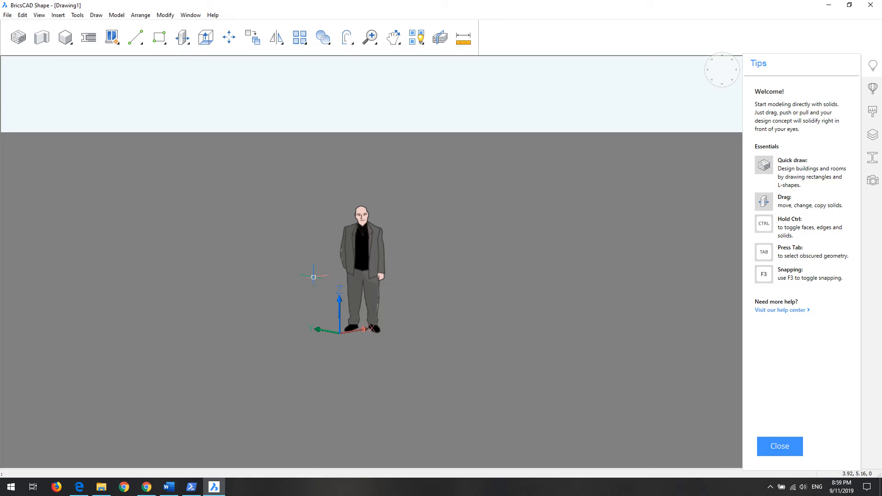
Turn off the visibility of the people layer to hide the human figure
middle_click_drag(302, 276, 355, 254)
middle_click_drag(383, 287, 333, 287)
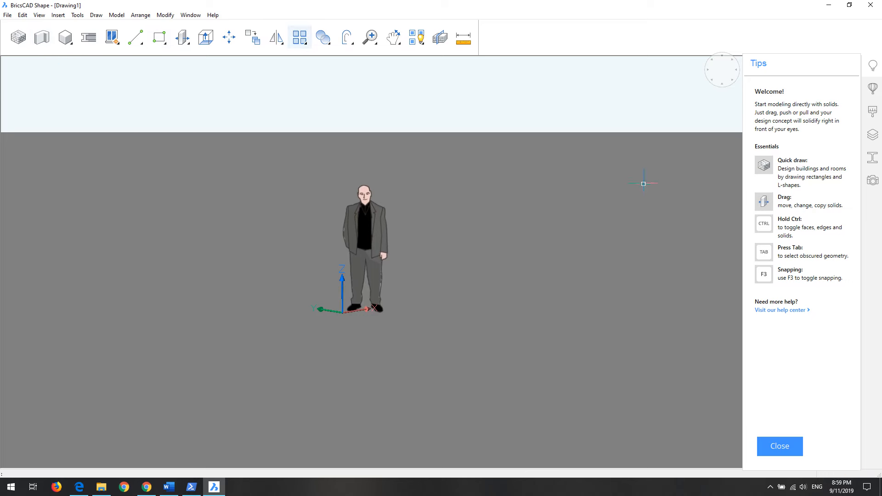
left_click(872, 135)
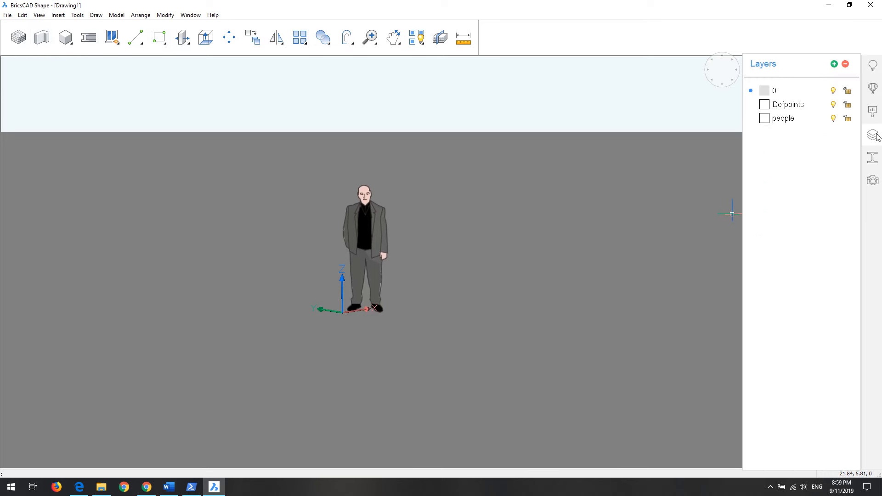
left_click(872, 157)
left_click(874, 137)
left_click(872, 157)
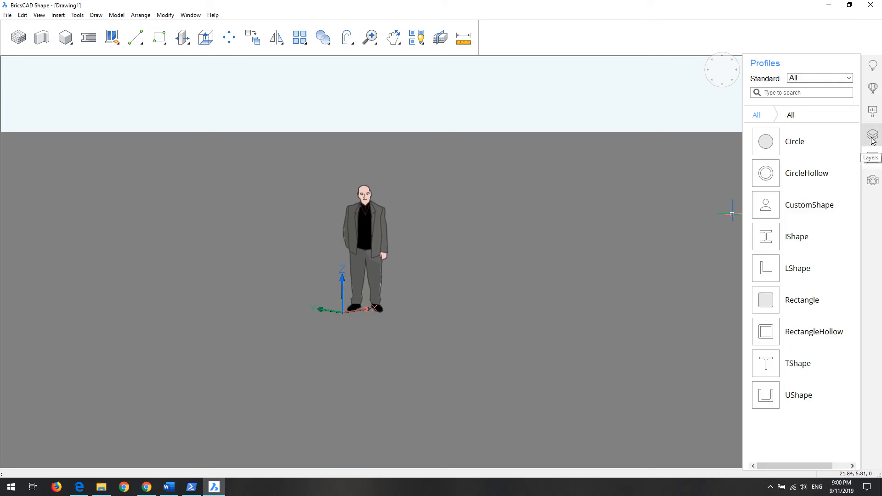
left_click(873, 138)
left_click(780, 122)
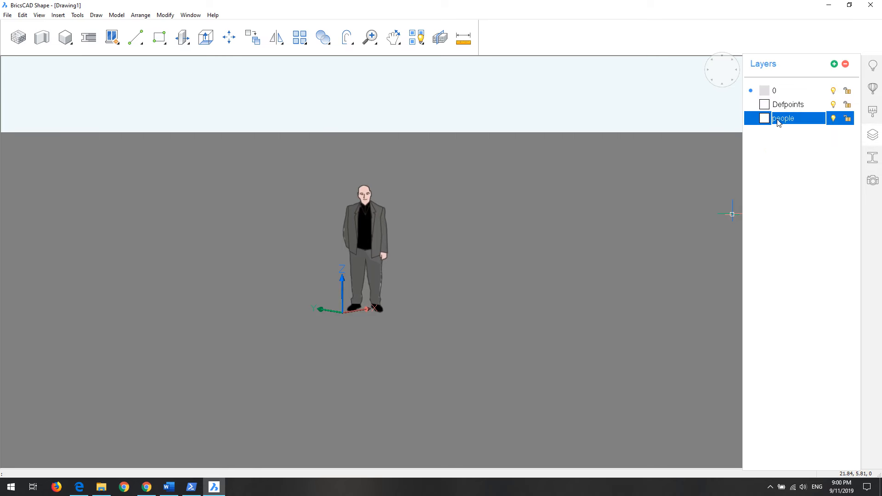
left_click(833, 118)
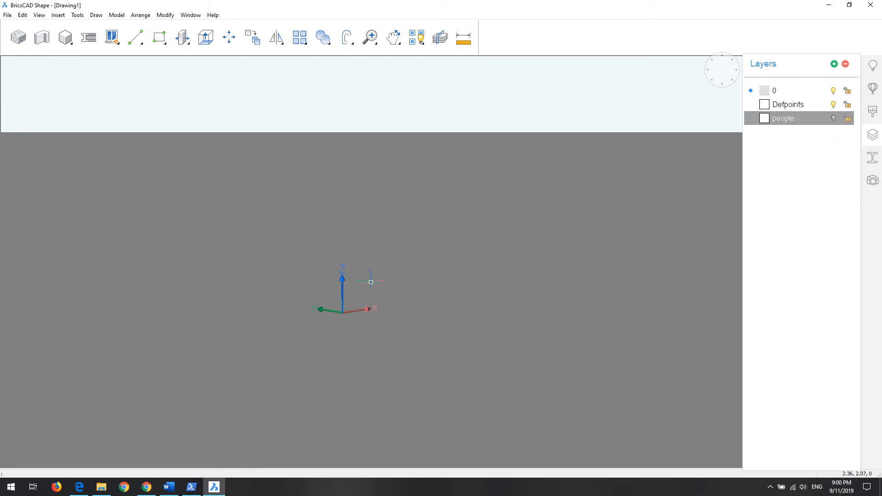
Check the file types offered for opening a drawing, without opening a file
mouse_move(305, 304)
middle_mouse_down("shift")
mouse_move(354, 287)
mouse_move(333, 311)
mouse_move(310, 317)
middle_mouse_up("shift")
middle_click_drag(330, 282, 302, 275)
left_click(9, 15)
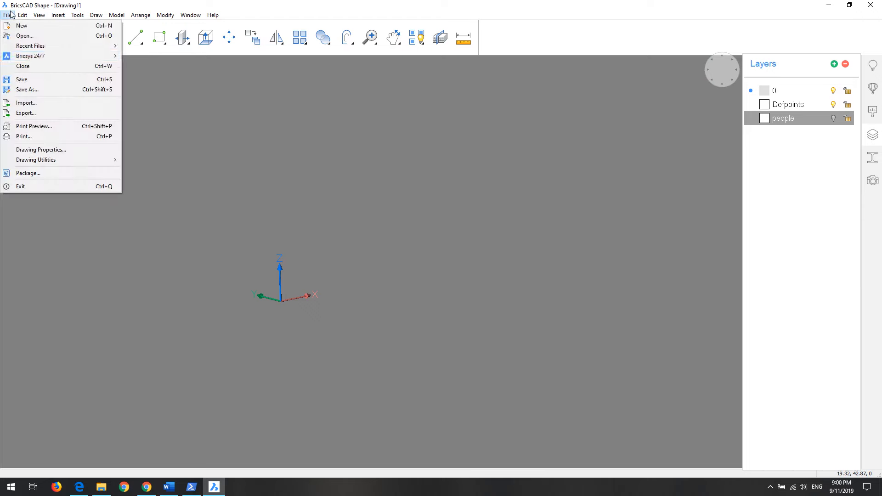
left_click(75, 35)
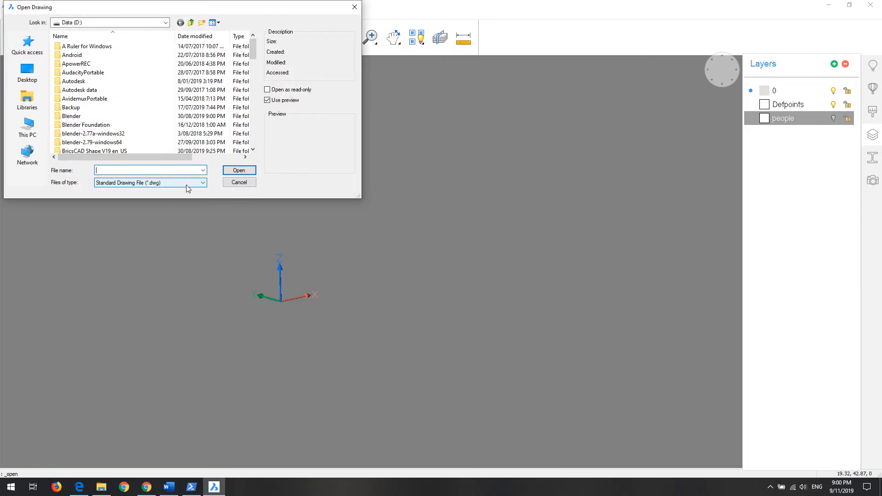
left_click(187, 183)
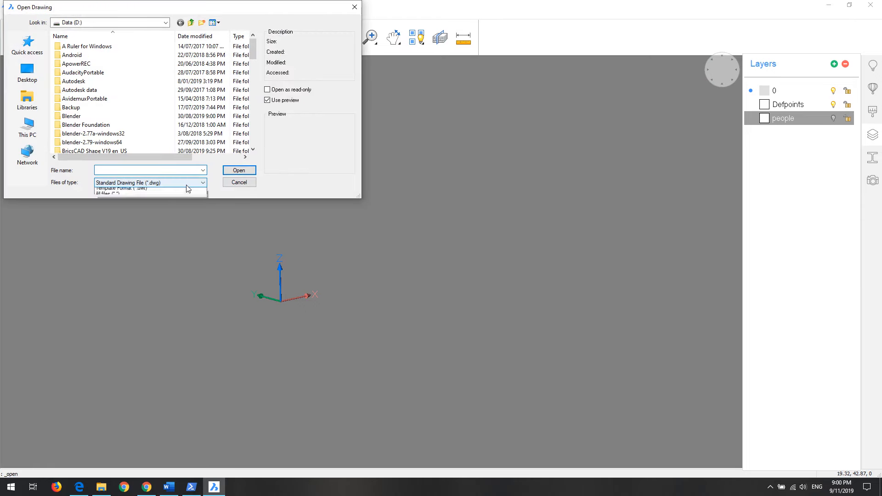
left_click(246, 184)
left_click(239, 183)
Check the file formats offered for importing, without importing a file
left_click(7, 15)
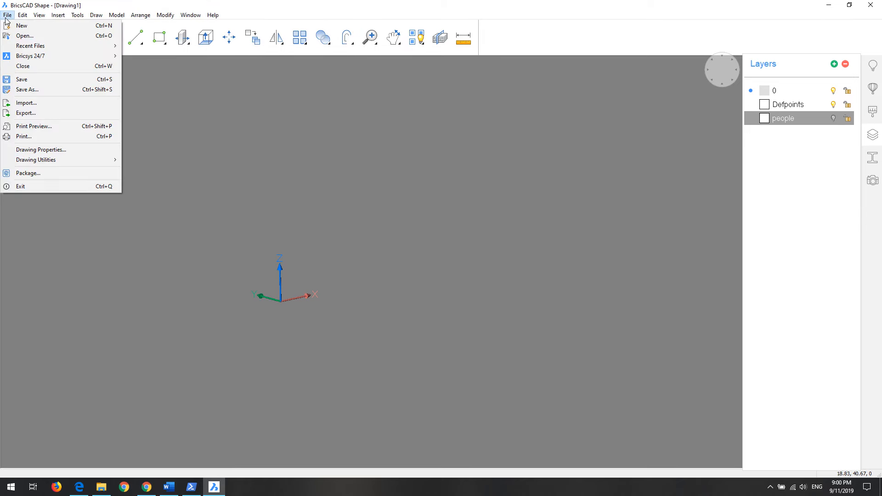
left_click(92, 102)
left_click(258, 189)
left_click(258, 189)
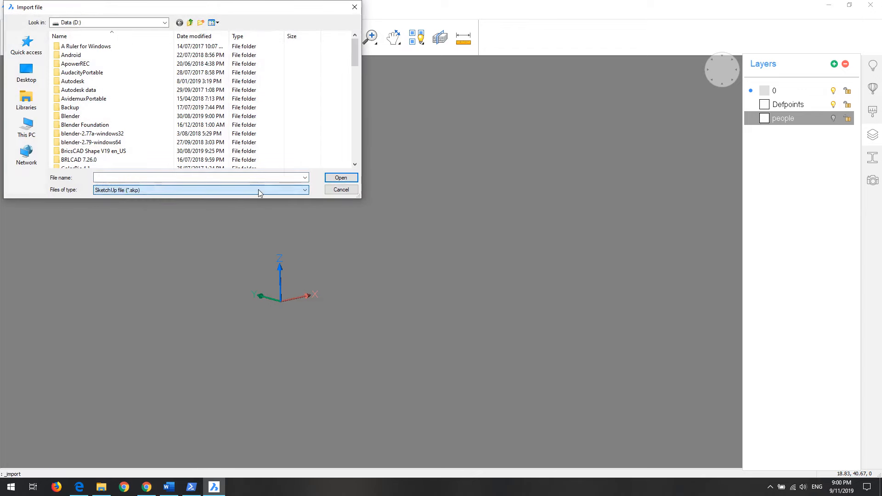
left_click(340, 189)
Check the file formats offered for exporting the drawing, without saving an export
left_click(7, 14)
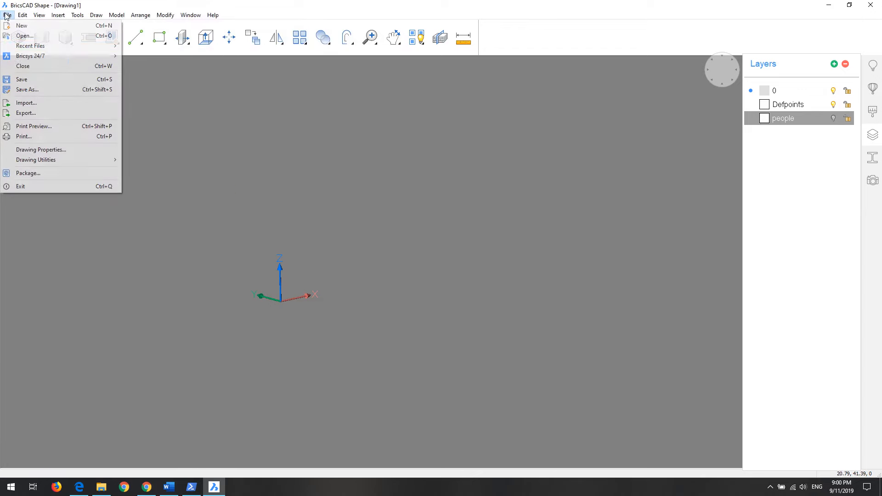
left_click(58, 115)
left_click(156, 182)
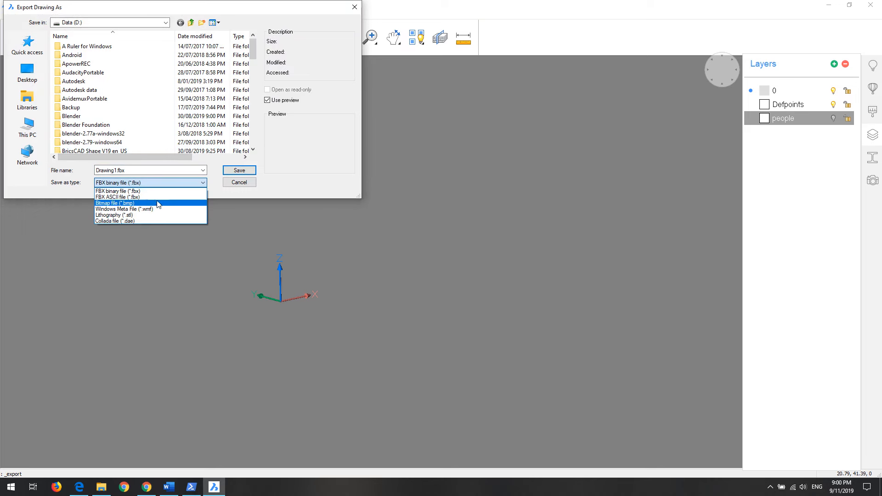
left_click(138, 191)
left_click(239, 183)
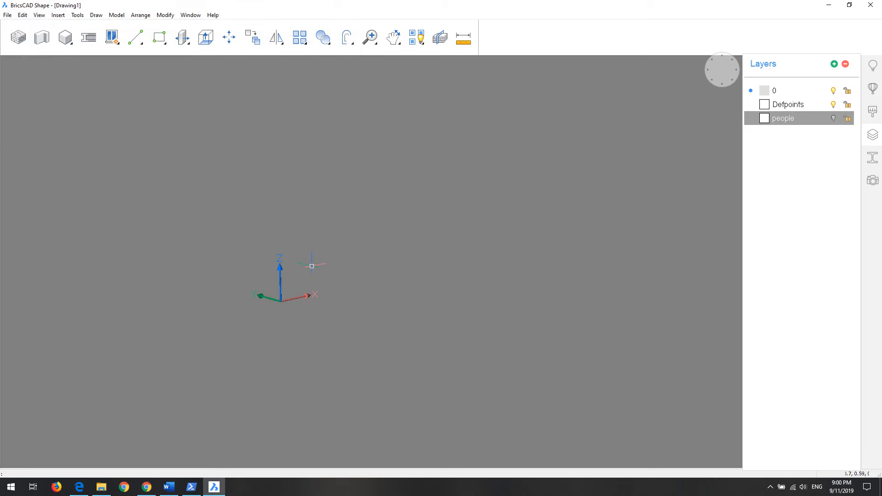
Draw a solid box on the ground near the origin, 2 m along Y, with a 5 m² base and 0.3 m height
middle_click_drag(240, 266, 239, 307)
scroll(283, 268, "down", 1)
middle_click_drag(326, 292, 306, 263)
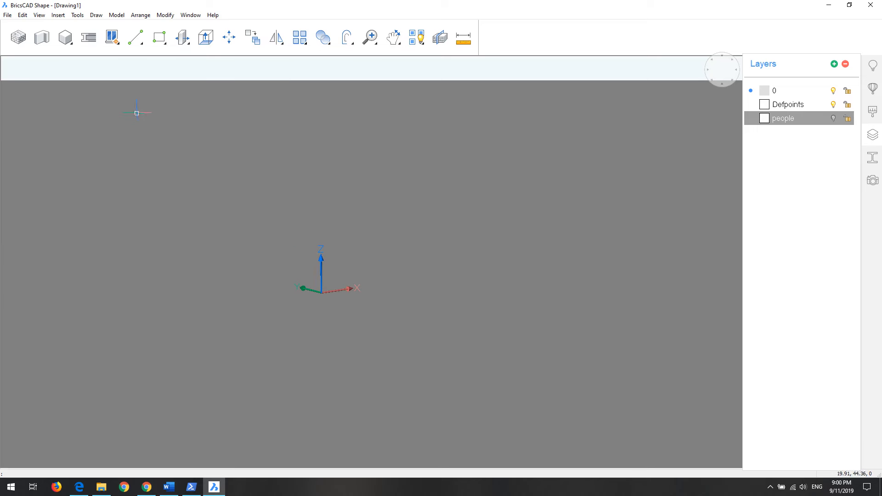
left_click(65, 38)
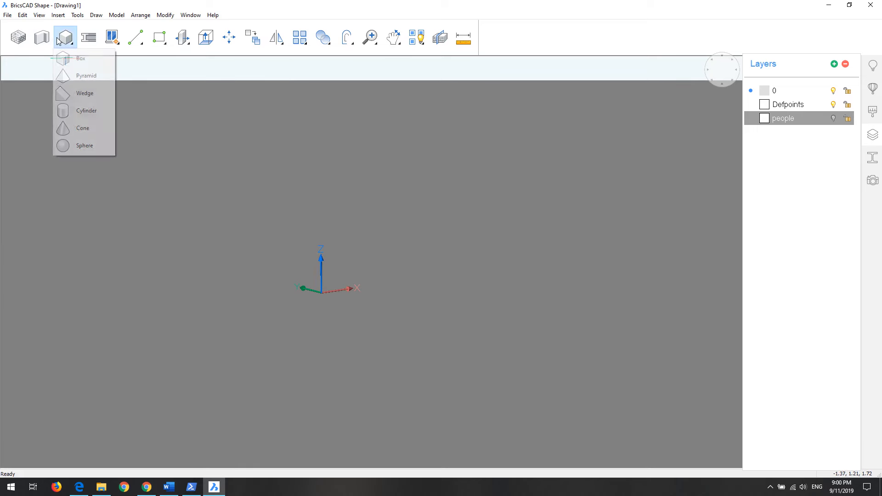
left_click(74, 58)
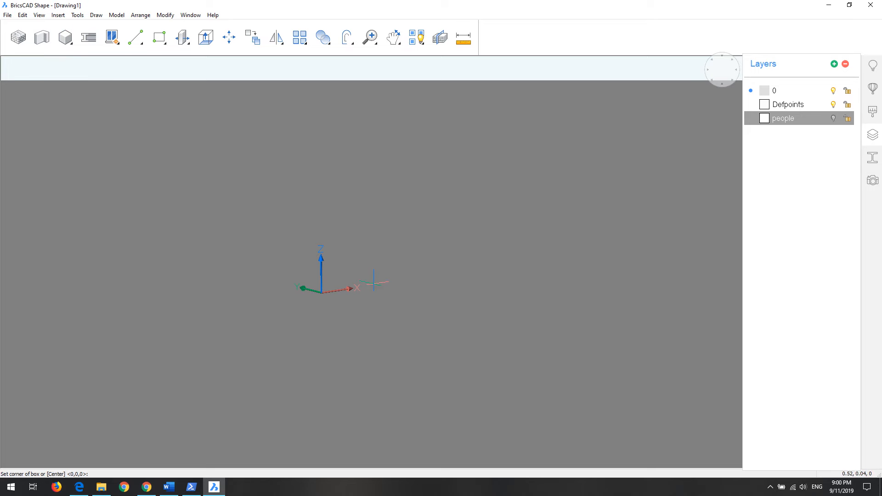
left_click(374, 283)
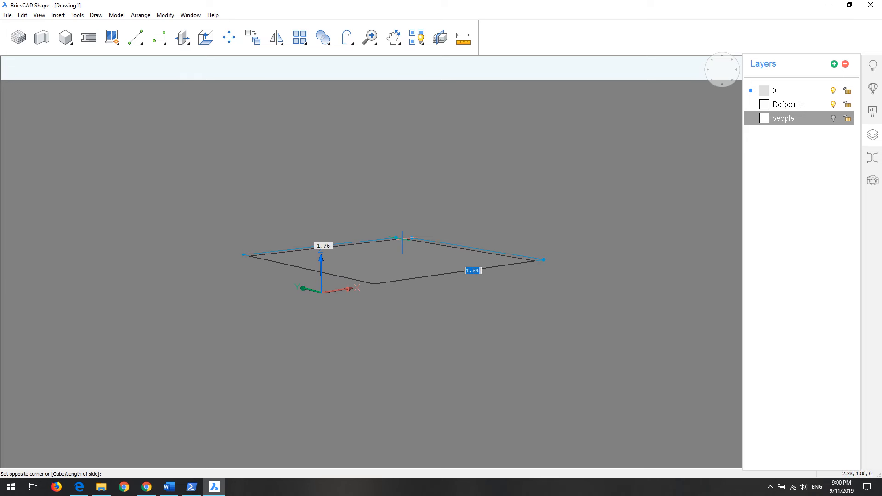
type("2")
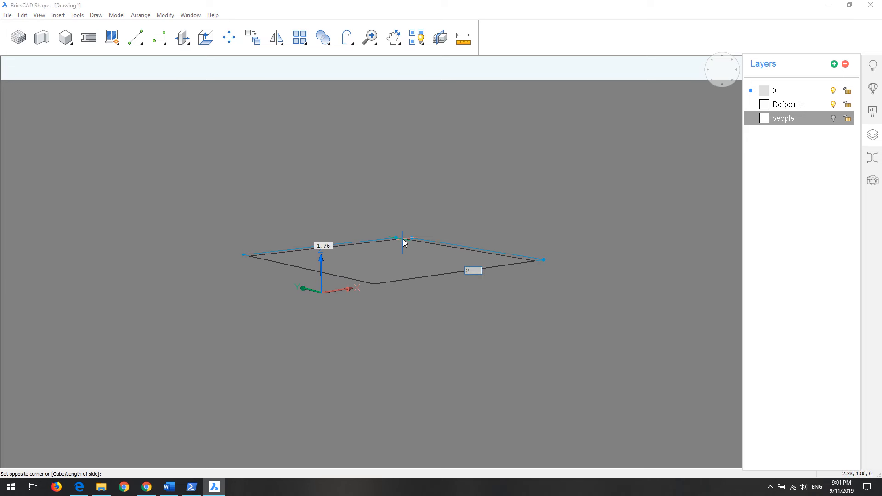
key("Tab")
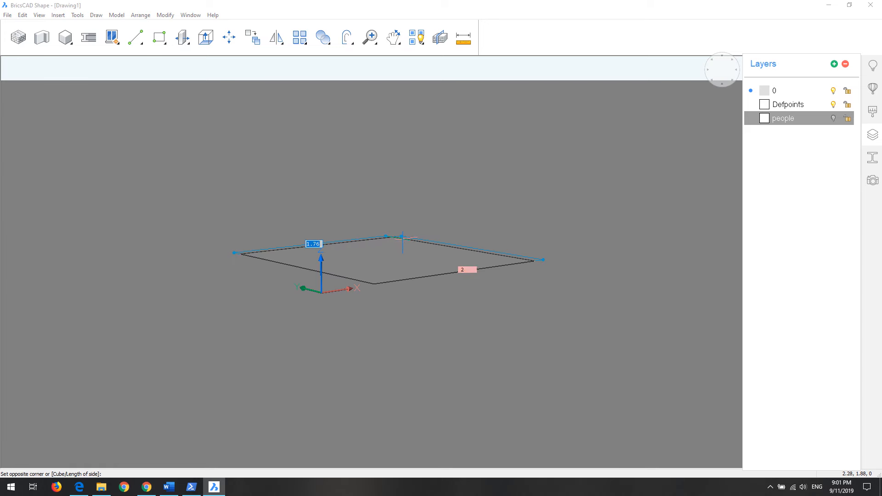
key("Return")
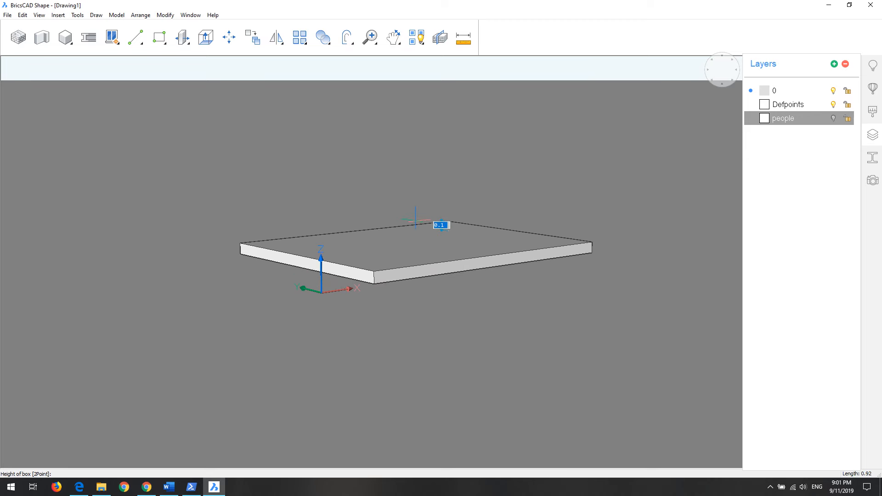
type("0.")
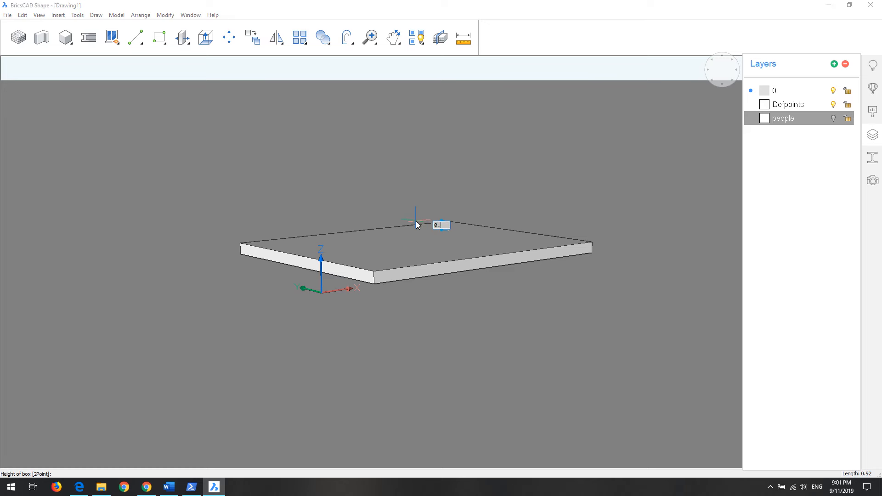
type("3")
key("Return")
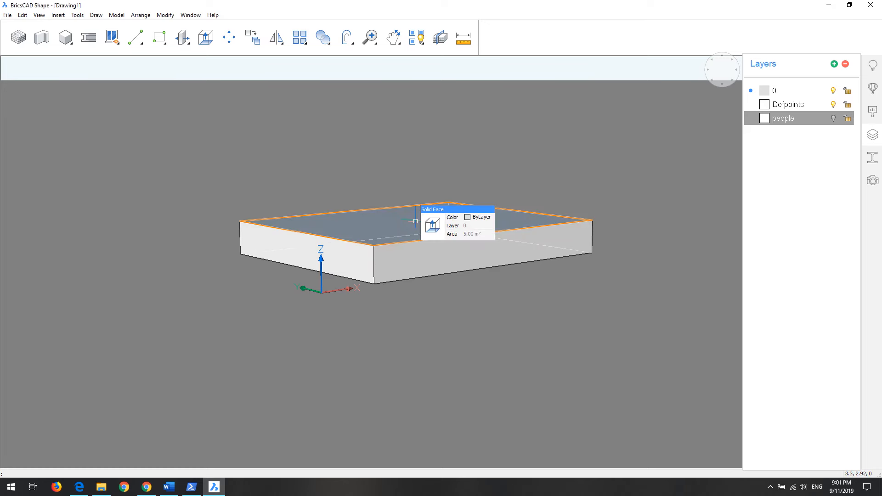
Examine the box and its front face from different angles and distances
middle_click_drag(355, 323, 296, 353, "shift")
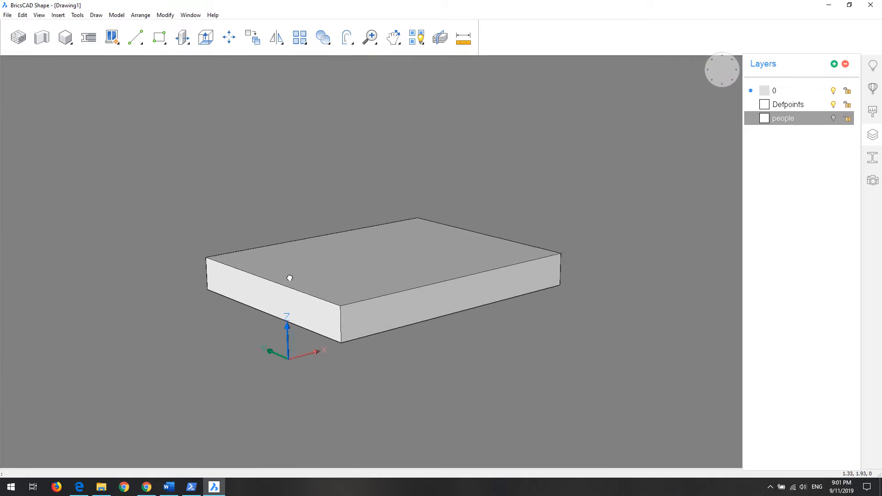
scroll(292, 285, "up", 3)
scroll(293, 285, "down", 3)
middle_click_drag(404, 291, 440, 301, "shift")
middle_click_drag(339, 282, 335, 316)
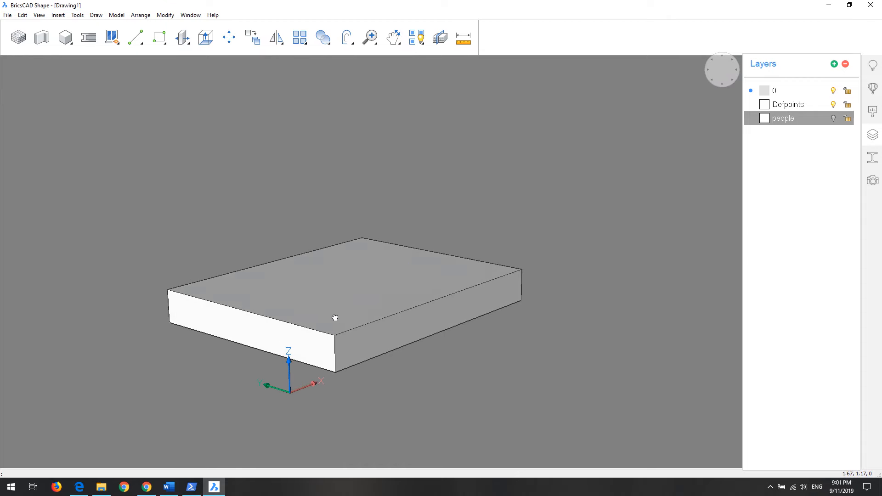
middle_click_drag(242, 320, 262, 315)
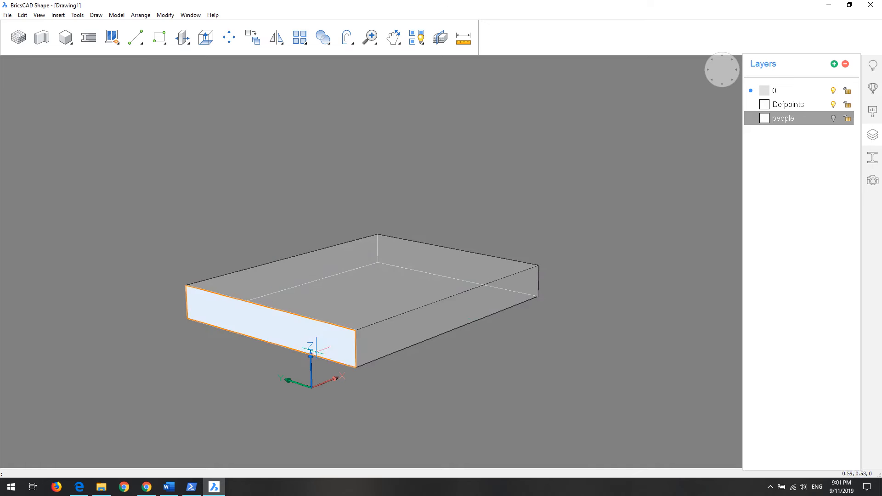
mouse_move(295, 342)
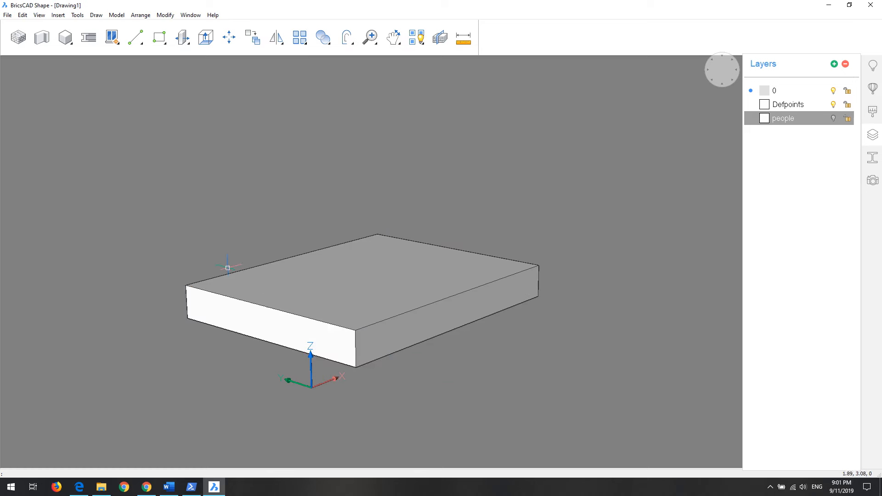
scroll(384, 332, "up", 1)
scroll(315, 321, "down", 1)
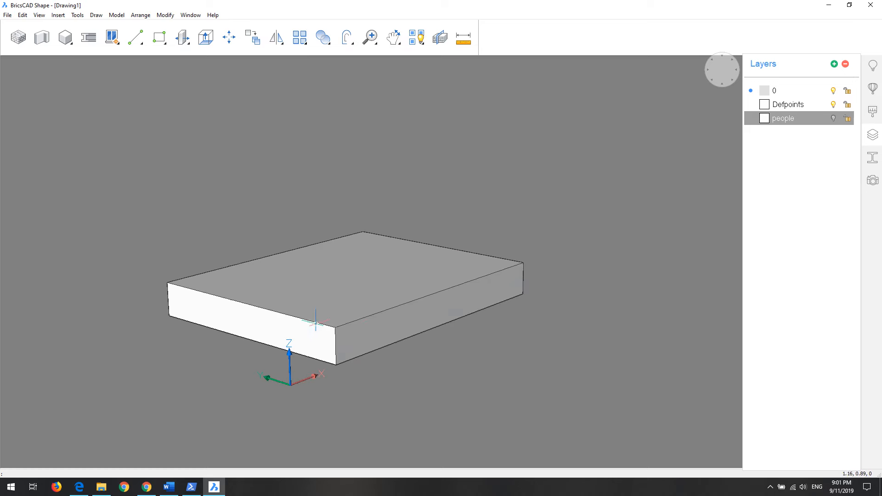
middle_click_drag(279, 320, 306, 320)
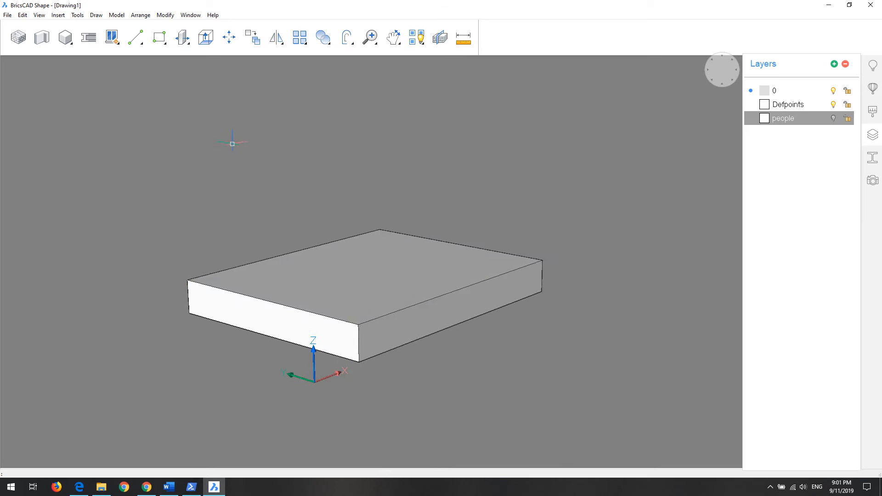
left_click(165, 37)
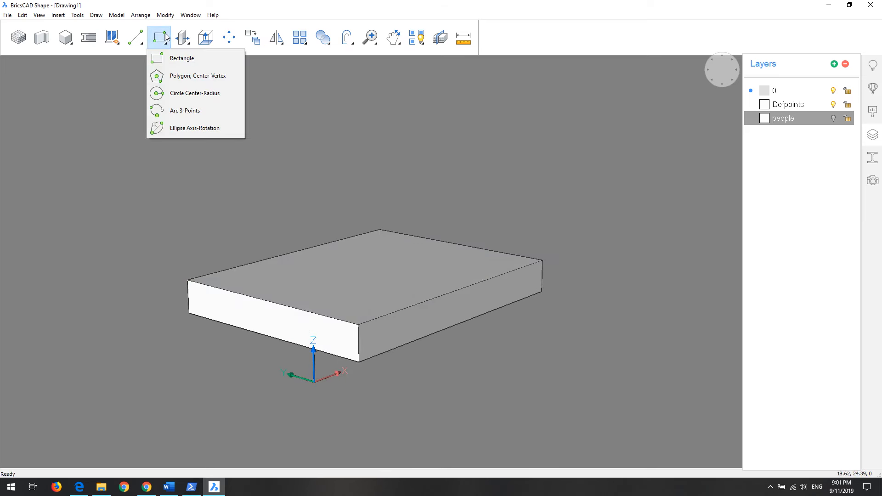
mouse_move(141, 45)
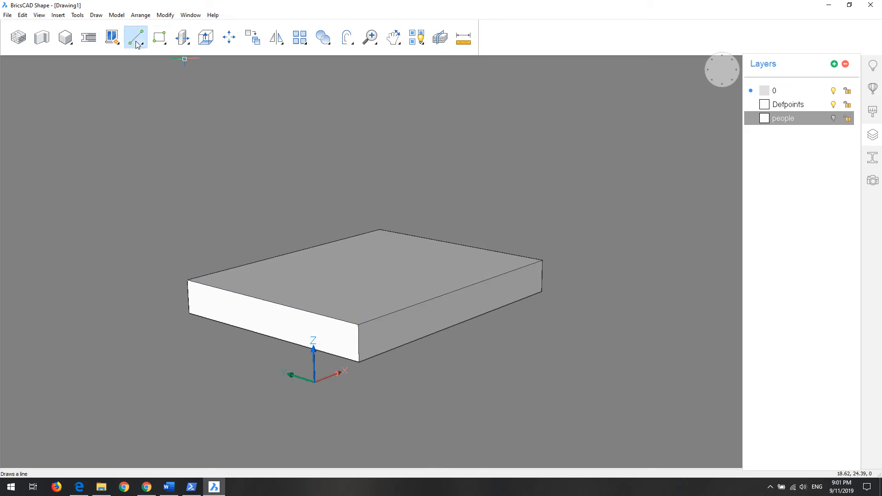
left_click(160, 38)
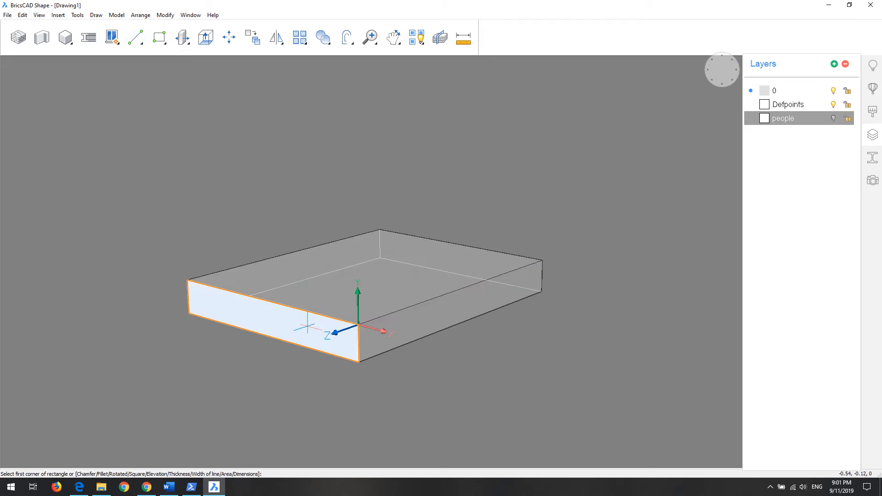
key("Escape")
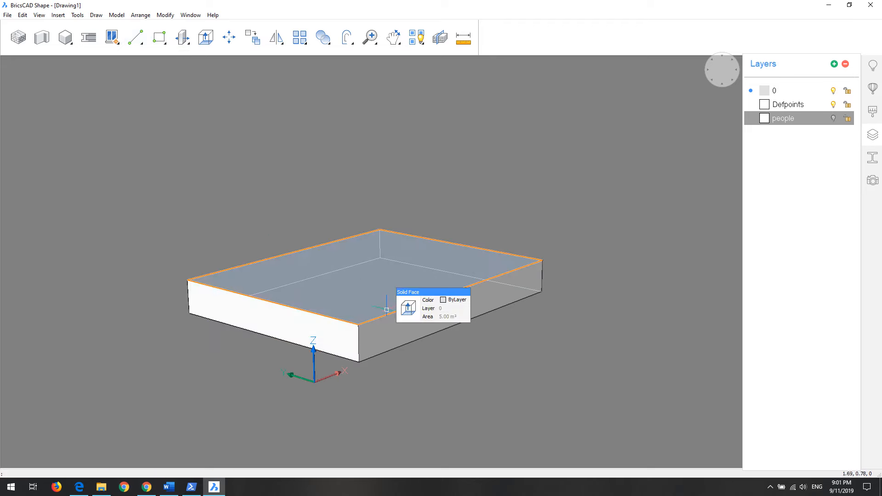
mouse_move(364, 326)
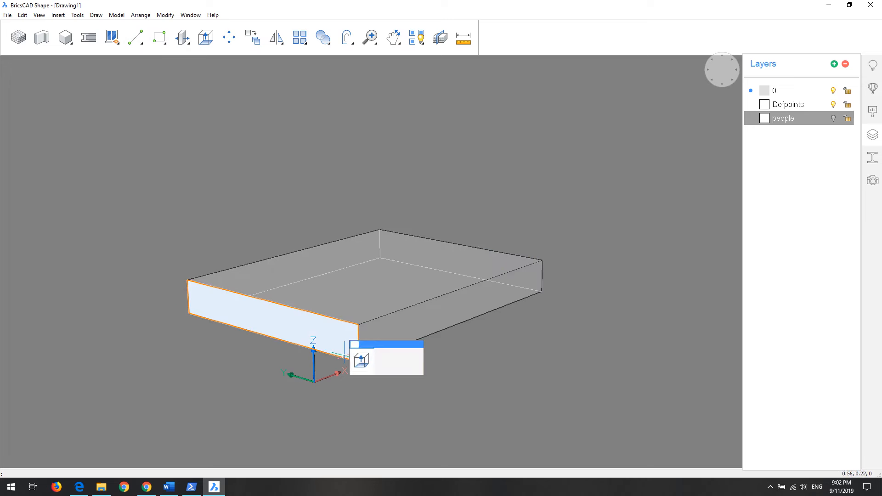
mouse_move(508, 257)
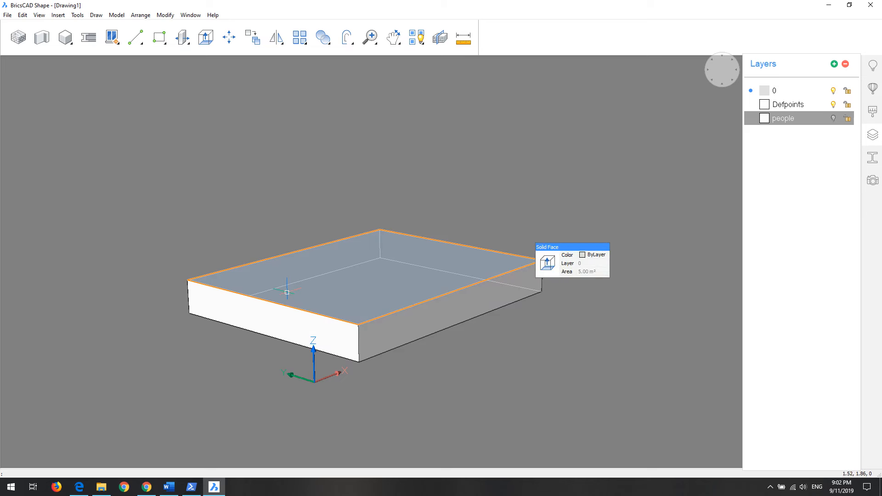
scroll(417, 319, "up", 2)
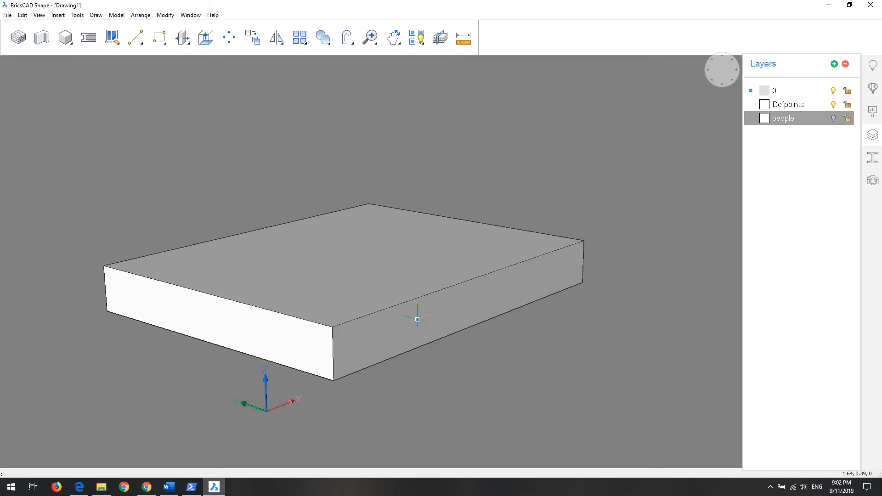
Look through the Quad's modelling, modifying and selection commands for the box's front face without applying any
mouse_move(387, 310)
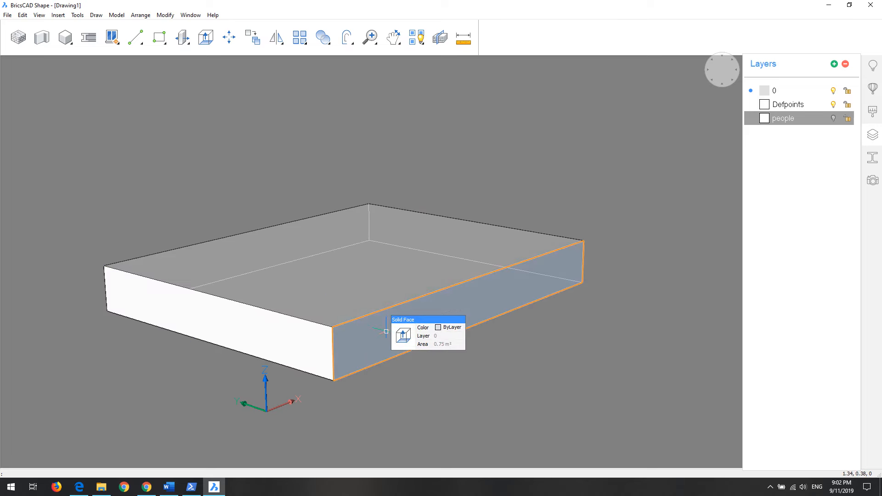
mouse_move(343, 302)
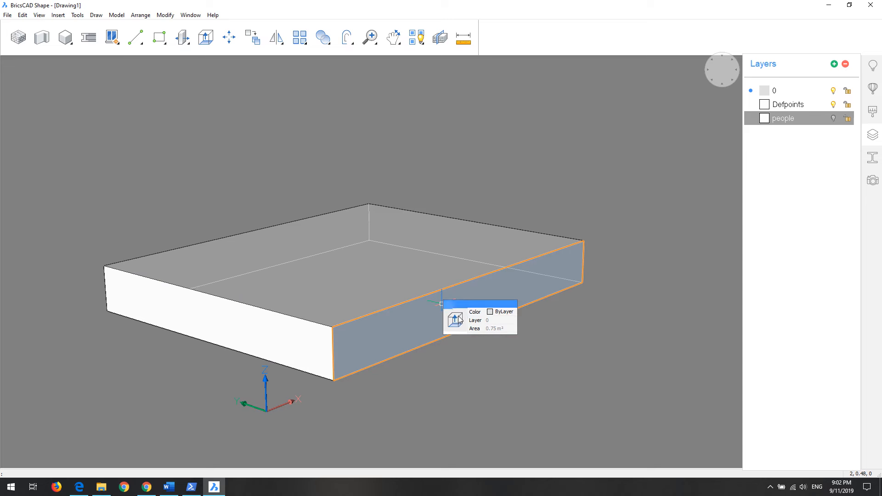
mouse_move(454, 319)
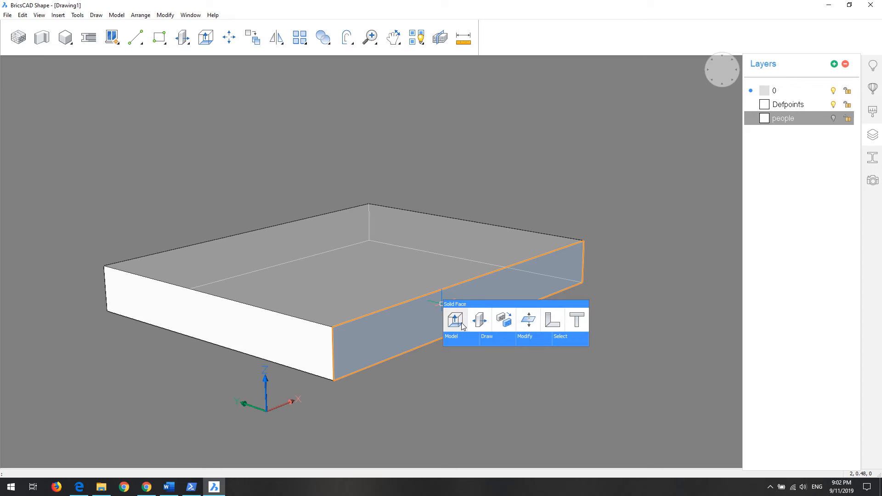
mouse_move(457, 342)
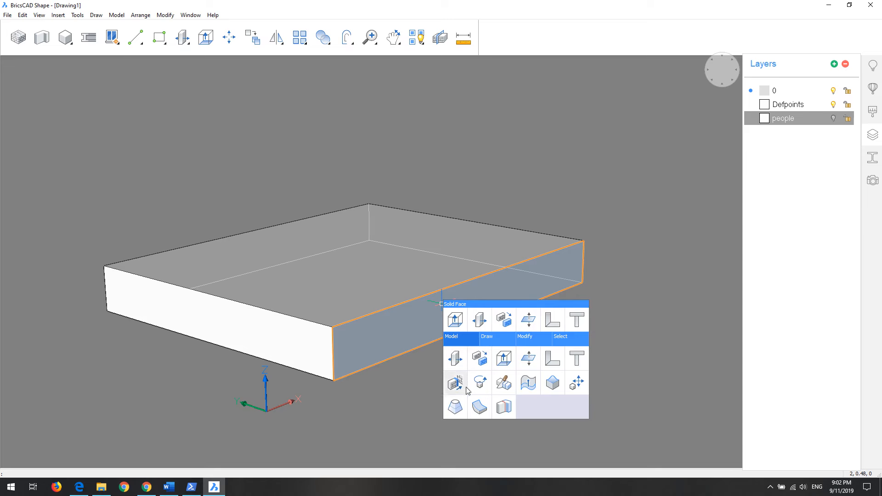
mouse_move(528, 341)
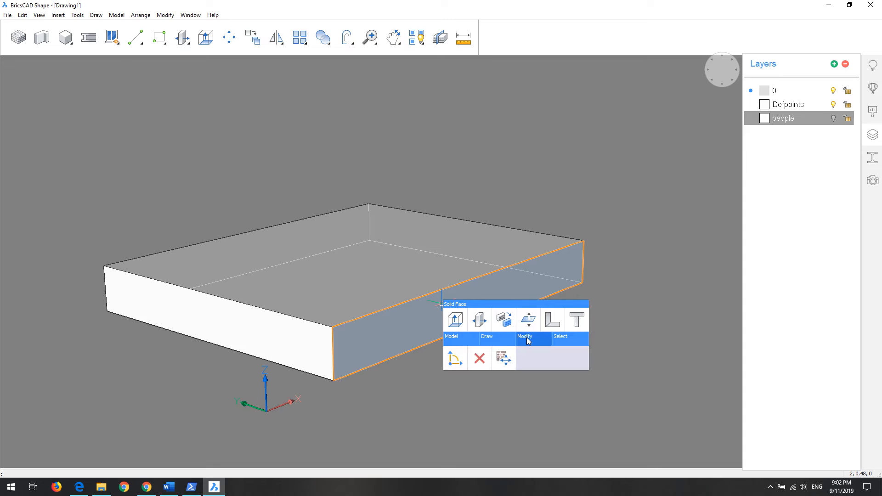
mouse_move(555, 342)
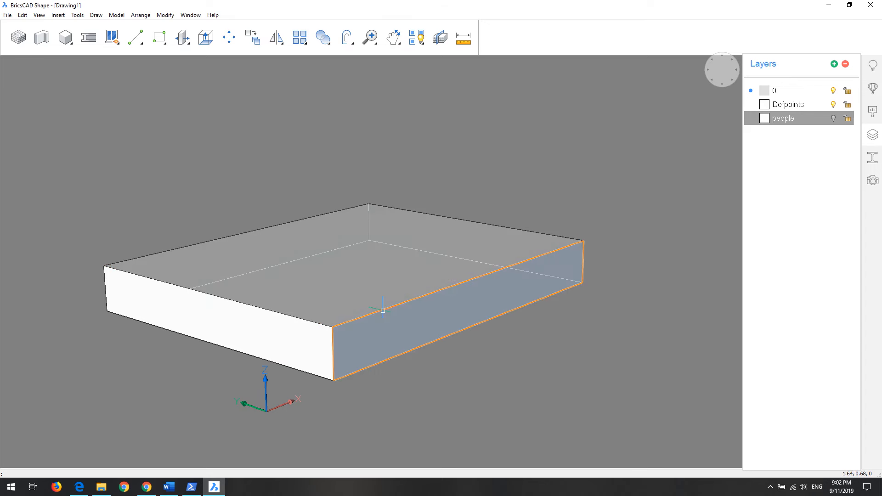
Cycle the selection to the box's long upper front edge and fillet it
mouse_move(379, 310)
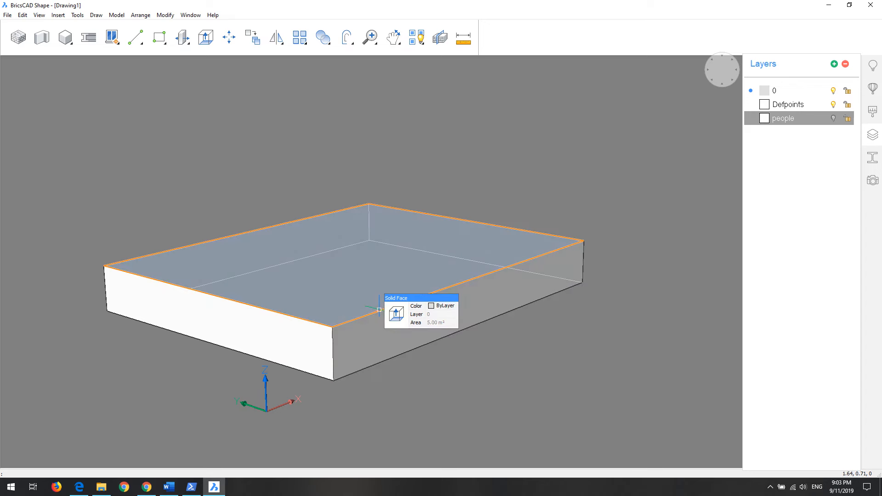
key("Tab")
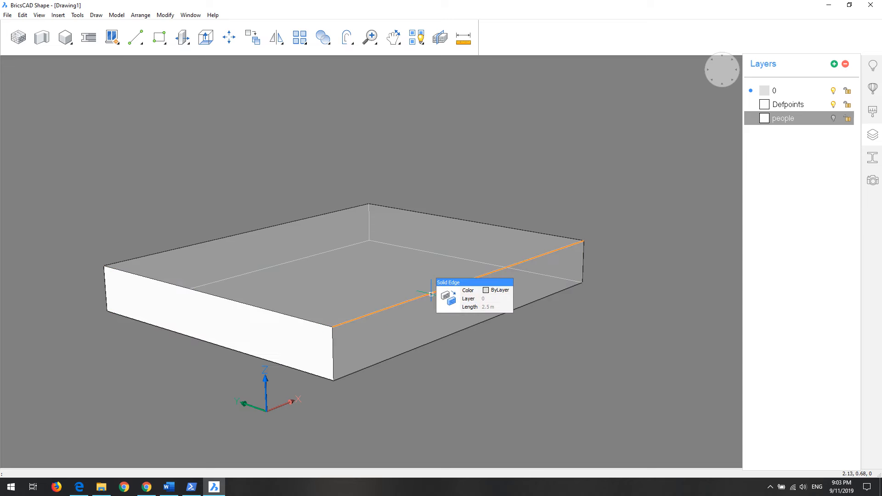
key("Tab")
key("Tab")
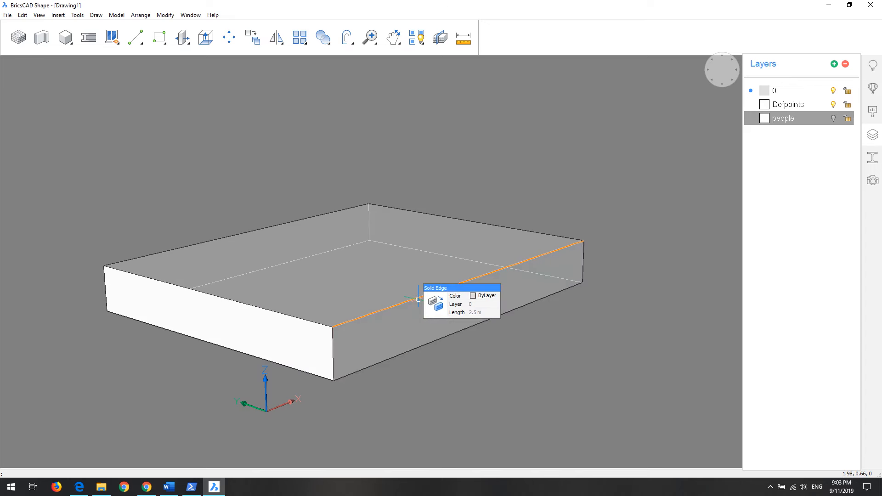
mouse_move(436, 301)
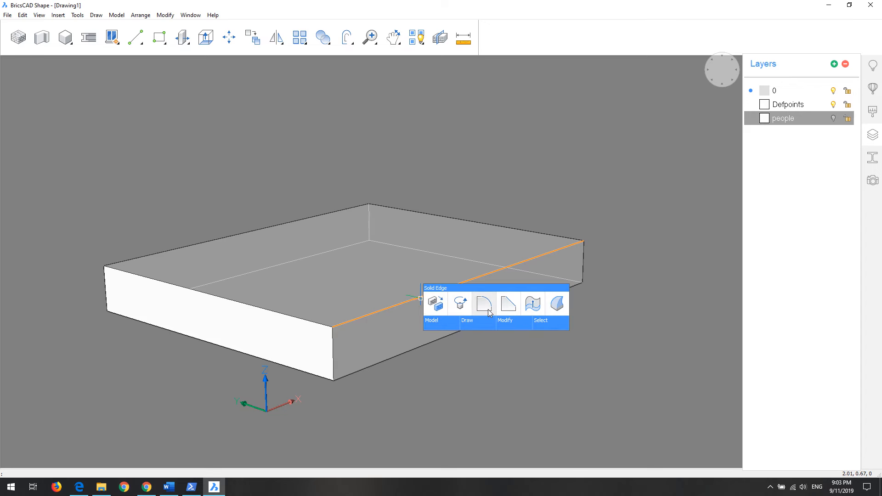
mouse_move(449, 329)
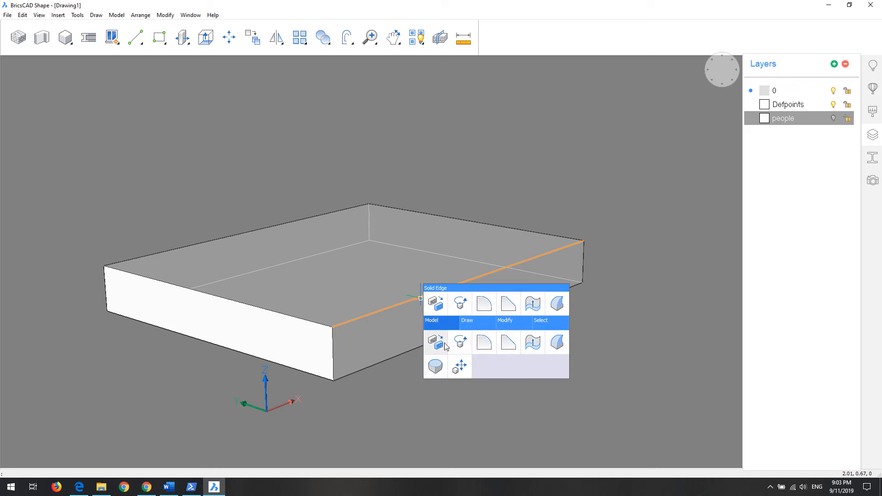
left_click(484, 347)
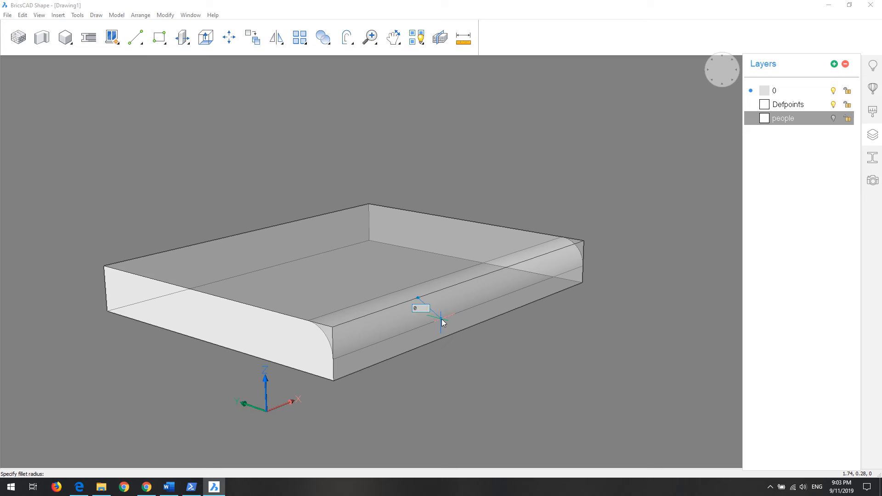
key("Return")
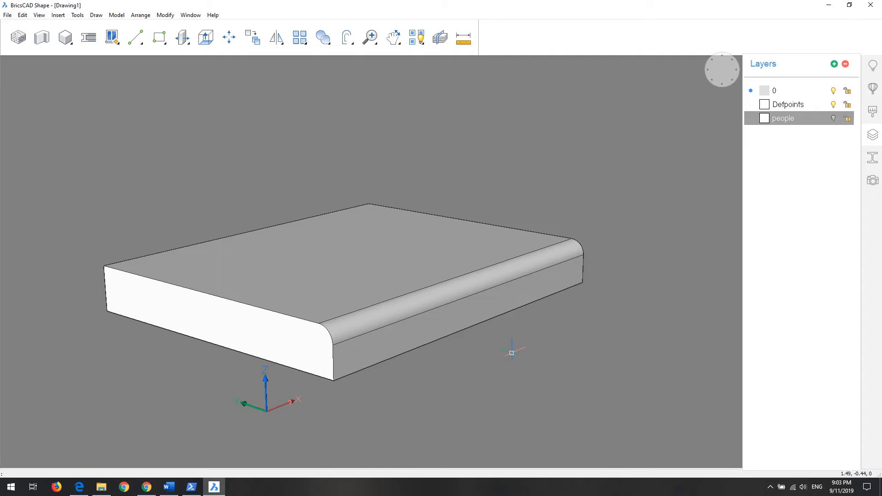
Examine the rounded edge and the whole box from different angles and distances
mouse_move(484, 341)
middle_mouse_down("shift")
mouse_move(488, 348)
mouse_move(228, 327)
mouse_move(437, 340)
mouse_move(571, 329)
mouse_move(431, 352)
mouse_move(569, 329)
mouse_move(542, 356)
mouse_move(366, 344)
mouse_move(570, 350)
mouse_move(472, 342)
middle_mouse_up("shift")
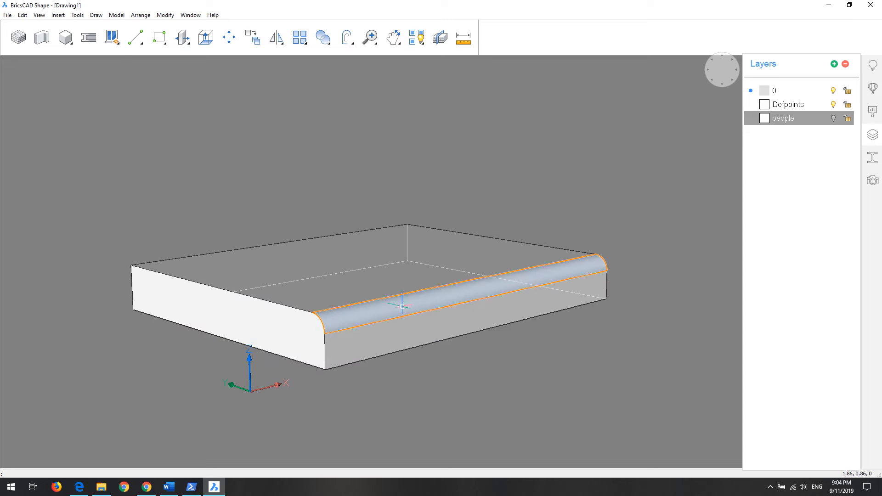
middle_click_drag(526, 301, 597, 305, "shift")
scroll(446, 344, "up", 3)
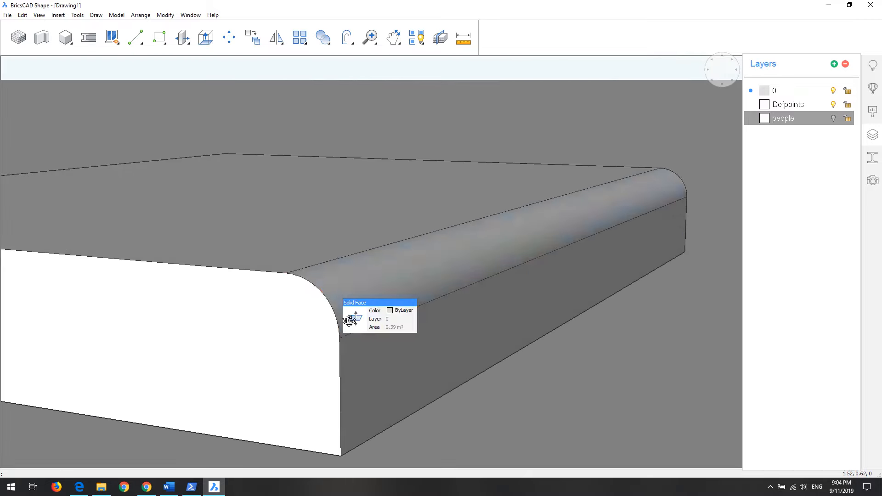
middle_click_drag(339, 303, 361, 331, "shift")
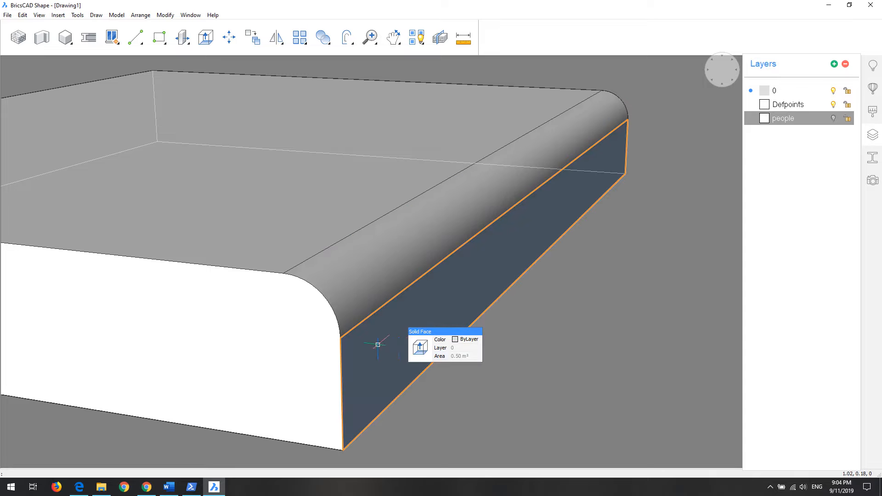
mouse_move(374, 345)
middle_mouse_down("shift")
mouse_move(193, 336)
mouse_move(447, 345)
mouse_move(419, 333)
mouse_move(369, 340)
middle_mouse_up("shift")
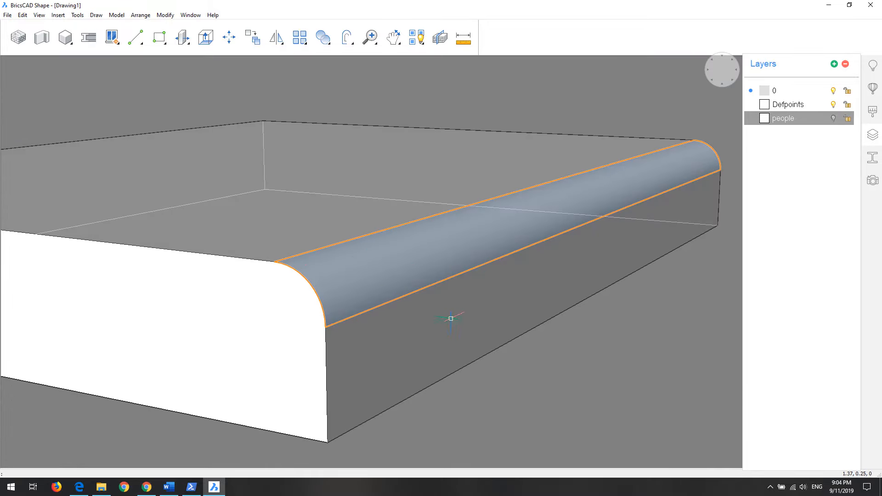
scroll(452, 318, "down", 5)
middle_click_drag(482, 315, 469, 300, "shift")
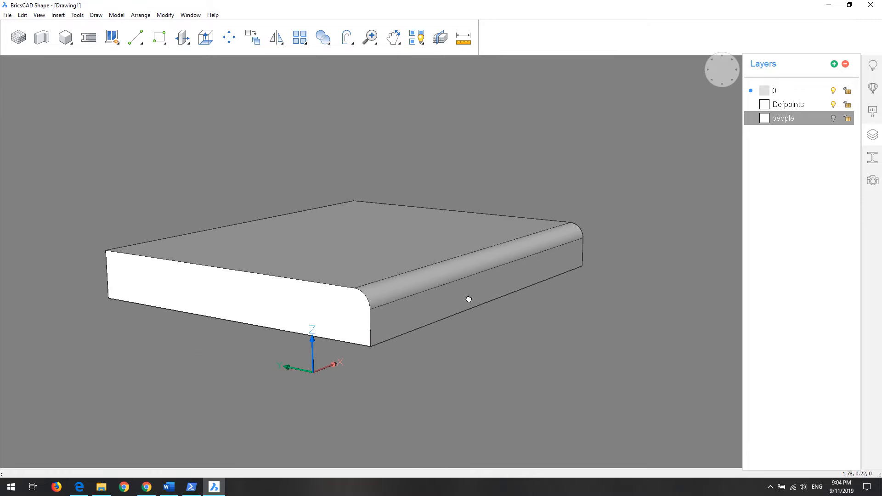
scroll(461, 297, "up", 2)
scroll(444, 304, "down", 3)
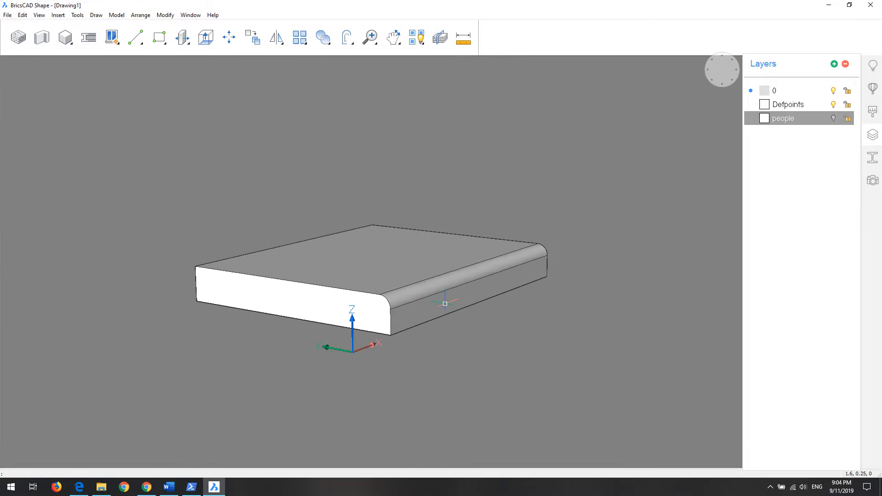
scroll(456, 298, "up", 2)
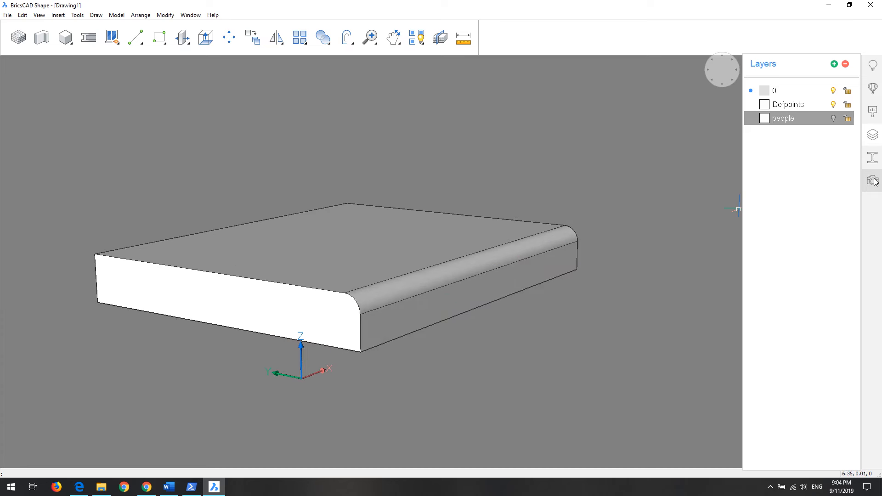
Set the visual style's display quality to High
left_click(872, 181)
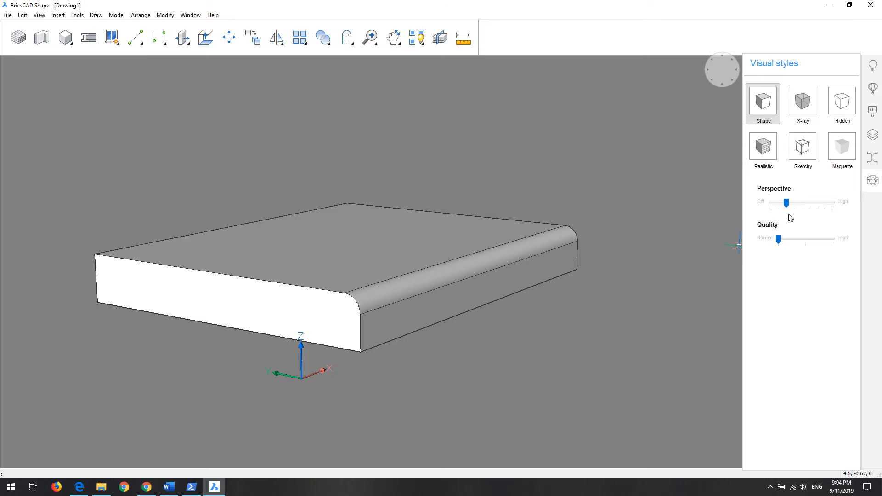
mouse_move(786, 205)
left_mouse_down()
mouse_move(773, 206)
mouse_move(834, 201)
mouse_move(785, 213)
left_mouse_up()
scroll(408, 271, "down", 2)
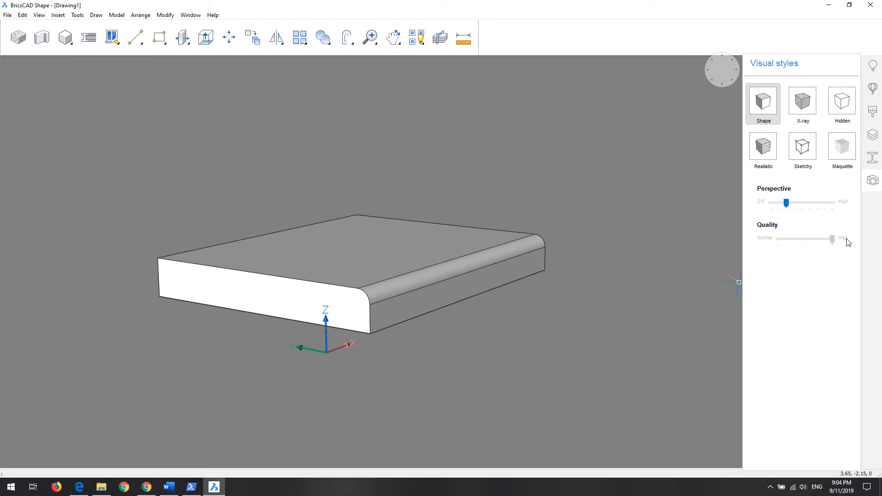
scroll(428, 269, "up", 2)
scroll(487, 342, "down", 2)
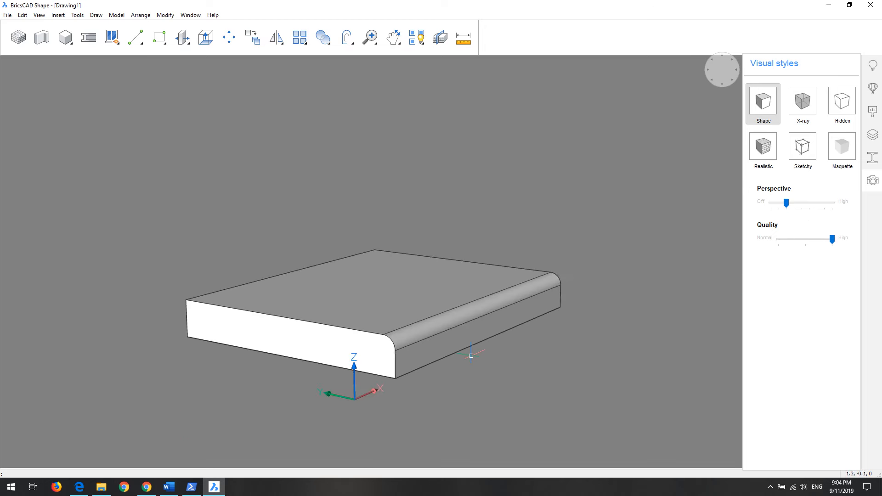
scroll(468, 357, "up", 1)
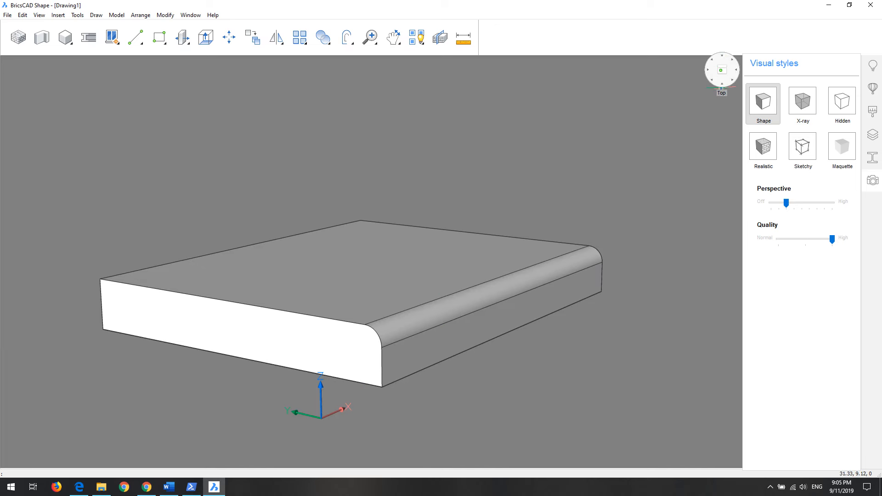
View the box from the top and front, turn perspective off, and fit the whole model in view
left_click(720, 87)
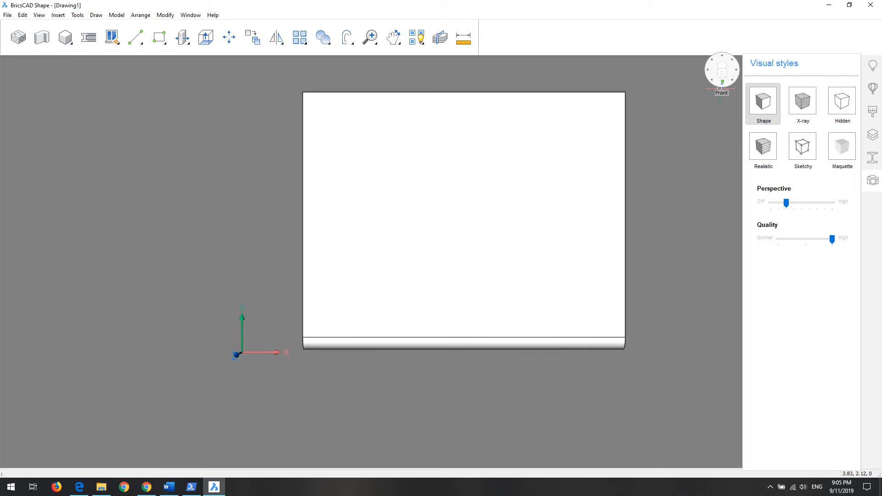
left_click(720, 87)
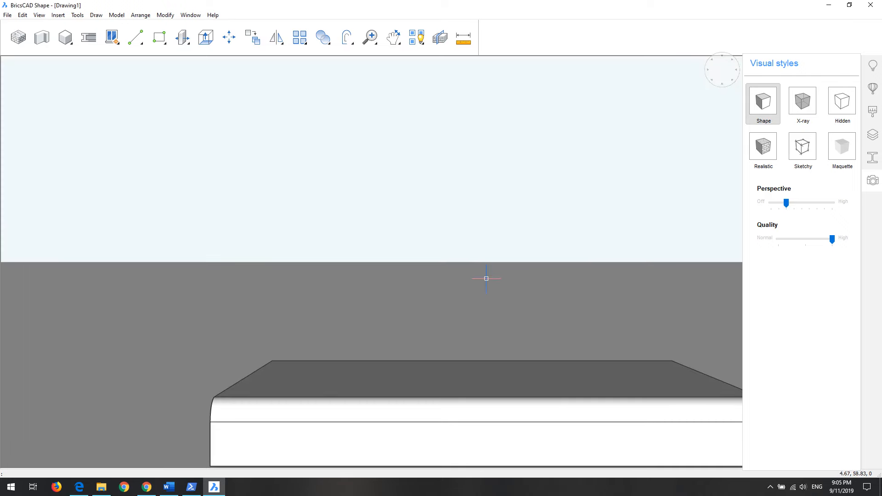
middle_click_drag(486, 276, 505, 226, "shift")
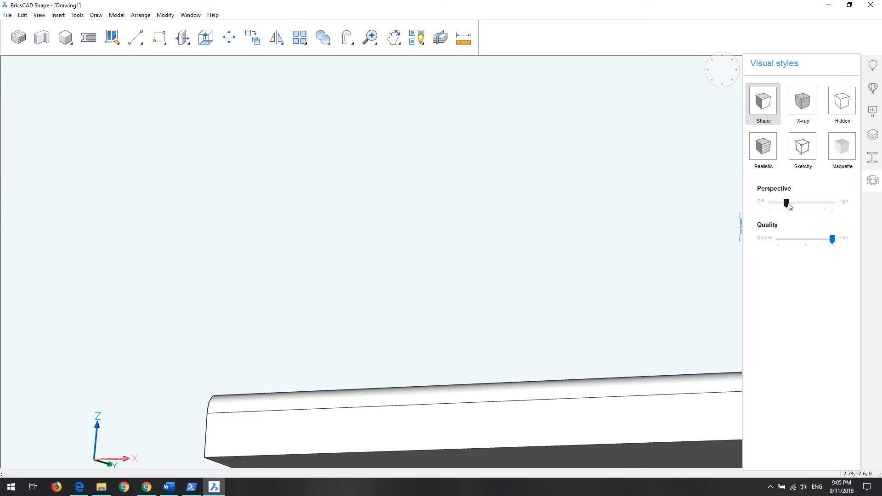
left_click_drag(787, 205, 771, 203)
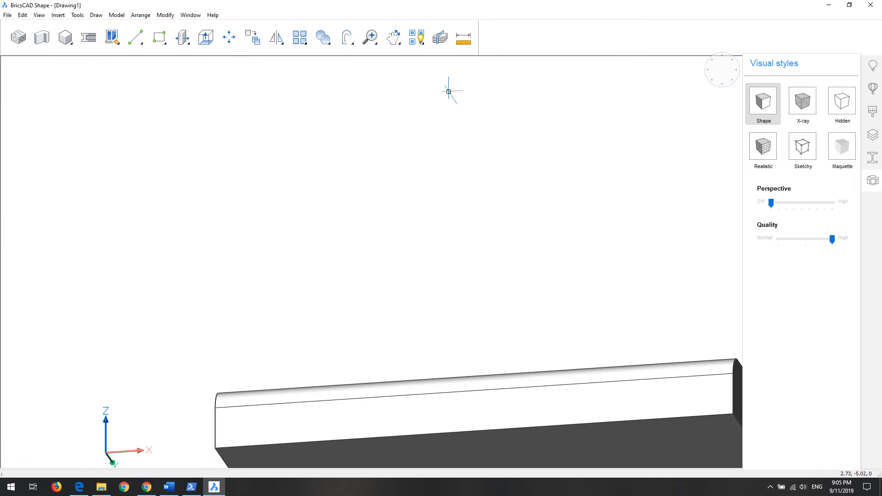
left_click_drag(370, 38, 380, 92)
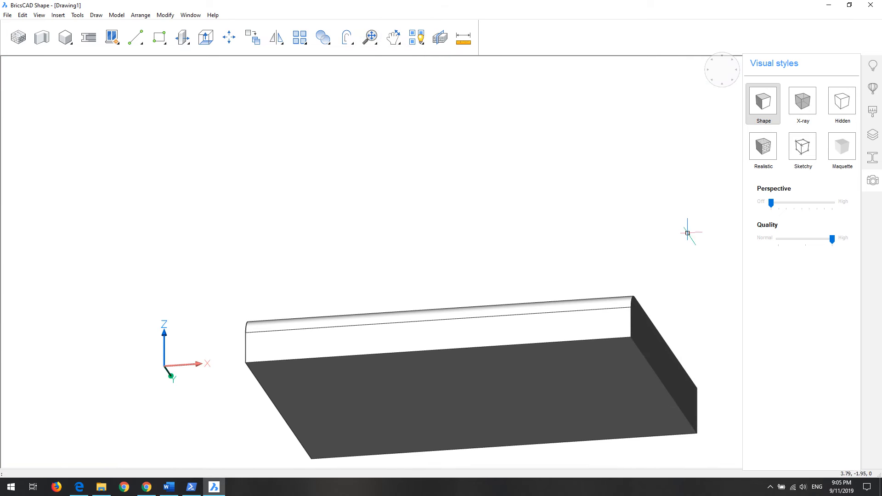
Examine the box without perspective in top view, at a tilt, and in the isometric view from its front-left corner
left_click(720, 87)
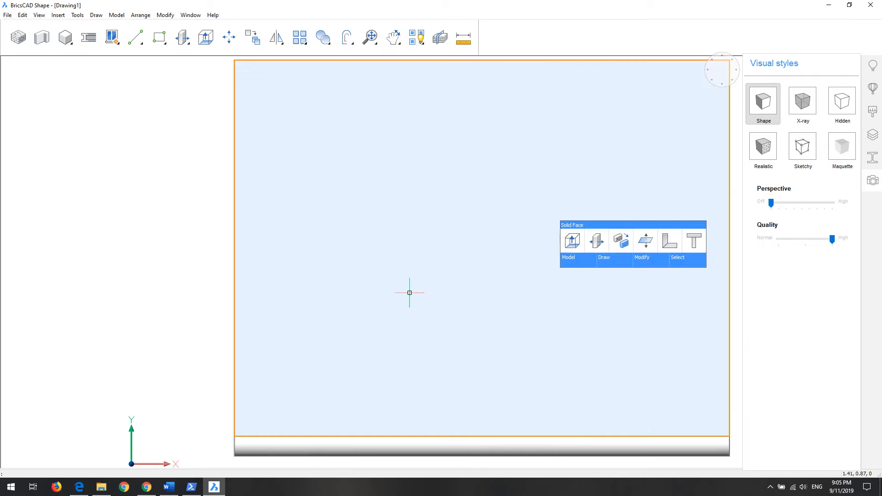
scroll(427, 270, "down", 3)
middle_click_drag(498, 279, 502, 283, "shift")
left_click(712, 86)
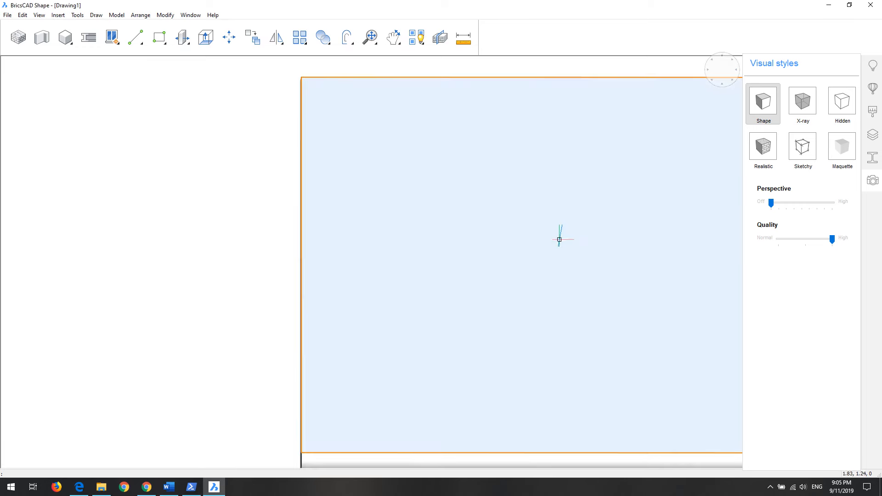
middle_click_drag(559, 239, 562, 155, "shift")
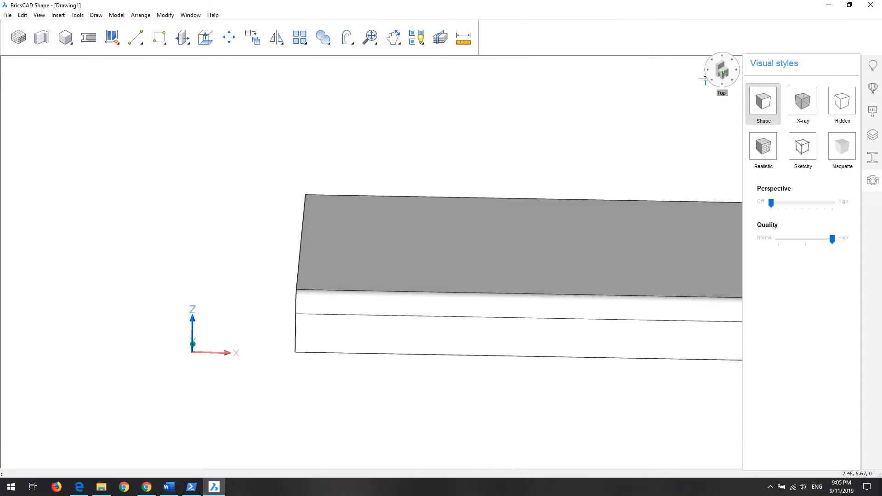
left_click(723, 76)
left_click(723, 76)
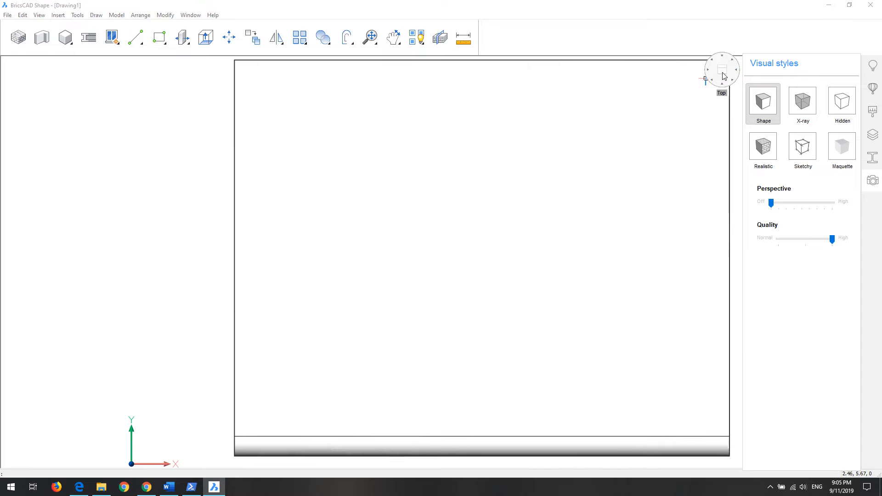
scroll(488, 187, "down", 3)
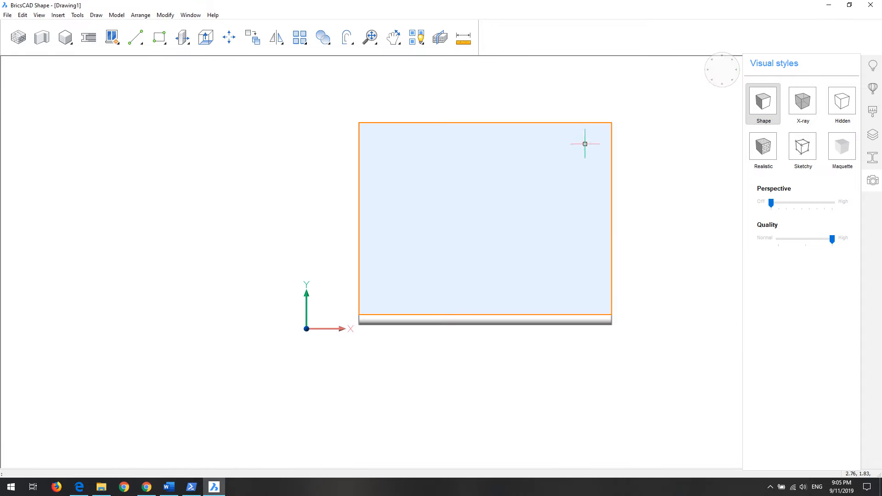
left_click(706, 78)
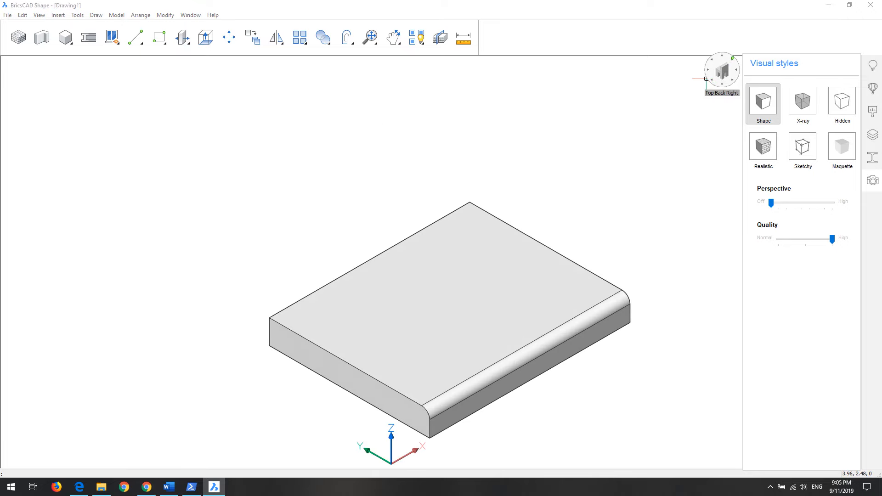
View the box from its other isometric corners and return to the isometric view from its front-left corner
left_click(706, 78)
left_click(706, 79)
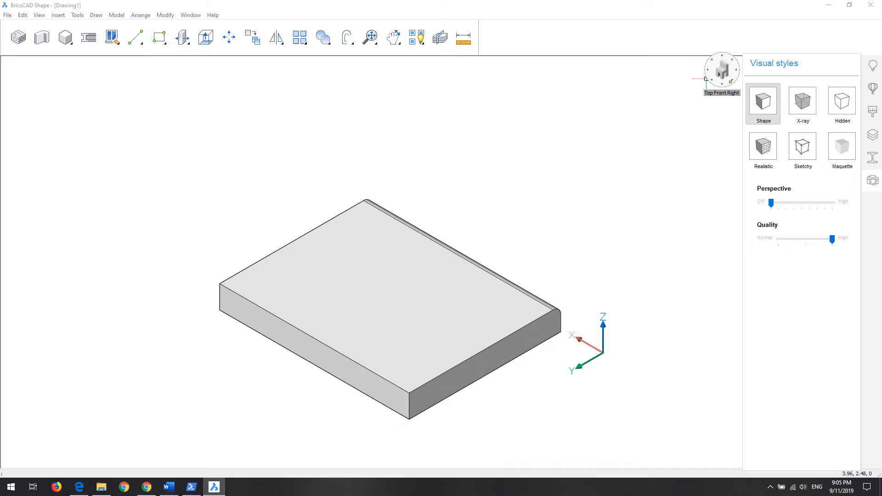
left_click(705, 79)
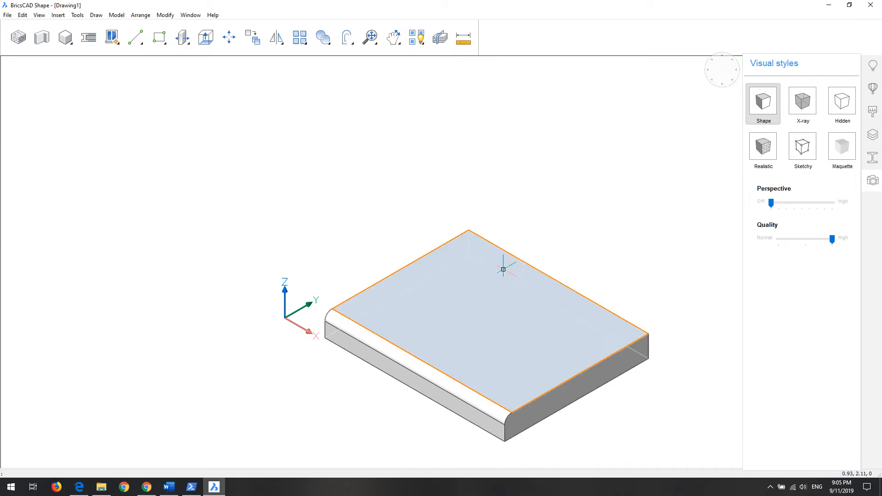
scroll(503, 269, "down", 2)
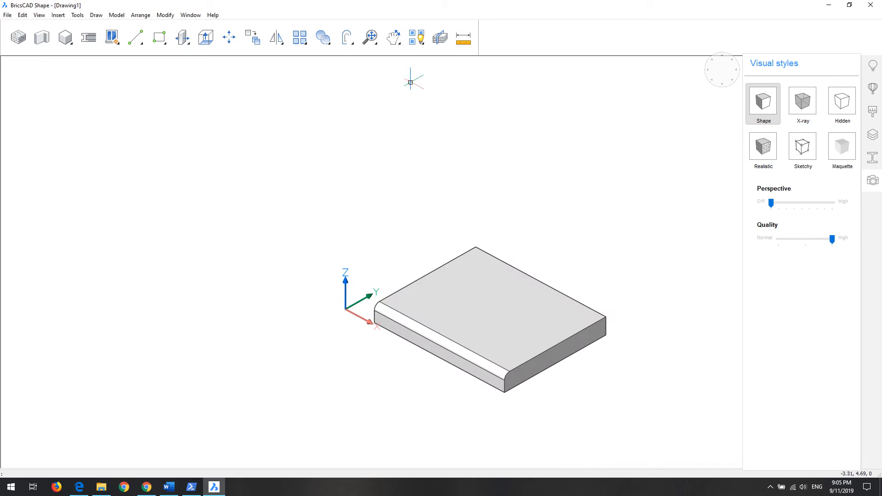
Move the box toward the middle of the view with Real-Time Pan and turn perspective on at its lowest level
left_click(394, 38)
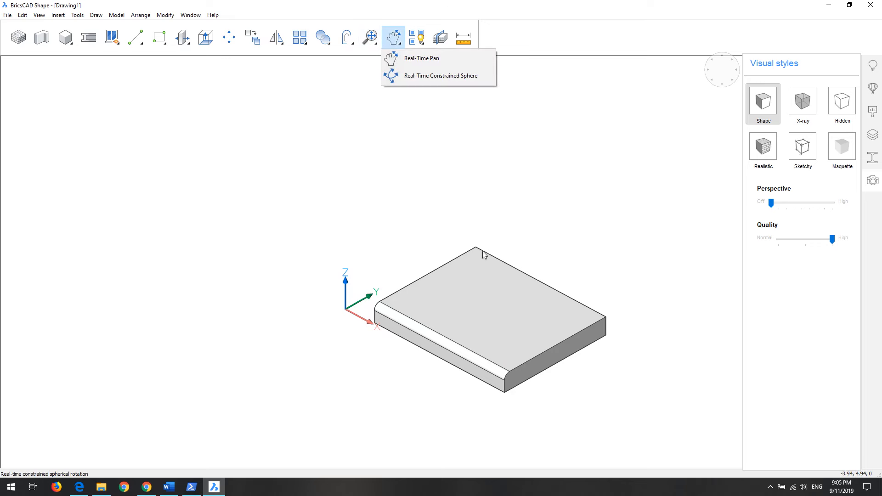
left_click(405, 58)
left_click_drag(491, 258, 385, 199)
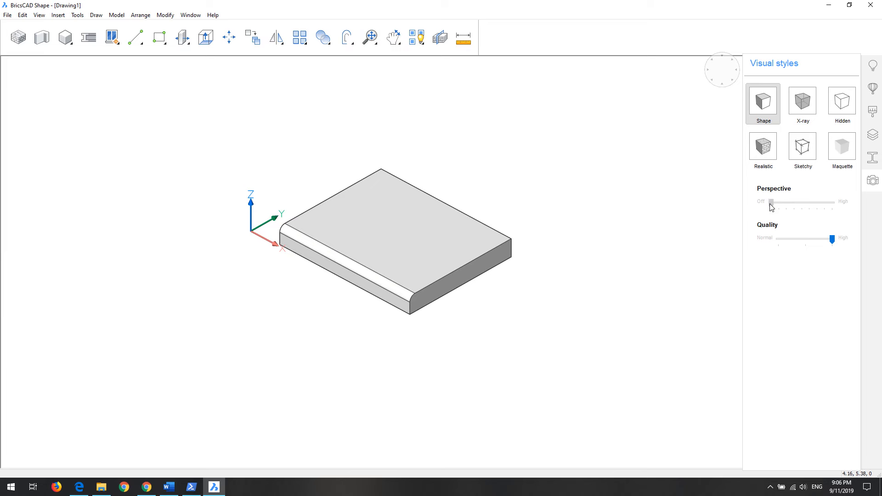
left_click_drag(770, 204, 775, 206)
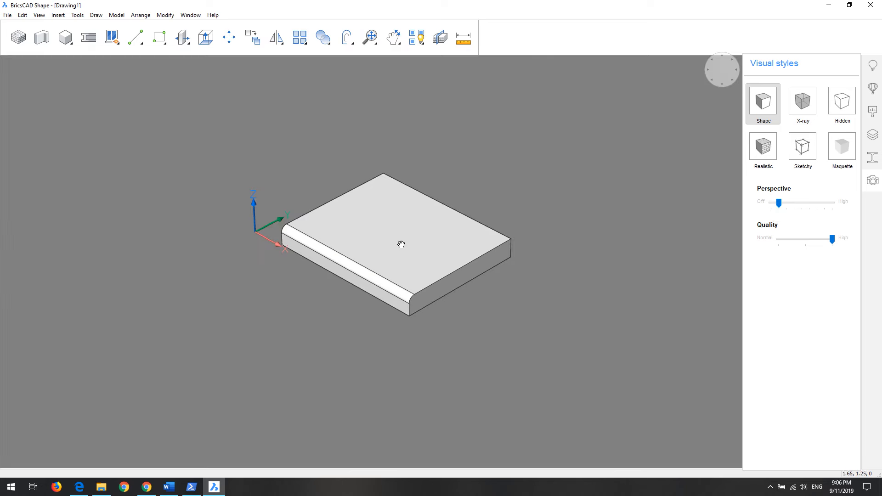
scroll(400, 245, "up", 2)
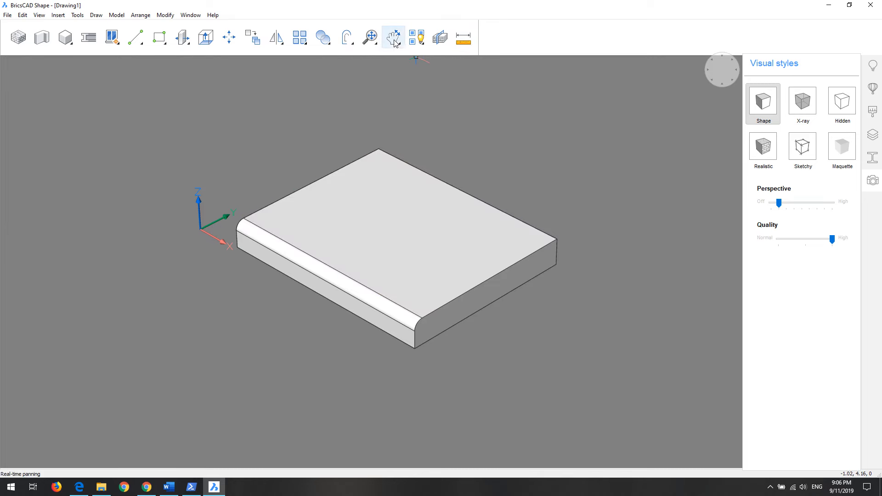
Examine the box in perspective from different angles and look closely at its rounded edge
mouse_move(347, 281)
middle_mouse_down()
mouse_move(362, 268)
mouse_move(352, 292)
middle_mouse_up()
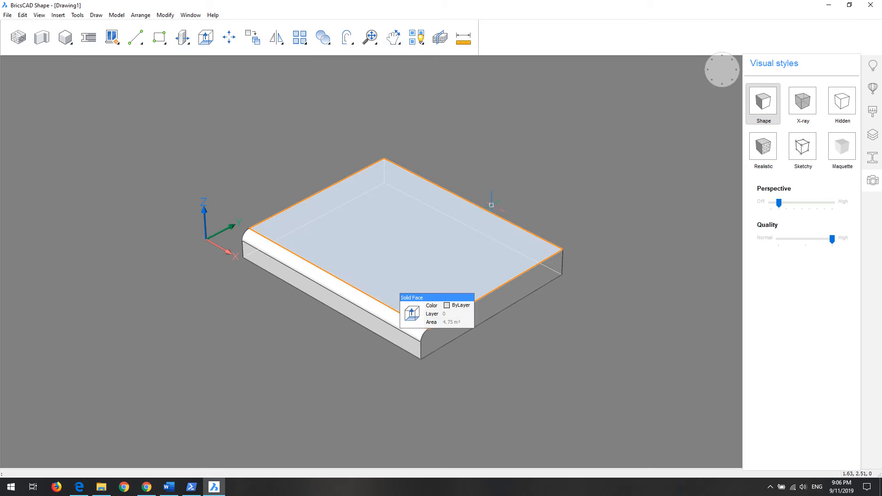
mouse_move(565, 199)
middle_mouse_down()
mouse_move(553, 205)
mouse_move(510, 151)
mouse_move(458, 216)
mouse_move(575, 207)
middle_mouse_up()
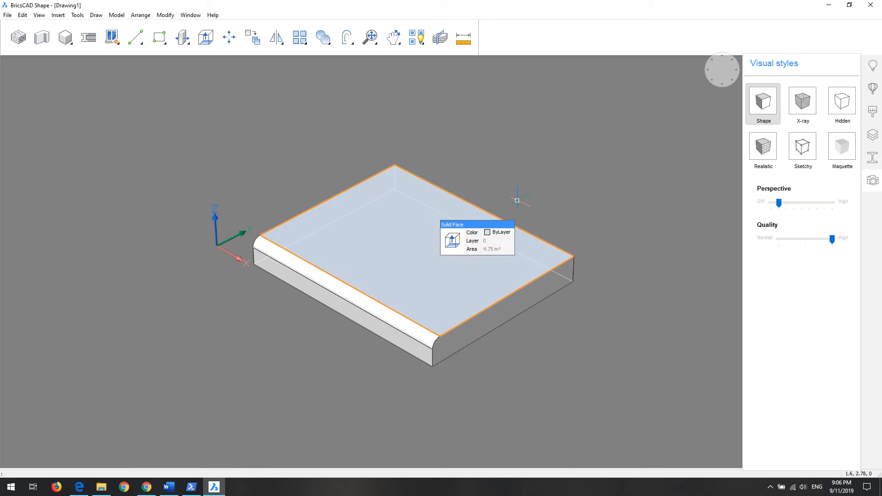
middle_click_drag(504, 186, 389, 236)
middle_click_drag(444, 216, 440, 219)
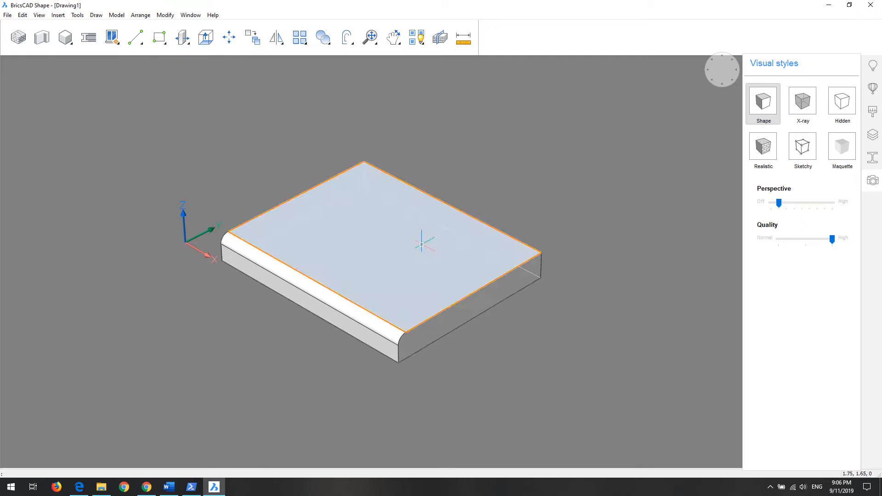
middle_click_drag(380, 240, 635, 220, "shift")
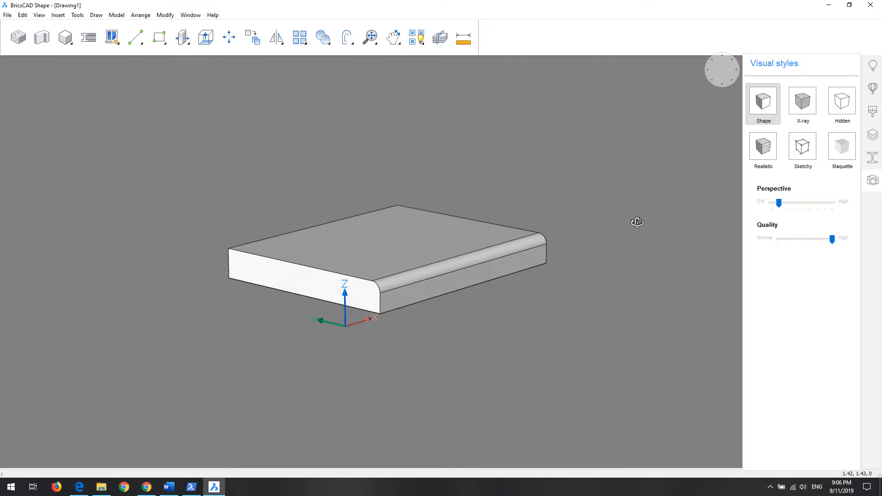
scroll(406, 291, "up", 3)
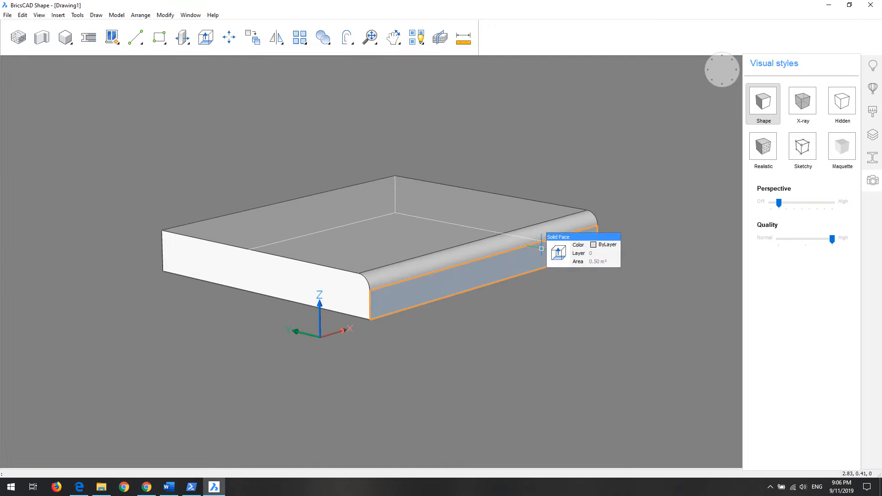
scroll(542, 248, "up", 2)
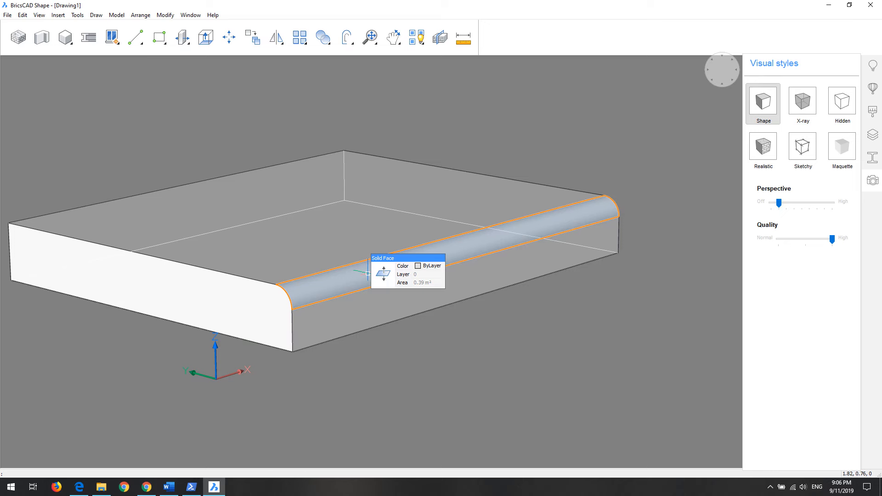
Undo the fillet on the box's top edge and examine the box with its sharp edges
key("ctrl+z")
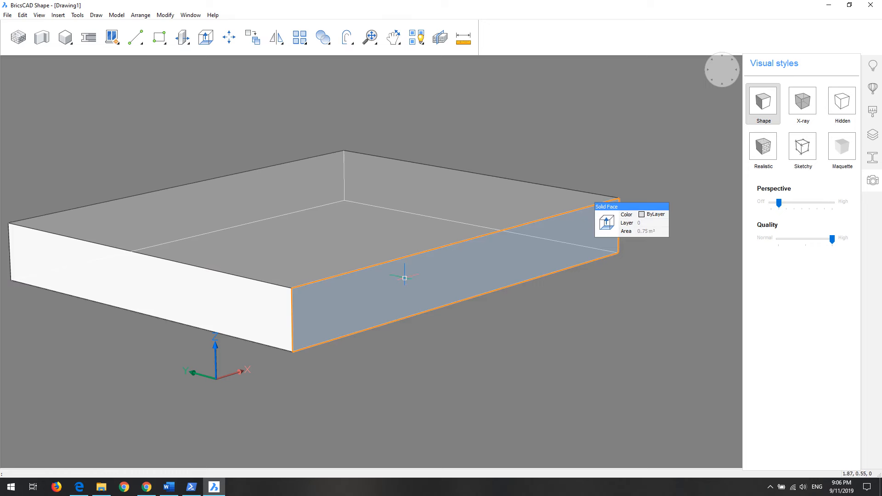
left_click(376, 306)
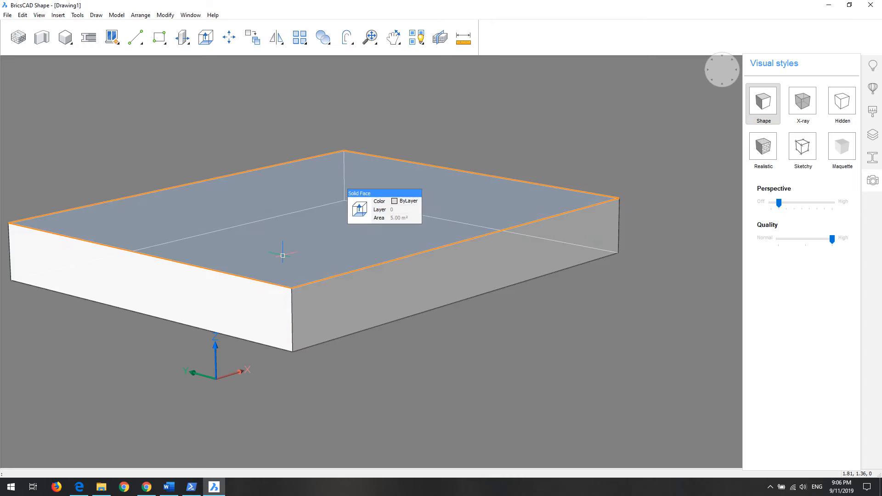
scroll(282, 255, "down", 3)
middle_click_drag(259, 246, 306, 248)
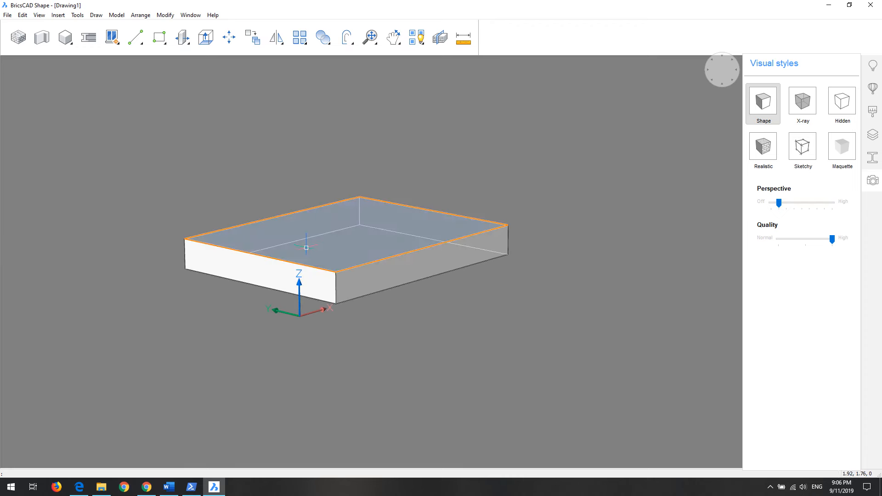
scroll(306, 248, "up", 2)
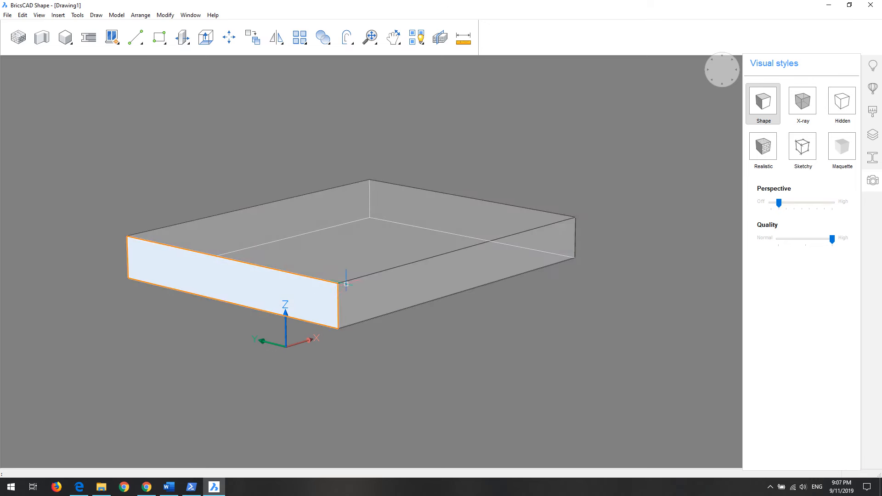
scroll(450, 281, "up", 3)
scroll(450, 281, "down", 3)
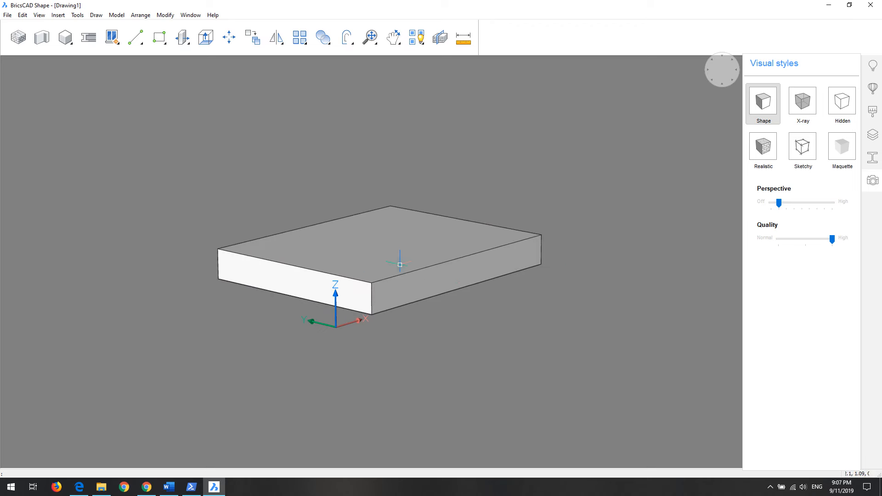
Undo the last view change and redo the fillet on the box's top edge
left_click(22, 15)
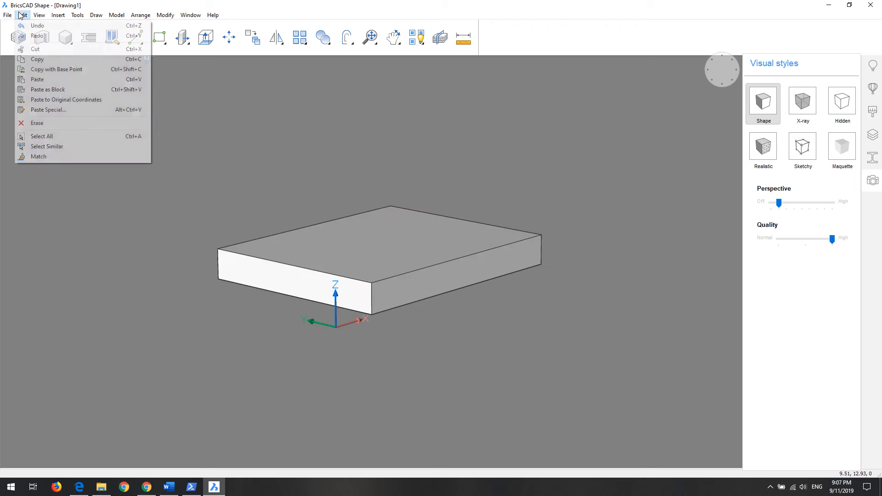
left_click(27, 24)
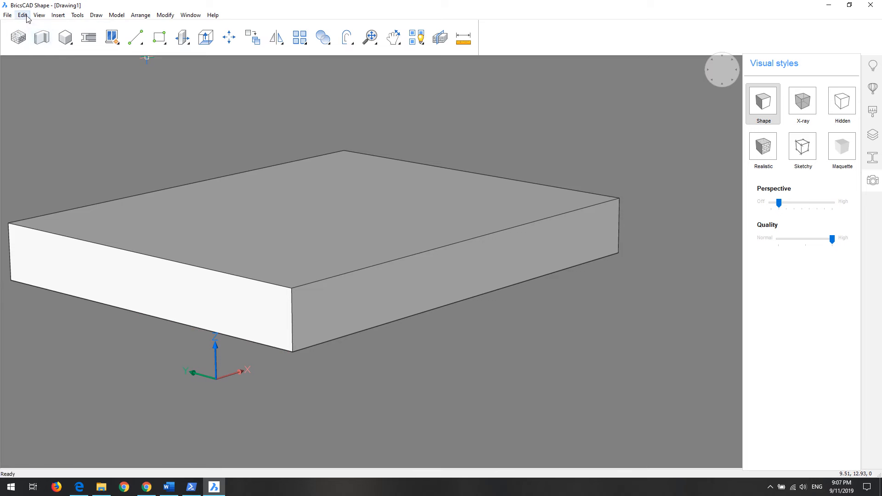
left_click(22, 14)
left_click(27, 33)
scroll(251, 216, "down", 3)
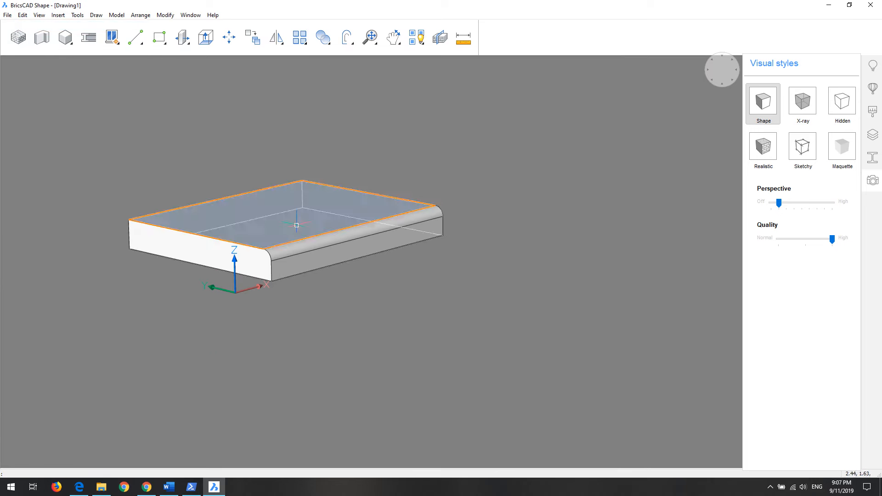
Save the drawing as Drawing1.dwg on the Data (D:) drive in AutoCAD 2013 (*.dwg) format
left_click(7, 15)
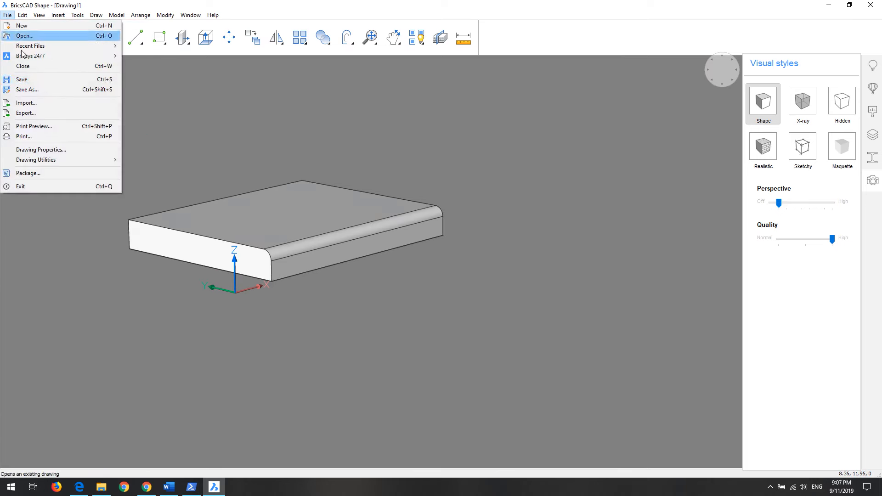
left_click(58, 90)
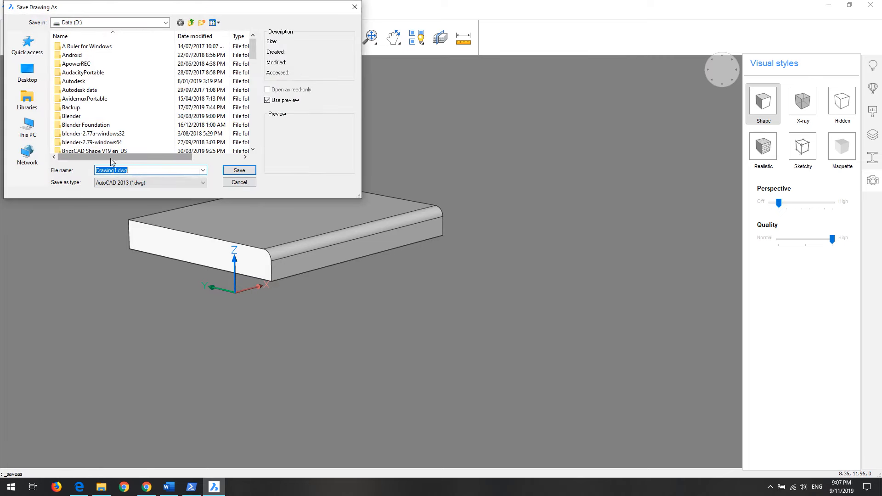
left_click(139, 183)
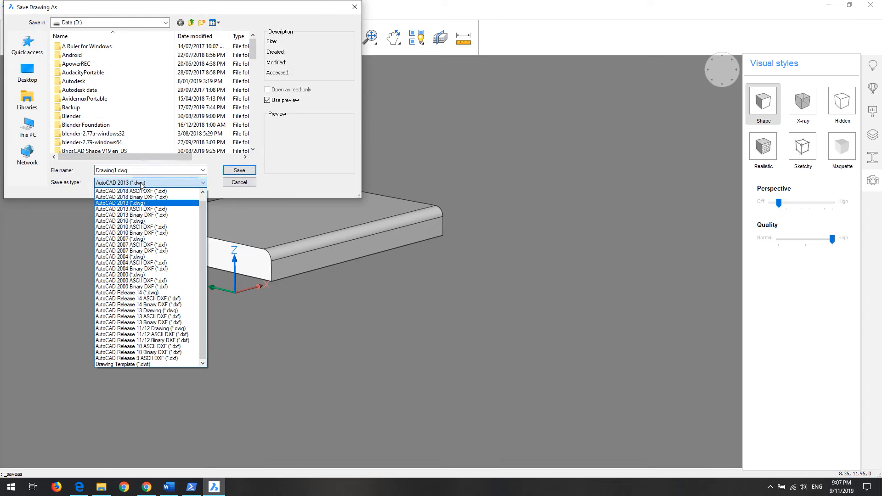
left_click(162, 171)
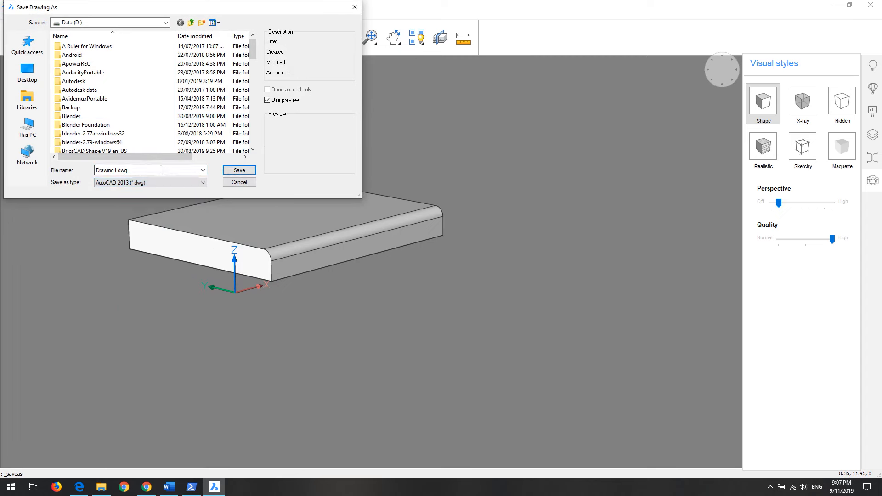
left_click(250, 173)
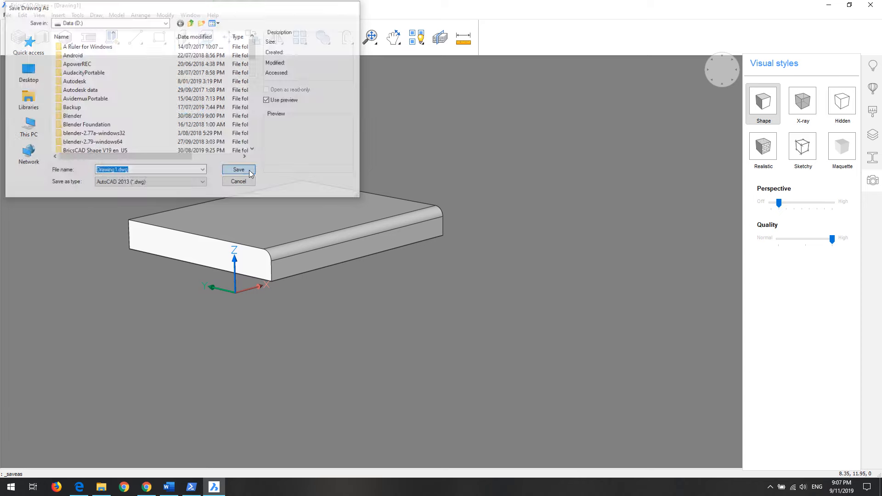
middle_click_drag(289, 242, 358, 289)
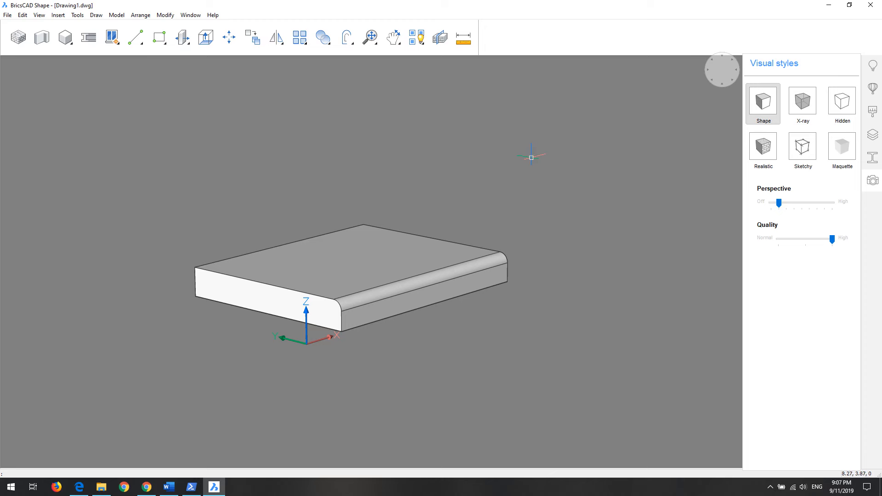
scroll(298, 258, "up", 2)
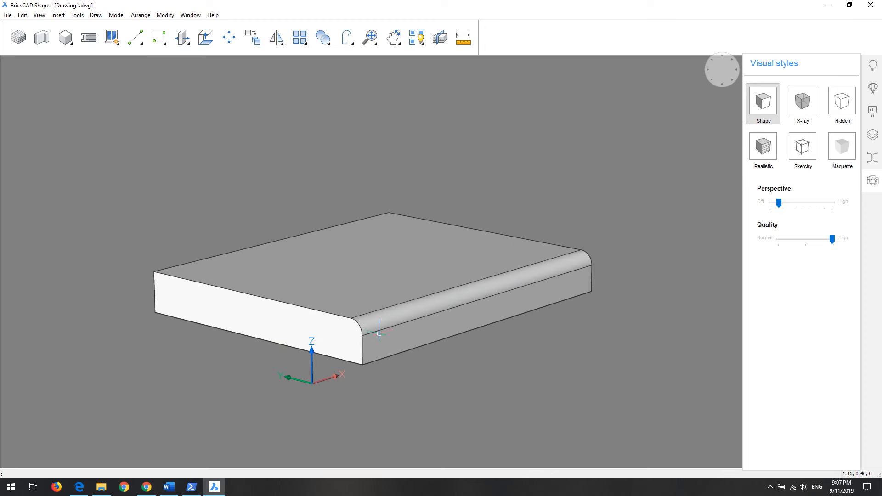
mouse_move(358, 303)
middle_mouse_down()
mouse_move(349, 280)
mouse_move(354, 291)
middle_mouse_up()
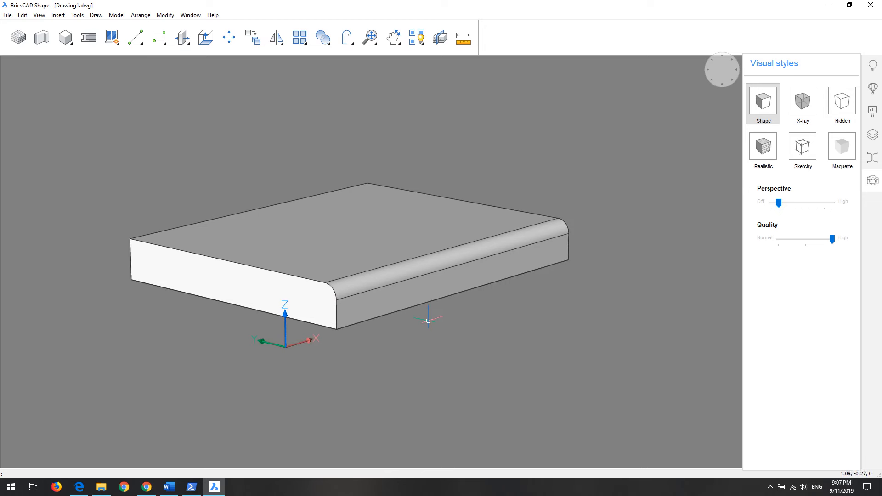
left_click(7, 15)
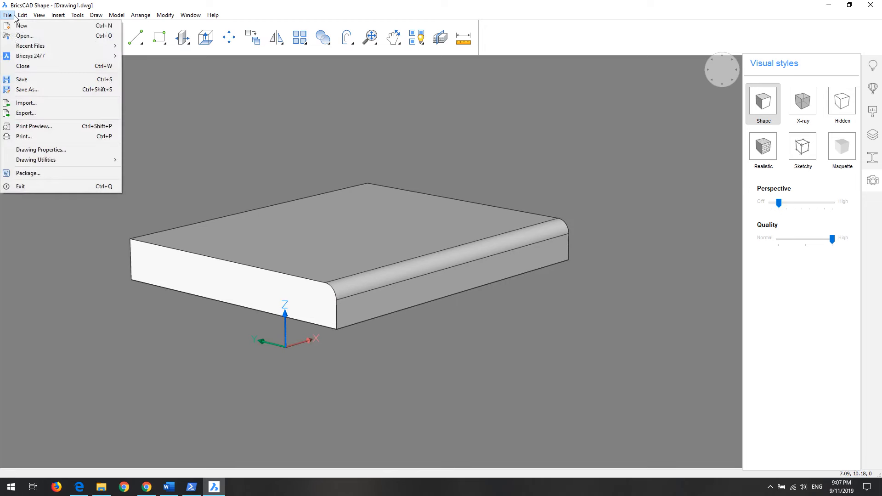
left_click(217, 14)
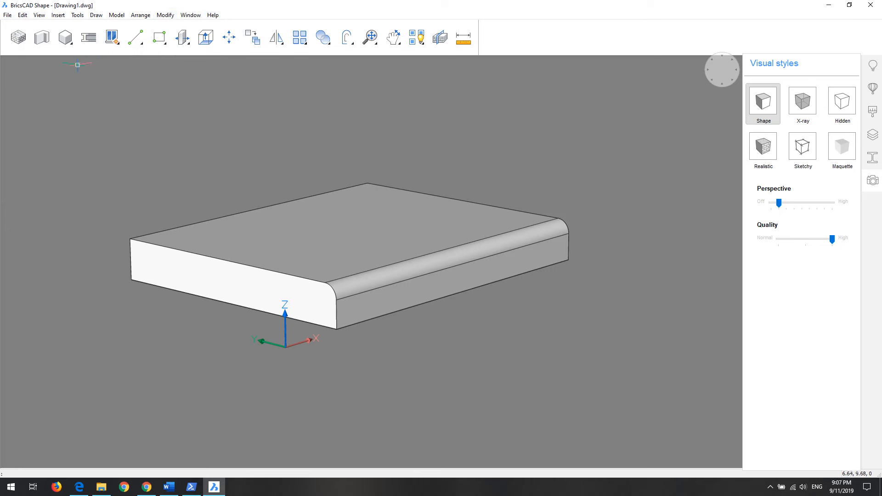
left_click(7, 16)
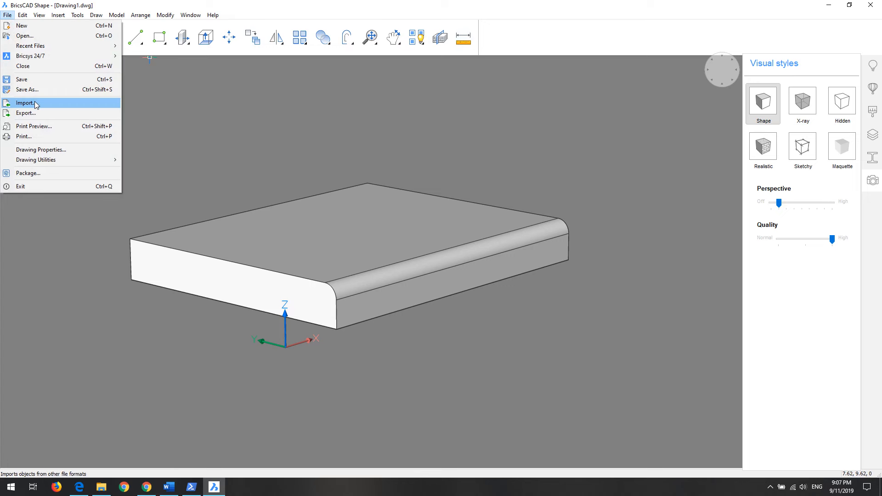
left_click(549, 34)
middle_click_drag(329, 217, 340, 236)
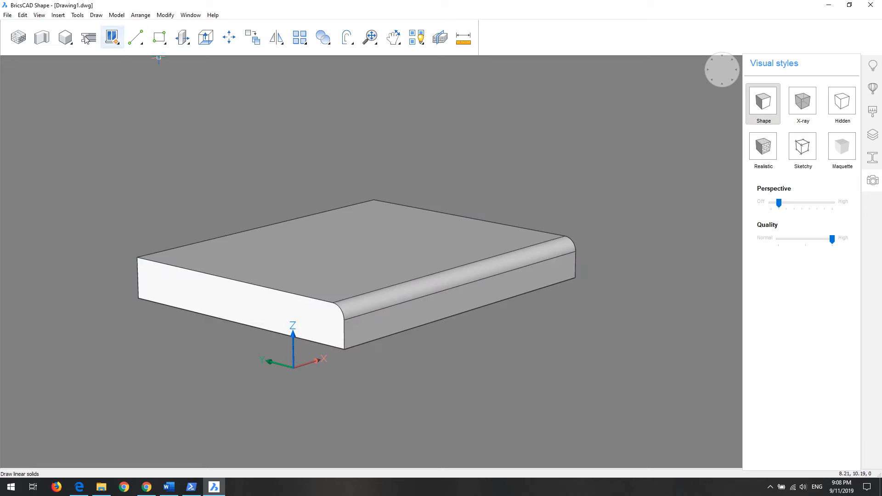
left_click(219, 17)
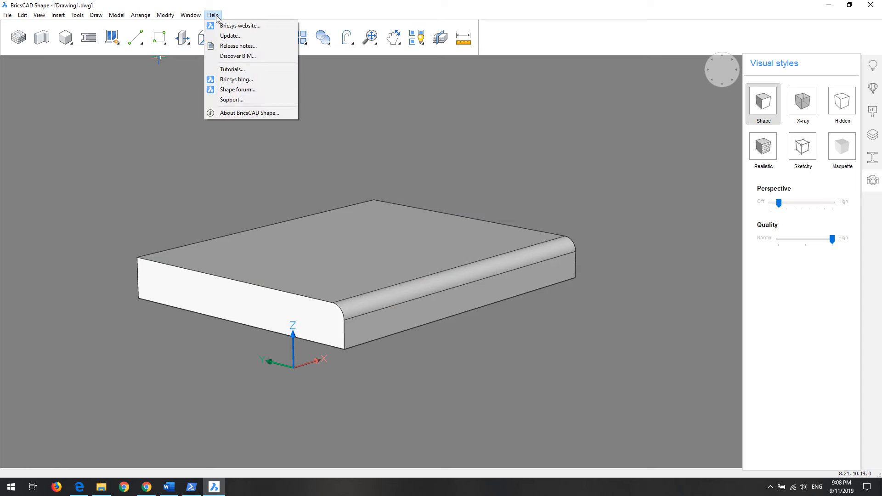
left_click(219, 17)
scroll(352, 303, "up", 2)
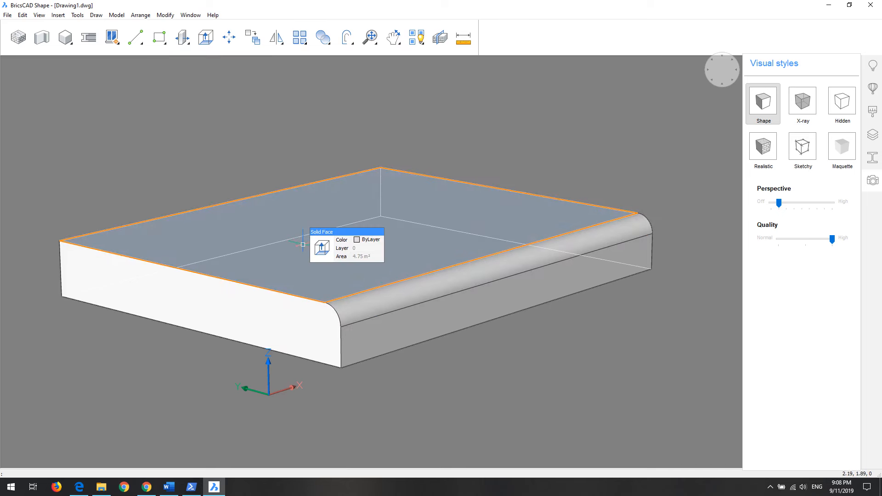
Offset the outline of the box's top face inward by 0.2 to draw an inner polyline on the face
mouse_move(319, 250)
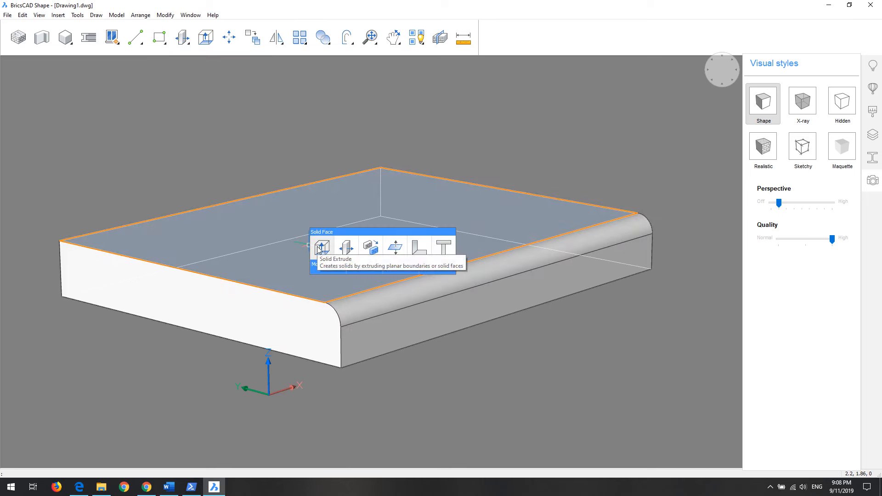
mouse_move(320, 268)
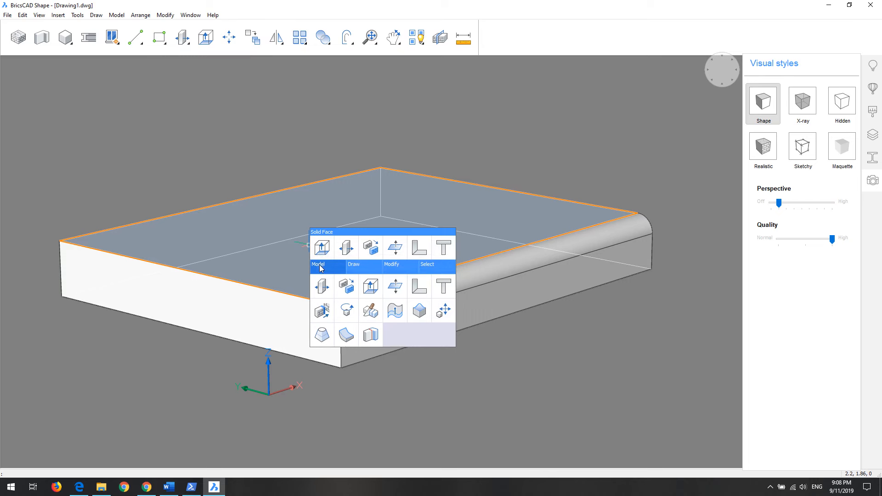
mouse_move(354, 269)
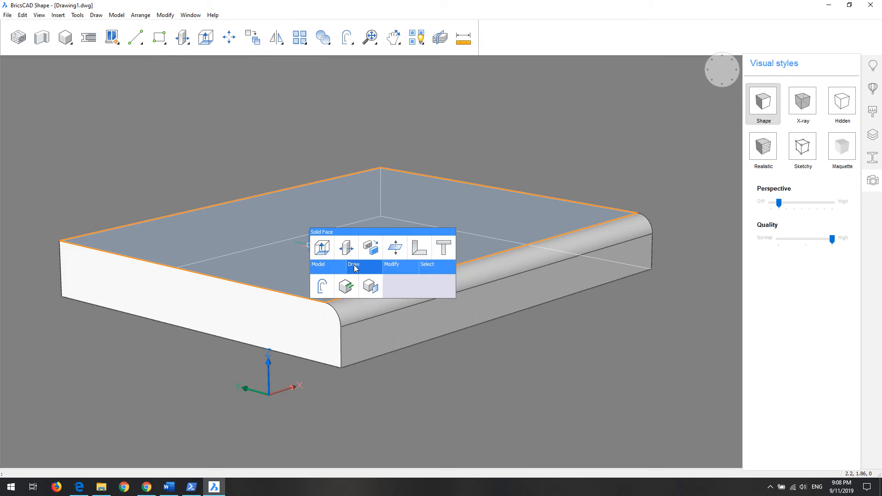
left_click(331, 285)
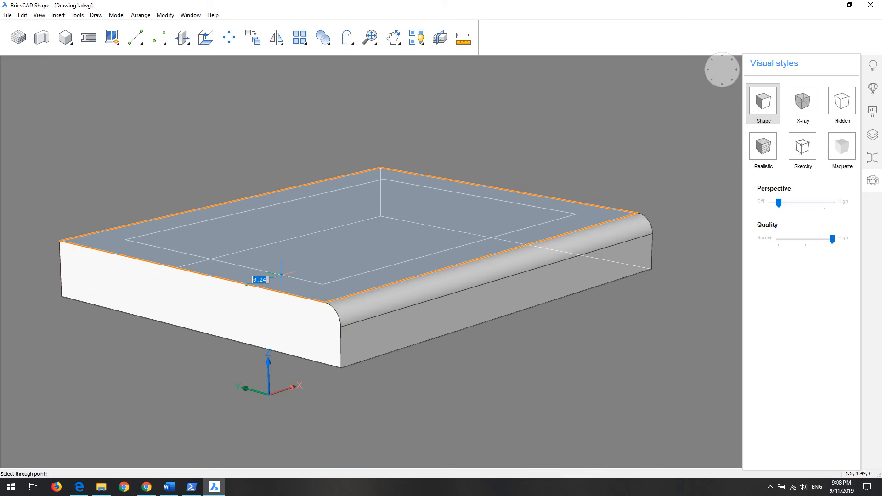
type("0.2")
key("Return")
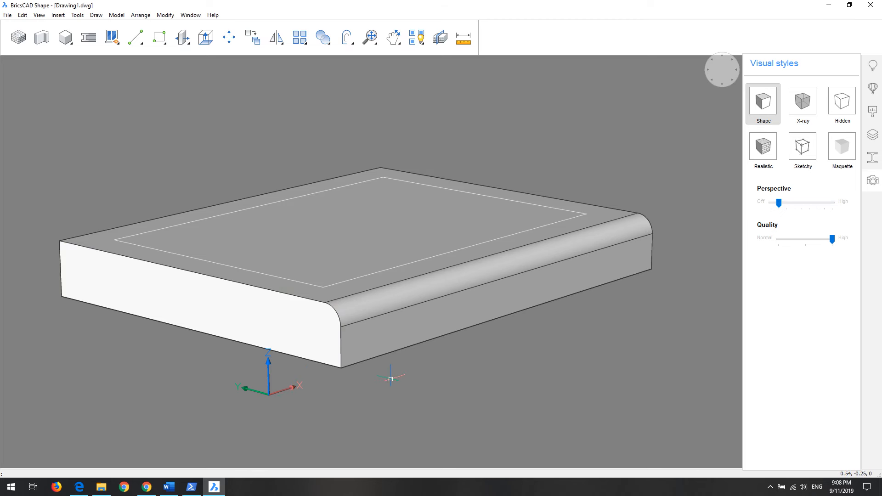
Extrude the area enclosed by the inner polyline 0.05 down into the box to cut a shallow recess
scroll(390, 379, "down", 3)
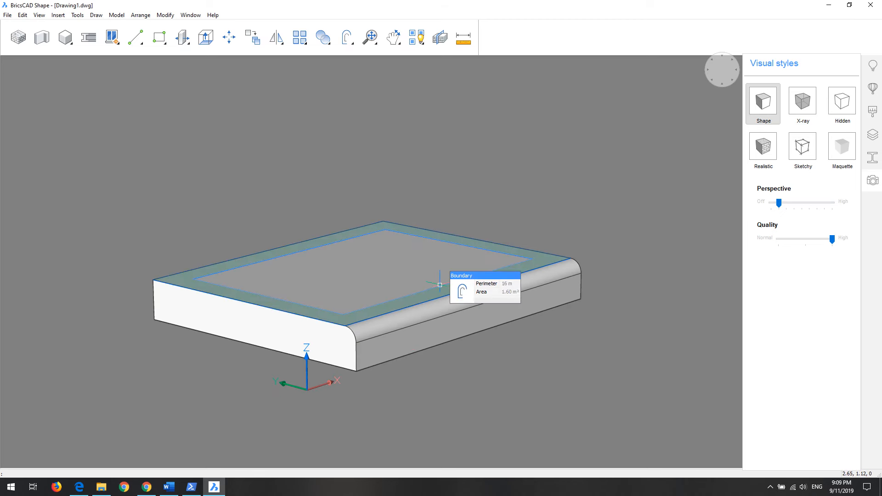
key("Tab")
scroll(436, 285, "up", 3)
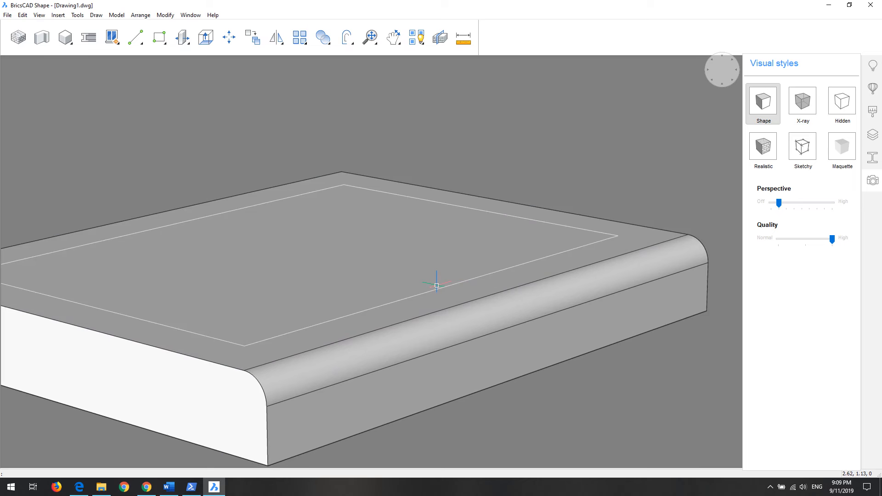
key("Tab")
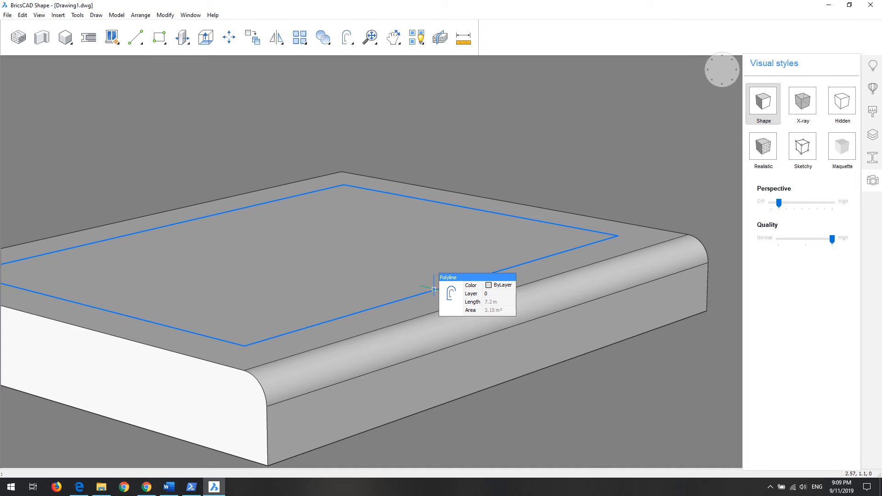
left_click(433, 289)
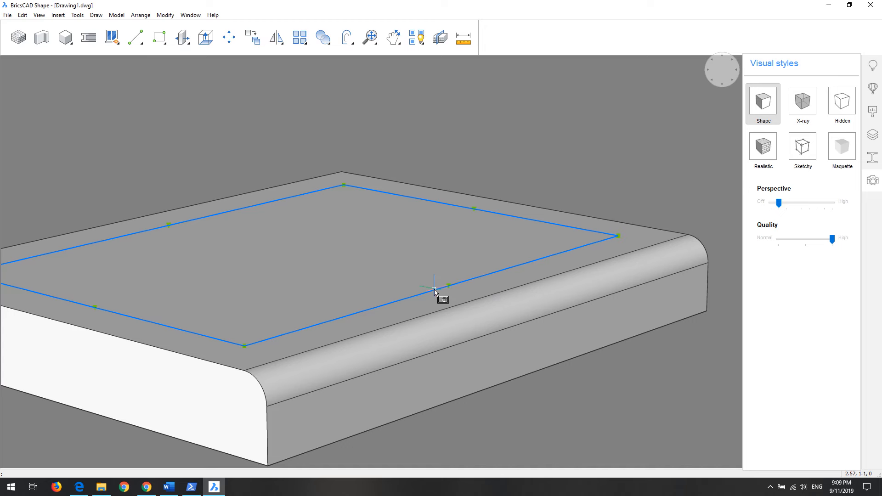
scroll(381, 215, "down", 2)
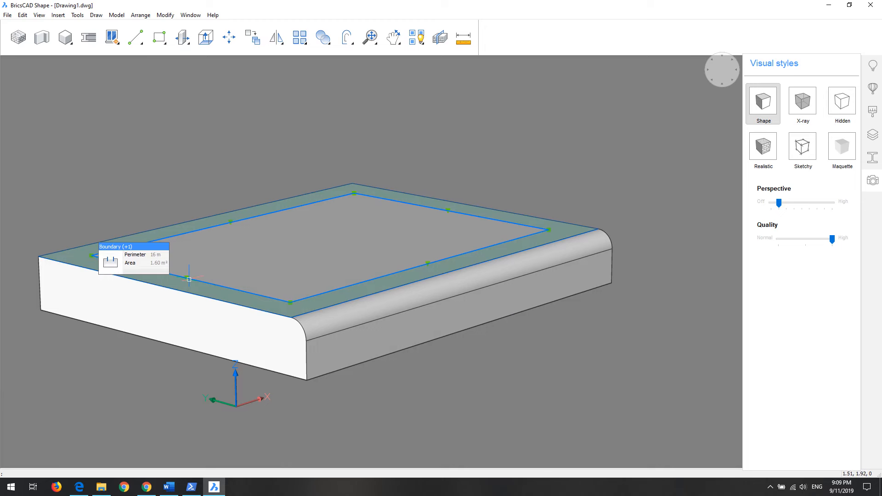
scroll(410, 277, "up", 3)
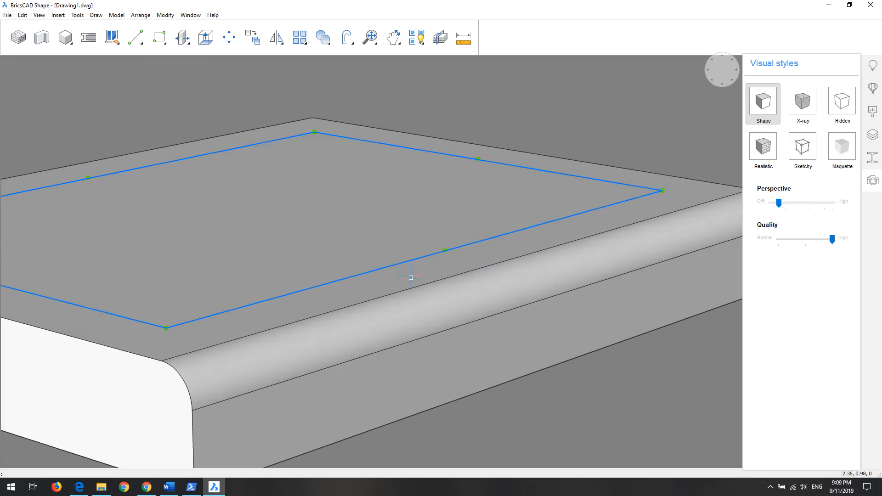
scroll(372, 275, "down", 2)
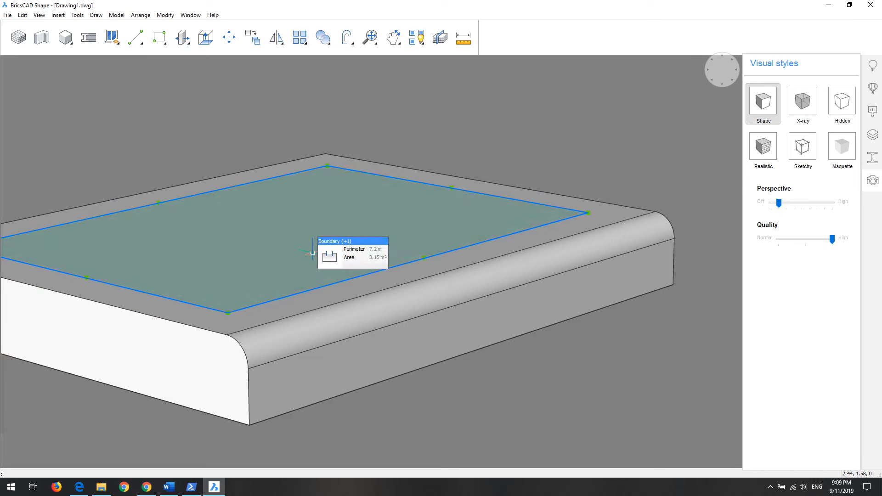
scroll(313, 253, "down", 2)
scroll(118, 251, "up", 3)
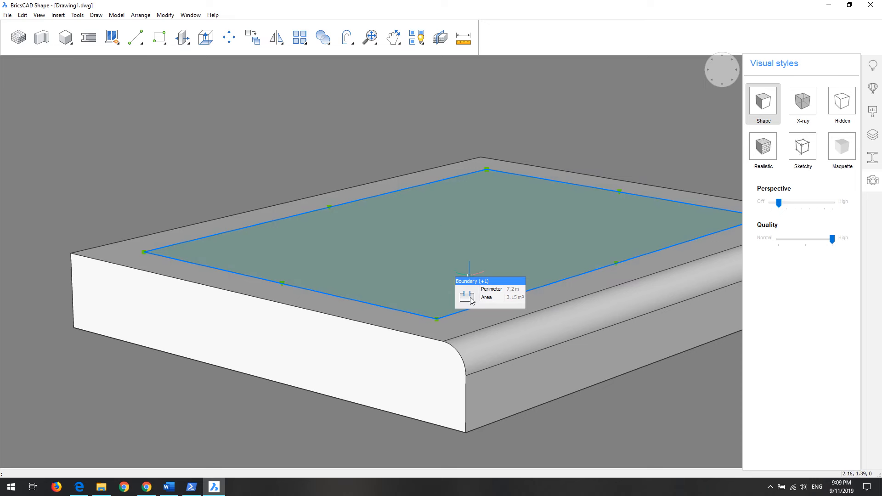
mouse_move(470, 301)
mouse_move(470, 320)
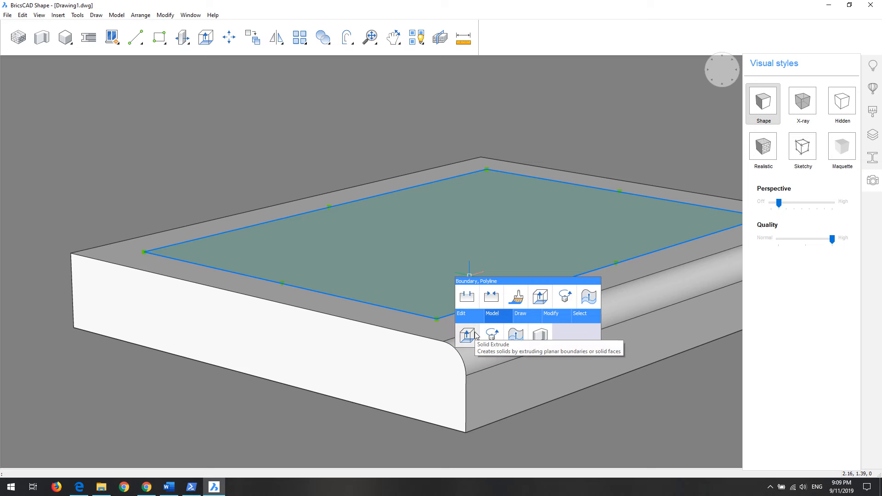
left_click(467, 334)
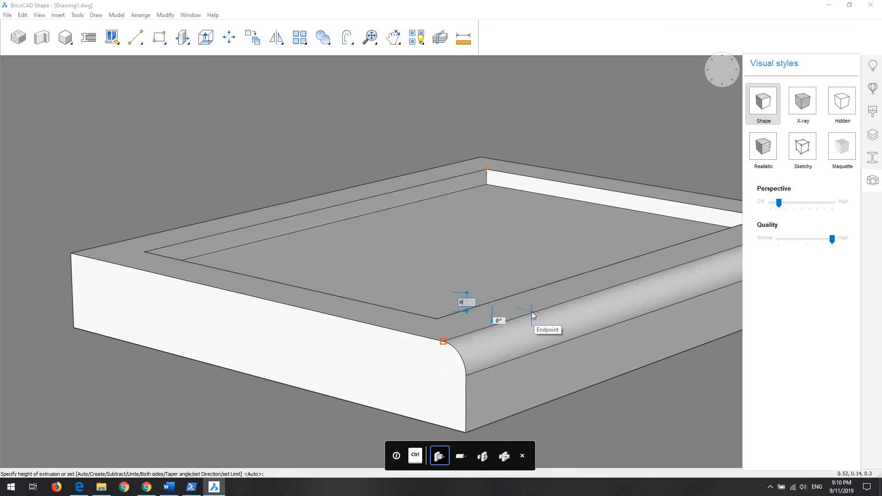
type(".05")
key("Return")
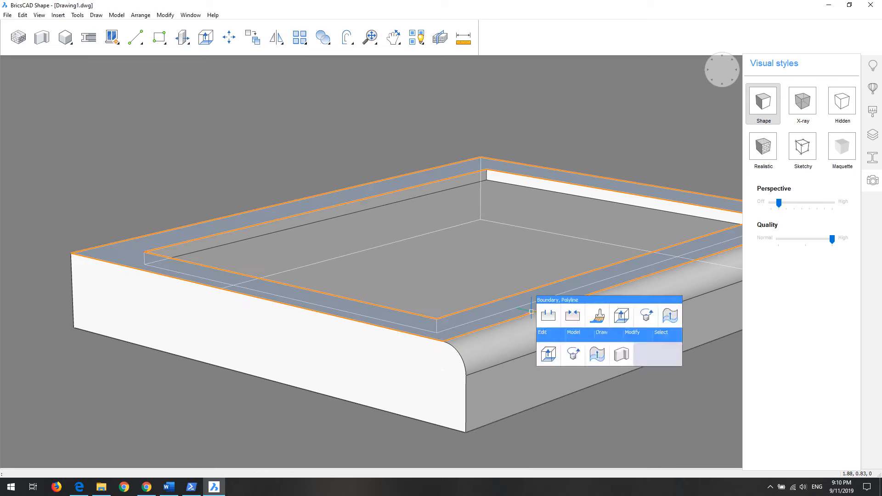
Examine the recess in the box's top face up close and from farther away
scroll(390, 211, "down", 3)
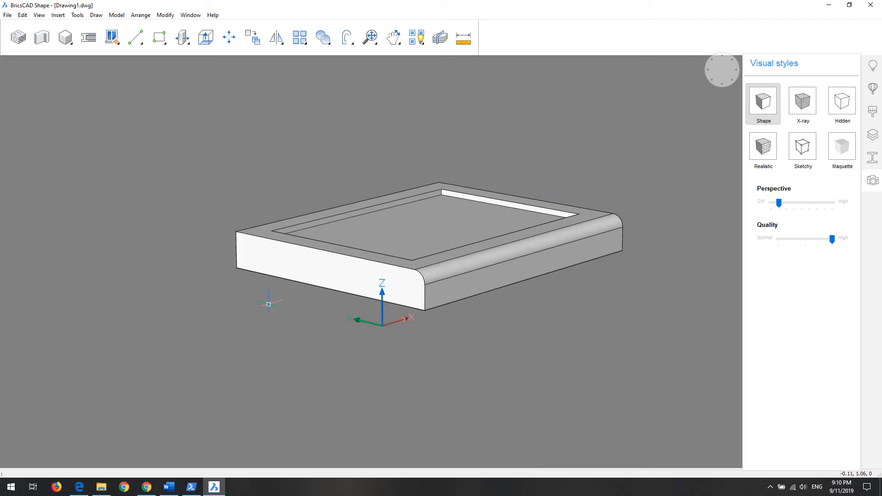
scroll(268, 304, "up", 2)
middle_click_drag(350, 318, 232, 357)
scroll(316, 301, "up", 3)
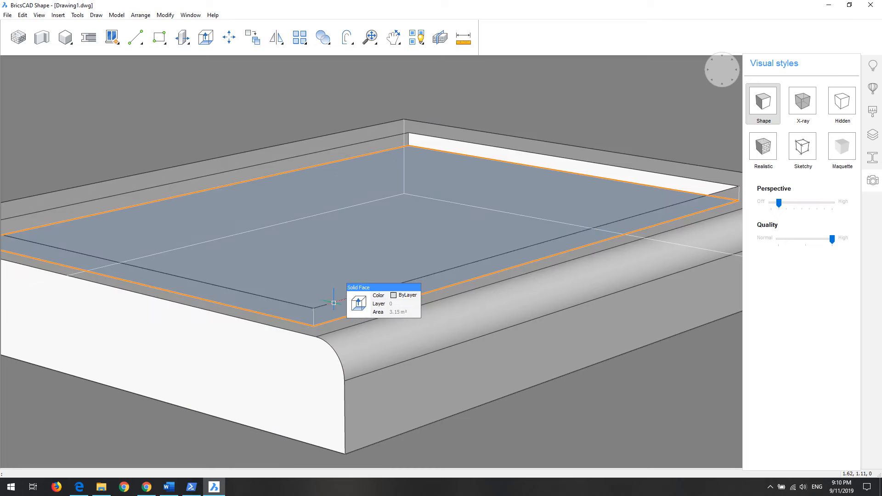
scroll(336, 300, "down", 4)
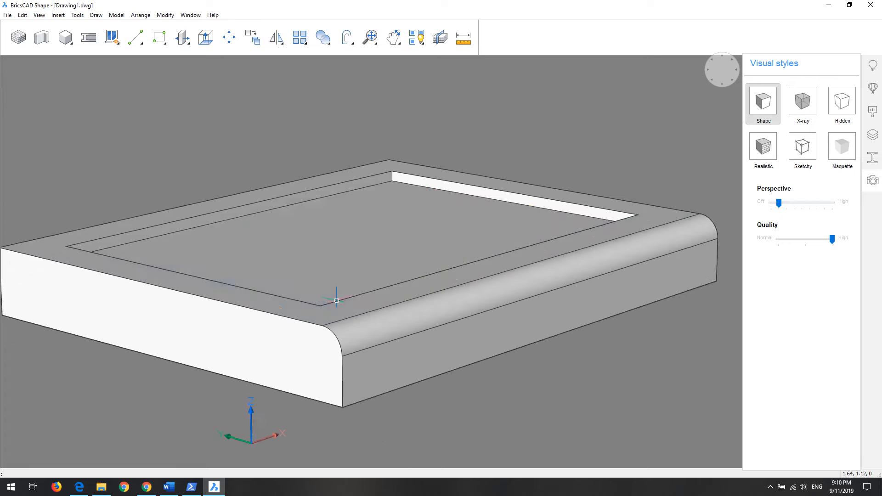
scroll(576, 243, "up", 5)
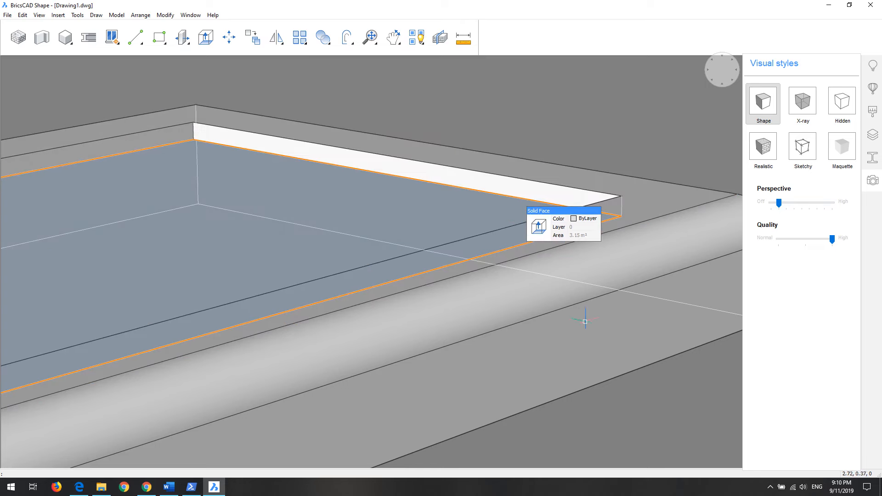
scroll(584, 322, "down", 5)
scroll(462, 222, "down", 4)
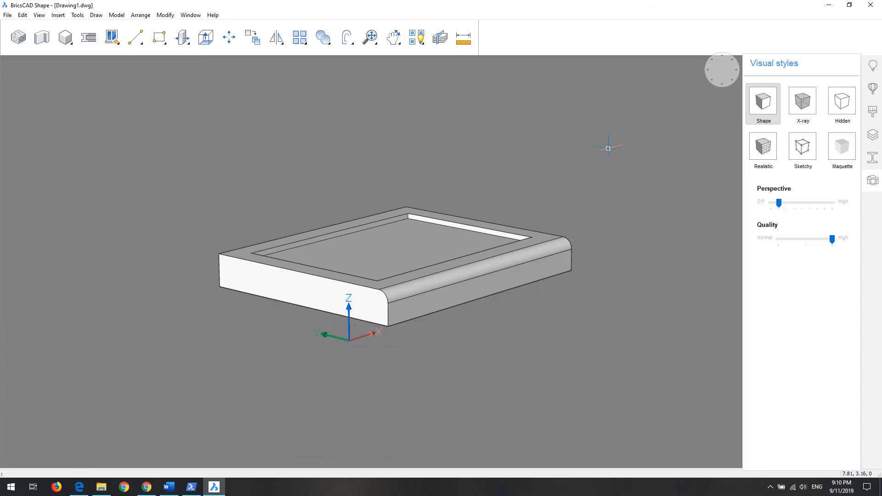
Select the whole box with a crossing window, cycling through the selection modes and returning to whole-solid selection
left_click(617, 136)
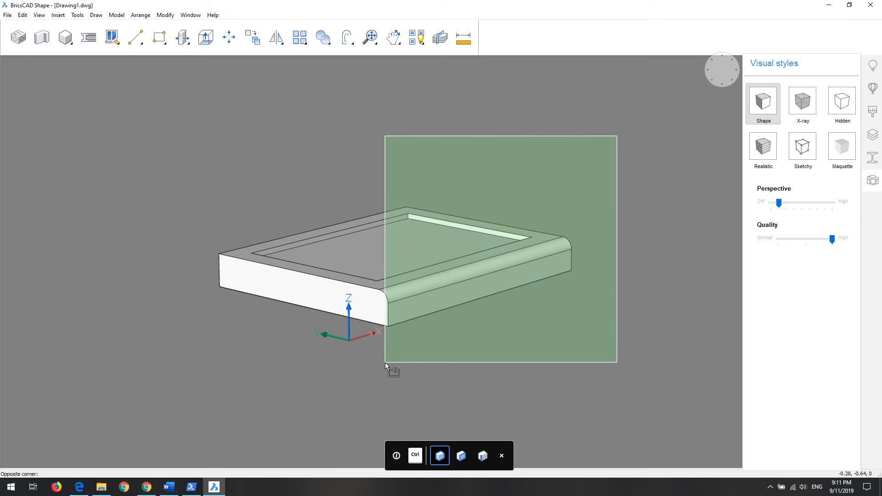
key("ctrl")
key("ctrl")
key("ctrl")
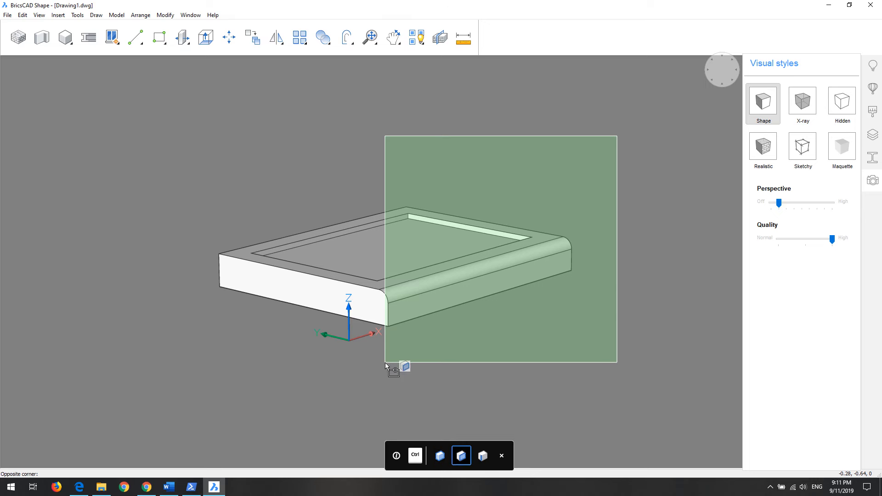
key("ctrl")
key("ctrl")
key("ctrl")
key("ctrl")
key("ctrl")
key("ctrl")
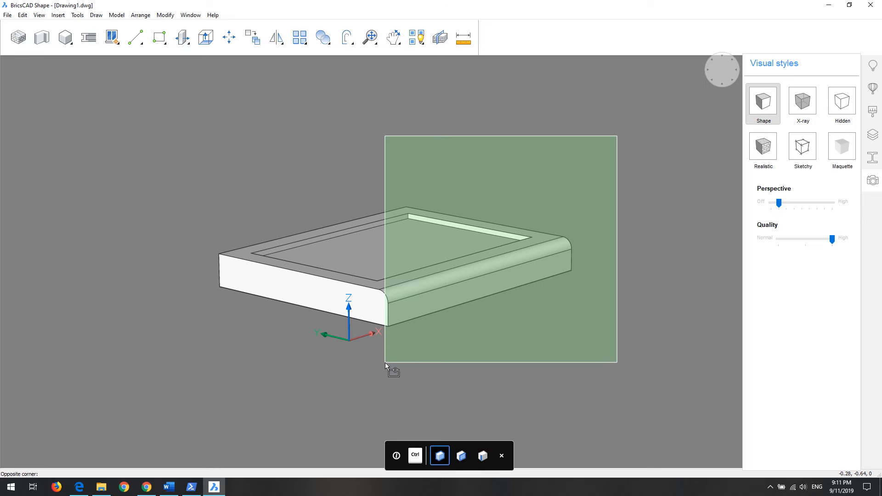
left_click(385, 363)
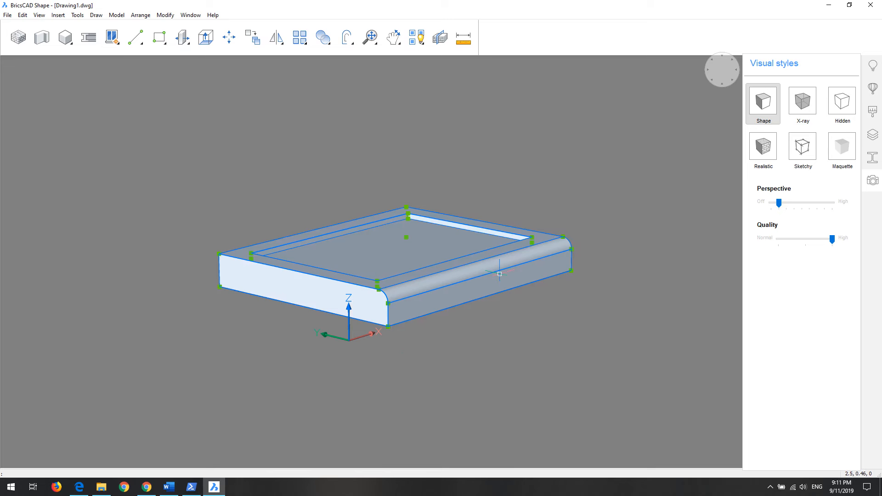
Hide the selected box and bring it back into view
scroll(499, 274, "up", 2)
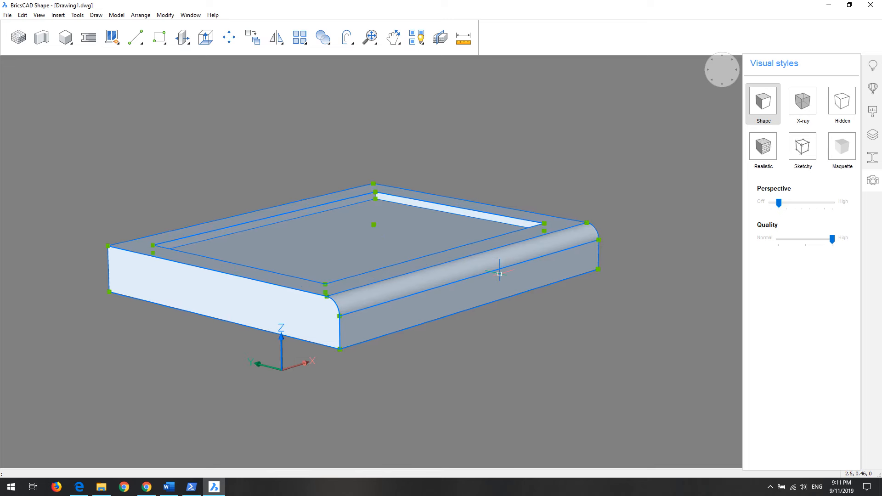
left_click(417, 38)
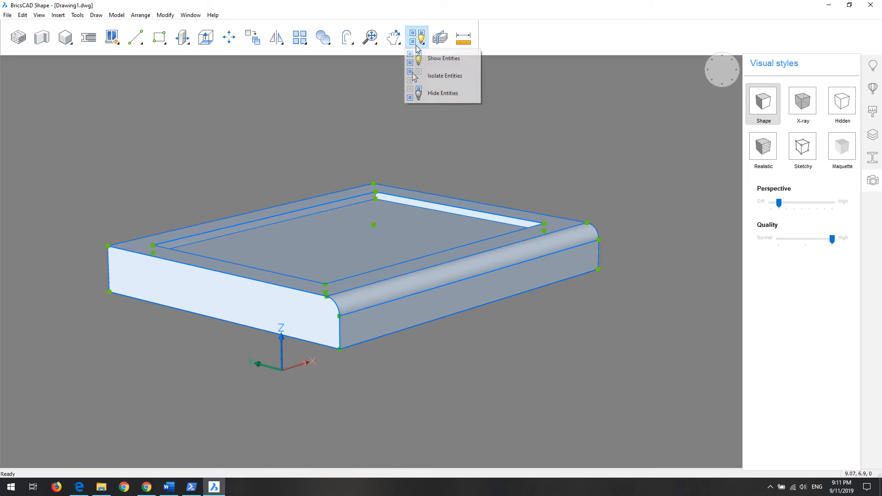
left_click(427, 93)
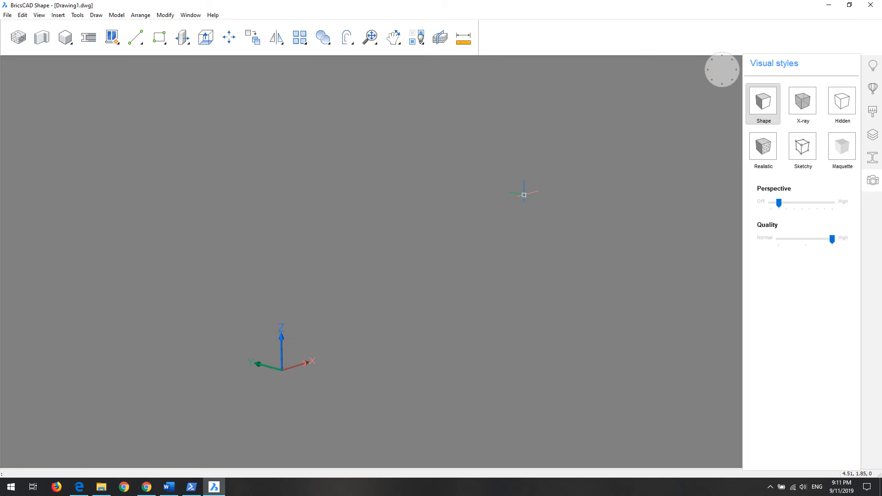
left_click(523, 195)
left_click(486, 215)
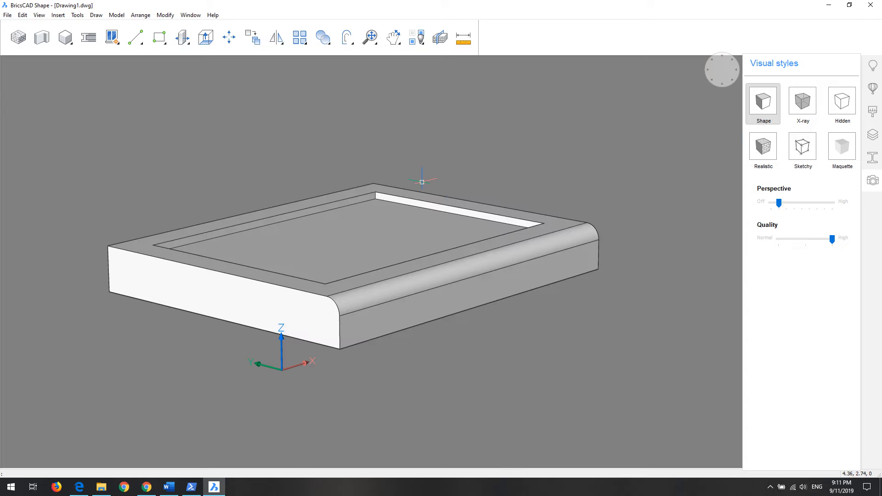
Select the whole box again with a crossing window and hide it
scroll(505, 241, "up", 2)
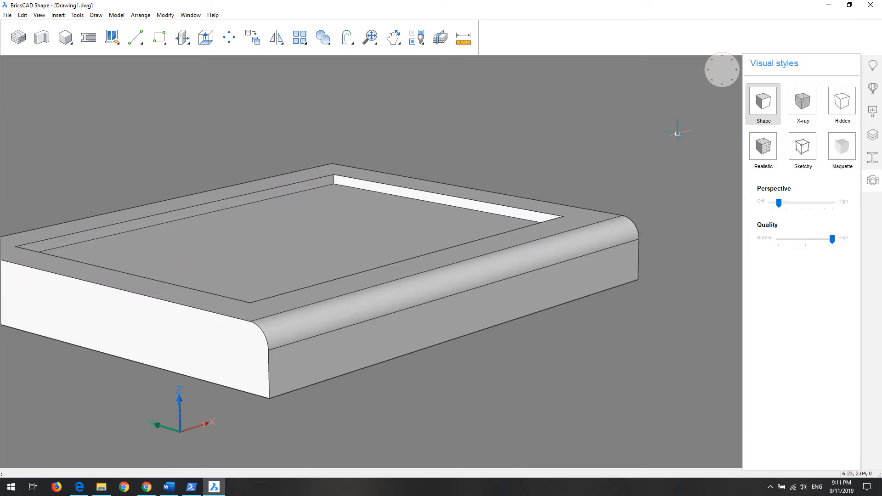
left_click(677, 135)
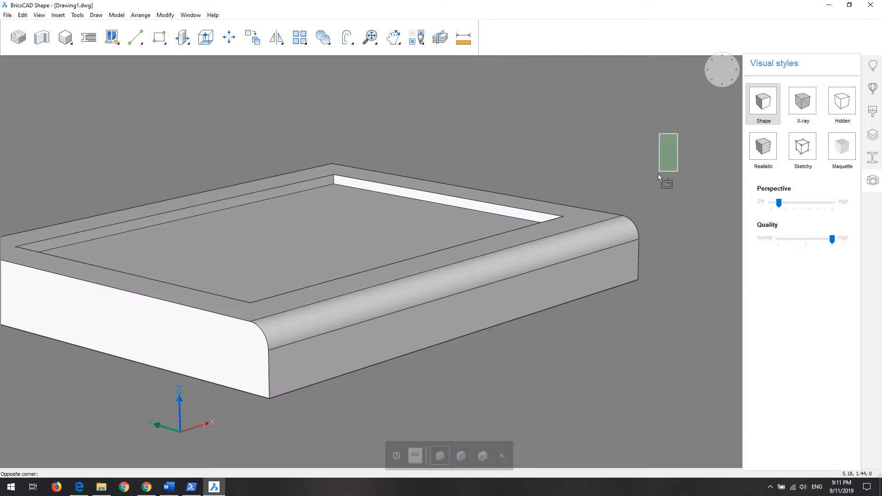
left_click(596, 307)
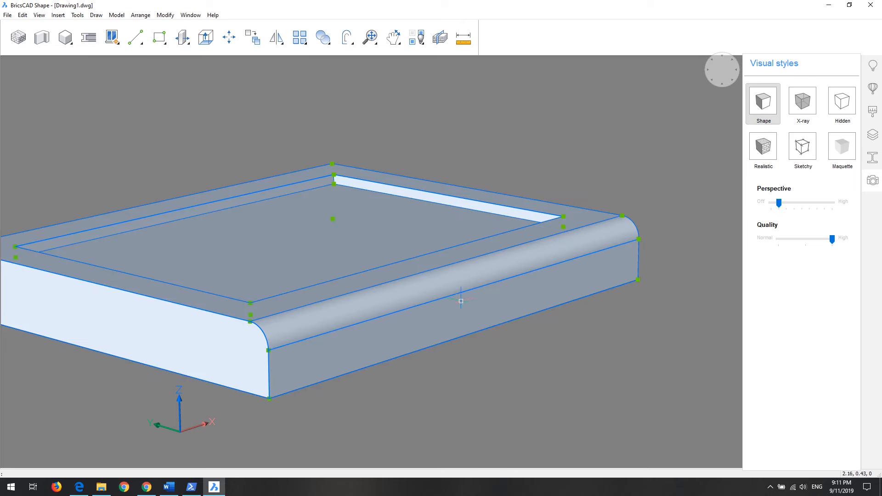
left_click(418, 41)
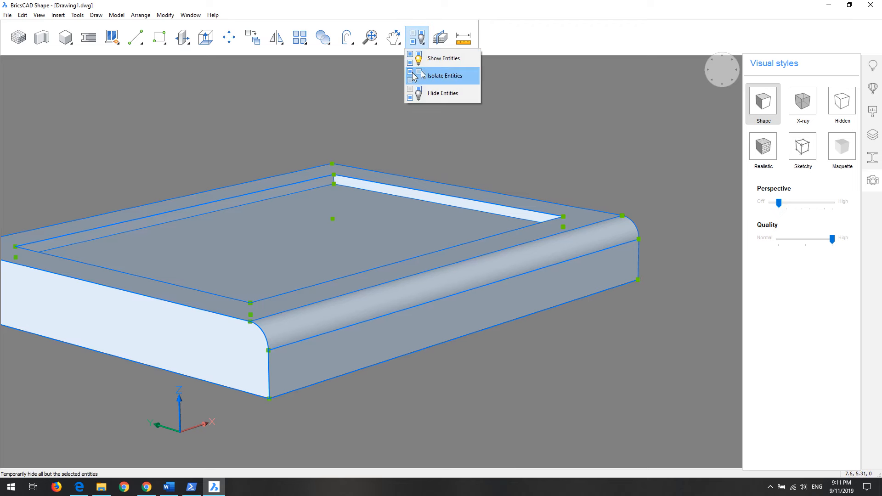
left_click(420, 94)
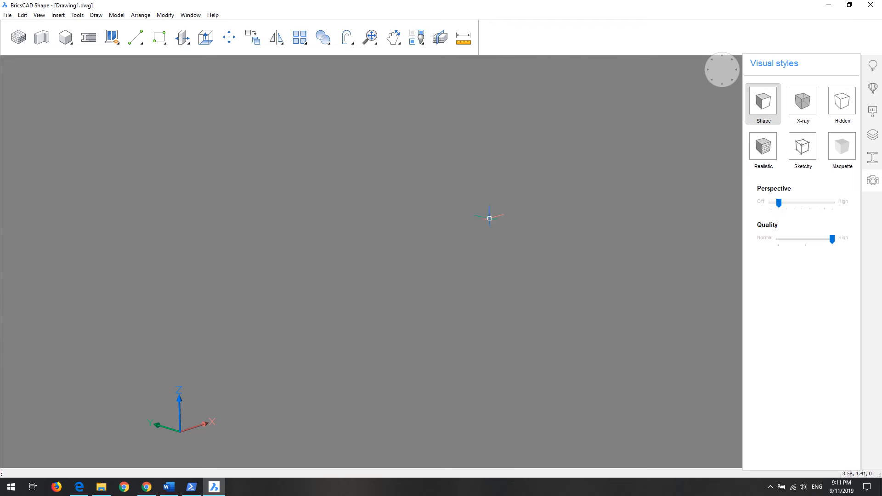
scroll(488, 219, "down", 2)
scroll(431, 242, "down", 3)
scroll(433, 243, "up", 2)
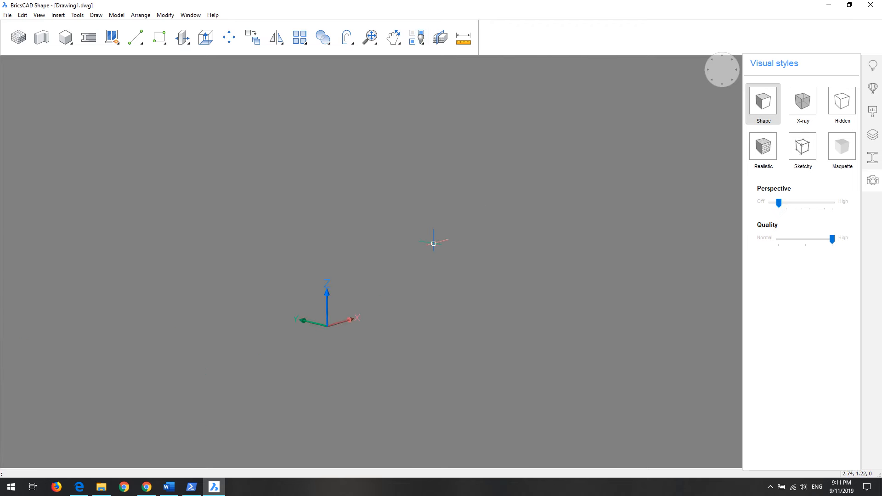
Switch the empty model space to an isometric view and set Perspective to Off
left_click(712, 80)
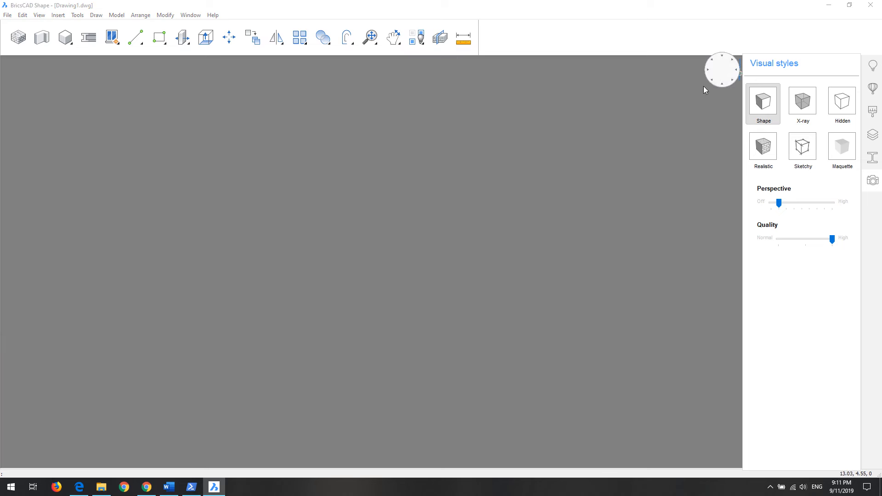
scroll(417, 258, "down", 5)
scroll(419, 258, "up", 3)
left_click_drag(779, 207, 758, 209)
scroll(464, 254, "down", 6)
scroll(464, 254, "up", 3)
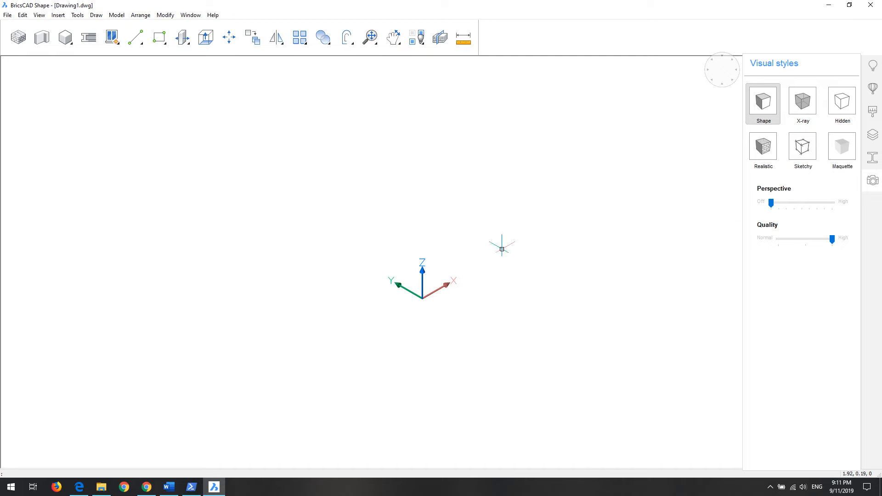
Look at the model from directly above and bring the hidden box back into view, centred in the drawing area
left_click(721, 70)
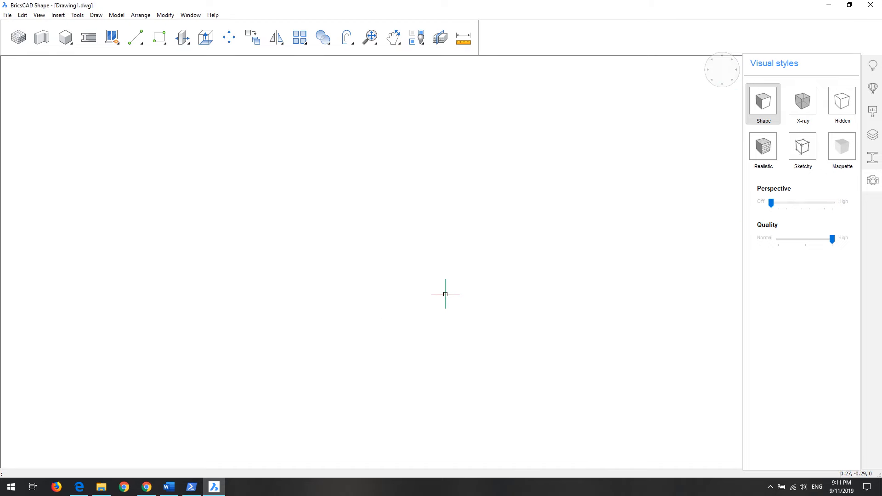
scroll(445, 294, "up", 2)
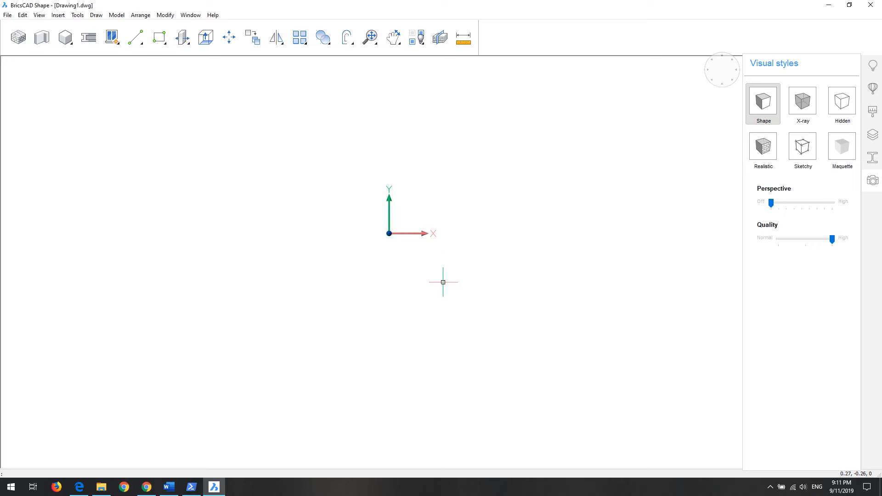
left_click(373, 38)
scroll(477, 222, "down", 3)
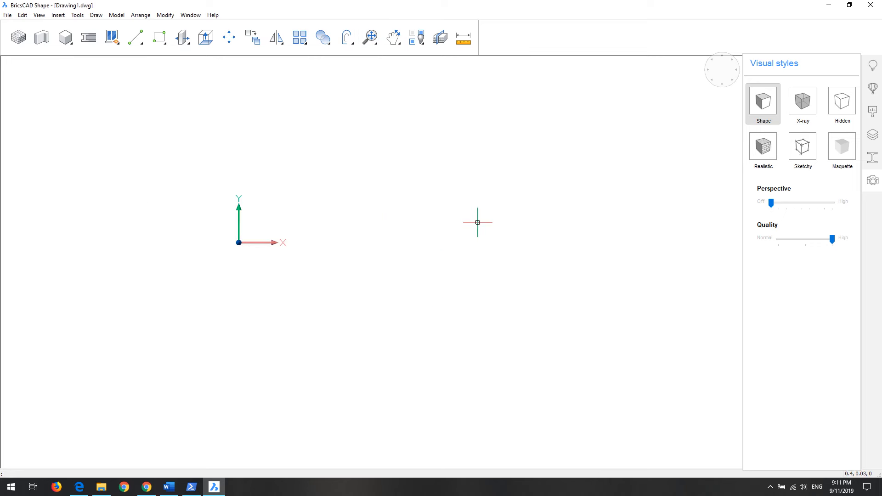
left_click_drag(418, 40, 416, 58)
scroll(543, 250, "down", 4)
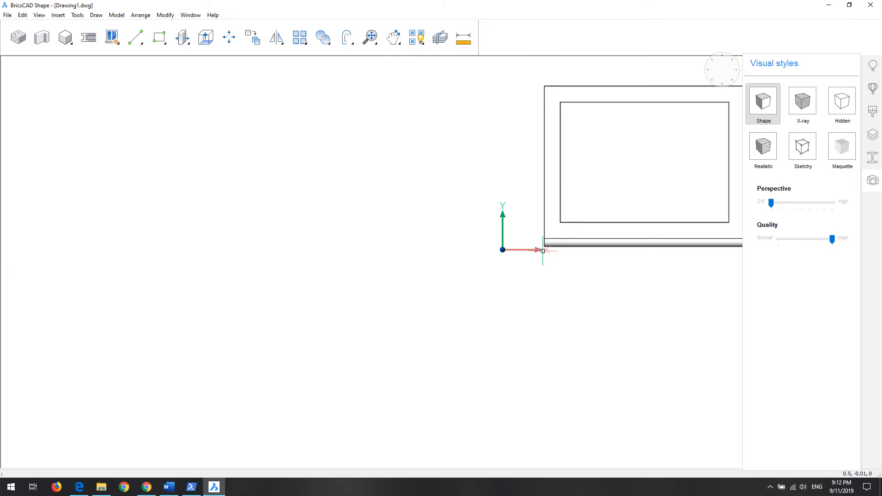
middle_click_drag(623, 201, 392, 267)
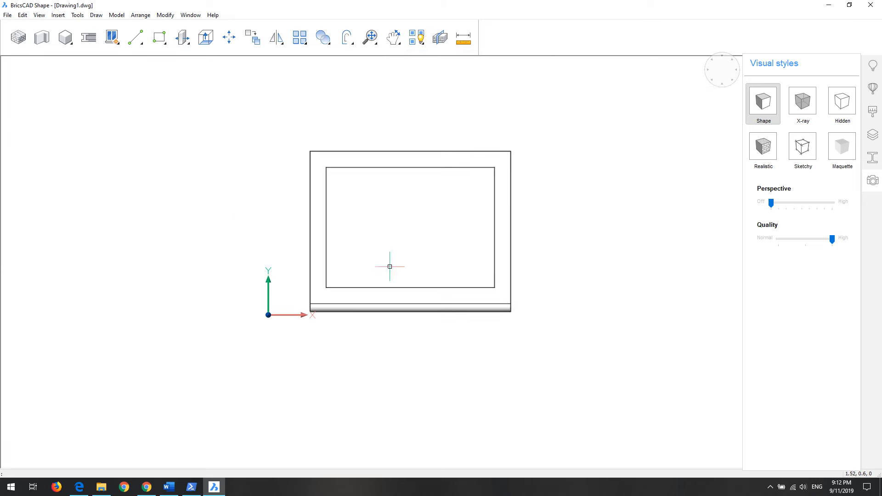
Select the box with a crossing window in the top view, hide it and show it again
left_click_drag(566, 116, 507, 185)
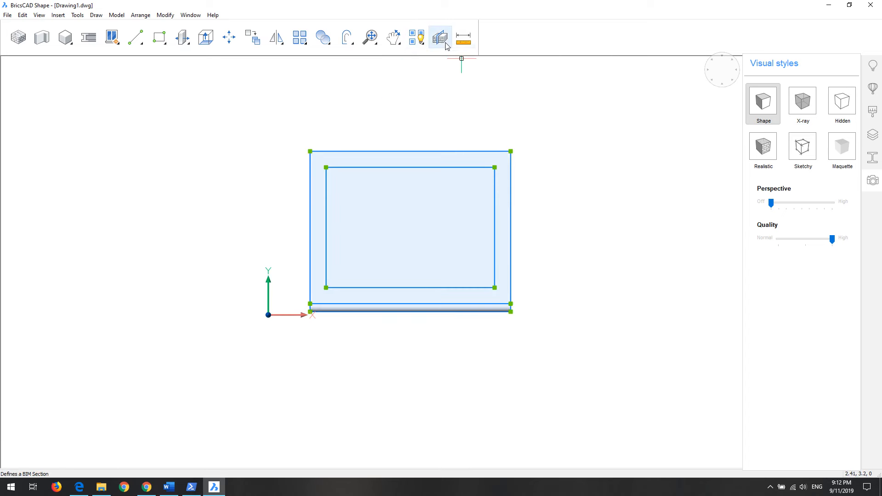
left_click(421, 43)
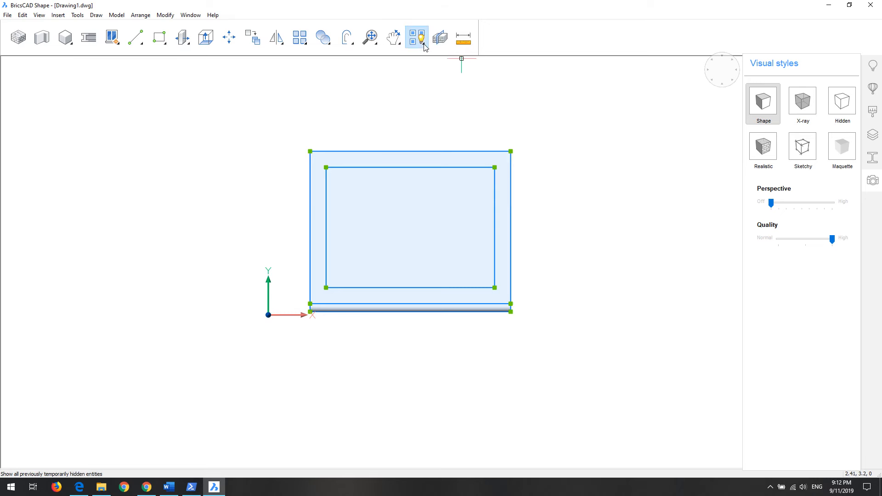
left_click(413, 92)
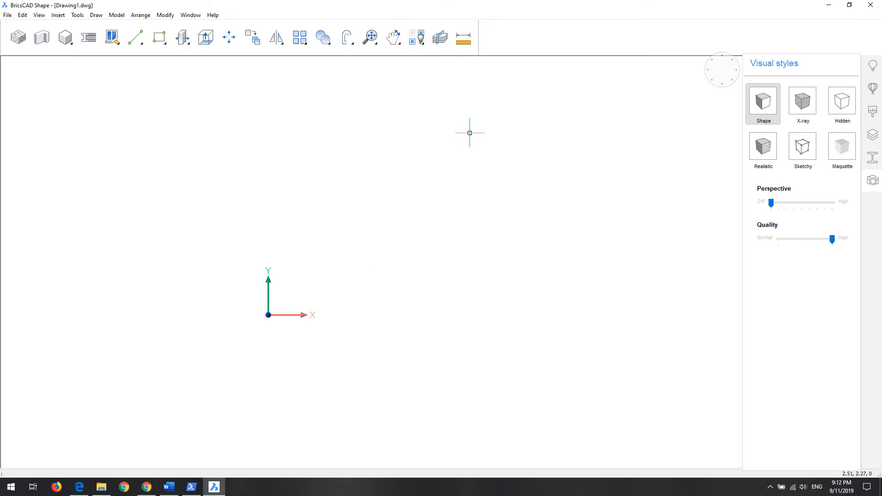
left_click(419, 40)
left_click(415, 58)
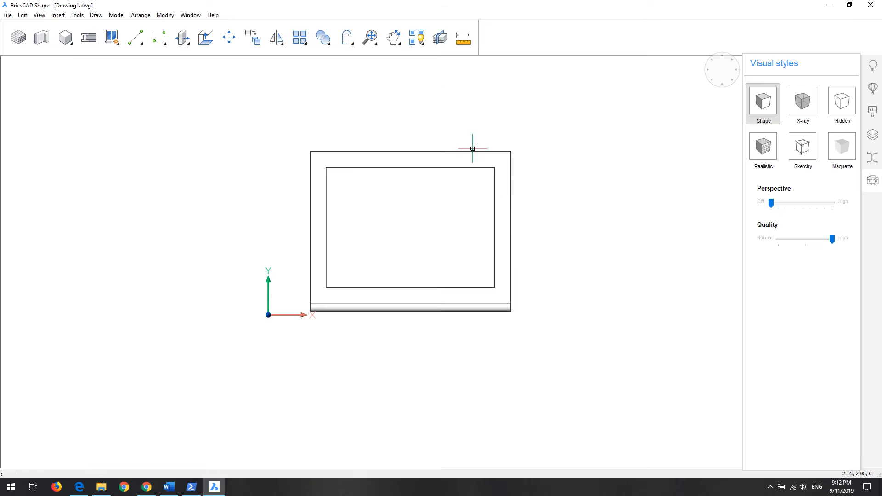
Examine the box and its recess from an oblique 3D angle, cycling the highlight through the overlapping faces at the recess corner
scroll(478, 234, "up", 6)
scroll(470, 282, "down", 3)
middle_click_drag(419, 309, 390, 224, "shift")
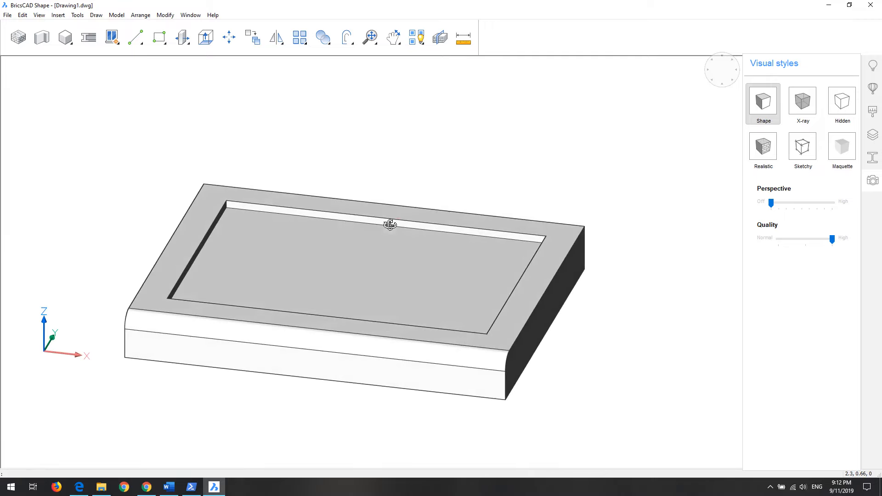
scroll(474, 222, "up", 5)
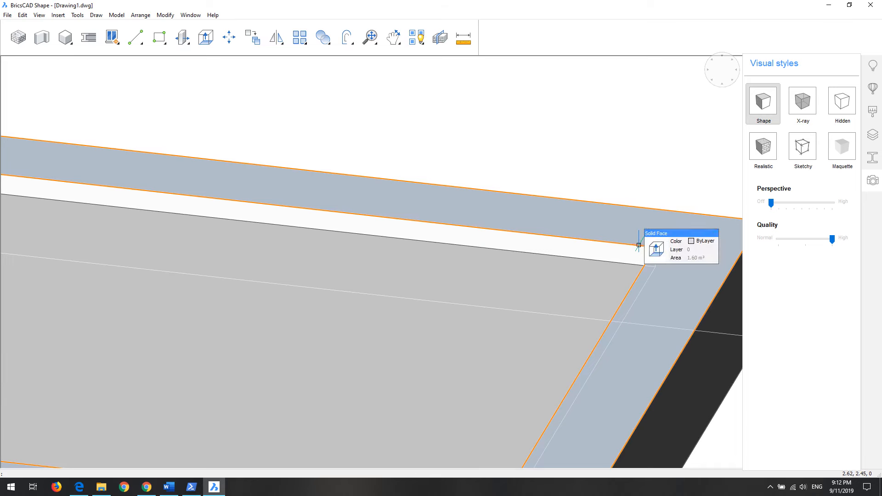
key("Tab")
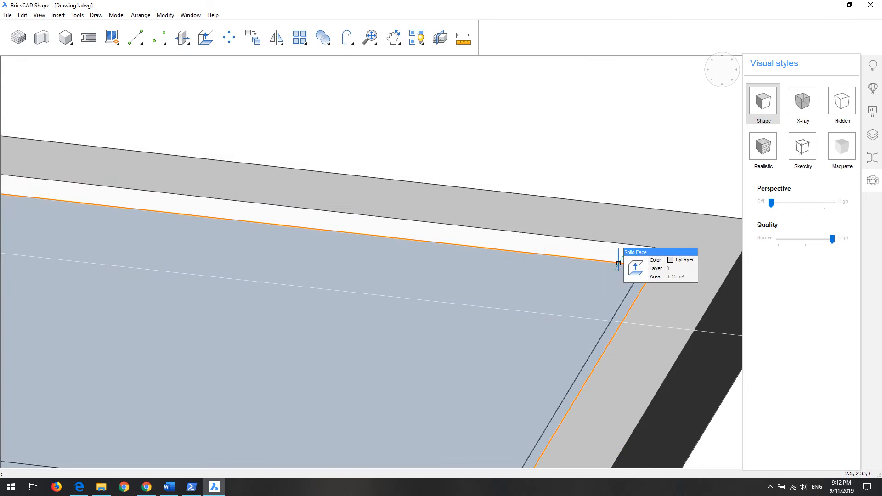
key("Tab")
key("Tab")
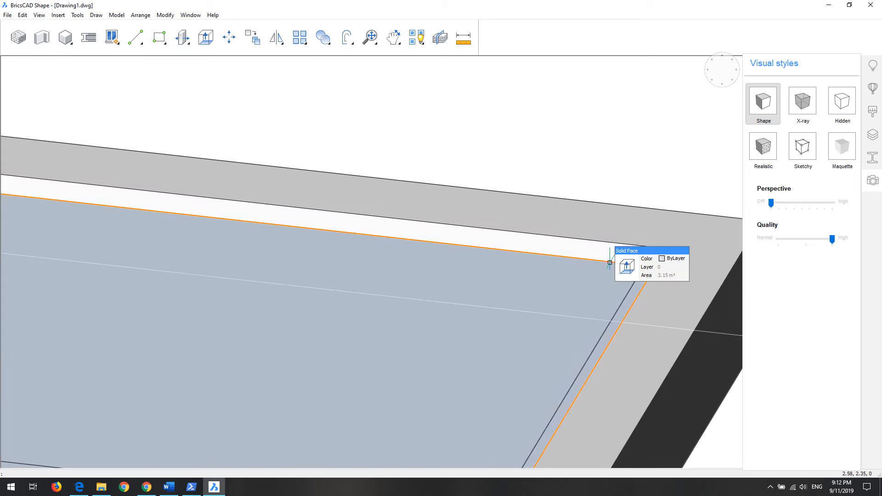
scroll(516, 303, "down", 5)
scroll(350, 351, "up", 1)
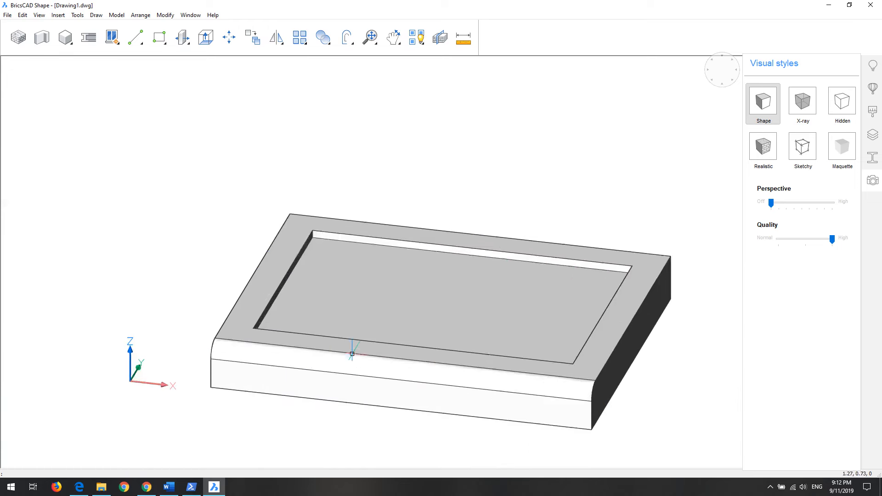
scroll(453, 266, "up", 3)
scroll(366, 304, "down", 2)
left_click(309, 285)
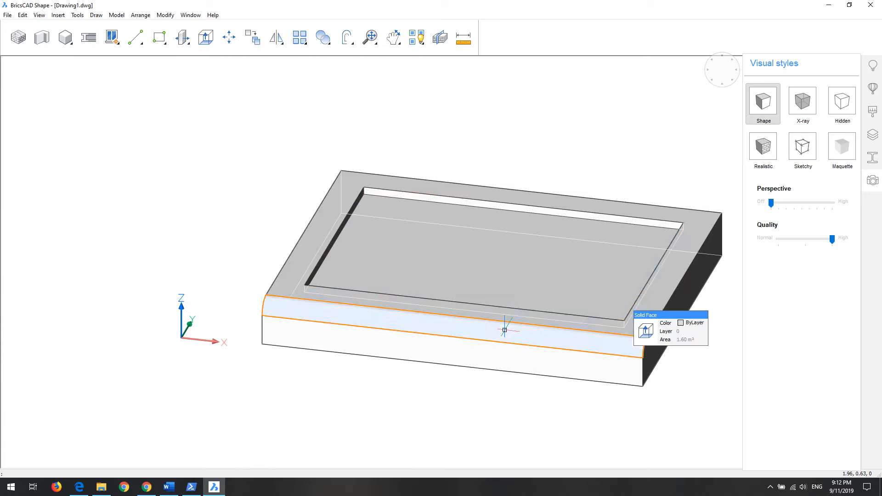
scroll(461, 216, "down", 2)
scroll(461, 216, "up", 2)
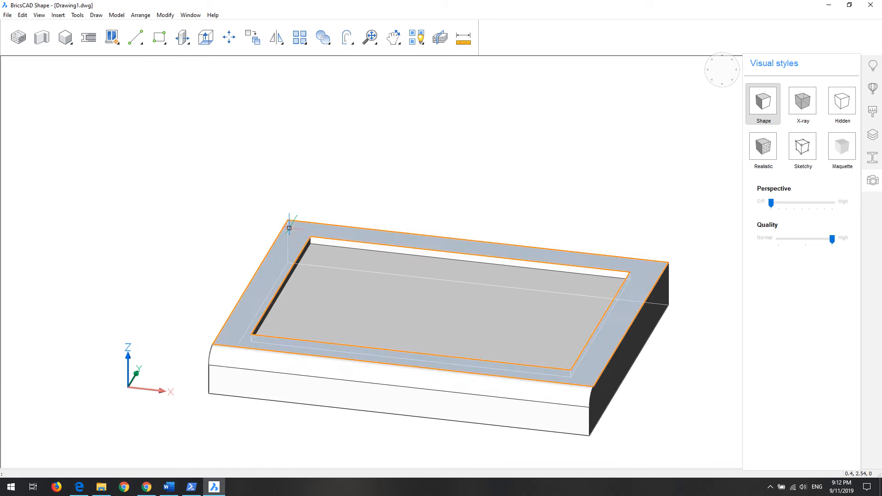
left_click(718, 189)
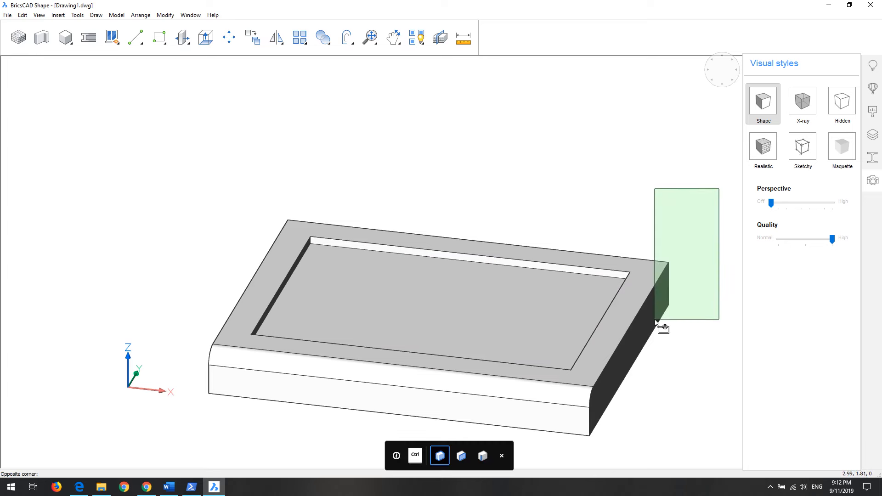
left_click(655, 320)
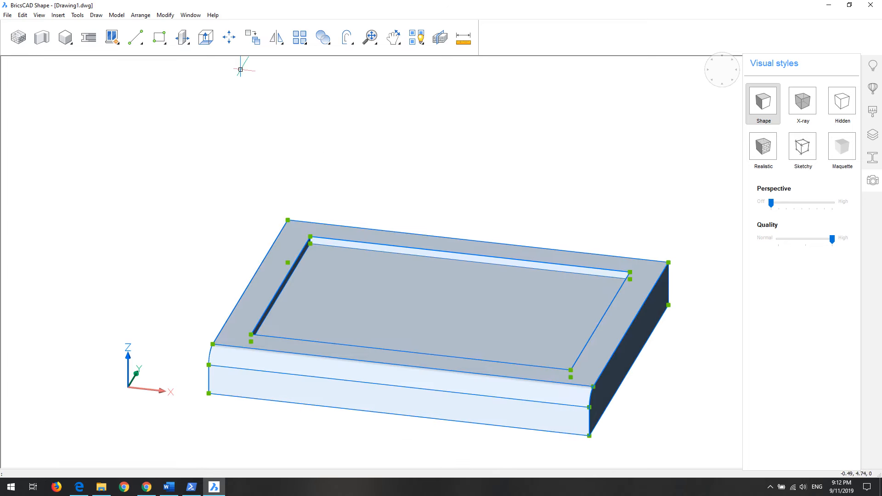
left_click(189, 46)
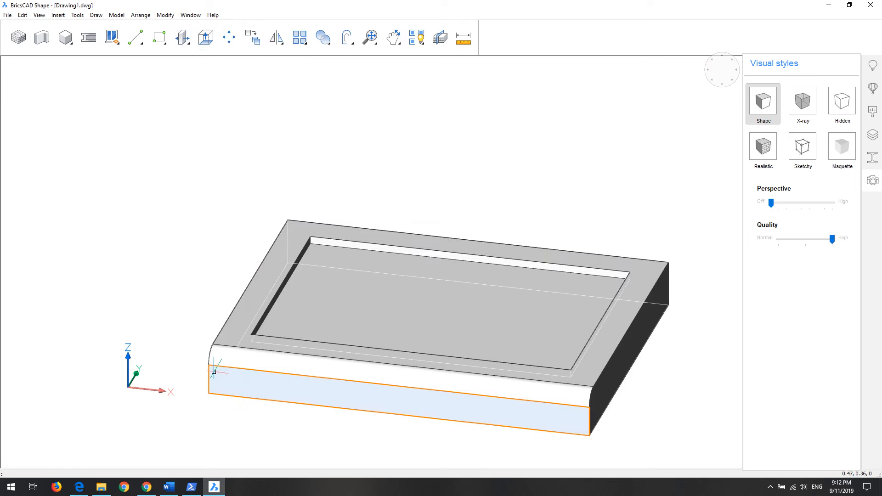
Move the box 1.76 units along the negative X direction, using its lower front corner as the base point
scroll(234, 385, "down", 3)
scroll(305, 427, "up", 6)
scroll(311, 341, "down", 6)
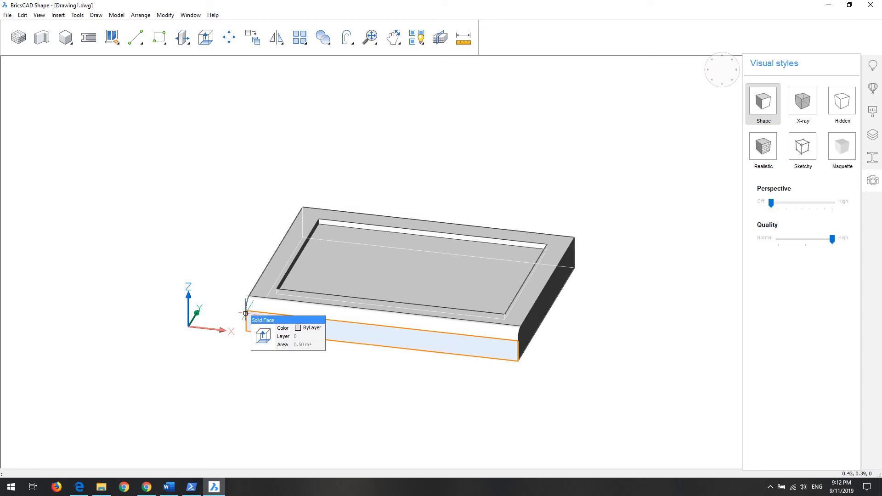
scroll(246, 310, "up", 5)
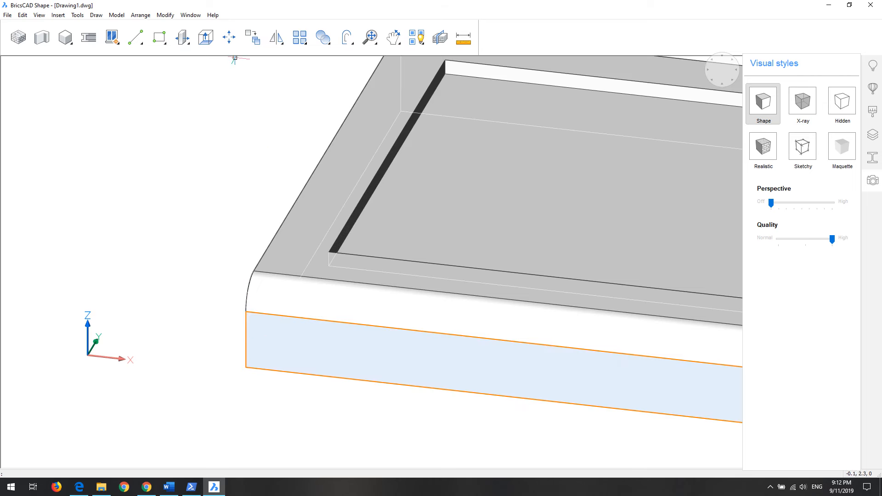
left_click(228, 37)
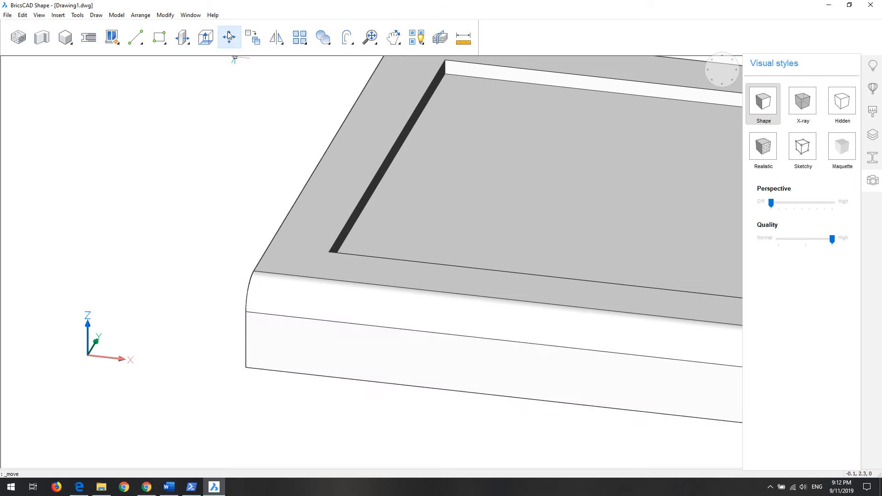
left_click(246, 368)
scroll(243, 363, "down", 6)
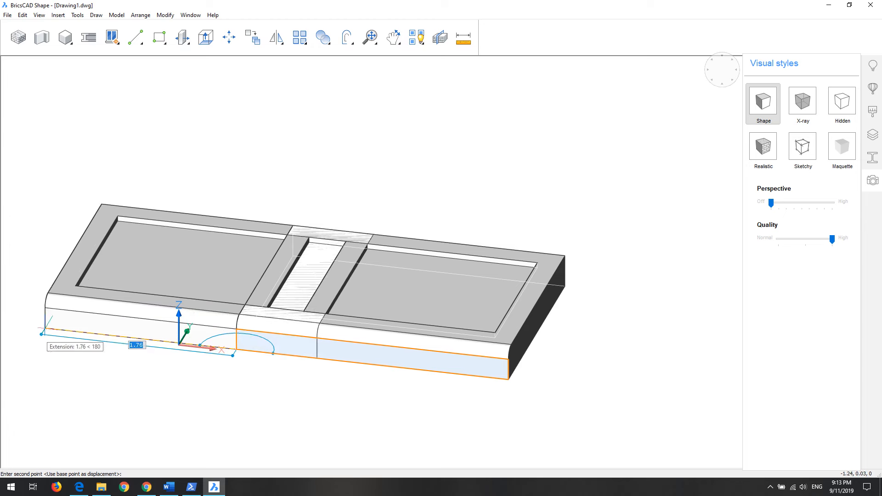
left_click(46, 328)
Examine the moved box from several distances and angles, fit it to the view and turn it to show its end face
scroll(317, 339, "down", 3)
scroll(178, 312, "up", 3)
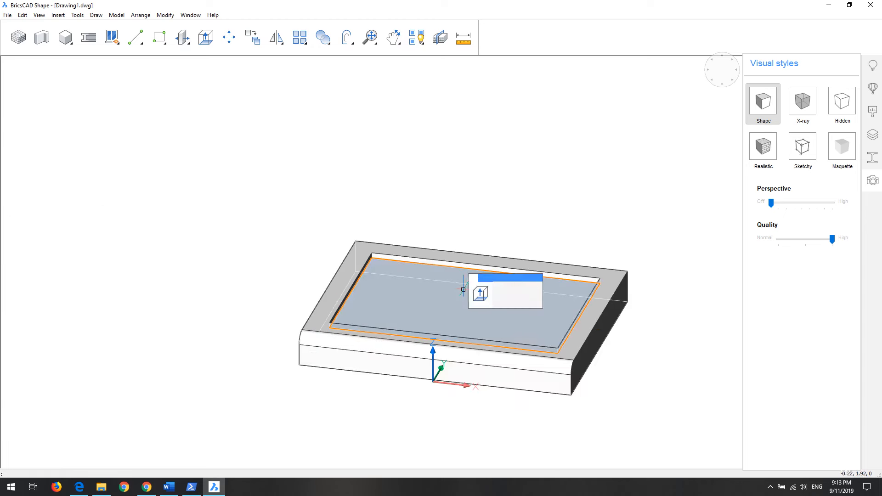
scroll(577, 336, "down", 2)
scroll(572, 347, "up", 5)
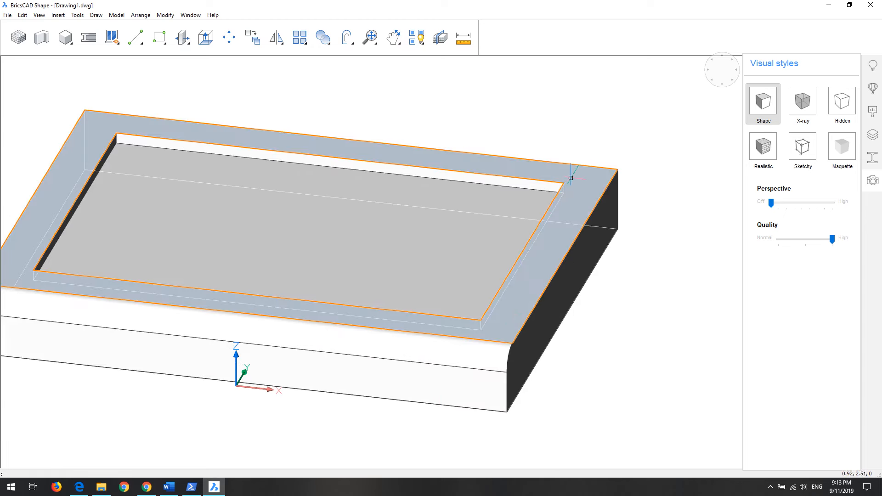
scroll(358, 197, "down", 3)
scroll(317, 253, "up", 1)
scroll(399, 256, "down", 3)
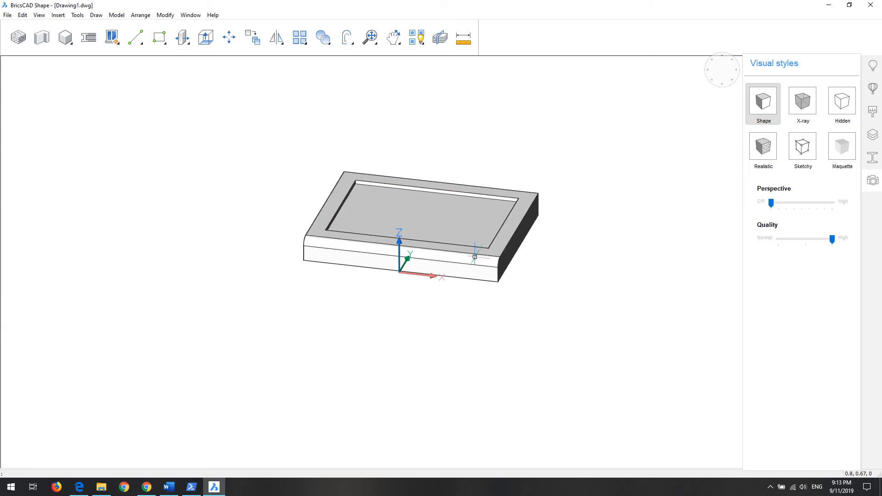
middle_click_drag(447, 196, 410, 262)
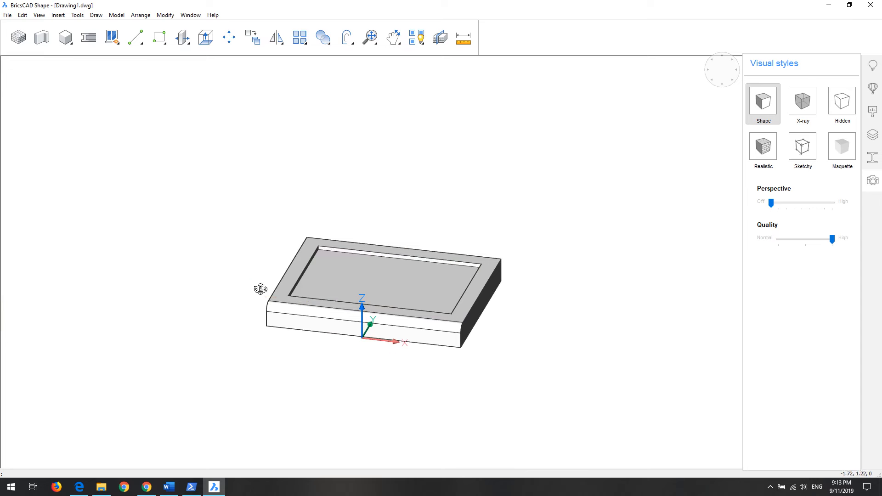
mouse_move(260, 289)
middle_mouse_down("shift")
mouse_move(354, 290)
mouse_move(364, 275)
mouse_move(254, 294)
middle_mouse_up("shift")
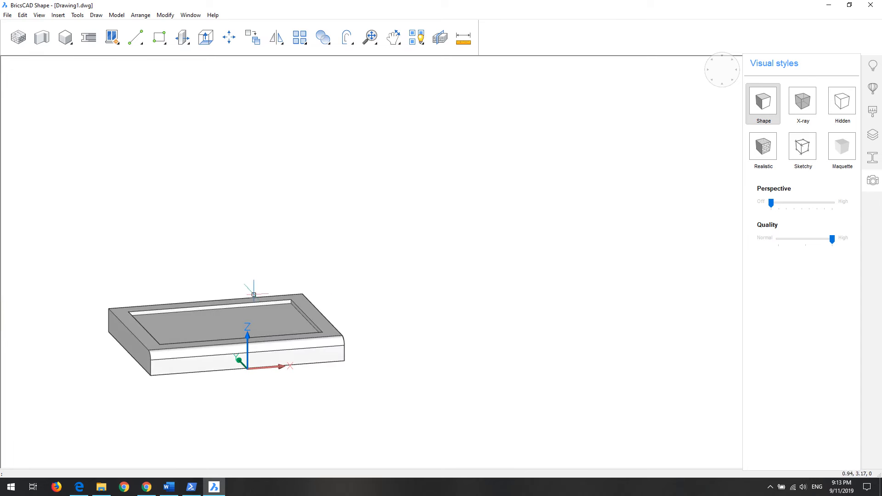
left_click(373, 45)
middle_click_drag(411, 345, 371, 195)
middle_click_drag(347, 251, 406, 337)
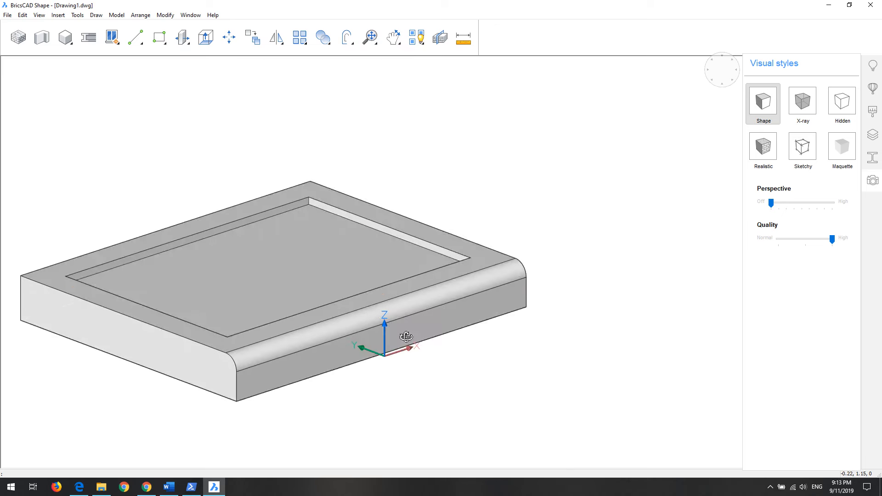
middle_click_drag(295, 301, 413, 291)
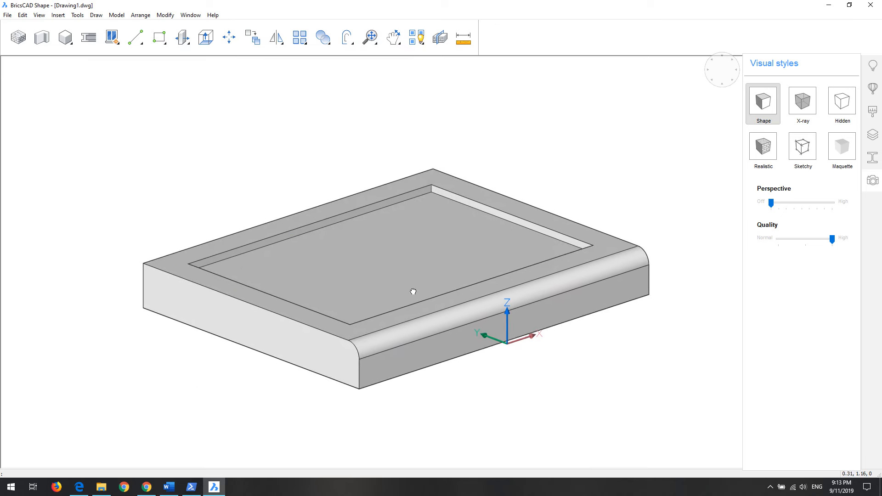
Place a BIM section on the box's end face and position its cutting plane partway through the recess
left_click(442, 40)
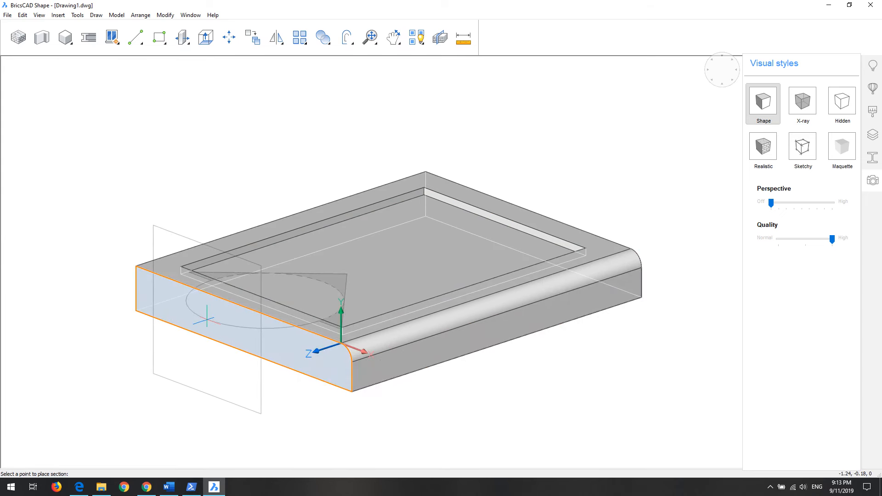
left_click(224, 323)
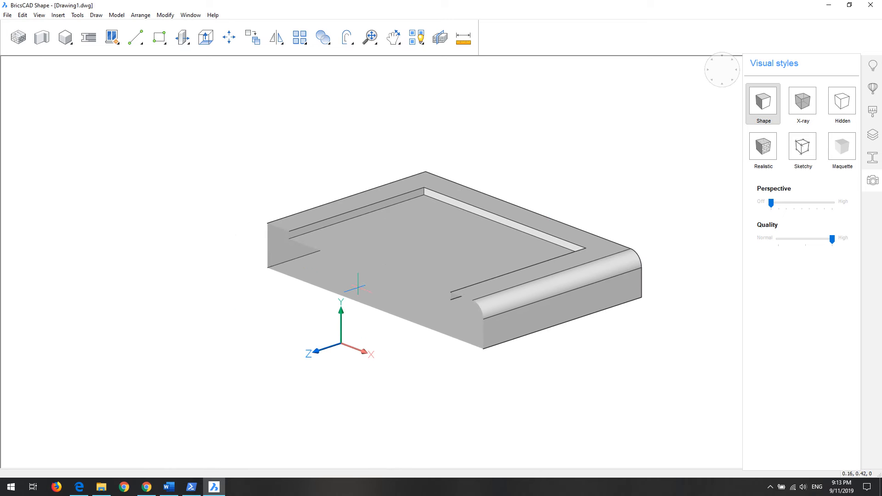
left_click(357, 289)
scroll(370, 361, "down", 2)
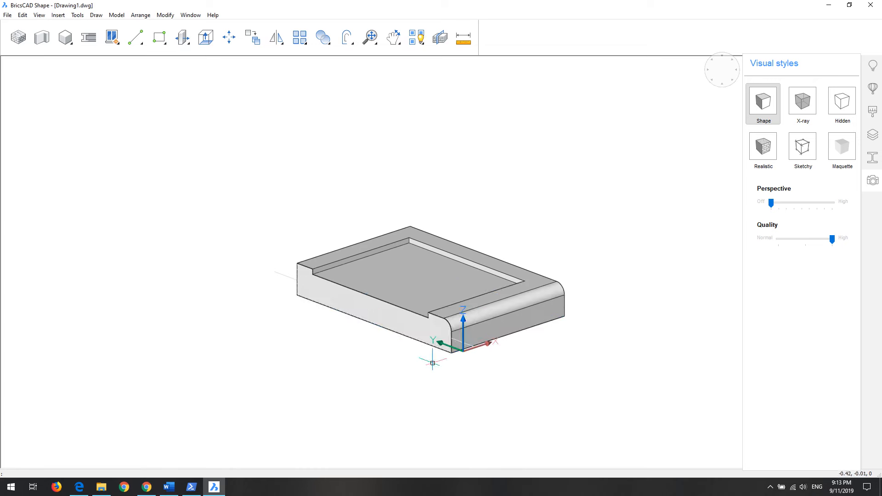
Inspect the hatched cut from an oblique angle, and delete the BIM section from the box's end face
middle_click_drag(432, 395, 476, 388, "shift")
scroll(422, 382, "up", 3)
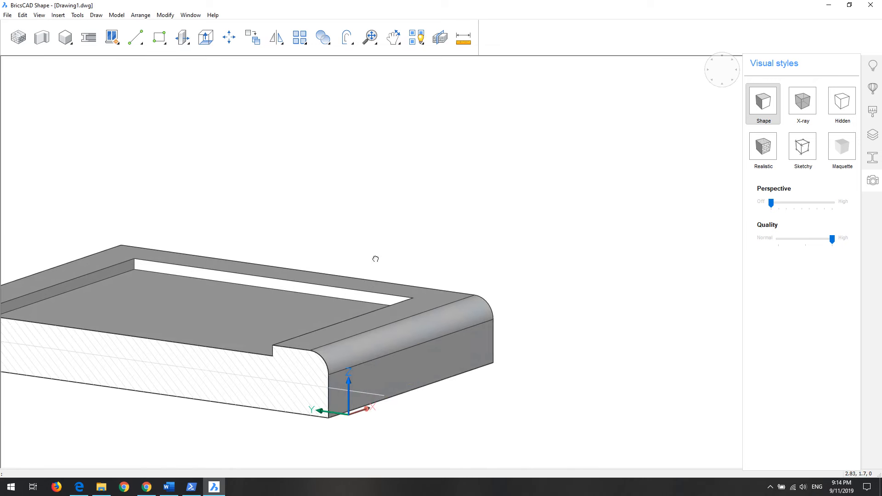
middle_click_drag(374, 256, 533, 145)
mouse_move(440, 242)
middle_mouse_down("shift")
mouse_move(496, 230)
mouse_move(579, 236)
mouse_move(420, 261)
mouse_move(283, 236)
mouse_move(404, 251)
mouse_move(596, 243)
mouse_move(638, 272)
mouse_move(403, 246)
mouse_move(458, 239)
mouse_move(384, 244)
middle_mouse_up("shift")
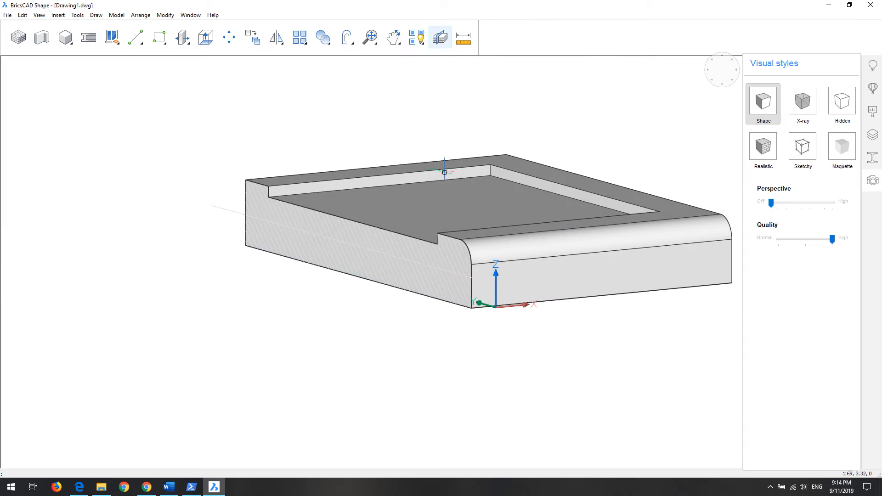
left_click(478, 281)
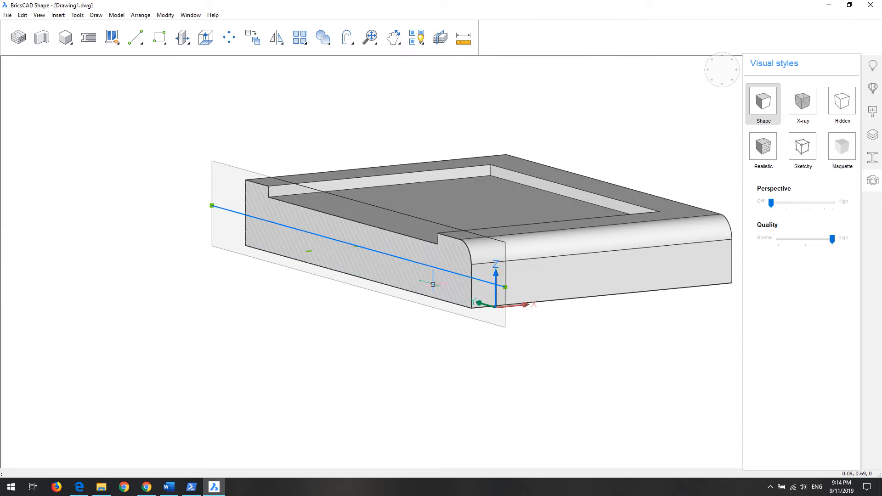
left_click(213, 166)
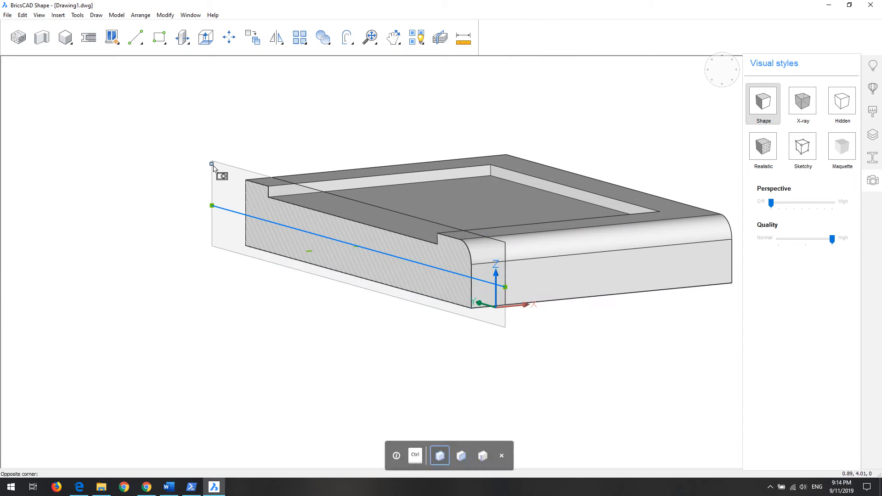
left_click(234, 227)
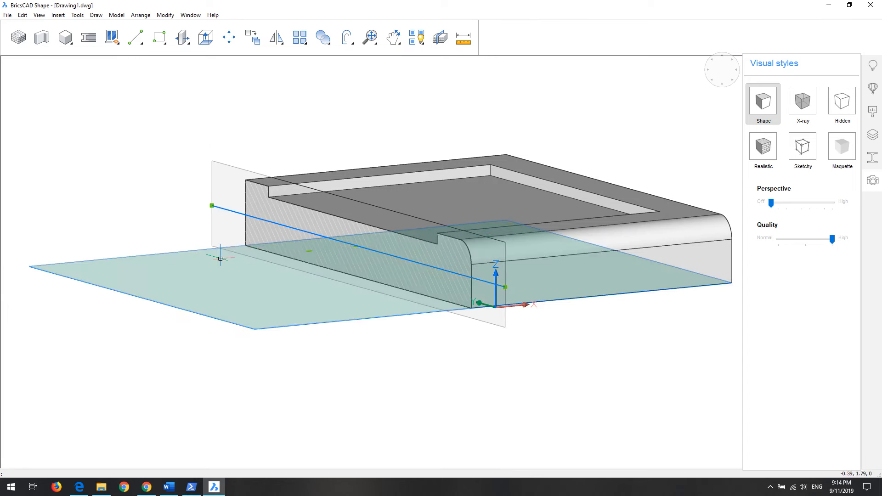
key("Delete")
Place a BIM section on the box's front face, with its cutting plane slightly inside the fillet
scroll(356, 282, "down", 3)
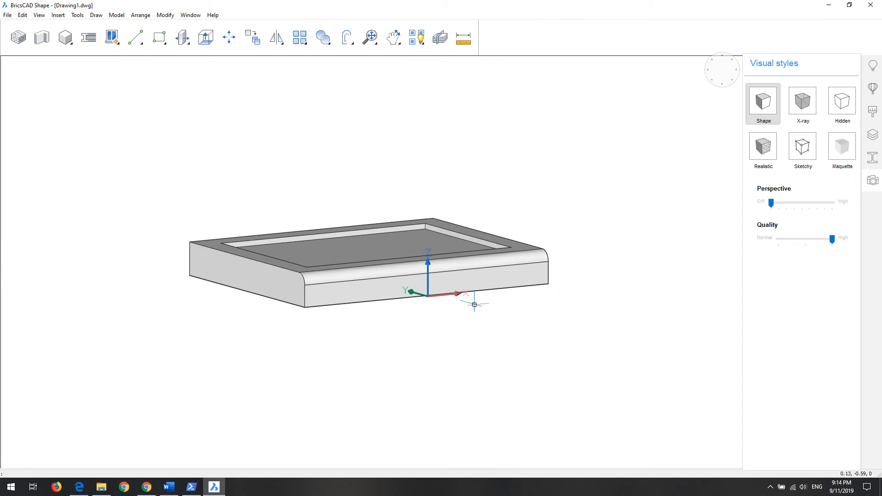
middle_click_drag(218, 210, 221, 230)
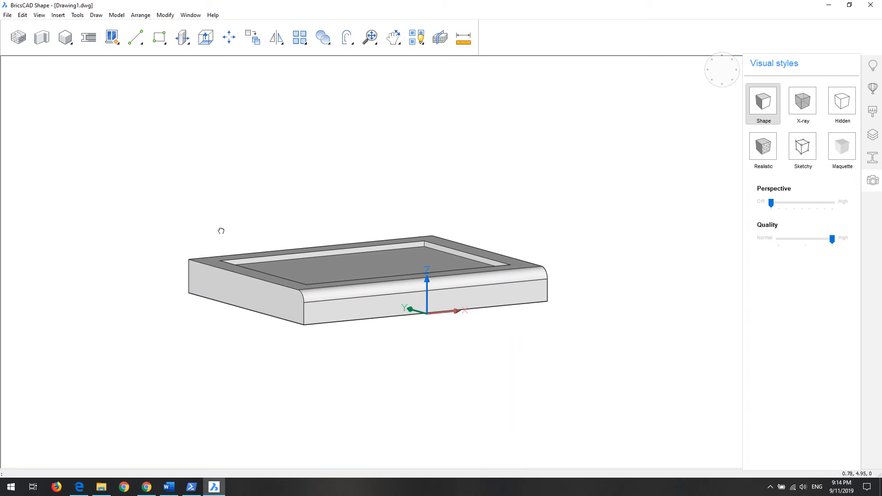
left_click(437, 39)
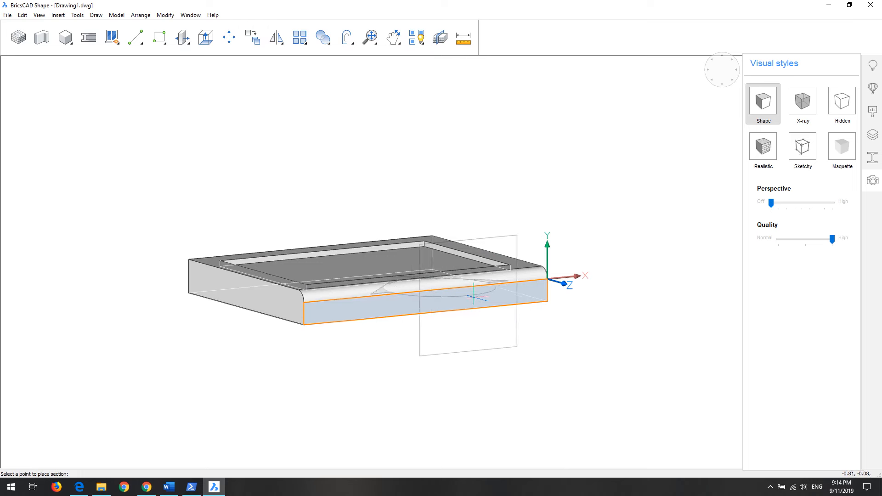
left_click(435, 305)
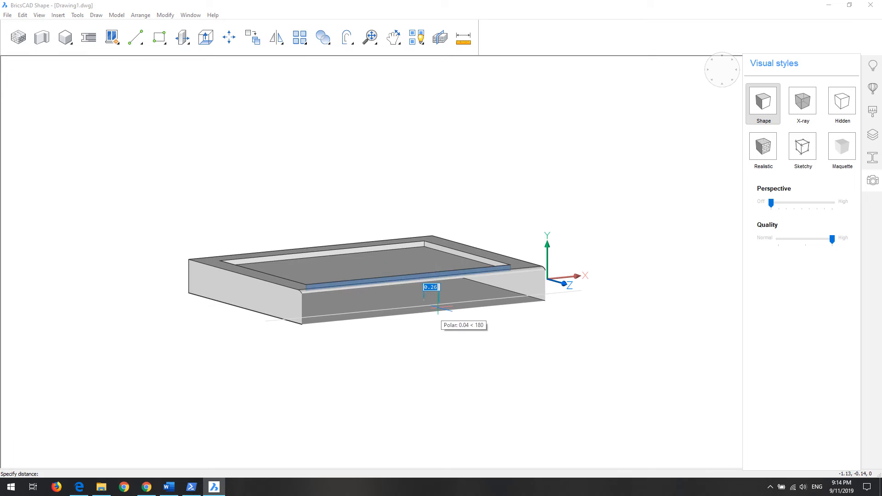
left_click(437, 306)
Delete the section that is parallel to the box's front face
scroll(438, 328, "up", 3)
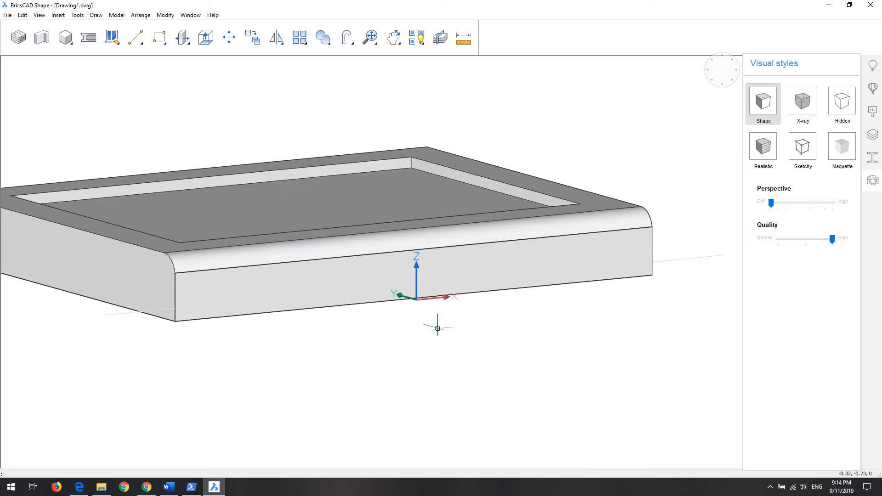
scroll(437, 329, "down", 3)
scroll(429, 320, "up", 3)
left_click(722, 267)
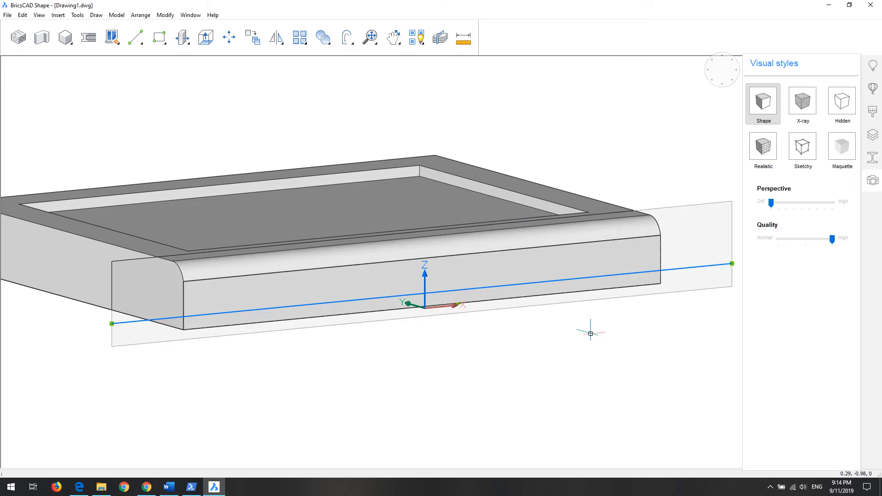
key("Delete")
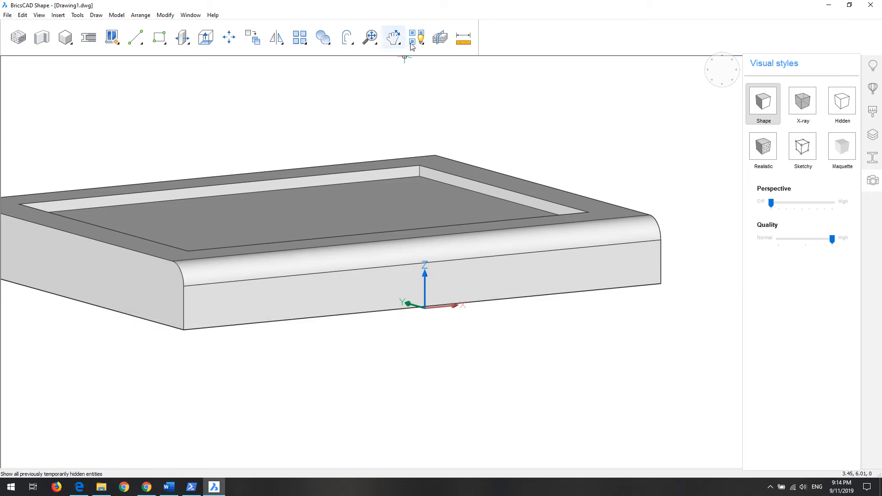
Place an inclined BIM section on the filleted front edge and position its cutting plane inside the recess
left_click(440, 43)
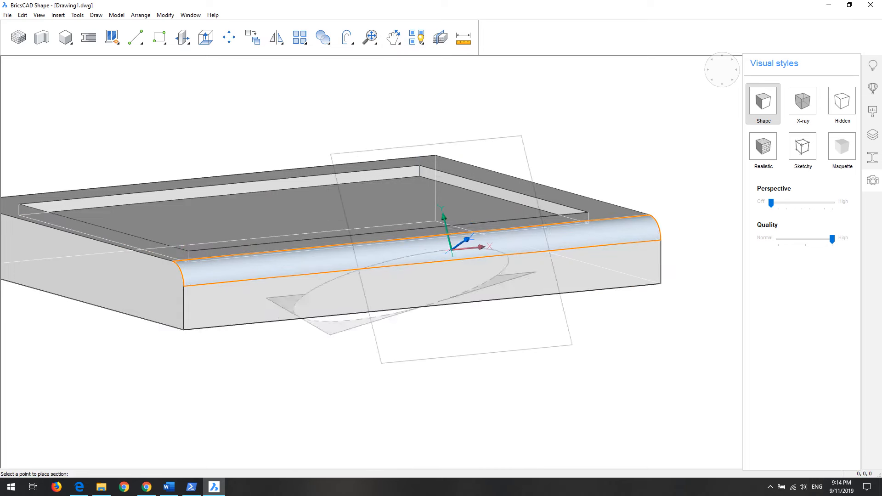
scroll(454, 247, "down", 5)
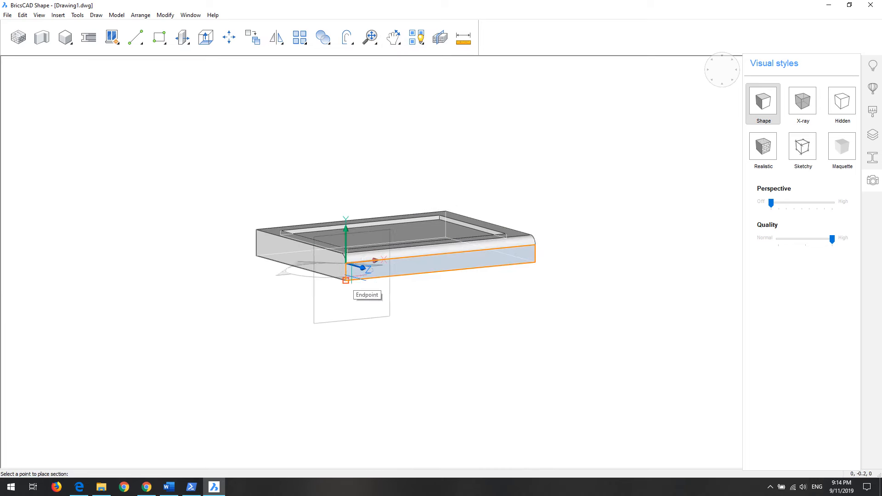
scroll(322, 276, "up", 5)
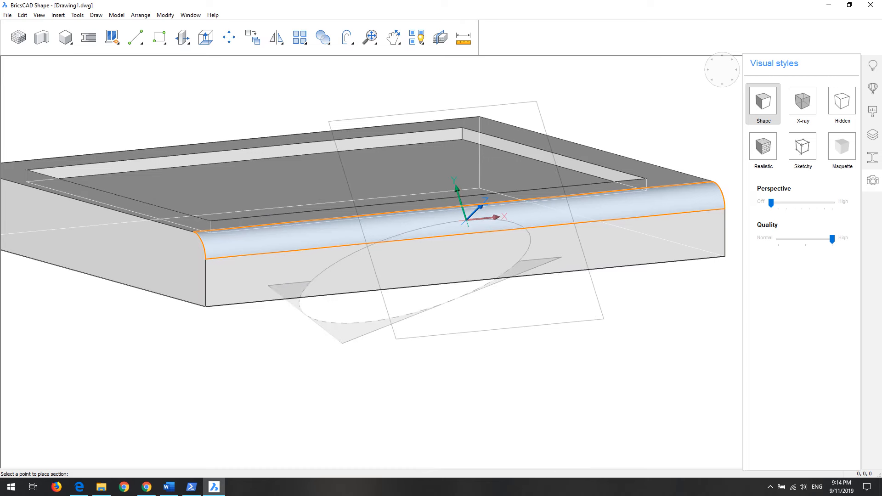
left_click(466, 220)
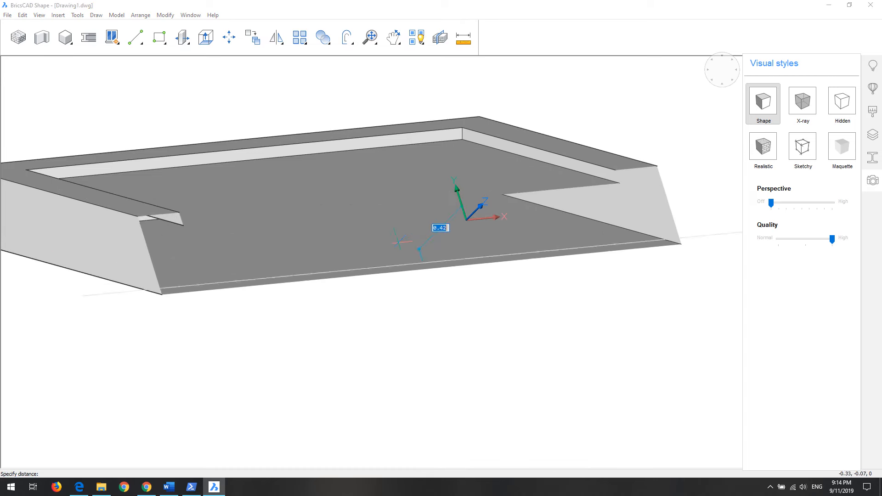
left_click(347, 256)
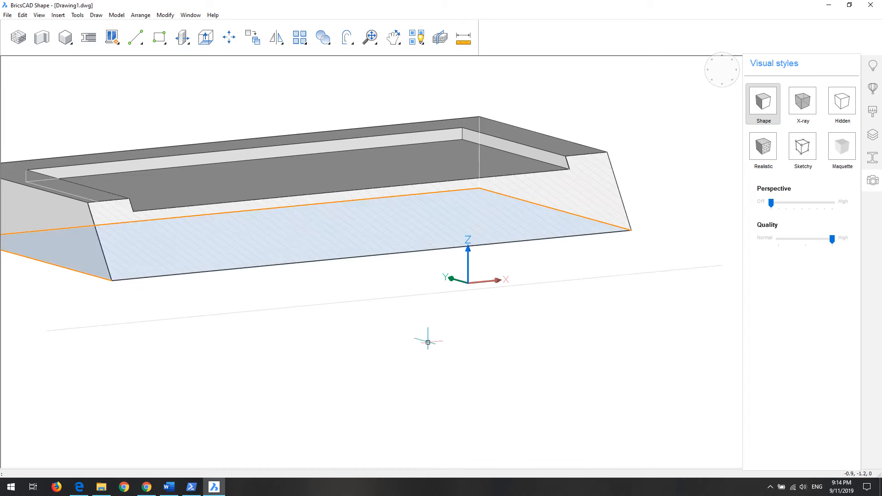
Examine the inclined section cut from the side and in an isometric view
scroll(395, 330, "down", 2)
middle_click_drag(289, 349, 405, 356, "shift")
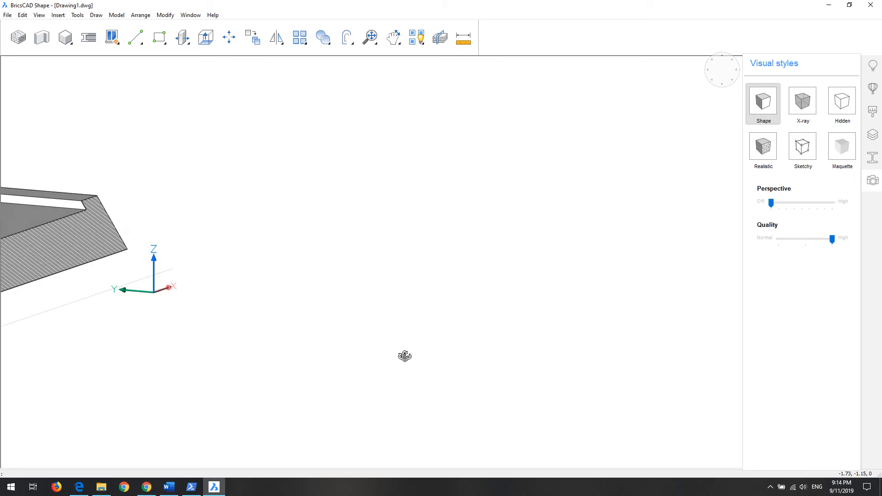
scroll(263, 319, "down", 4)
middle_click_drag(184, 343, 400, 343)
scroll(403, 343, "up", 4)
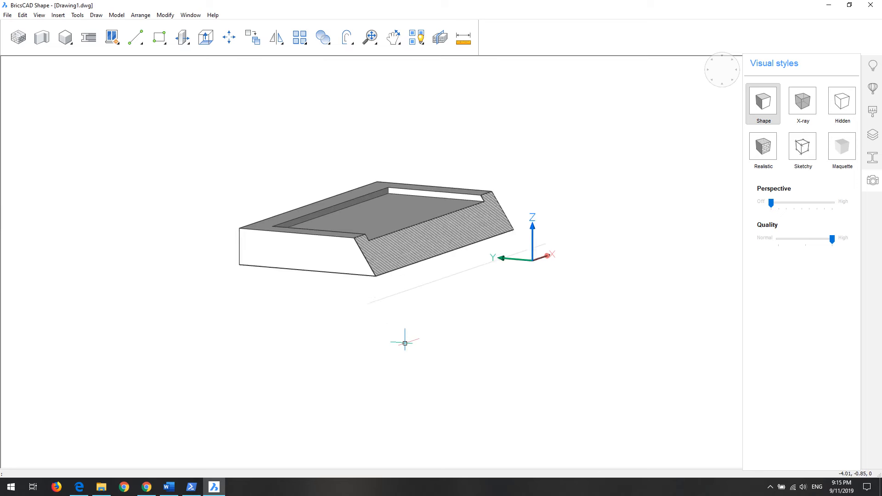
scroll(427, 285, "down", 2)
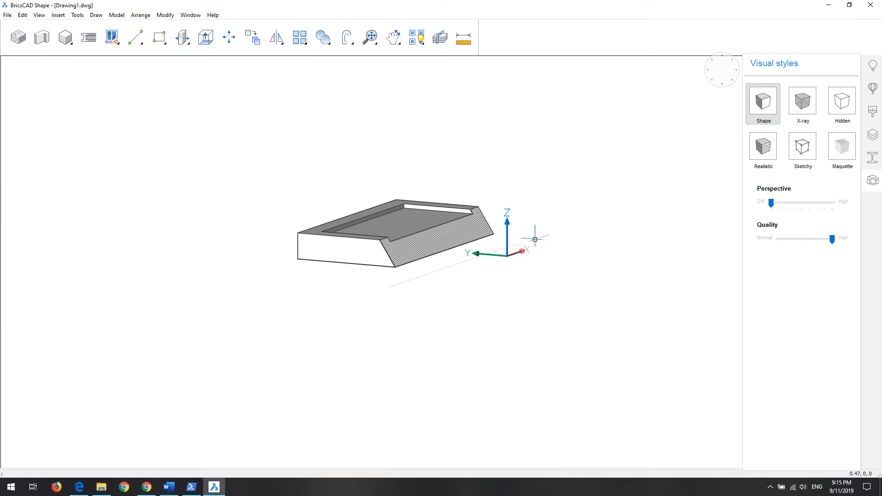
left_click(712, 86)
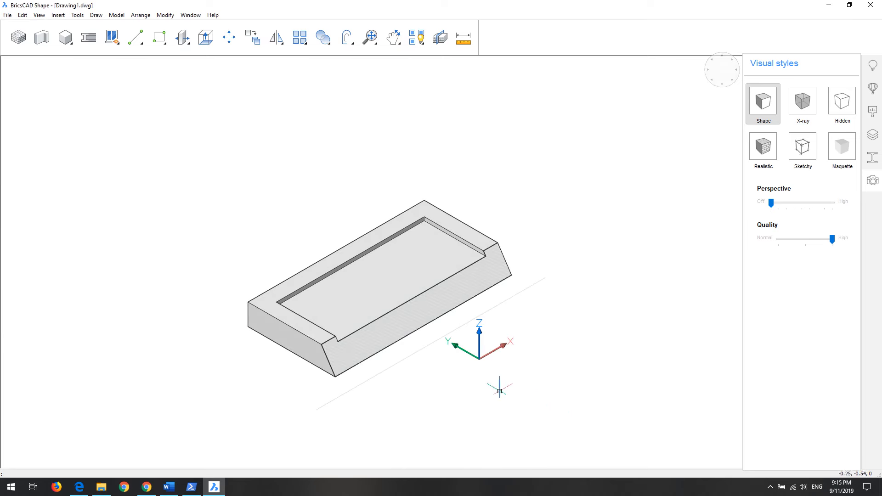
Delete the inclined section plane to restore the complete box
left_click(533, 286)
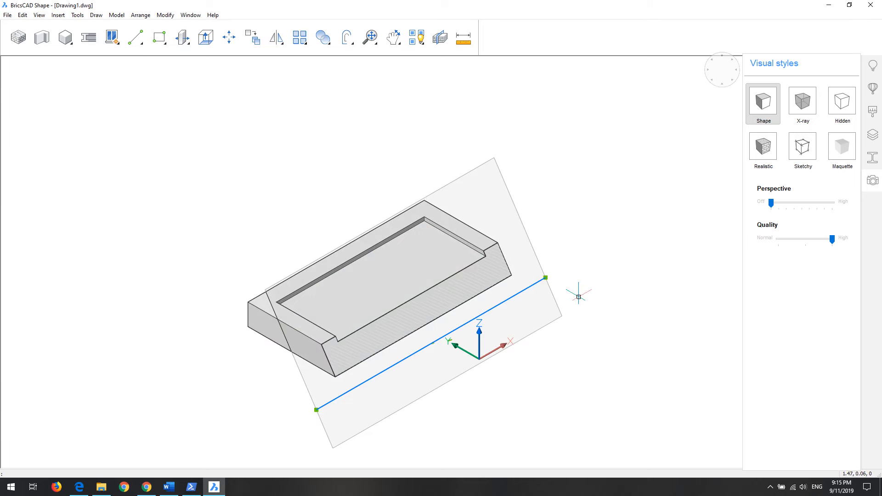
key("Escape")
middle_click_drag(483, 341, 396, 254, "shift")
scroll(444, 332, "up", 4)
scroll(488, 332, "down", 3)
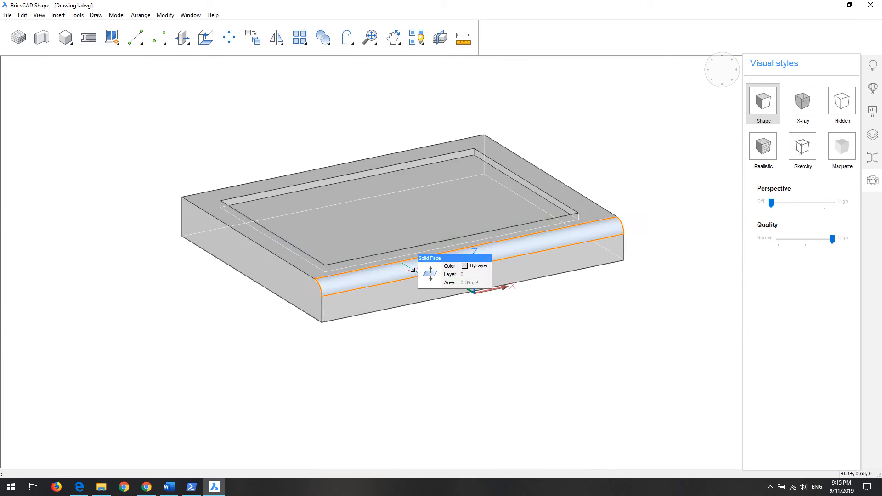
Select the edges of the recess floor face and try to chamfer them by picking the distance on the model
scroll(358, 295, "up", 2)
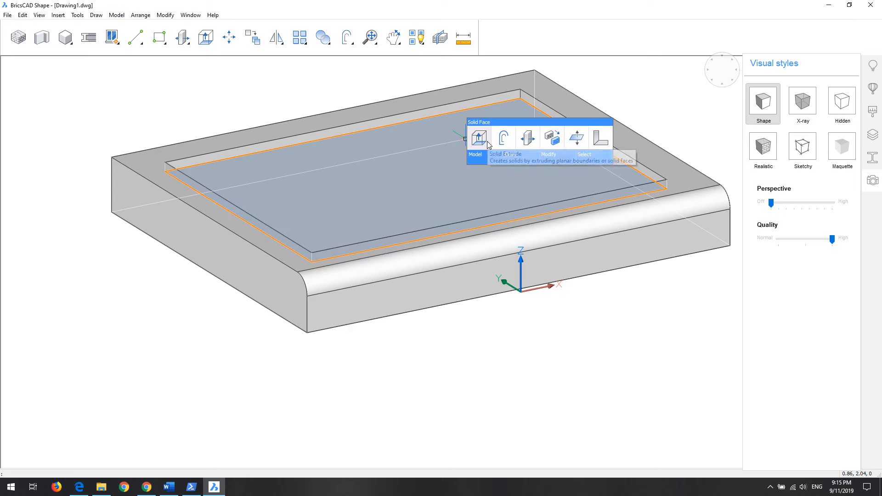
mouse_move(480, 158)
mouse_move(591, 161)
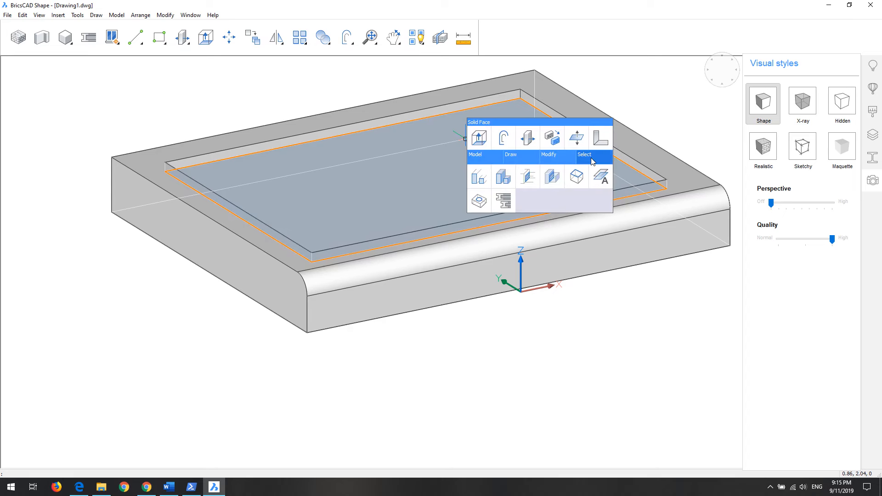
left_click(576, 177)
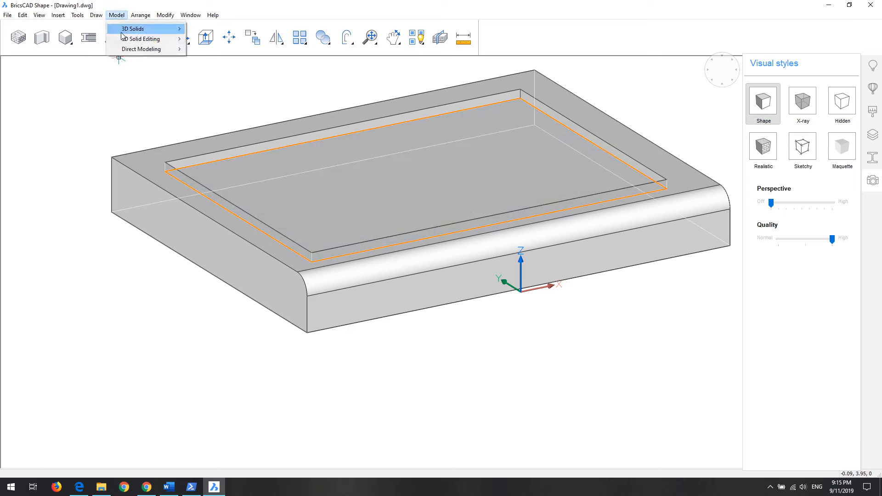
mouse_move(123, 51)
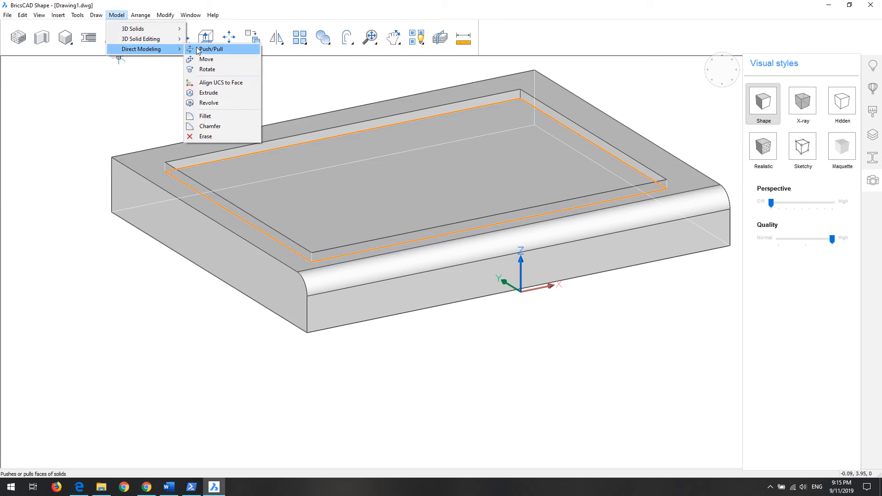
left_click(219, 130)
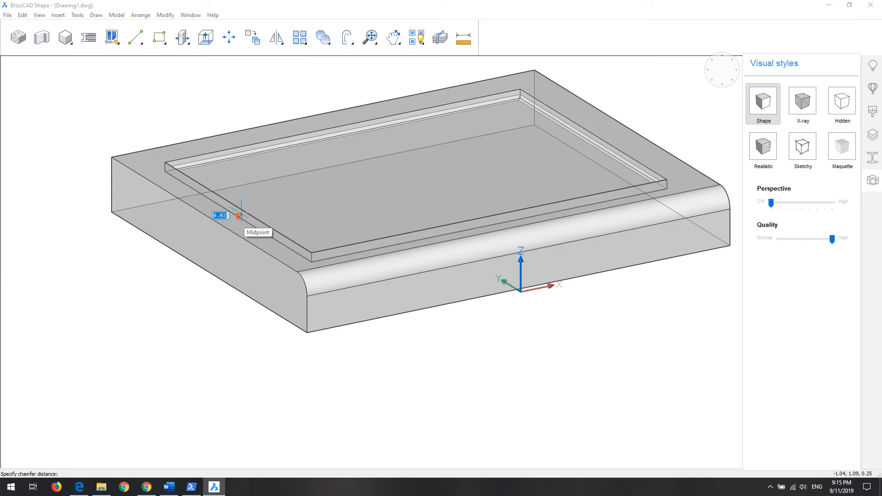
left_click(238, 216)
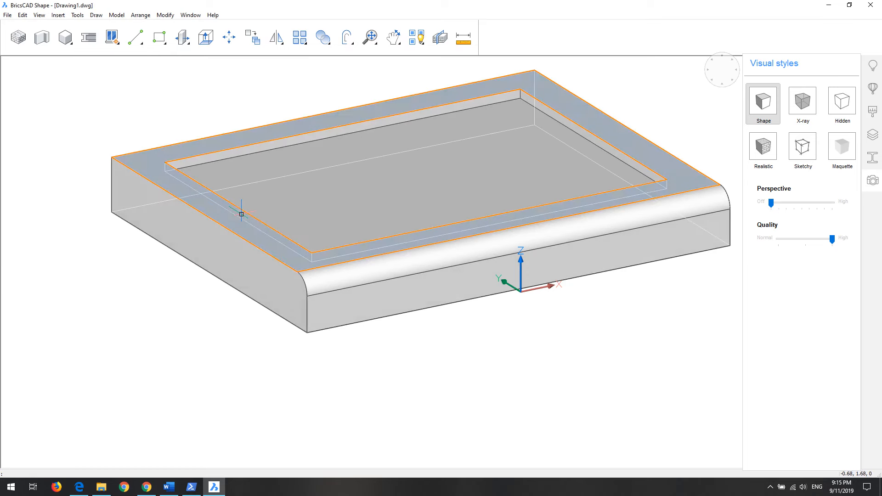
Chamfer all edges around the recess floor, entering a small chamfer distance
scroll(586, 204, "up", 5)
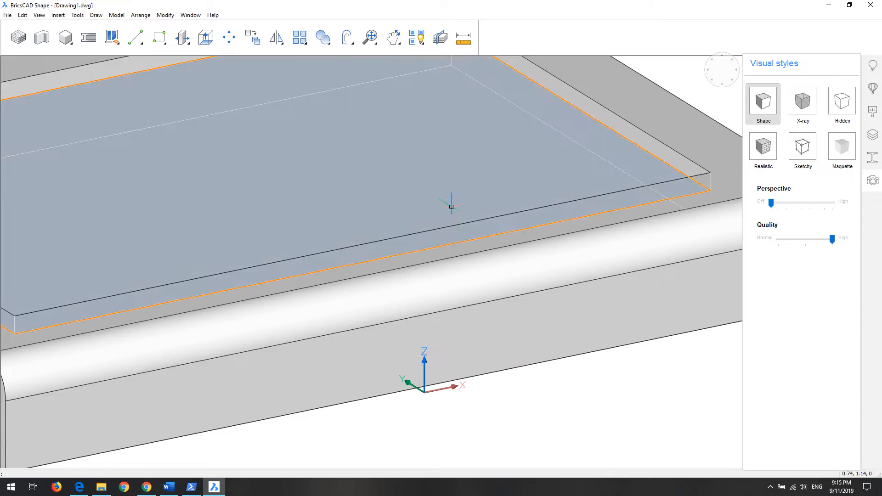
scroll(451, 202, "down", 5)
middle_click_drag(361, 204, 89, 202, "shift")
scroll(299, 178, "up", 5)
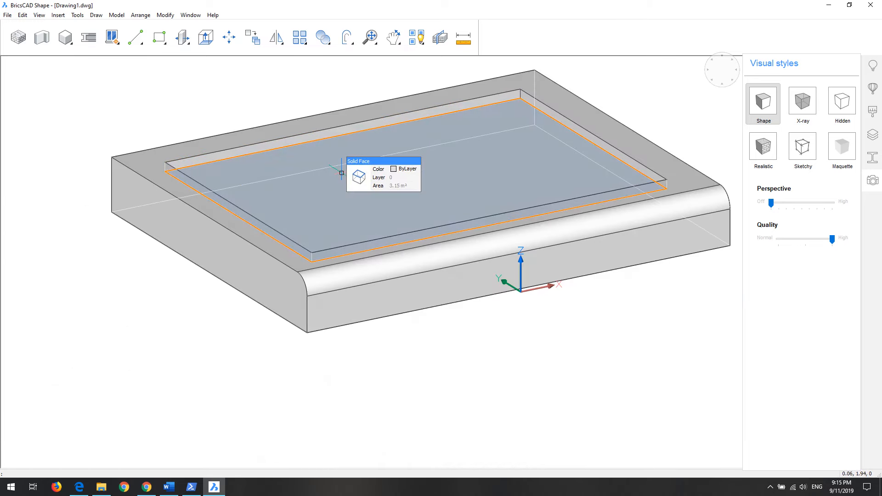
left_click(137, 15)
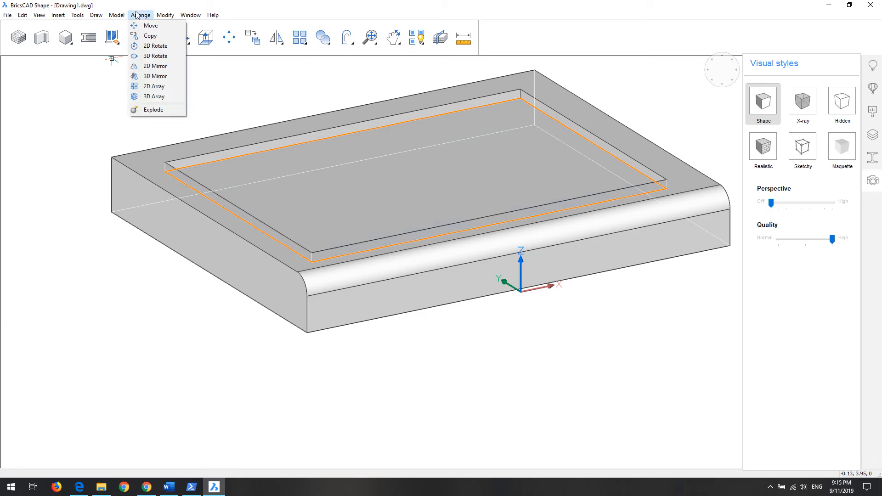
mouse_move(116, 15)
mouse_move(140, 55)
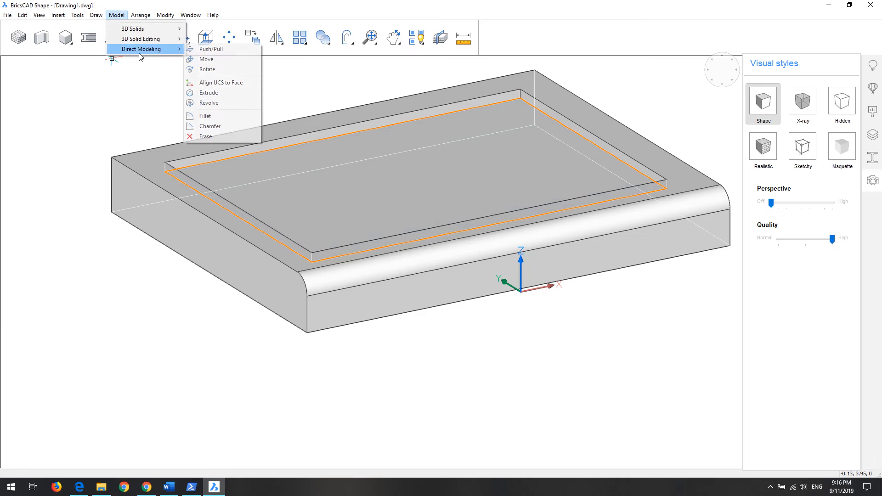
left_click(236, 127)
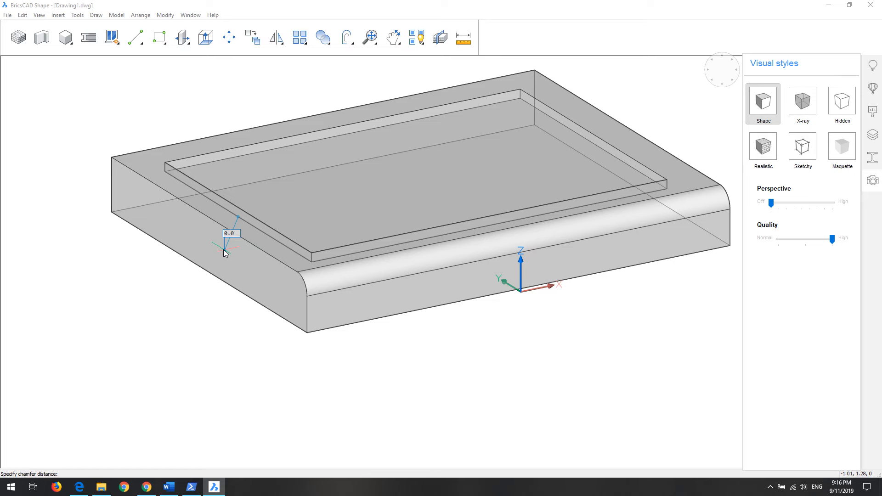
key("Escape")
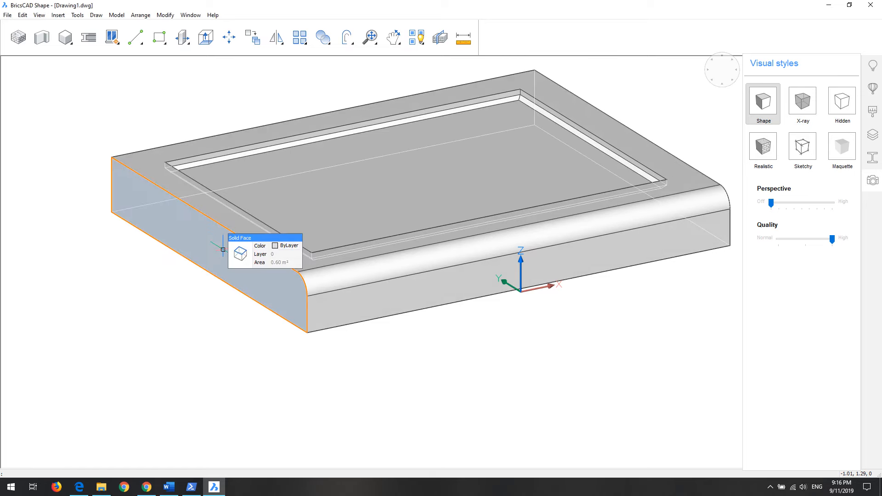
Examine the chamfered edges around the recess floor up close and from a lower side angle
middle_click_drag(324, 181, 395, 184, "shift")
scroll(185, 143, "up", 4)
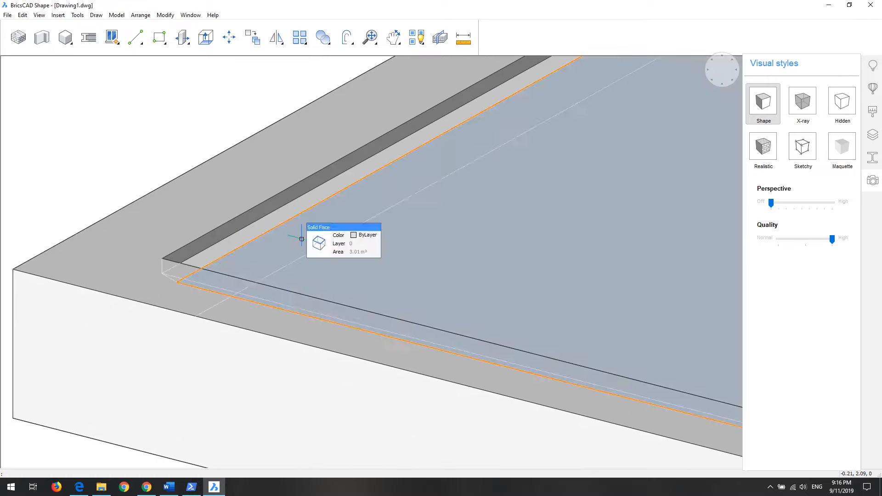
middle_click_drag(305, 236, 406, 235, "shift")
scroll(363, 230, "down", 8)
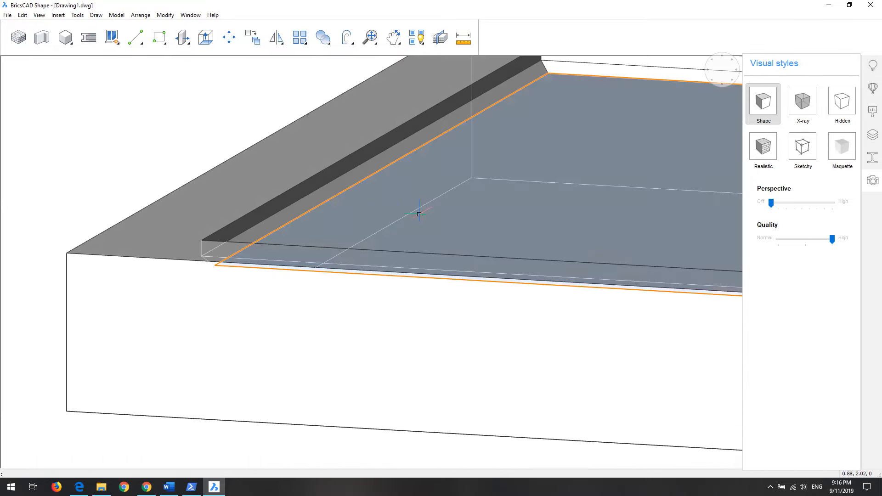
middle_click_drag(559, 194, 411, 191)
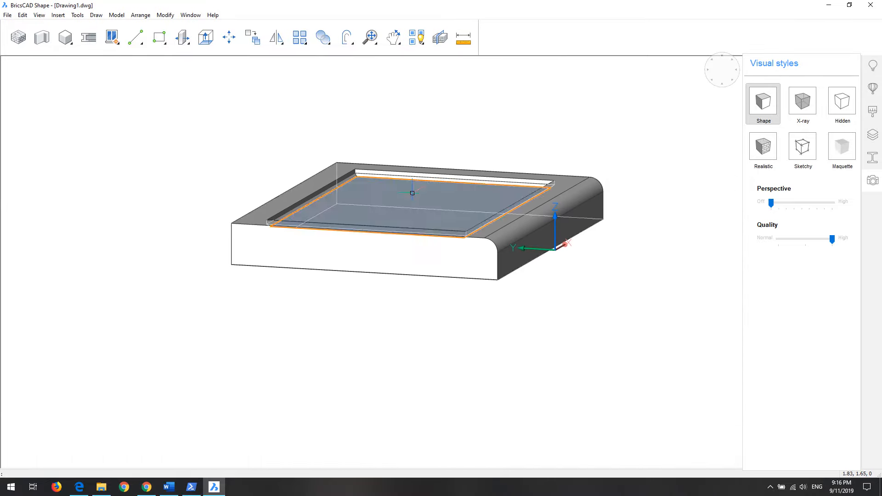
scroll(412, 191, "up", 4)
scroll(419, 201, "down", 4)
scroll(418, 262, "up", 4)
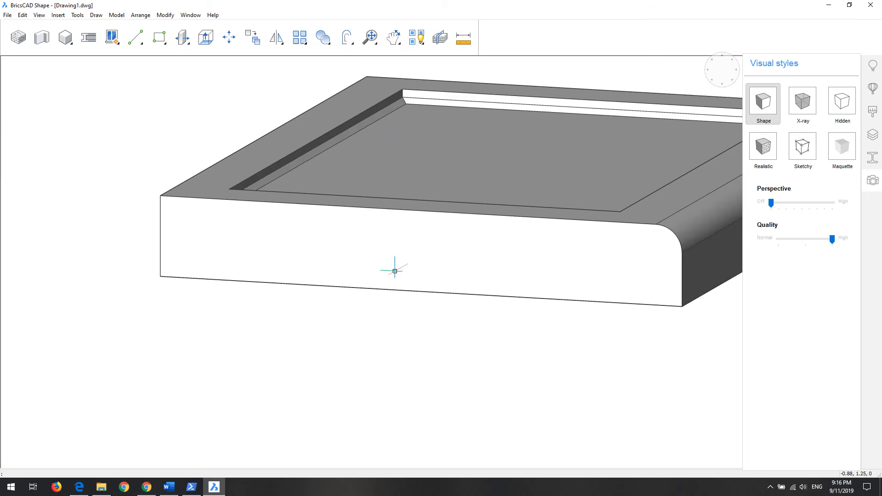
scroll(424, 260, "down", 4)
middle_click_drag(478, 252, 431, 251)
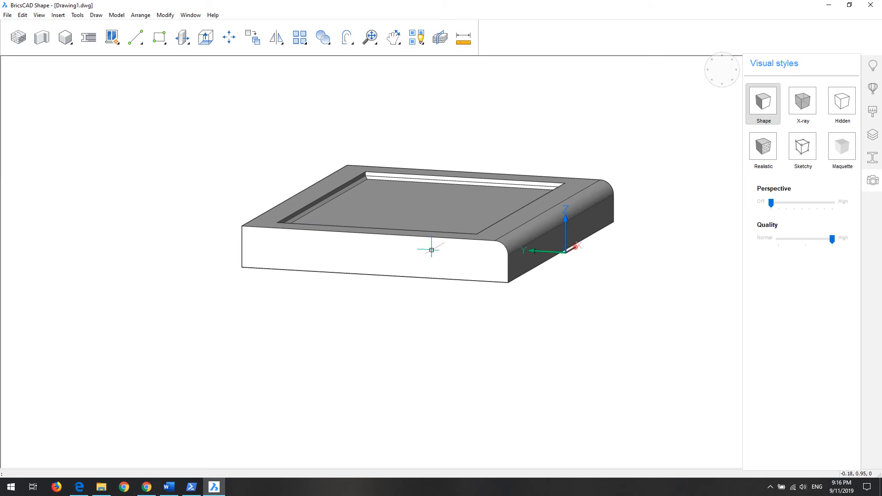
mouse_move(393, 257)
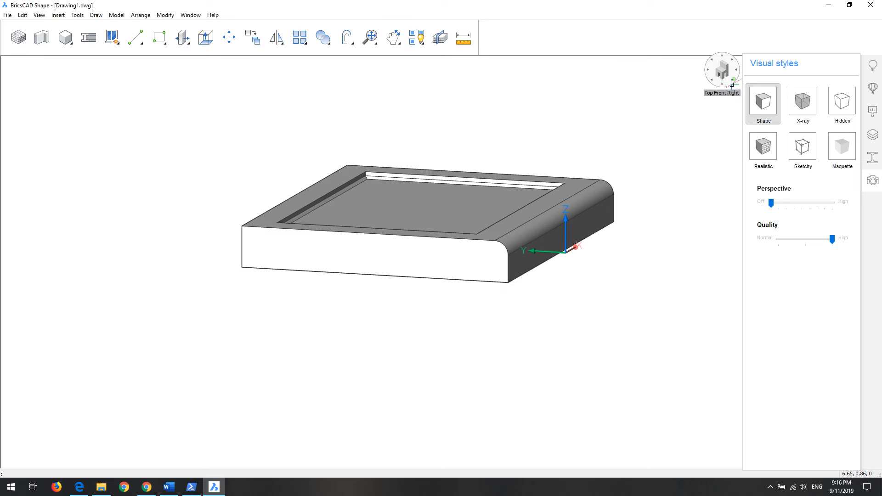
In a straight-on view of the box's end face, draw a circle of radius 0.05 centred on the fillet arc's centre
left_click(732, 86)
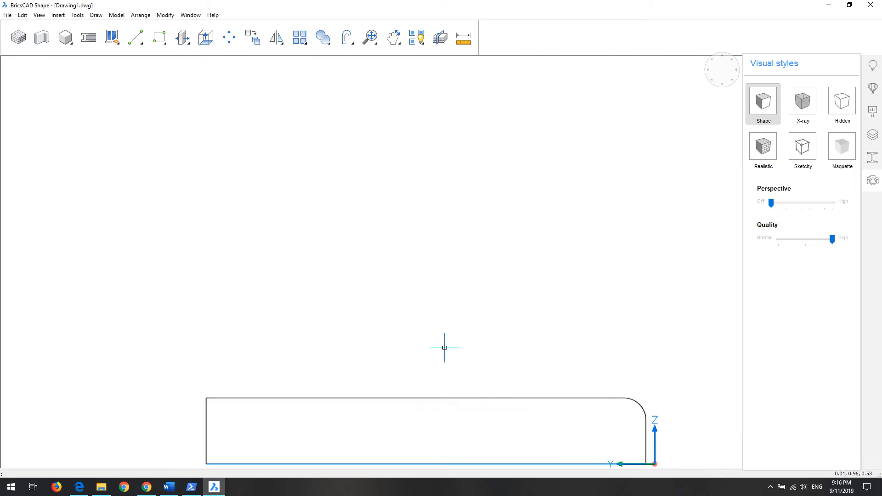
middle_click_drag(444, 340, 419, 171)
mouse_move(775, 207)
left_mouse_down()
mouse_move(799, 203)
mouse_move(771, 204)
left_mouse_up()
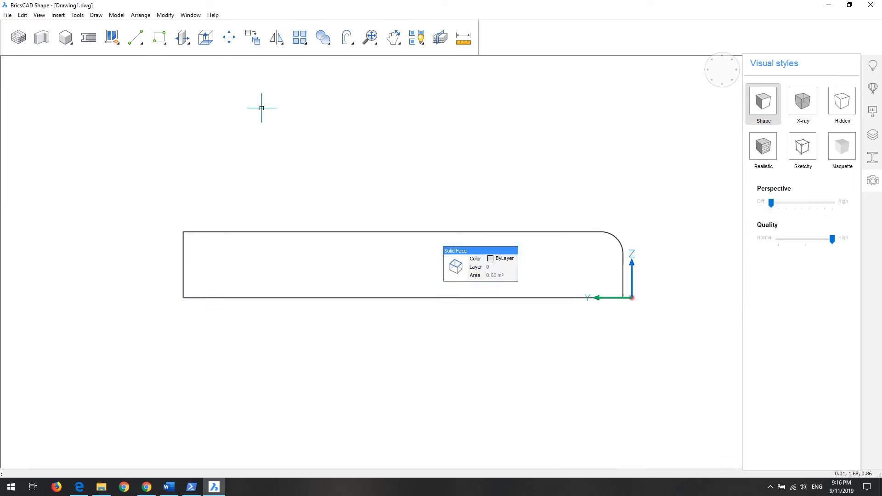
left_click(160, 42)
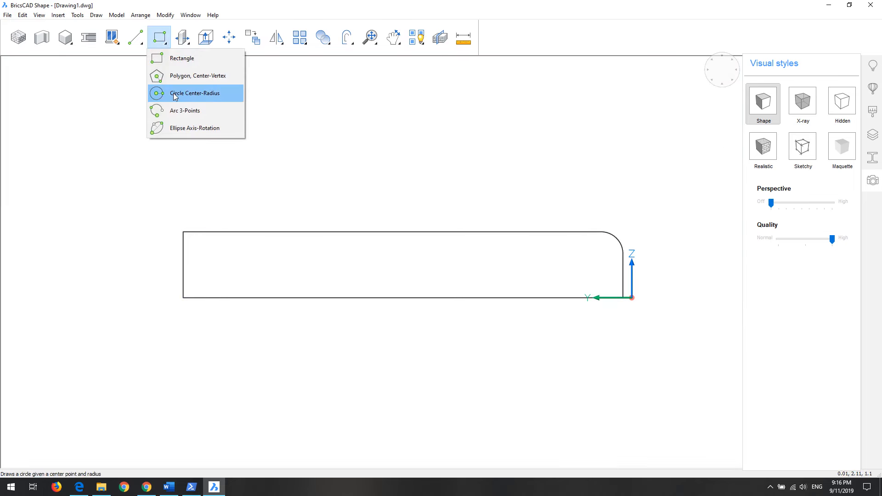
left_click(174, 95)
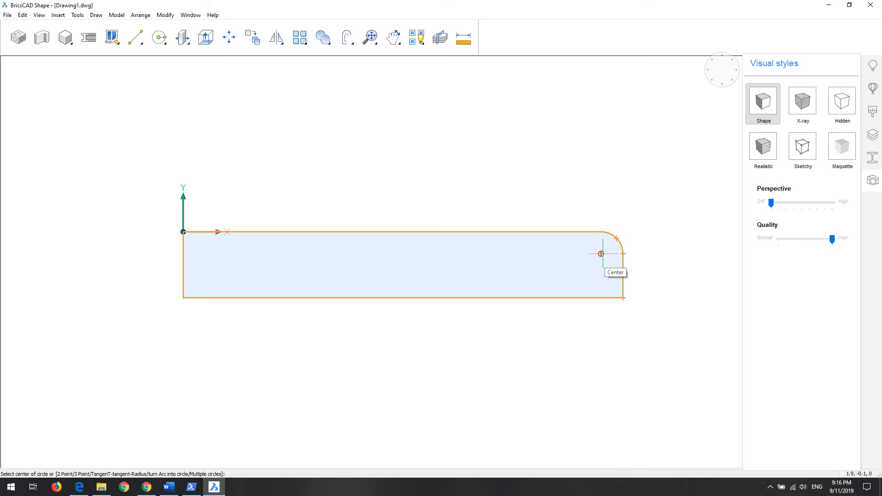
left_click(601, 253)
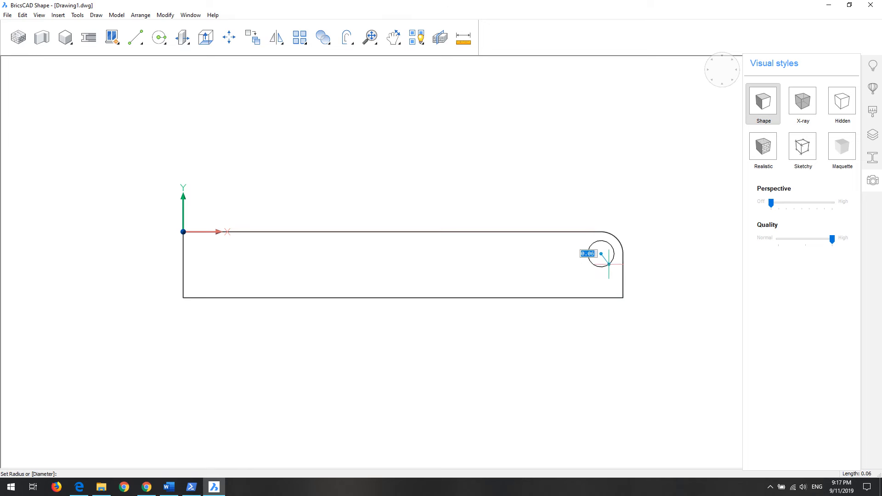
type("0.")
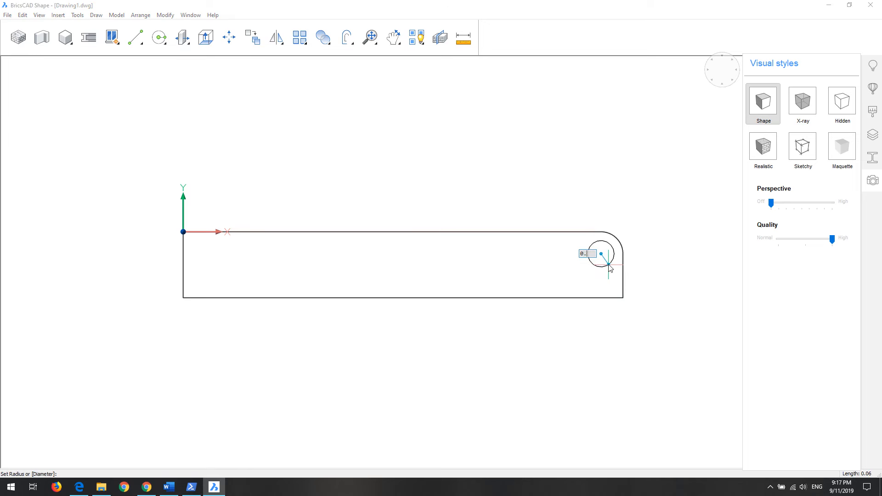
type("05")
key("Return")
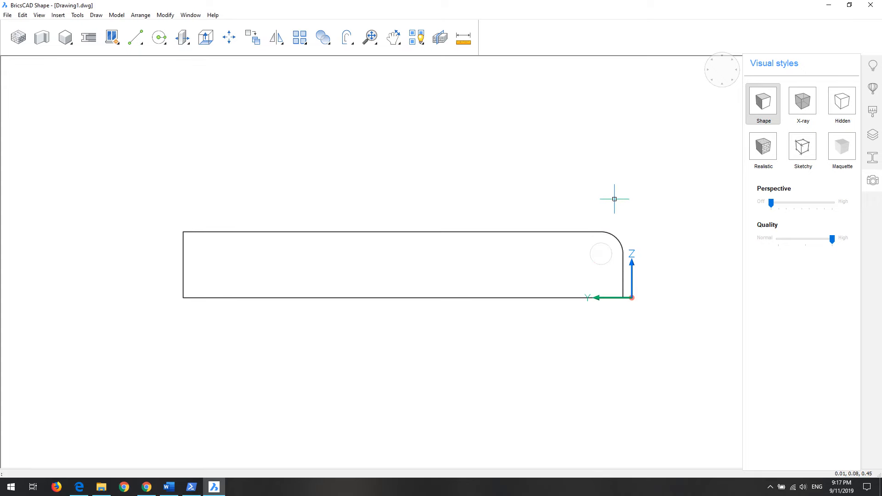
Extrude the circular boundary on the end face through the whole box to cut a hole parallel to the rounded edge
middle_click_drag(622, 205, 523, 228, "shift")
scroll(606, 206, "down", 5)
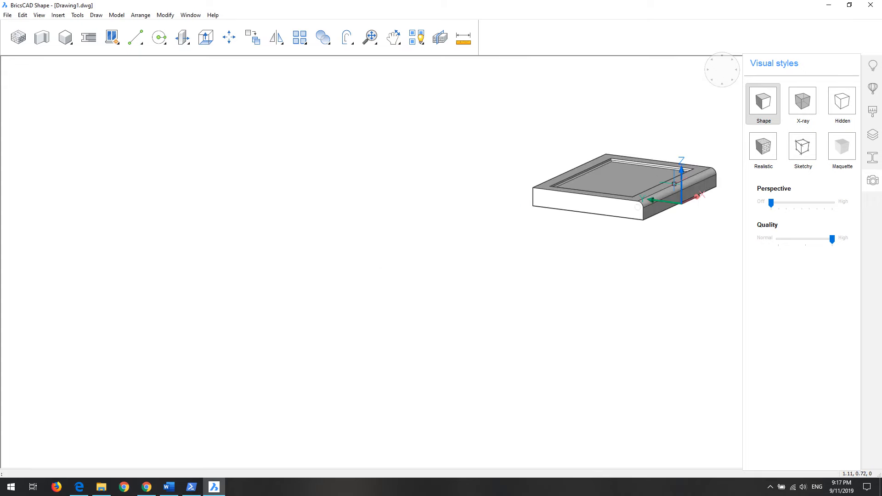
scroll(693, 178, "up", 4)
scroll(569, 270, "up", 5)
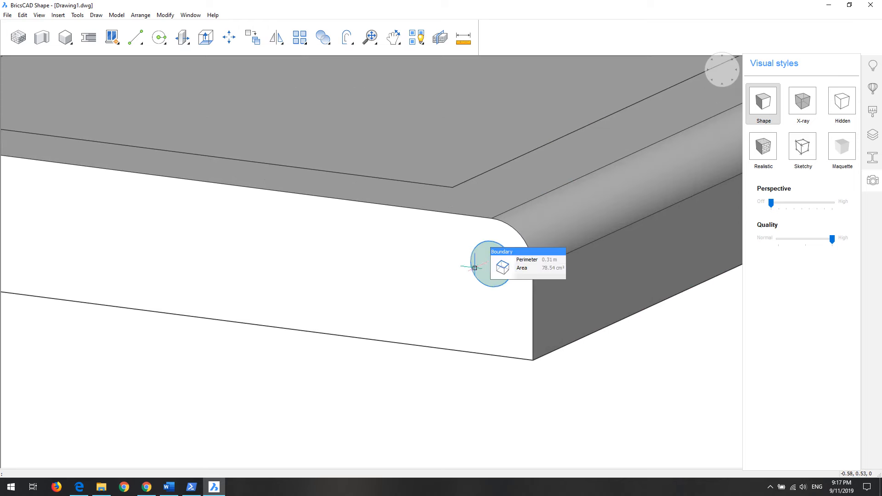
scroll(492, 260, "down", 5)
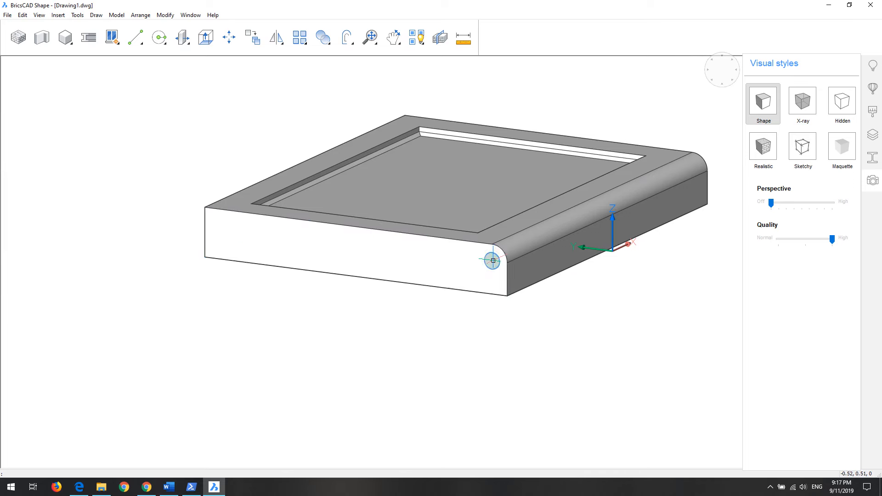
scroll(492, 261, "up", 2)
scroll(493, 260, "down", 2)
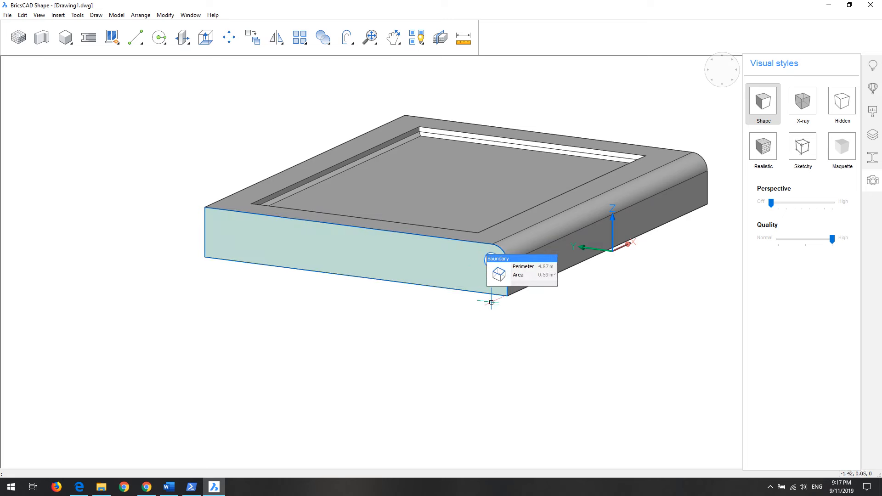
mouse_move(491, 264)
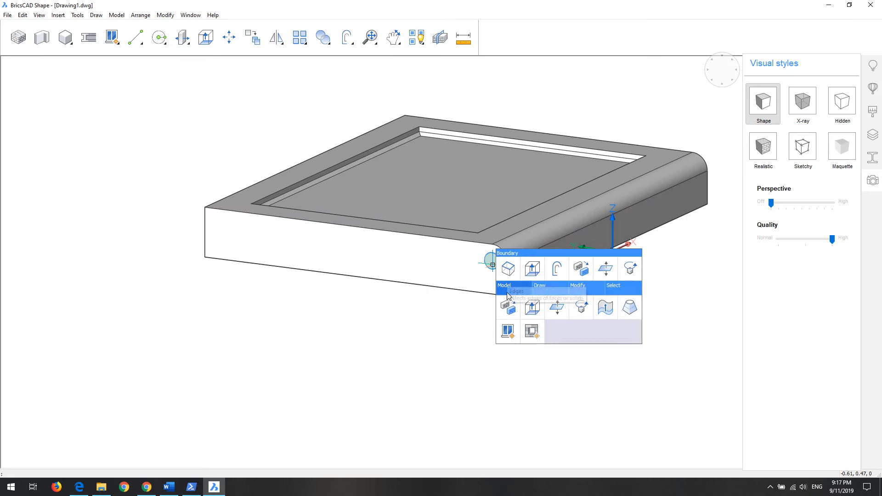
left_click(531, 307)
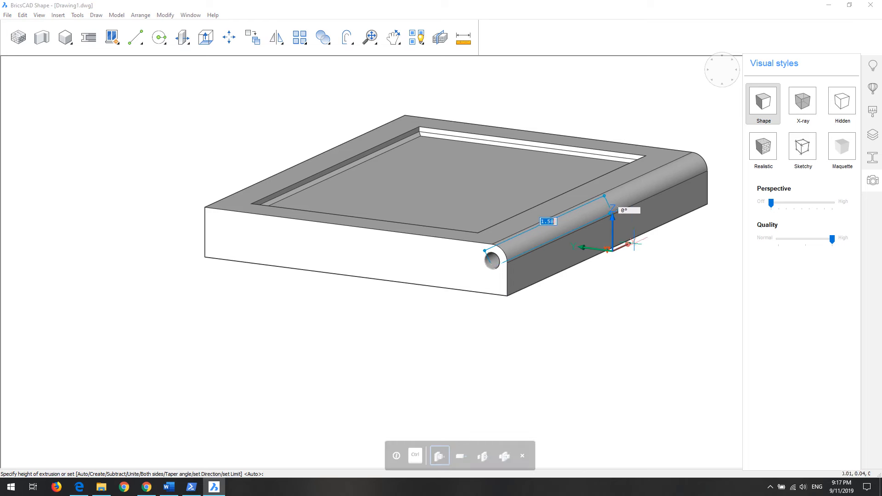
left_click(728, 158)
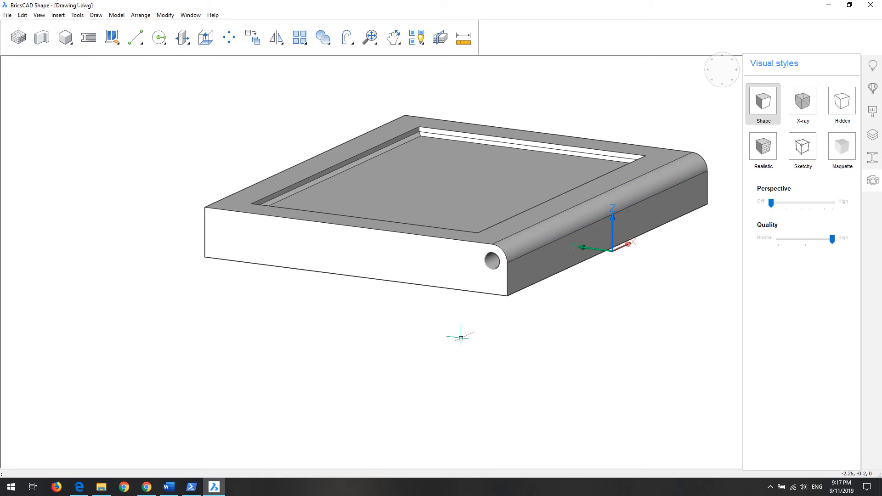
Inspect the sketch circle remaining around the hole's opening by selecting it, and clear the selection
middle_click_drag(453, 323, 477, 326, "shift")
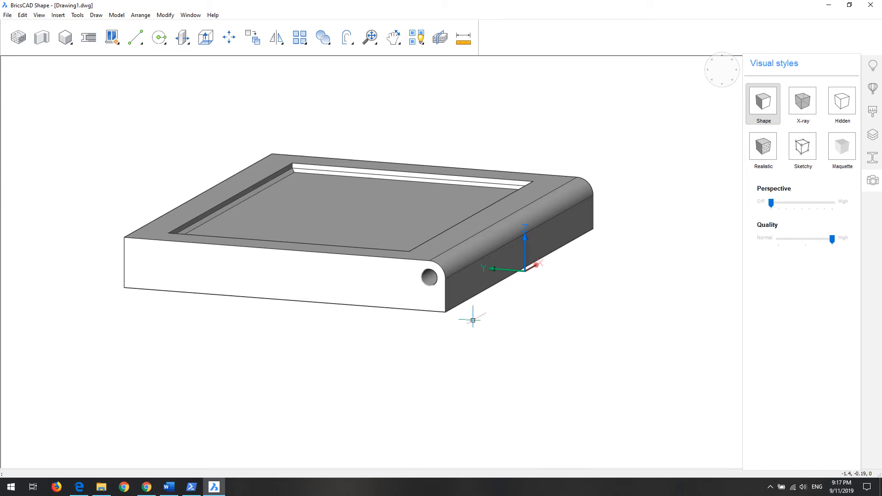
scroll(440, 290, "up", 4)
scroll(414, 300, "up", 4)
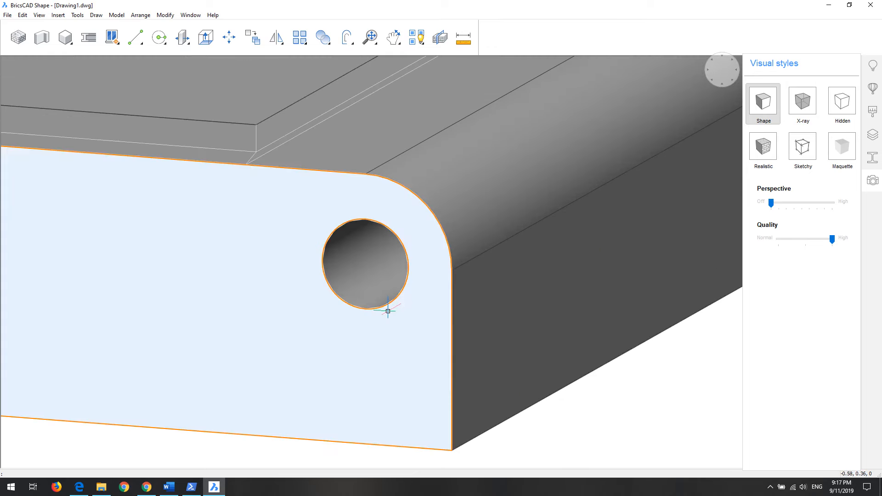
scroll(387, 309, "up", 3)
key("Tab")
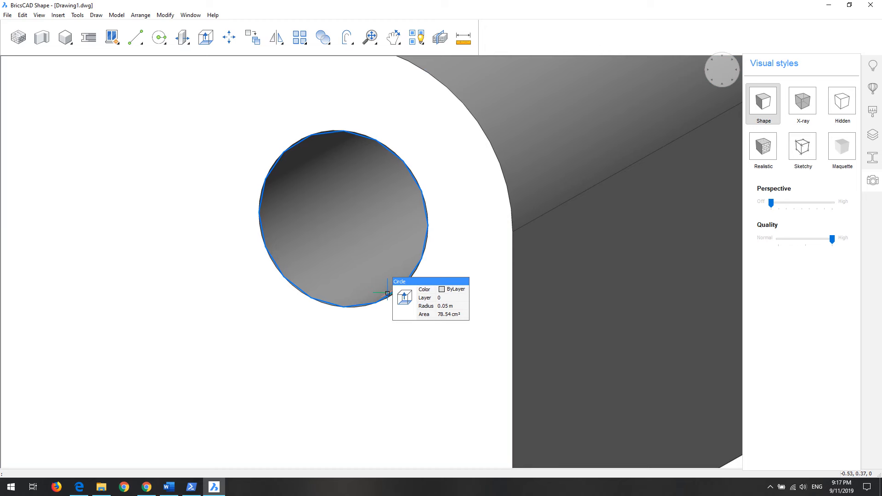
left_click(387, 293)
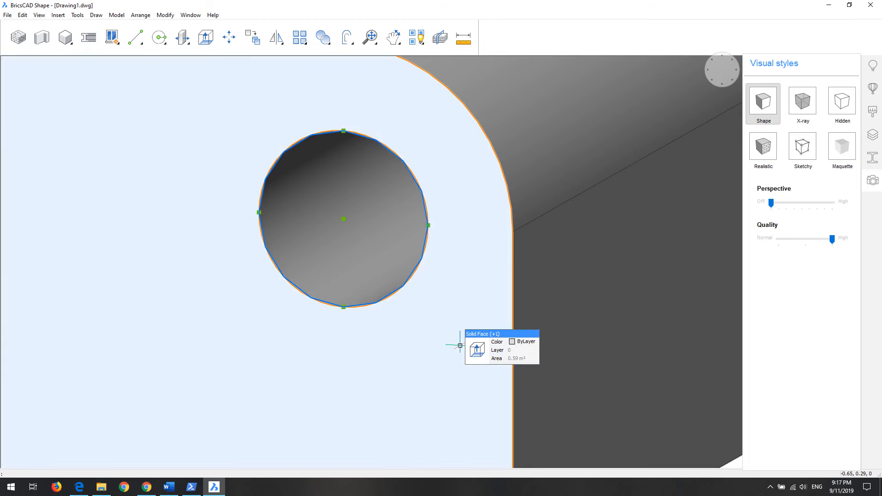
key("Escape")
Examine the hole running along the rounded edge, viewing the whole box and the opening up close
scroll(459, 345, "down", 8)
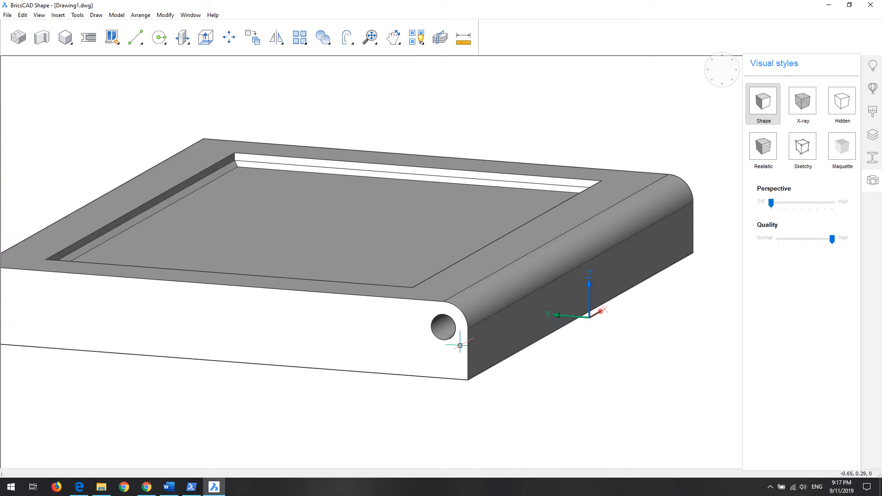
scroll(502, 256, "down", 4)
scroll(439, 356, "up", 4)
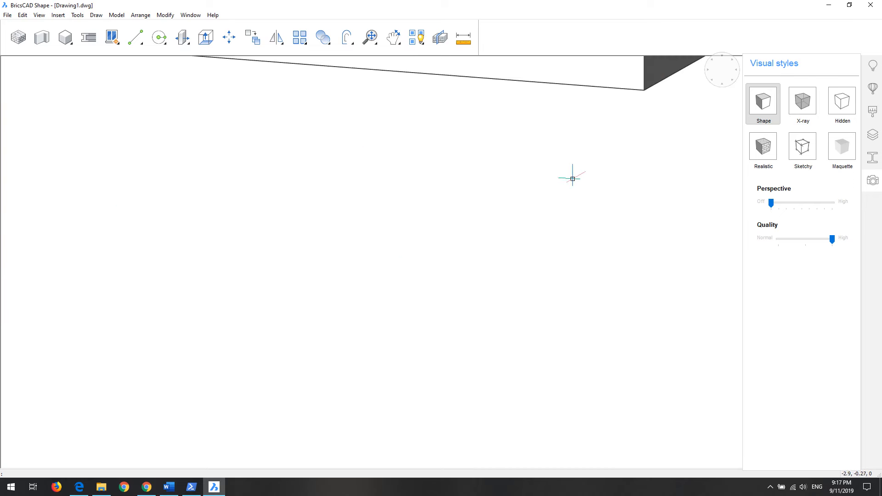
scroll(576, 183, "down", 6)
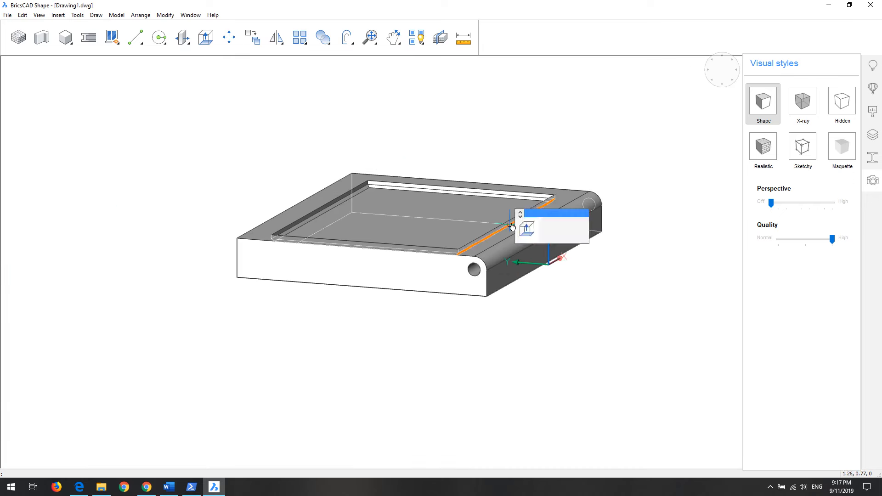
middle_click_drag(510, 225, 493, 240)
scroll(450, 319, "up", 4)
scroll(505, 276, "down", 3)
middle_click_drag(546, 243, 474, 300)
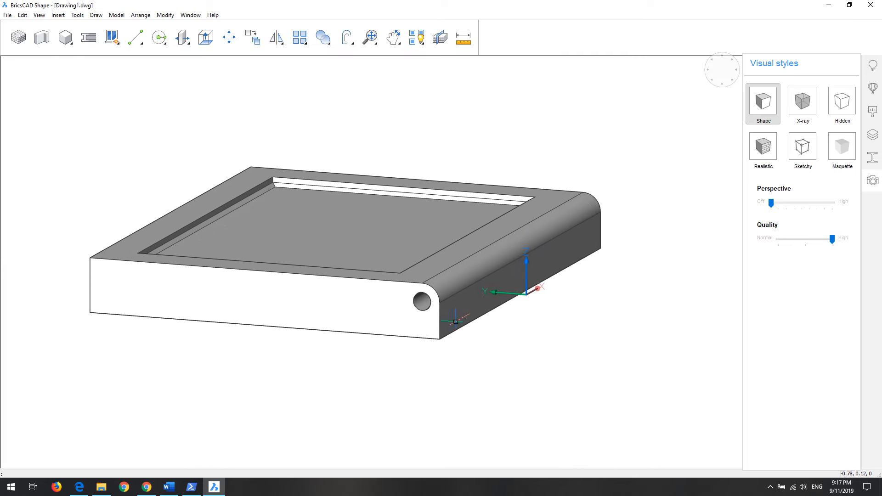
scroll(456, 322, "up", 3)
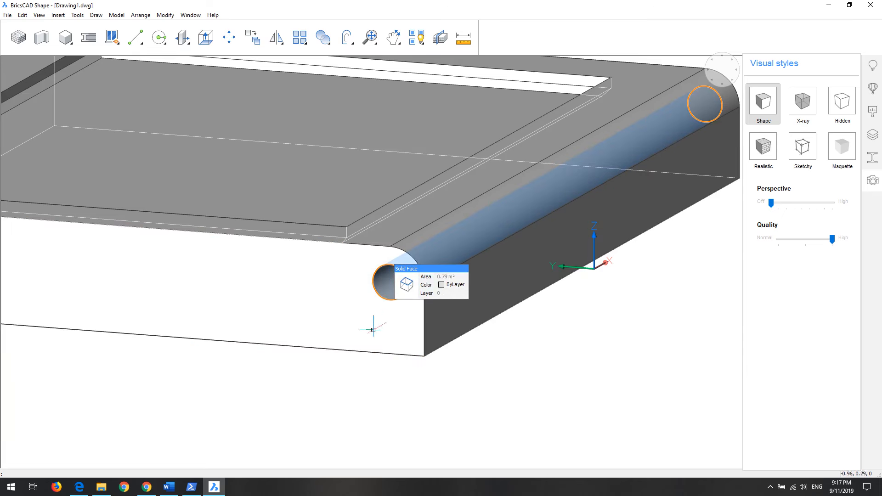
Delete the cylindrical face of the through hole running beside the slab's rounded edge
key("Delete")
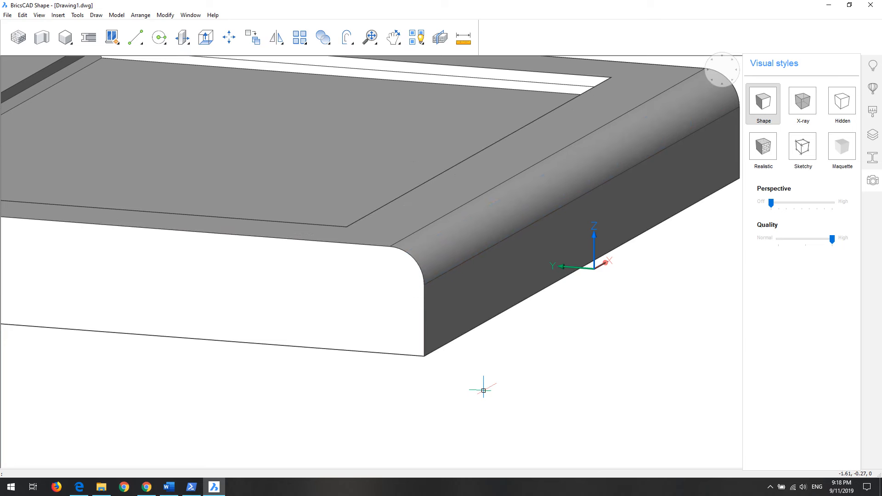
scroll(483, 390, "down", 5)
middle_click_drag(551, 382, 498, 337)
scroll(476, 332, "up", 5)
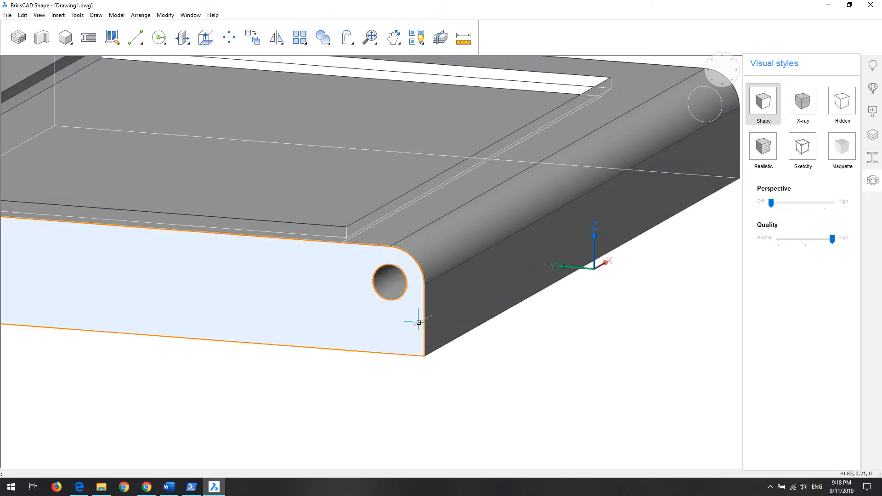
scroll(459, 326, "down", 5)
mouse_move(434, 355)
middle_mouse_down("shift")
mouse_move(502, 339)
mouse_move(430, 324)
mouse_move(261, 343)
mouse_move(478, 352)
mouse_move(435, 351)
middle_mouse_up("shift")
scroll(441, 337, "up", 8)
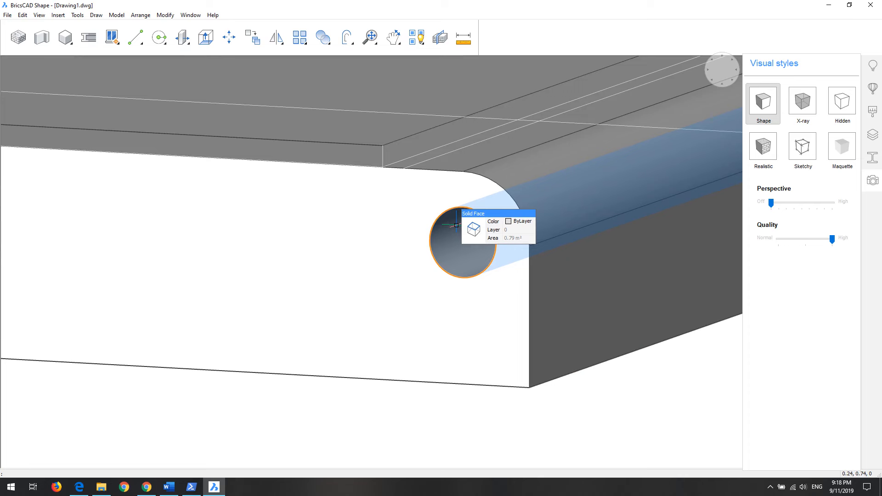
key("Delete")
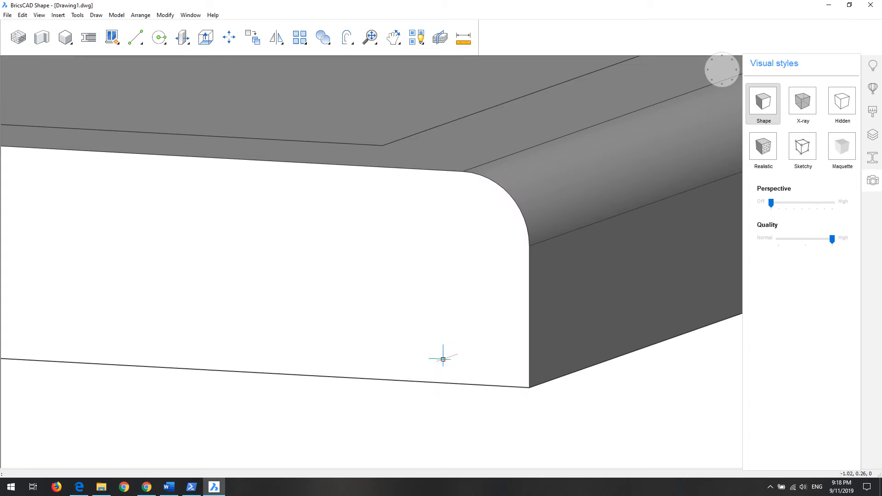
scroll(500, 245, "down", 6)
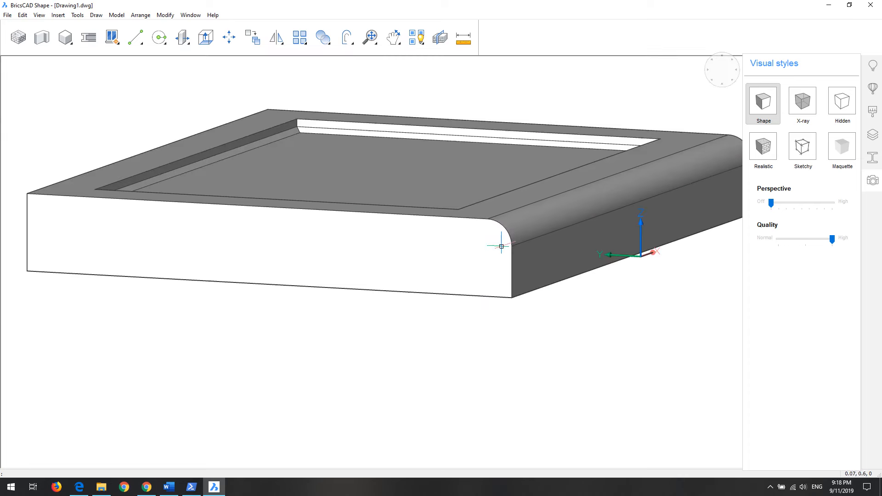
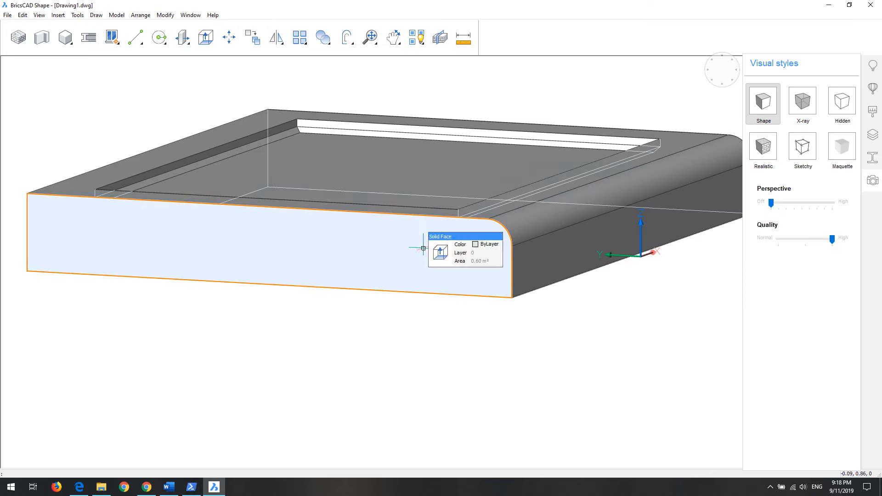
Undo the deletion of the through hole's cylindrical face
left_click(22, 14)
left_click(35, 23)
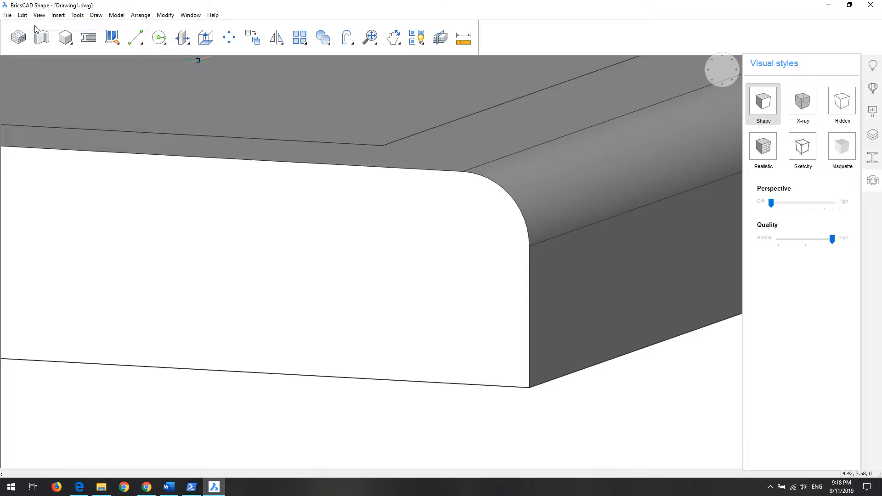
left_click(23, 17)
left_click(29, 25)
Fillet the circular edge of the through hole on the slab's end face with a radius of about 0.04 m
scroll(442, 276, "down", 6)
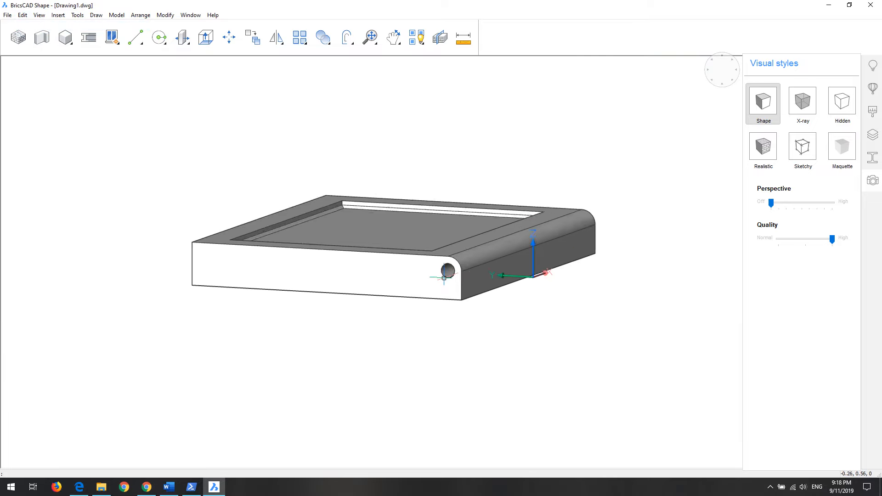
scroll(390, 294, "up", 4)
middle_click_drag(372, 256, 290, 271, "shift")
scroll(507, 267, "up", 5)
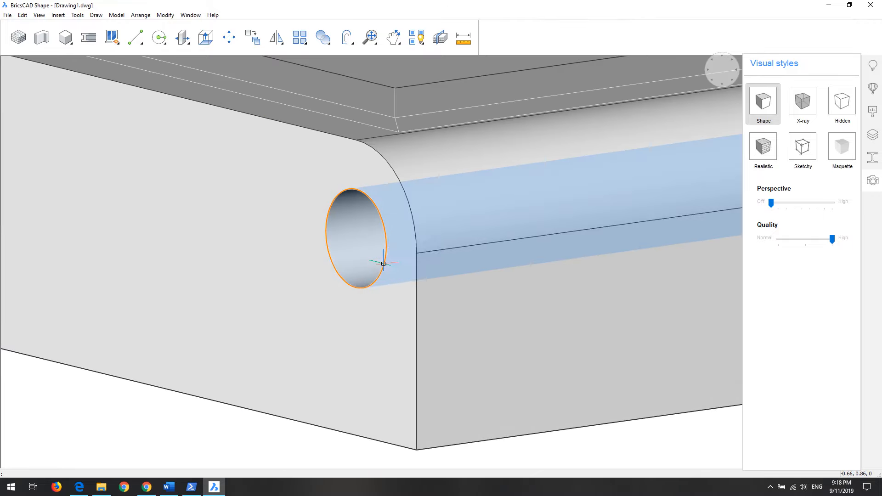
mouse_move(383, 264)
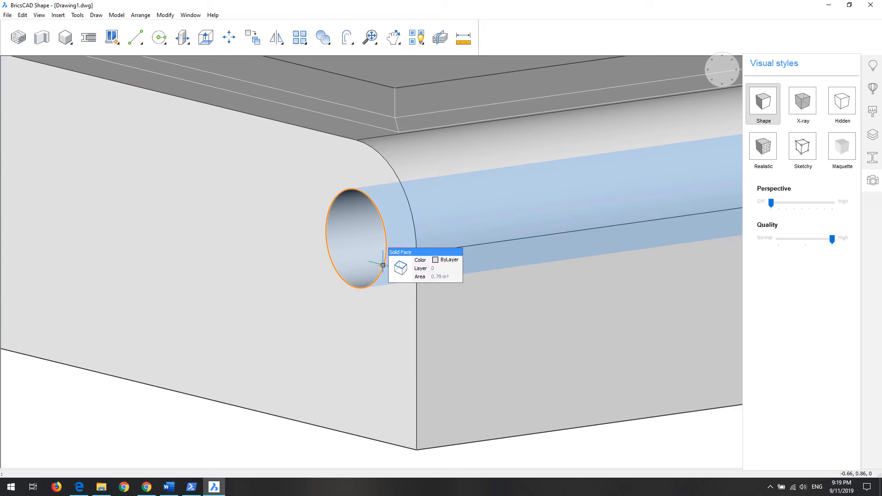
key("Tab")
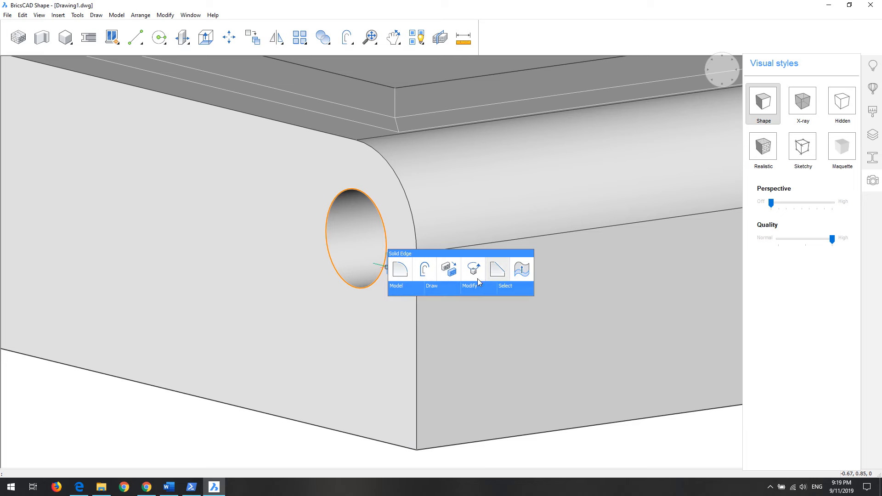
mouse_move(406, 291)
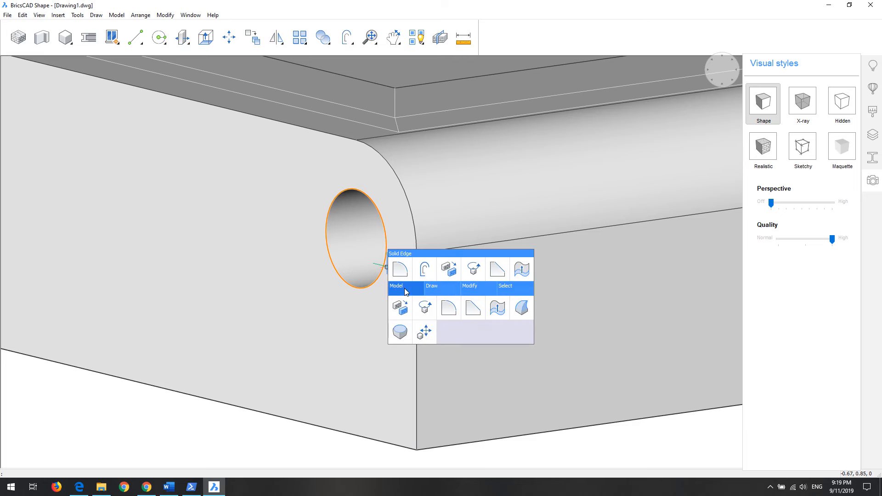
left_click(448, 310)
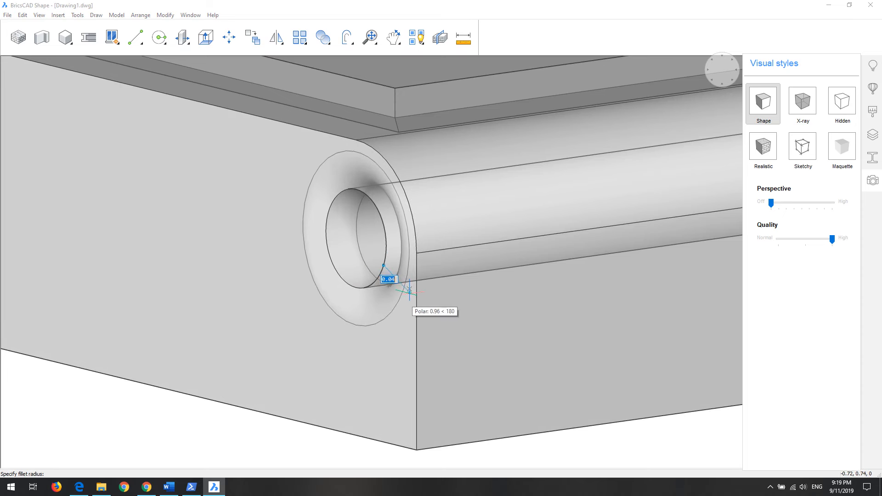
left_click(407, 292)
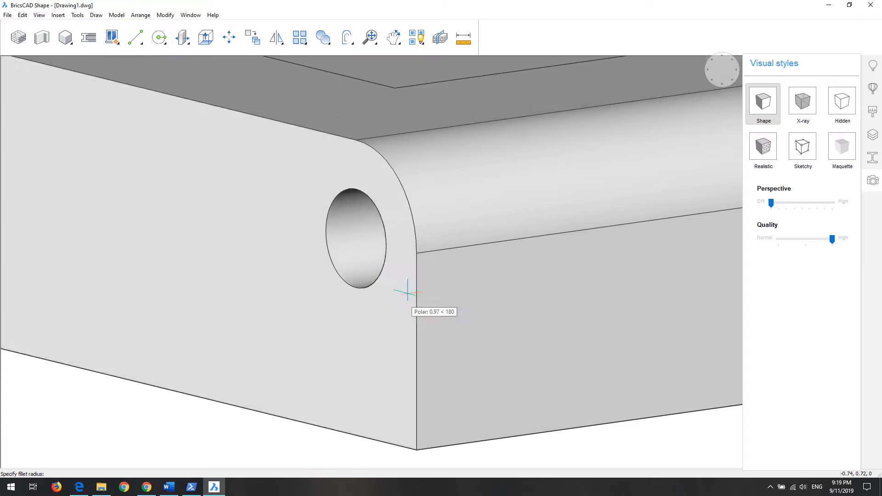
Examine the filleted hole opening, the rounded edge and the recessed top of the slab from several sides
scroll(542, 301, "down", 3)
middle_click_drag(403, 352, 453, 355, "shift")
scroll(461, 354, "down", 4)
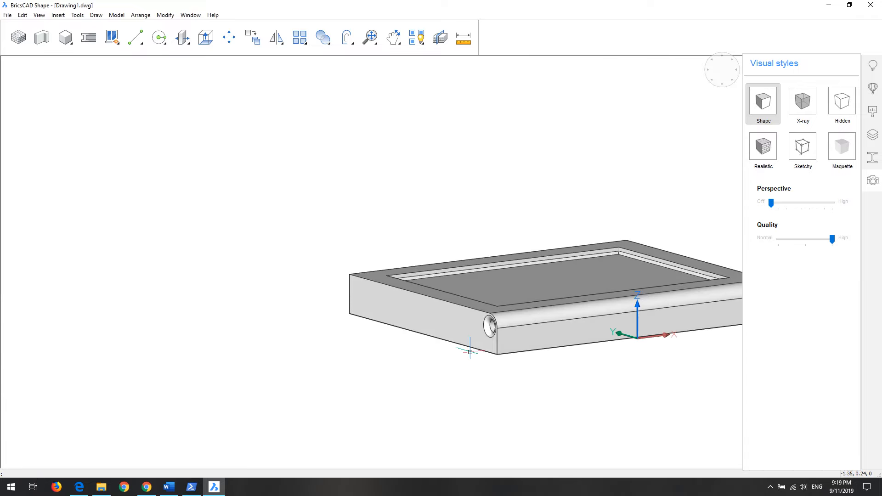
middle_click_drag(628, 360, 402, 297)
middle_click_drag(584, 291, 442, 284, "shift")
middle_click_drag(646, 298, 431, 271)
middle_click_drag(636, 267, 708, 292, "shift")
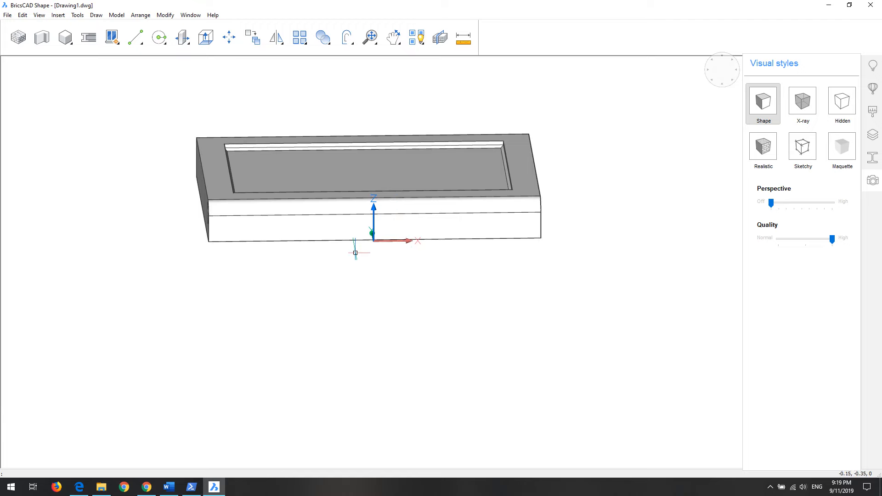
middle_click_drag(355, 253, 456, 252, "shift")
middle_click_drag(285, 257, 477, 332)
middle_click_drag(321, 239, 593, 281)
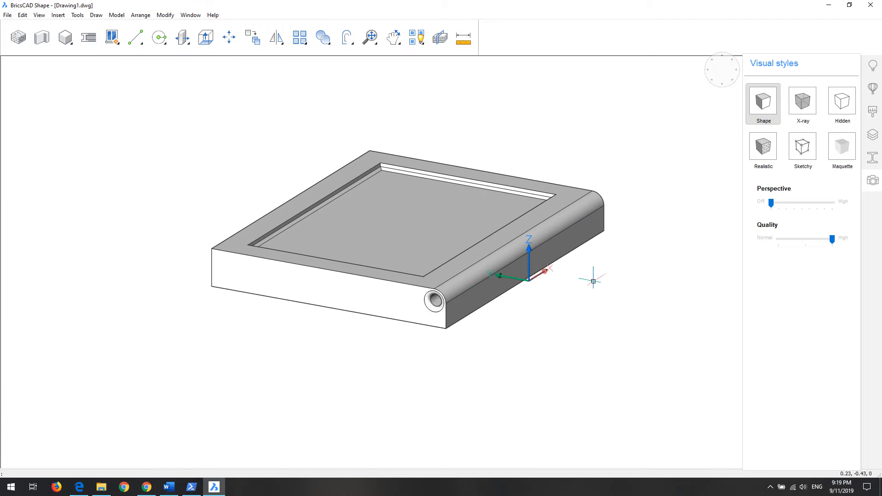
scroll(443, 290, "up", 3)
scroll(354, 193, "down", 3)
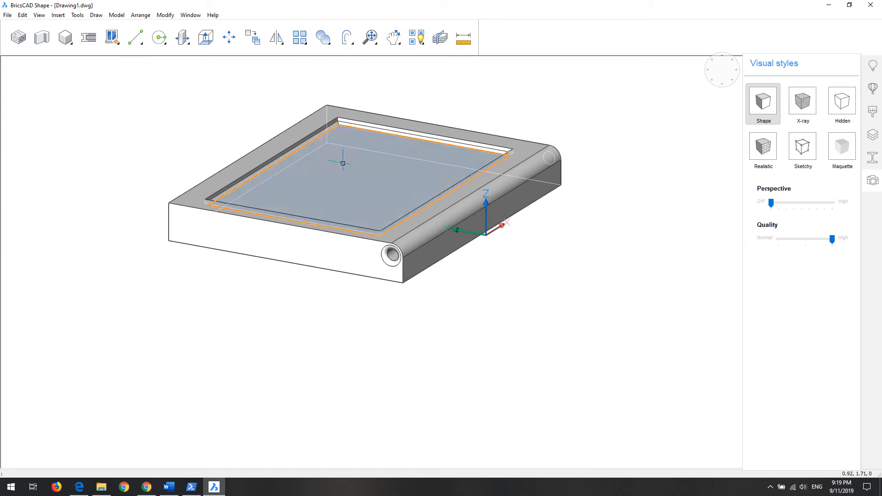
middle_click_drag(343, 163, 368, 233)
scroll(312, 267, "up", 2)
scroll(324, 317, "down", 2)
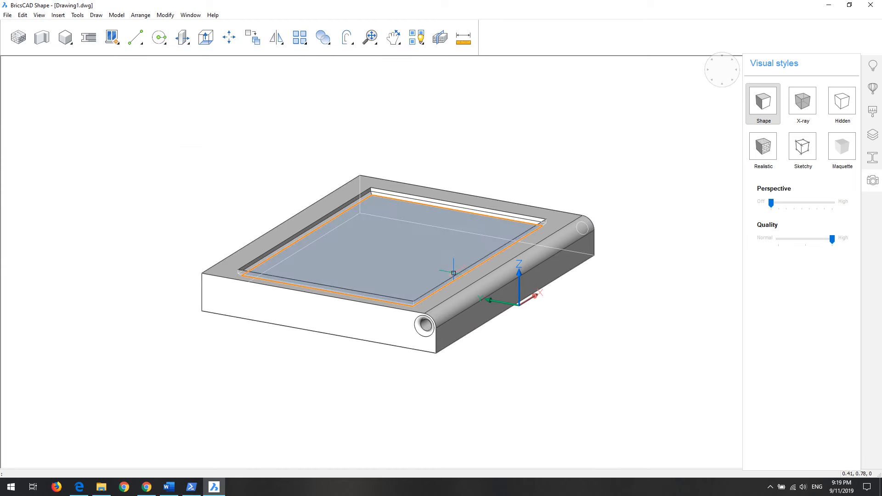
middle_click_drag(458, 237, 436, 235, "shift")
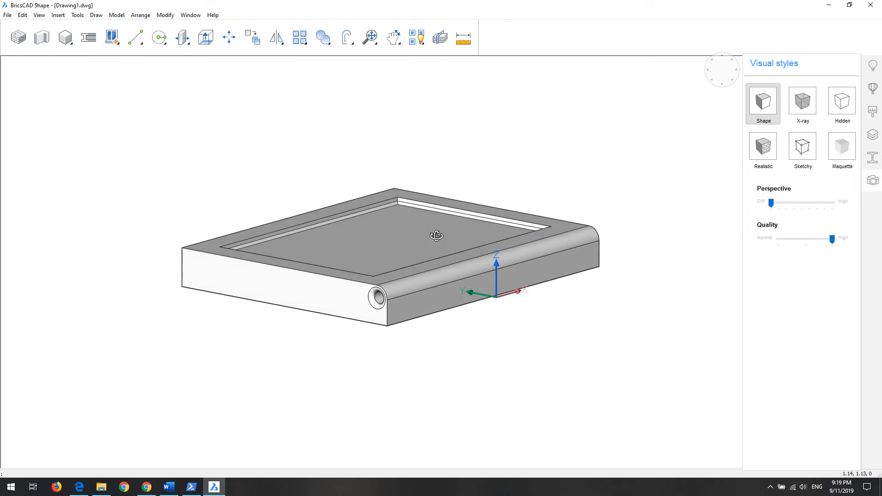
middle_click_drag(373, 238, 432, 222)
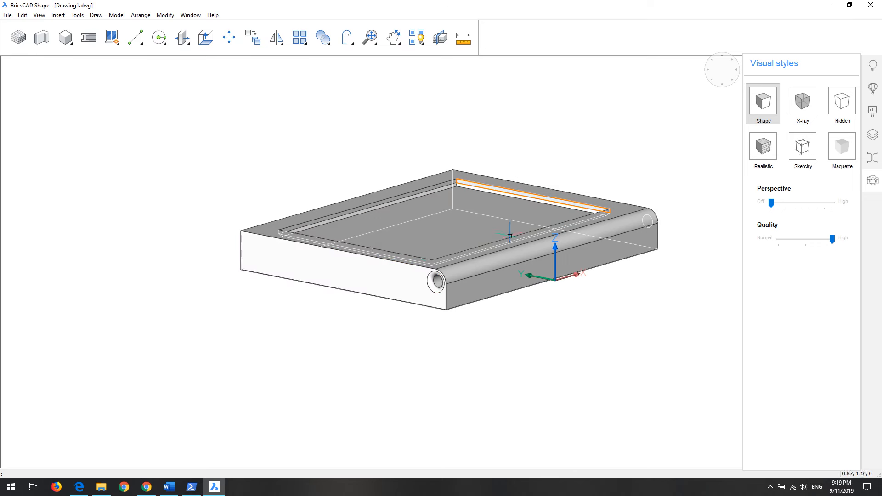
Push the slab's end face with the filleted hole inward past the recess border using Push/Pull
mouse_move(386, 294)
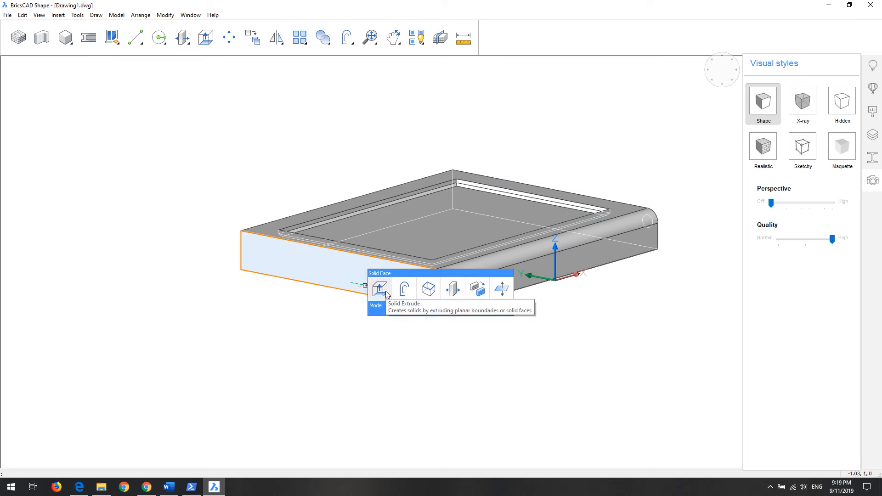
mouse_move(379, 309)
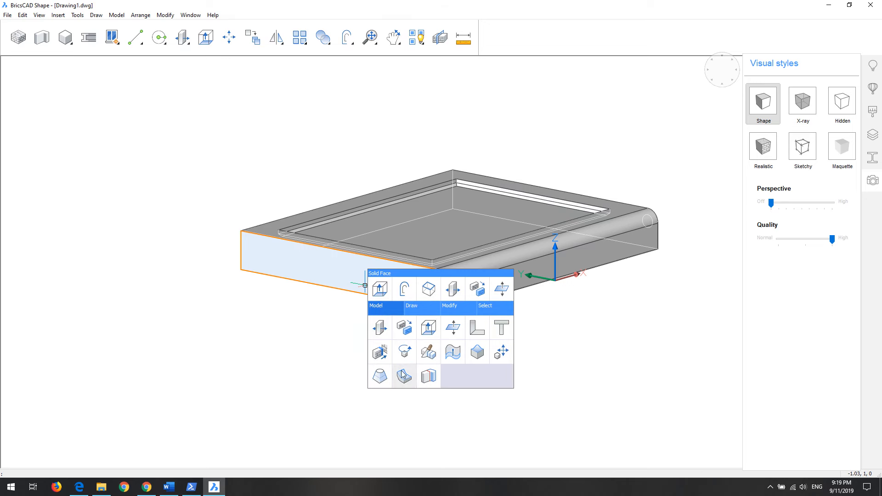
left_click(457, 329)
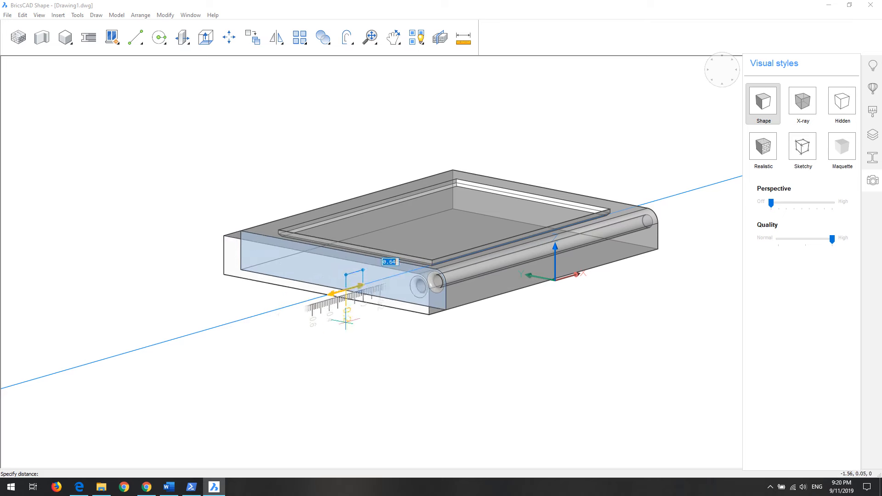
left_click(450, 319)
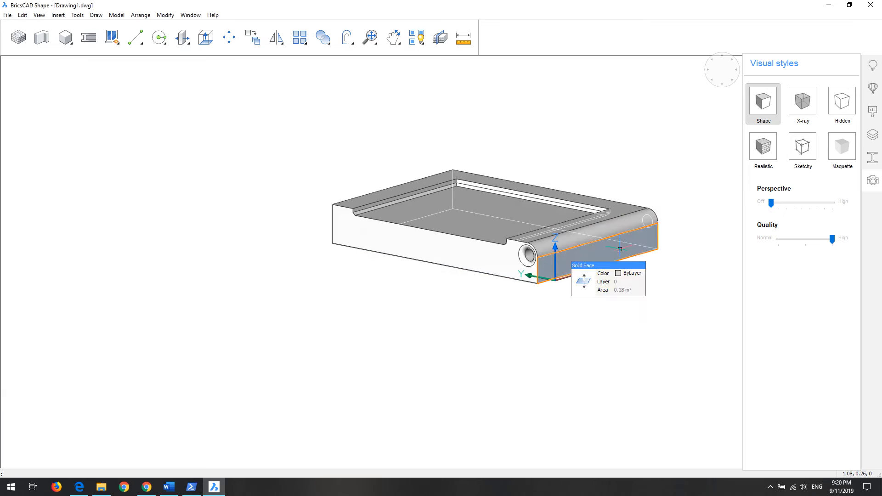
middle_click_drag(615, 258, 518, 298)
scroll(350, 345, "up", 3)
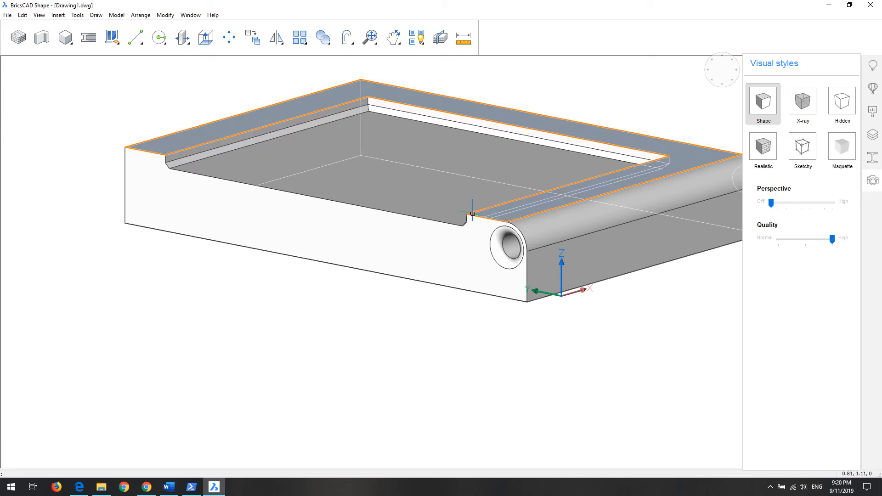
Undo the inward push of the slab's end face
left_click(208, 181)
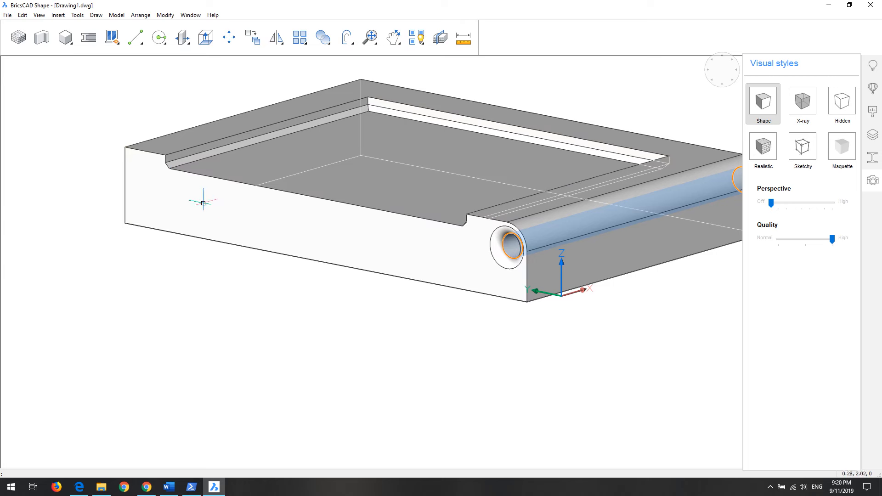
scroll(433, 271, "down", 3)
scroll(363, 316, "up", 2)
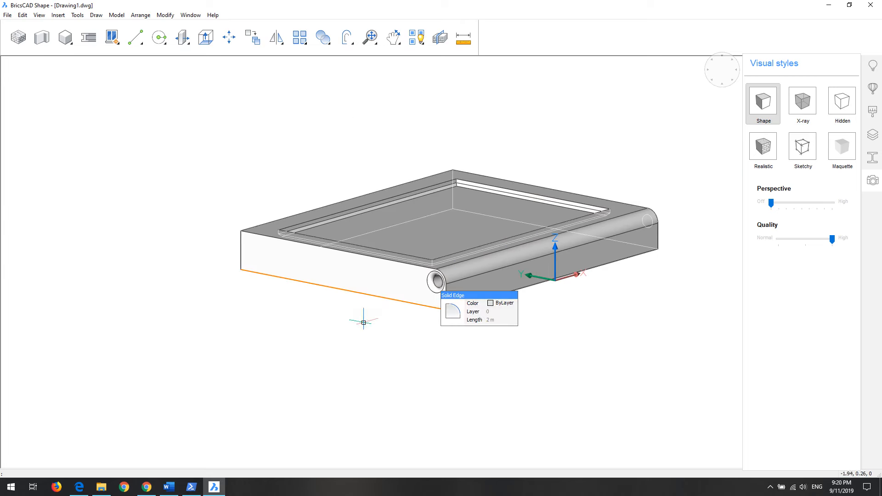
scroll(385, 281, "up", 3)
left_click(385, 282)
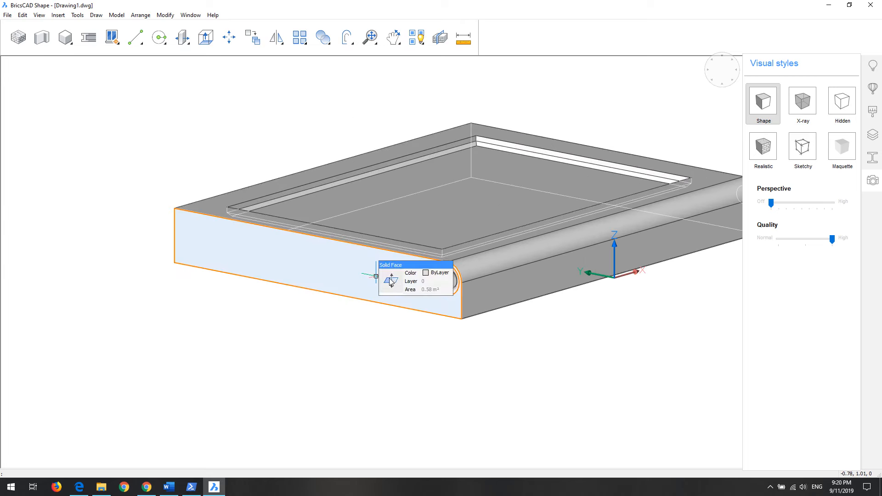
mouse_move(419, 299)
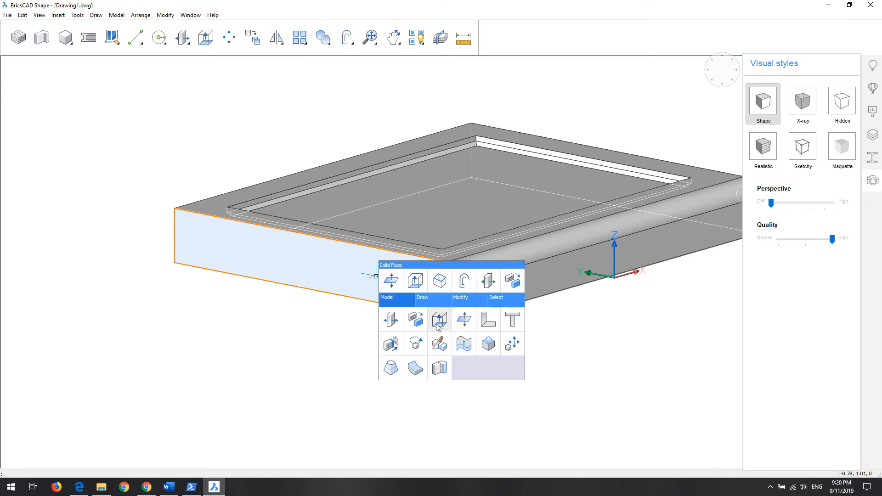
left_click(437, 327)
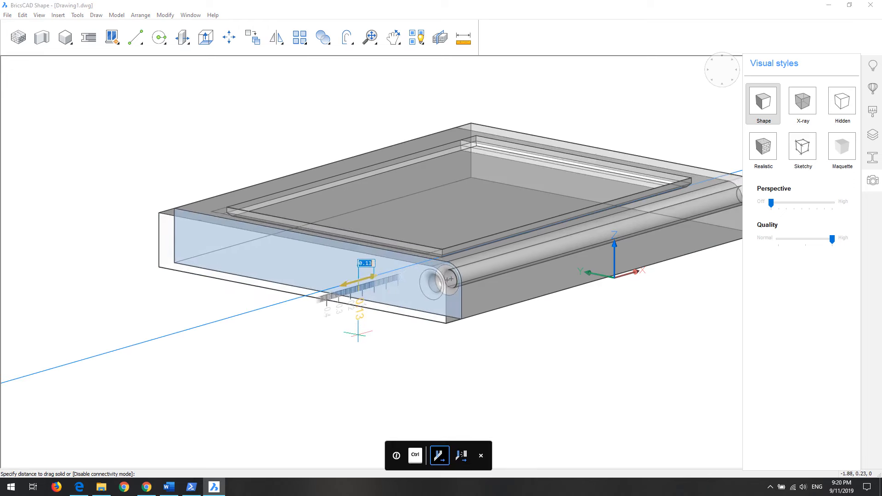
key("Escape")
mouse_move(392, 275)
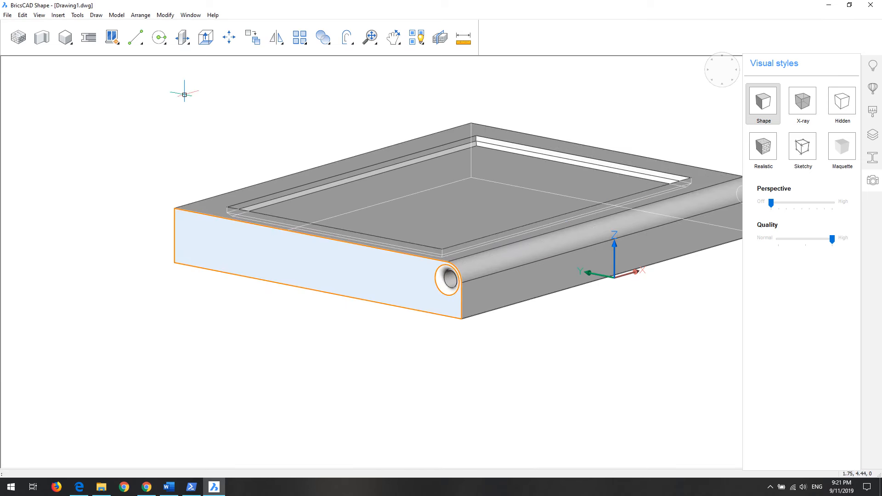
left_click(230, 37)
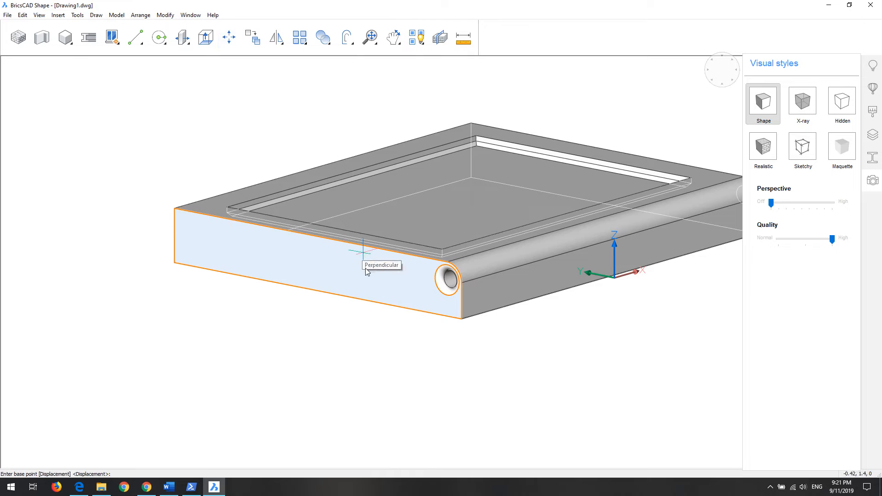
left_click(174, 262)
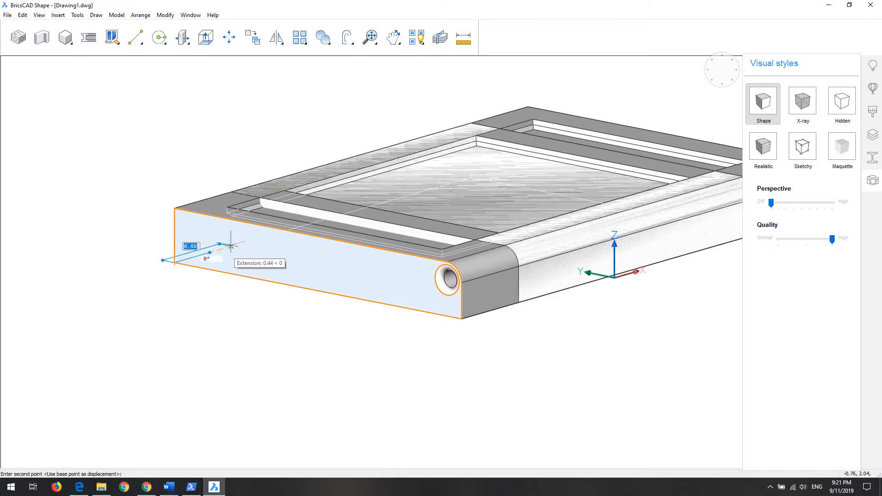
key("Escape")
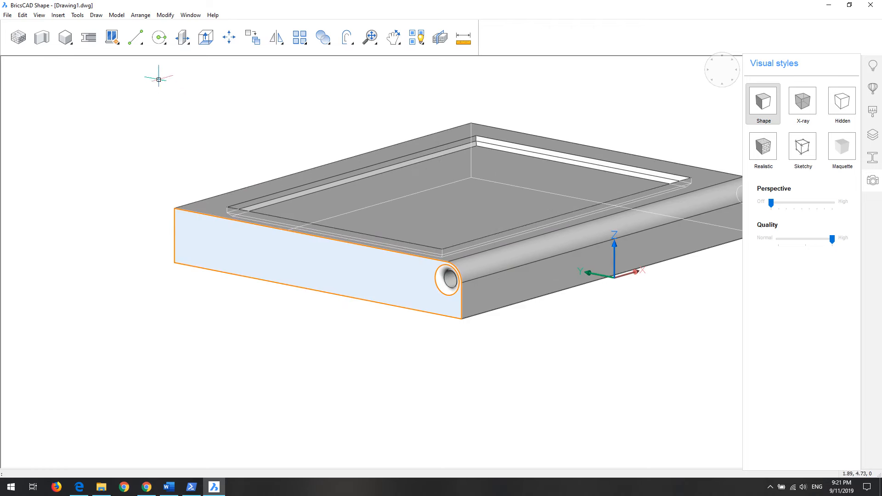
Move the slab's end face with the filleted hole about 0.84 m inward past the recess border, using its lower corner as base point
mouse_move(306, 253)
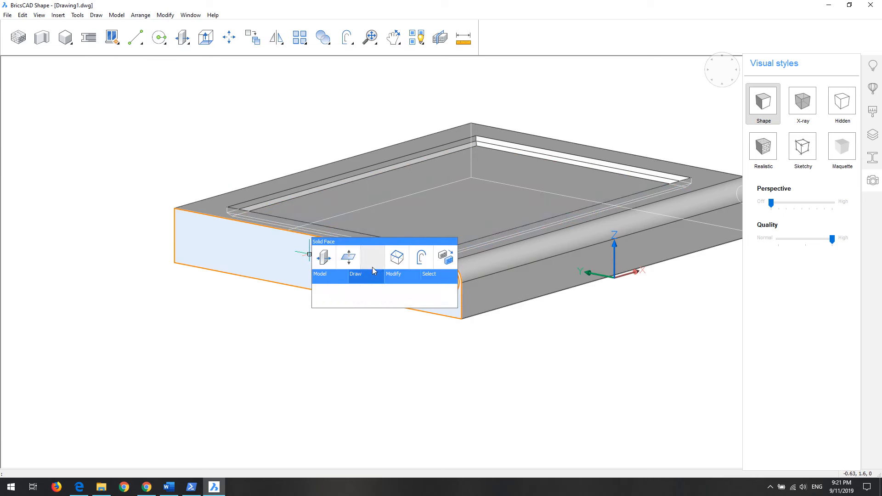
mouse_move(398, 282)
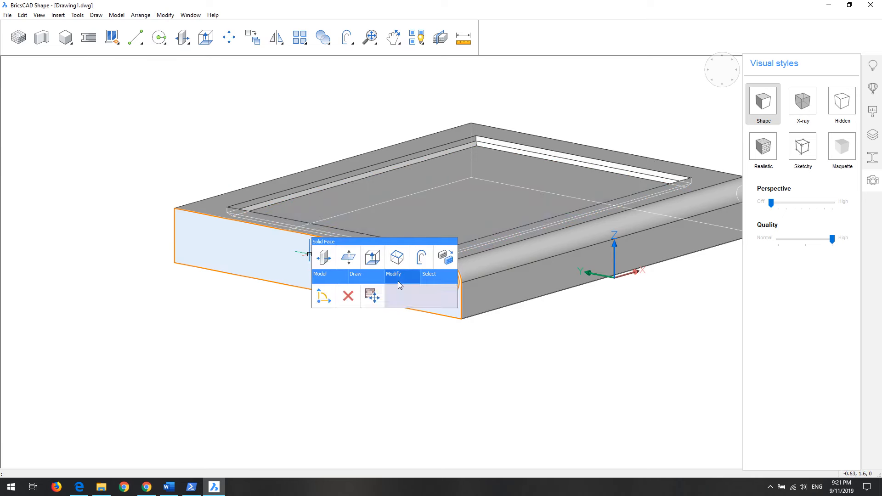
mouse_move(428, 279)
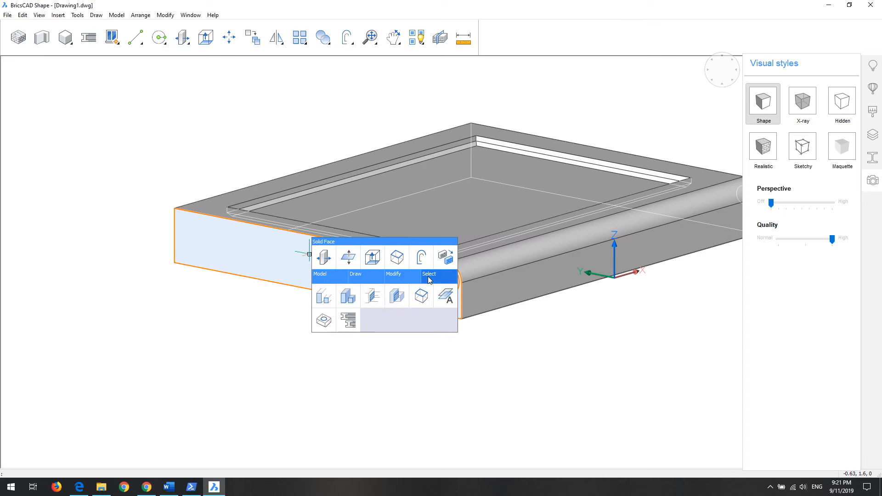
mouse_move(324, 277)
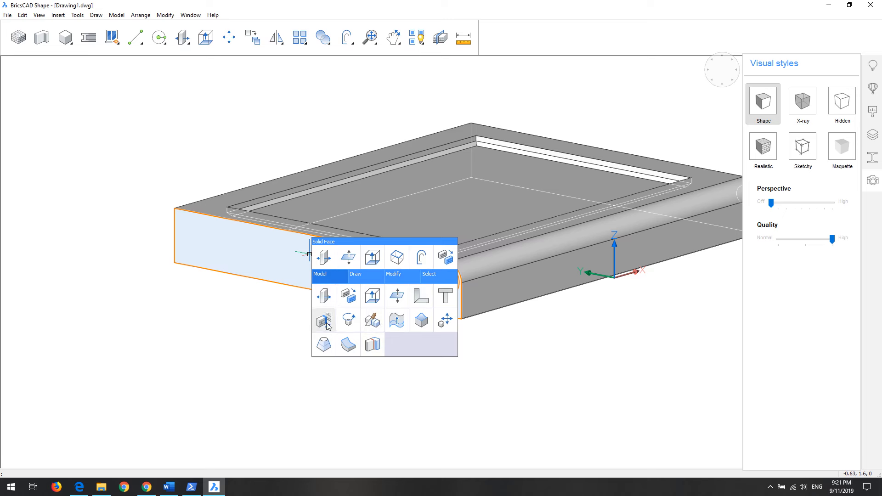
left_click(445, 320)
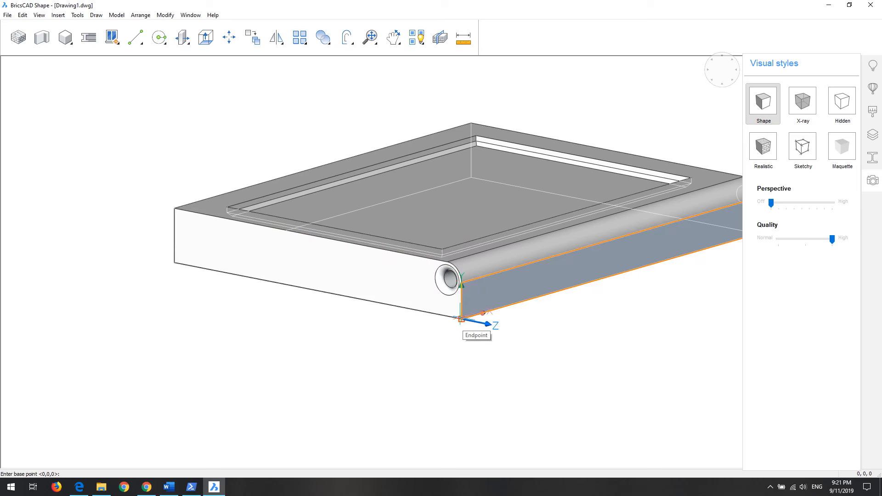
left_click(460, 318)
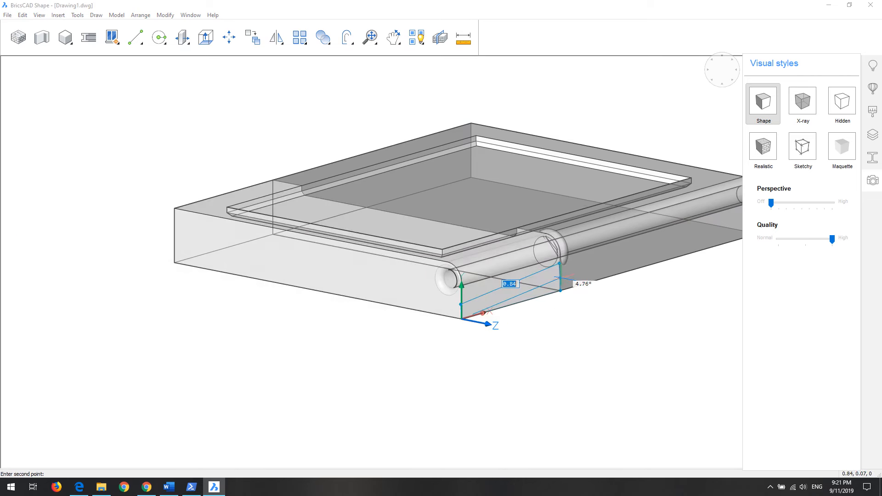
left_click(555, 275)
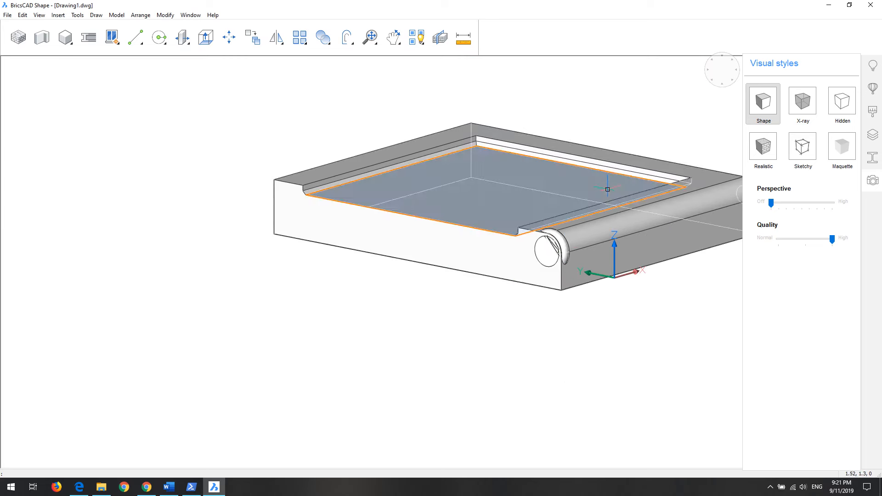
Inspect the hole's fillet beside the moved end face, and undo the face move
scroll(597, 202, "up", 5)
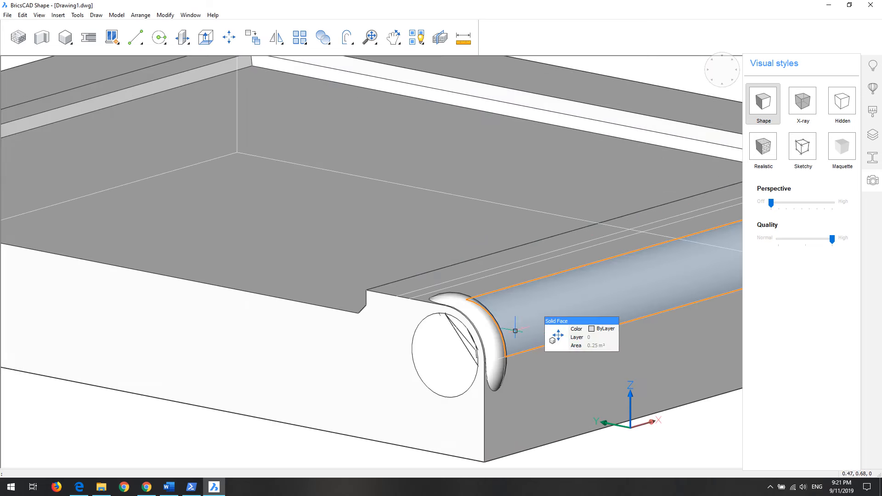
scroll(515, 330, "down", 5)
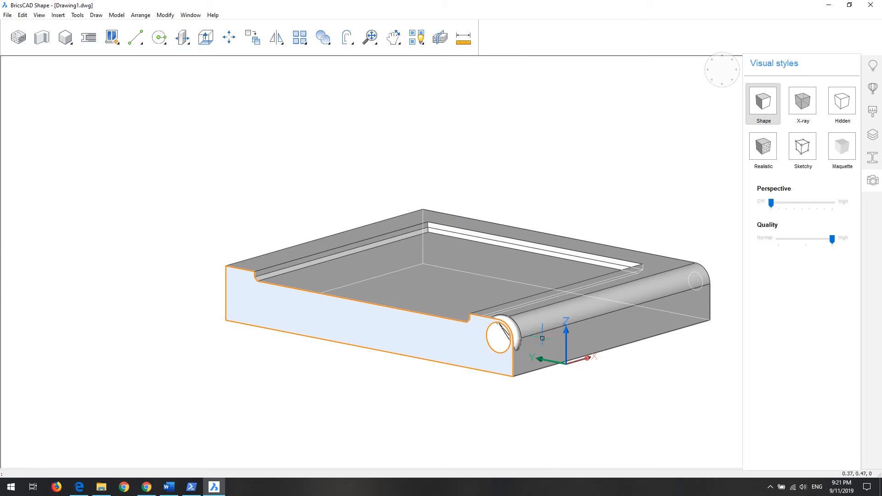
scroll(509, 364, "up", 5)
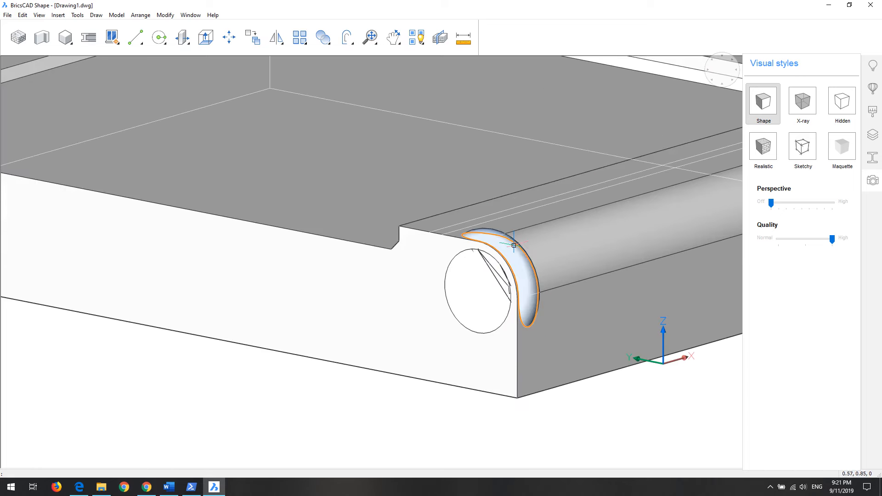
mouse_move(514, 250)
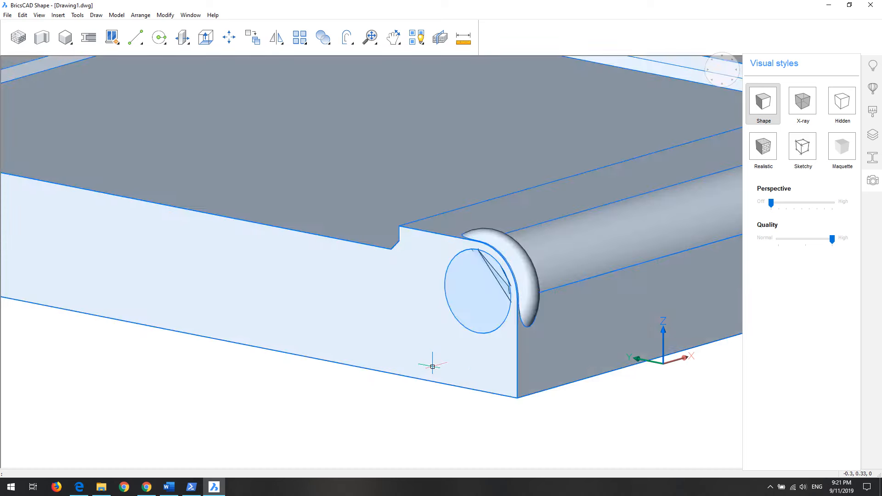
scroll(432, 359, "down", 5)
scroll(449, 298, "up", 5)
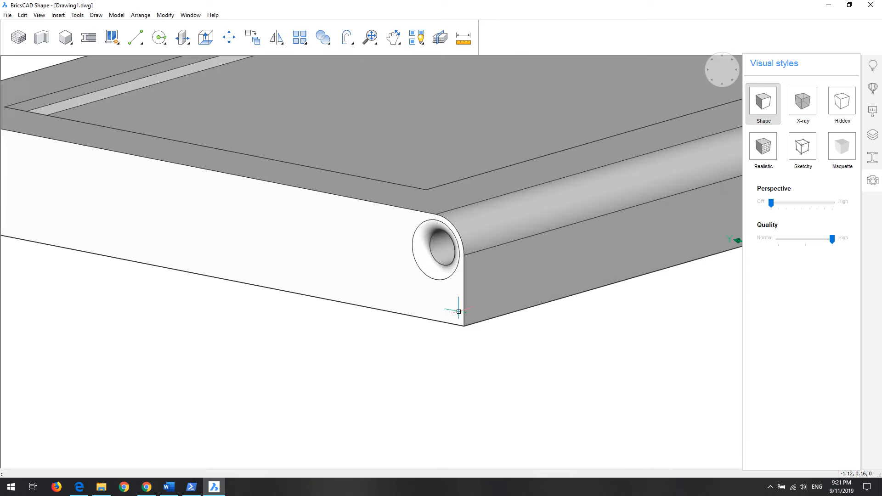
Select the end face together with the hole's fillet face and move both about 0.89 m inward from the slab's lower corner
left_click(449, 298)
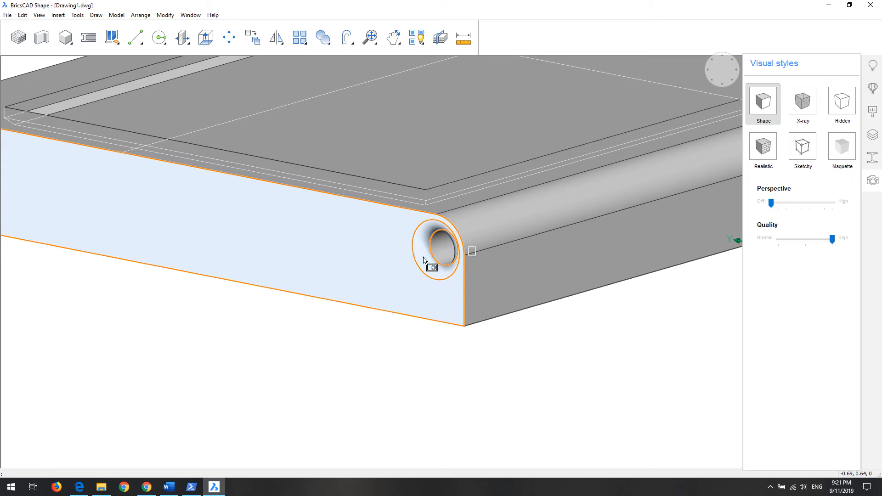
scroll(355, 295, "down", 3)
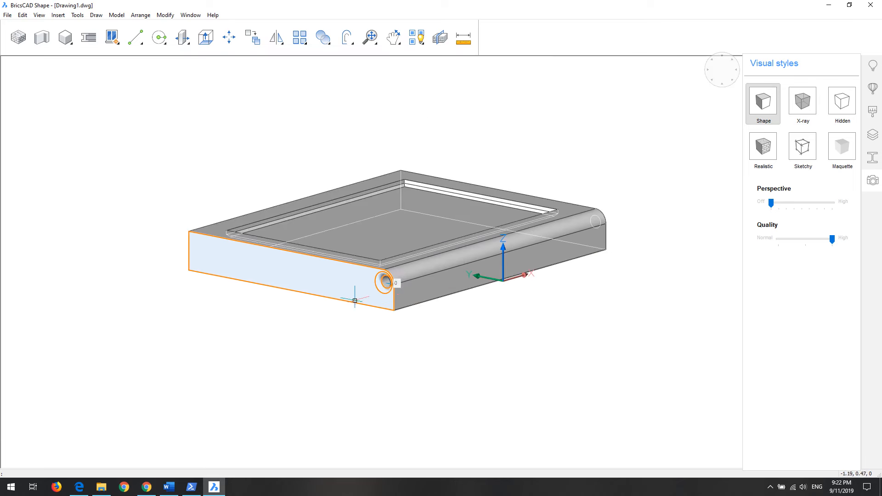
scroll(360, 295, "up", 3)
scroll(437, 326, "up", 3)
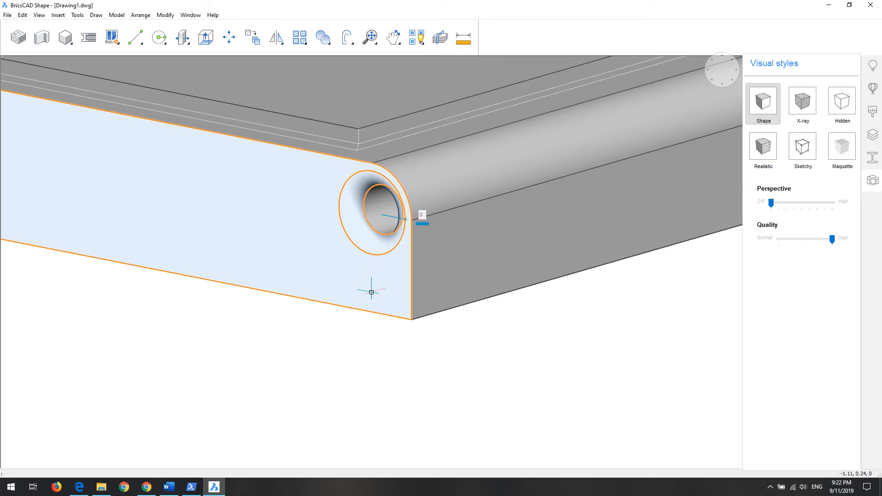
scroll(410, 344, "down", 3)
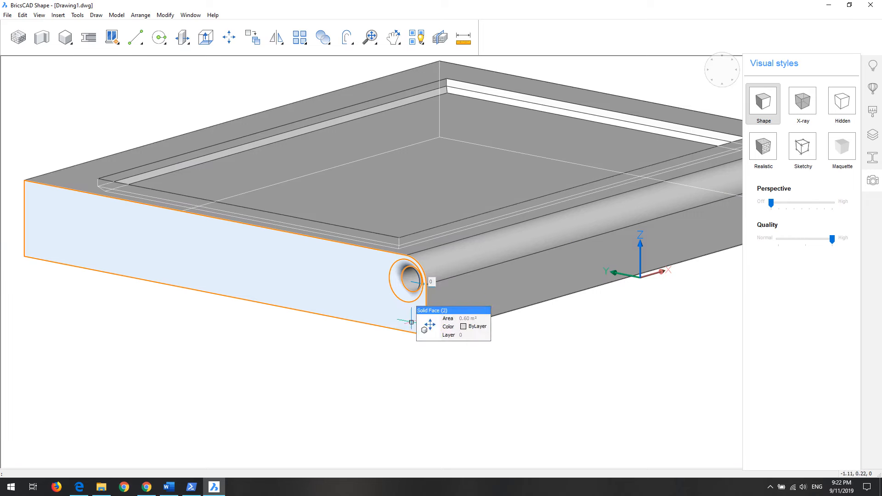
left_click(429, 325)
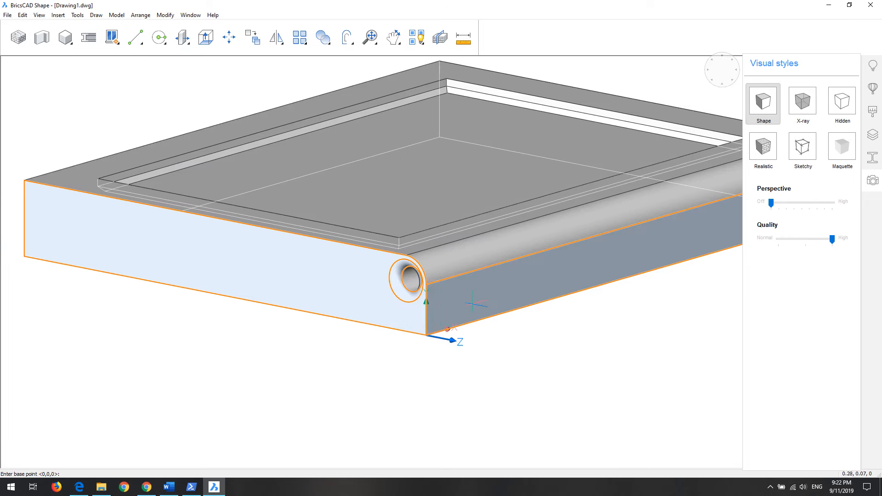
left_click(426, 335)
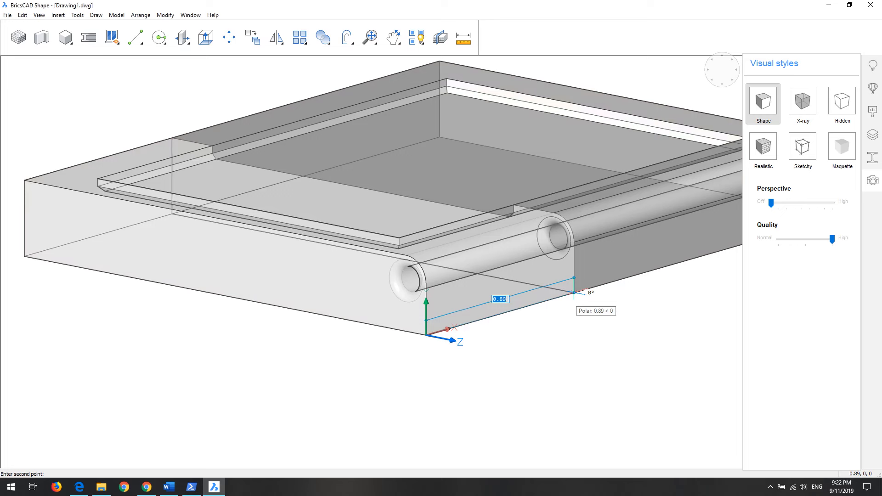
left_click(573, 293)
Inspect the hole opening and cut recess from the side, and undo the combined move of the end face and fillet
scroll(551, 299, "down", 5)
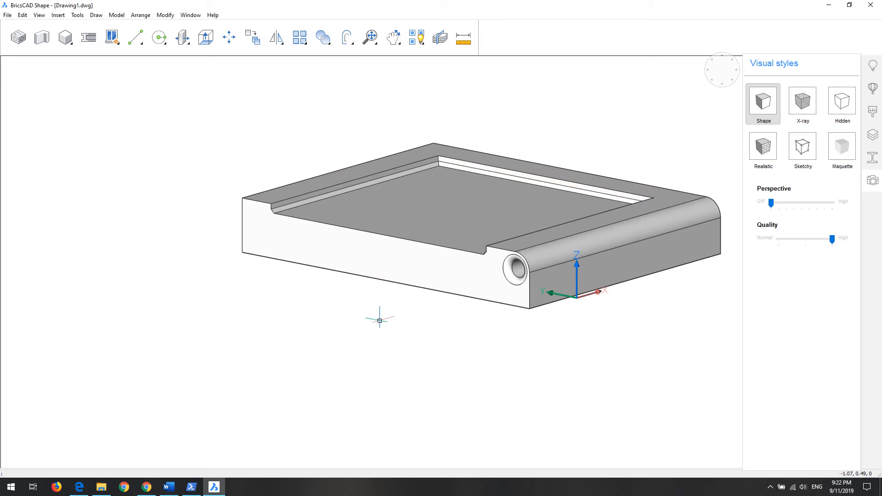
middle_click_drag(370, 315, 313, 314, "shift")
scroll(665, 263, "up", 4)
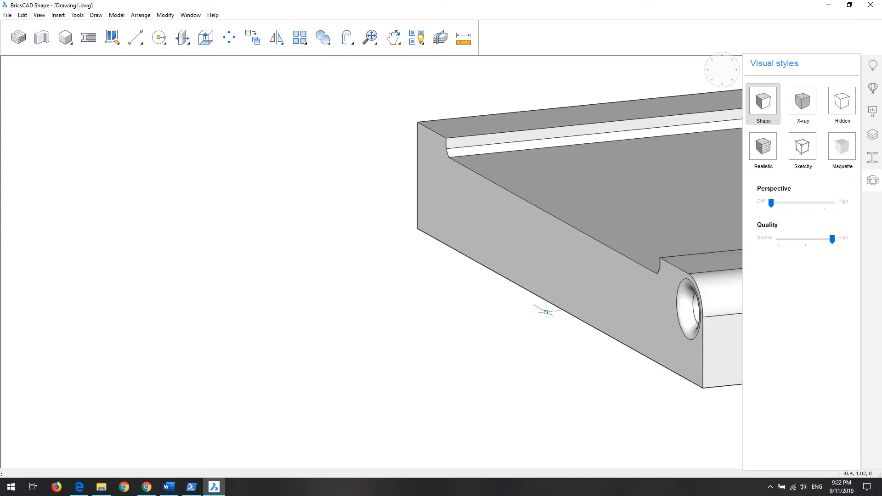
scroll(528, 311, "down", 3)
key("ctrl+z")
key("ctrl+z")
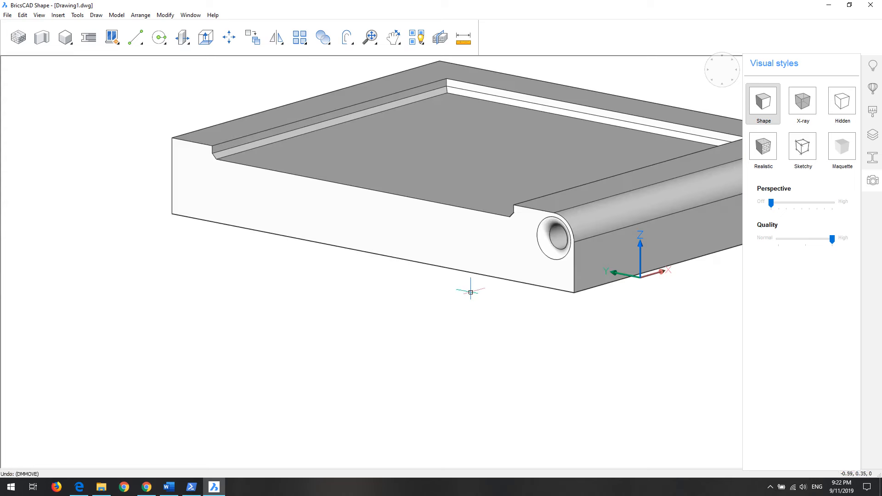
middle_click_drag(466, 175, 420, 198)
scroll(404, 189, "down", 5)
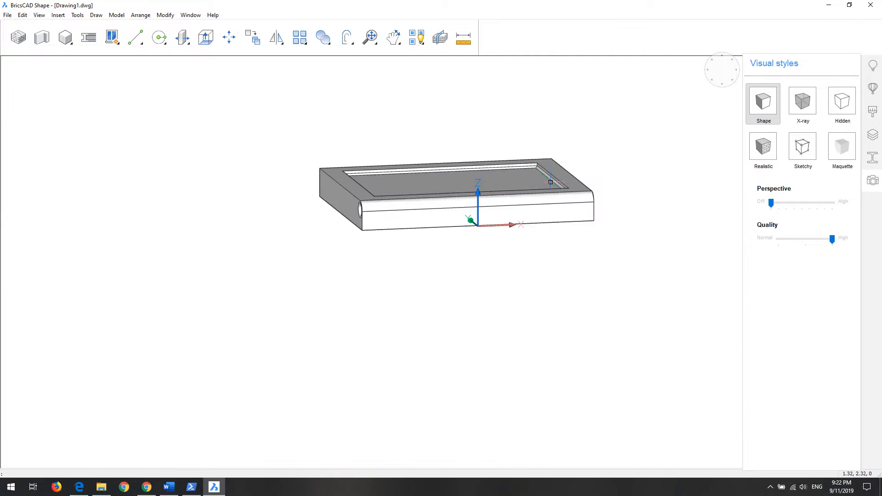
scroll(532, 182, "up", 3)
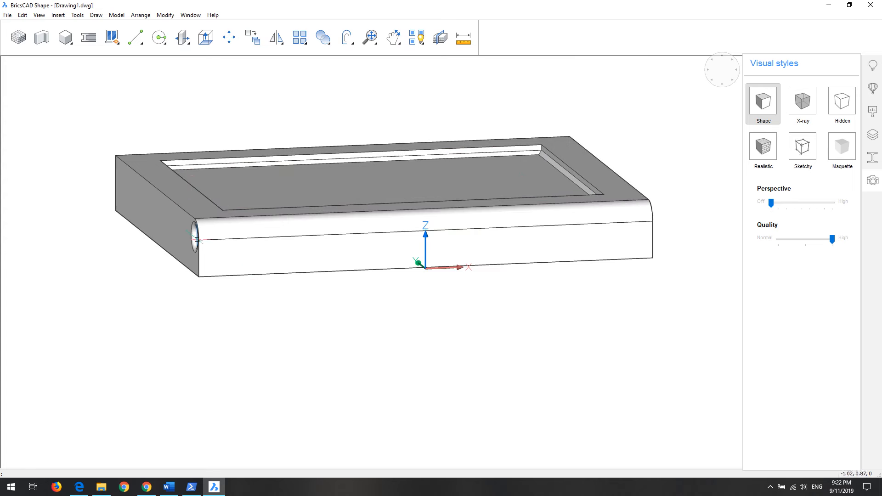
mouse_move(339, 260)
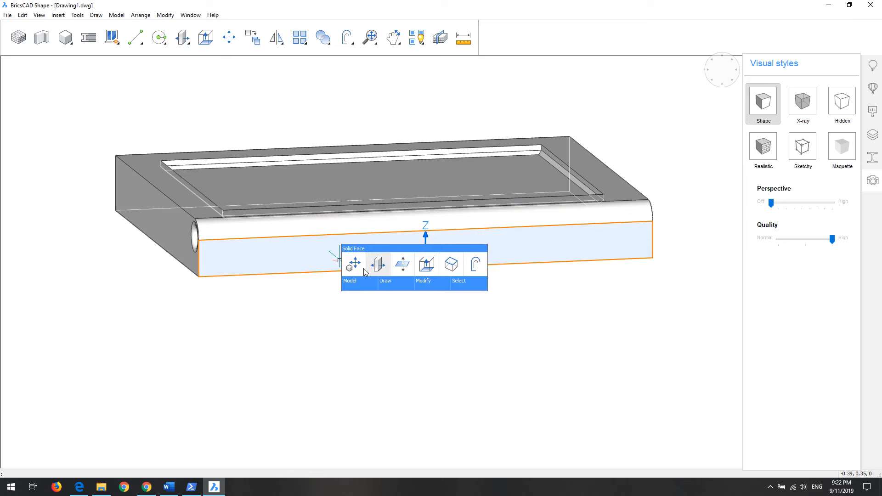
mouse_move(413, 291)
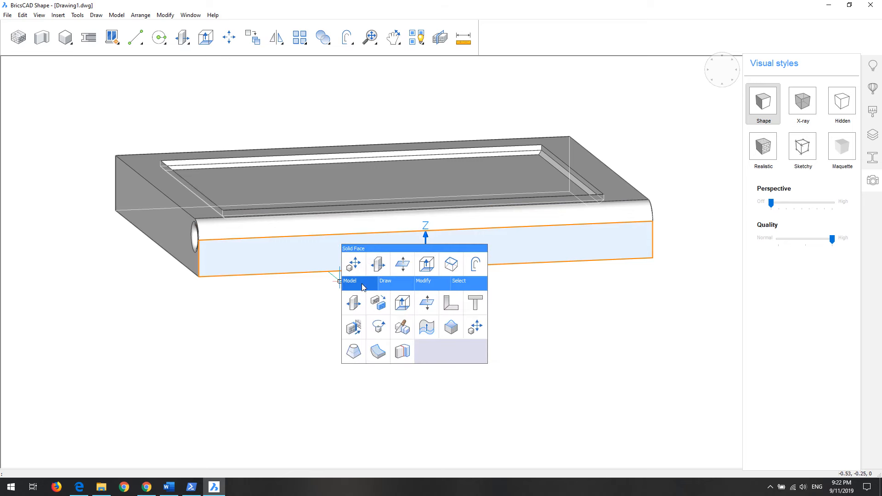
mouse_move(334, 243)
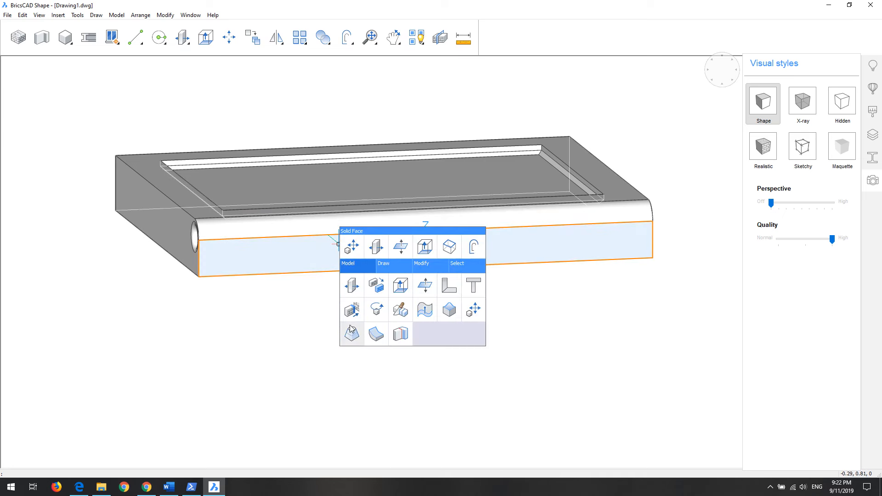
left_click(400, 335)
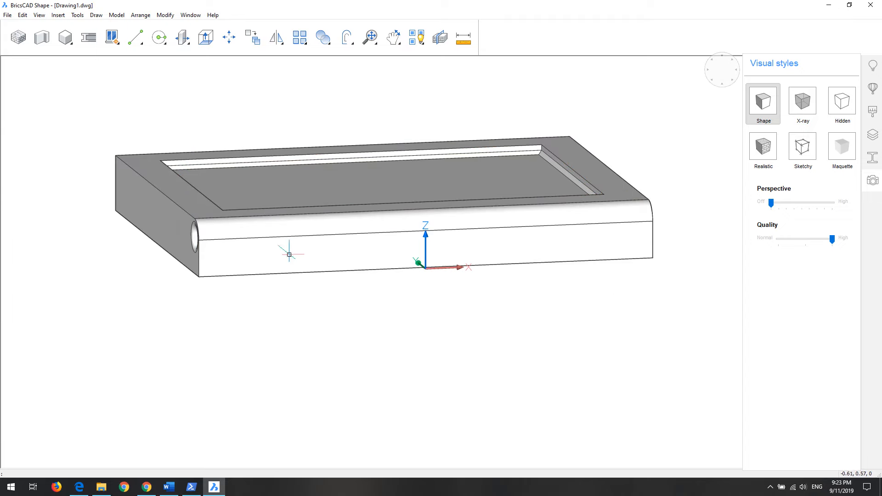
Examine the slab's filleted long edge, through hole, end faces and recess corners from several sides
middle_click_drag(289, 254, 394, 272, "shift")
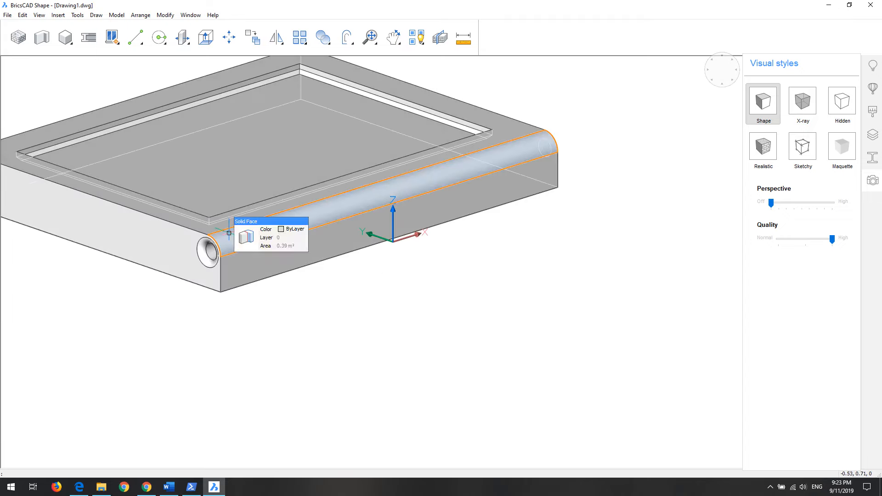
middle_click_drag(228, 233, 212, 217, "shift")
middle_click_drag(250, 177, 431, 225)
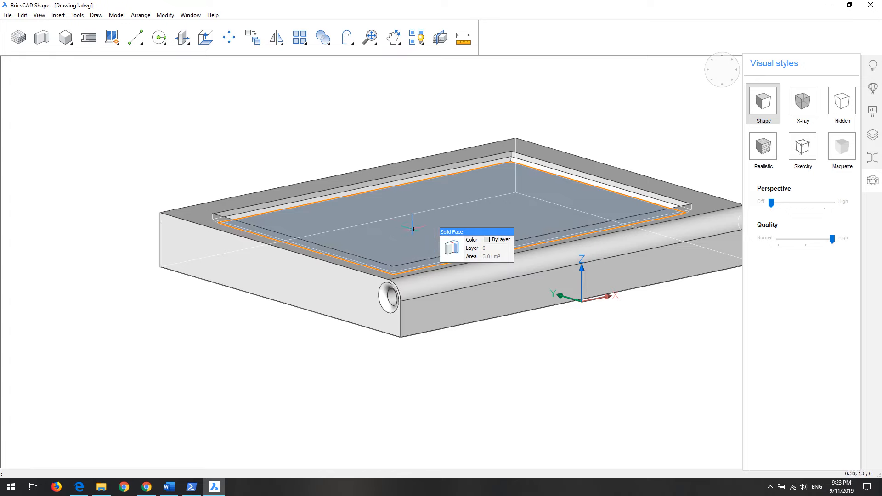
middle_click_drag(232, 230, 559, 224, "shift")
middle_click_drag(112, 189, 361, 214)
middle_click_drag(230, 242, 195, 252, "shift")
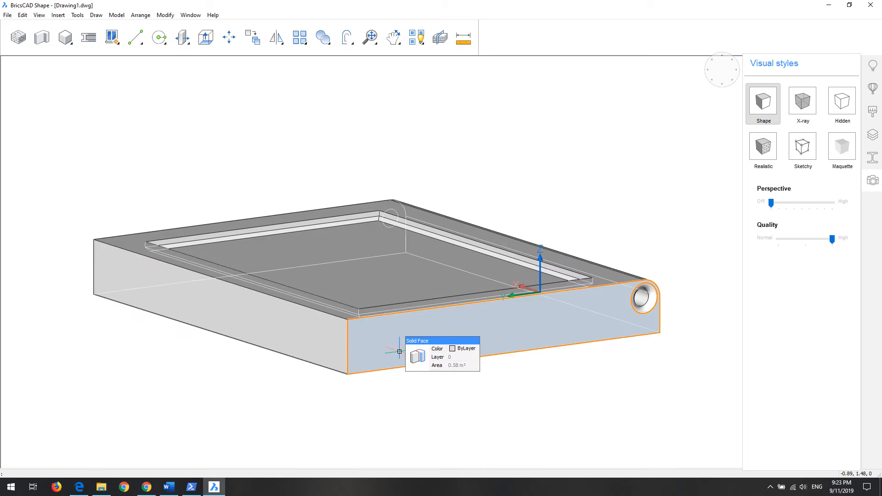
middle_click_drag(578, 291, 288, 310, "shift")
middle_click_drag(584, 225, 232, 207)
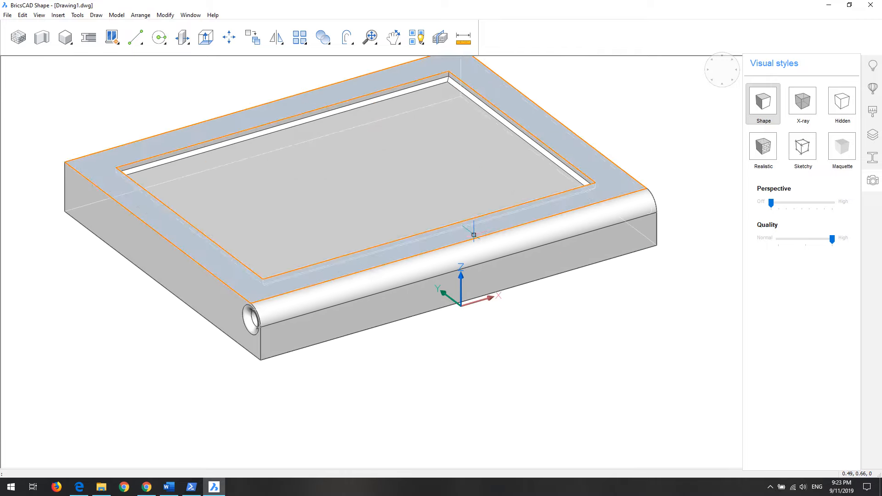
middle_click_drag(473, 234, 268, 266, "shift")
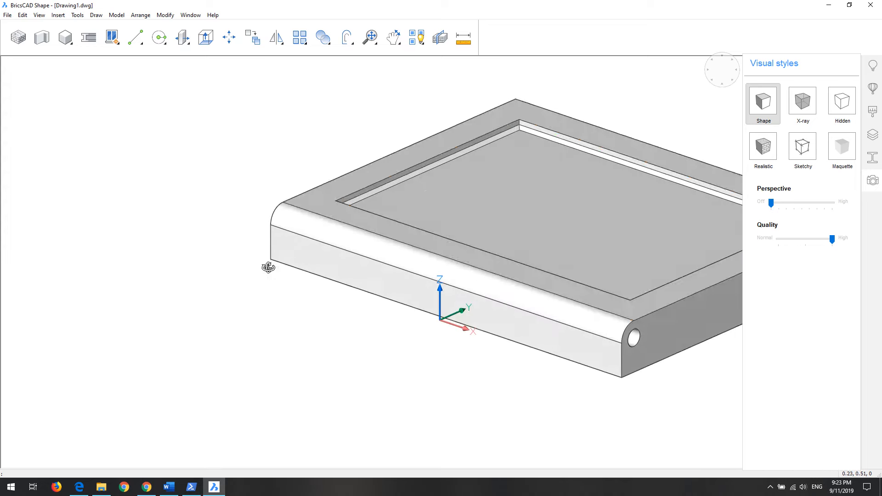
scroll(371, 183, "up", 5)
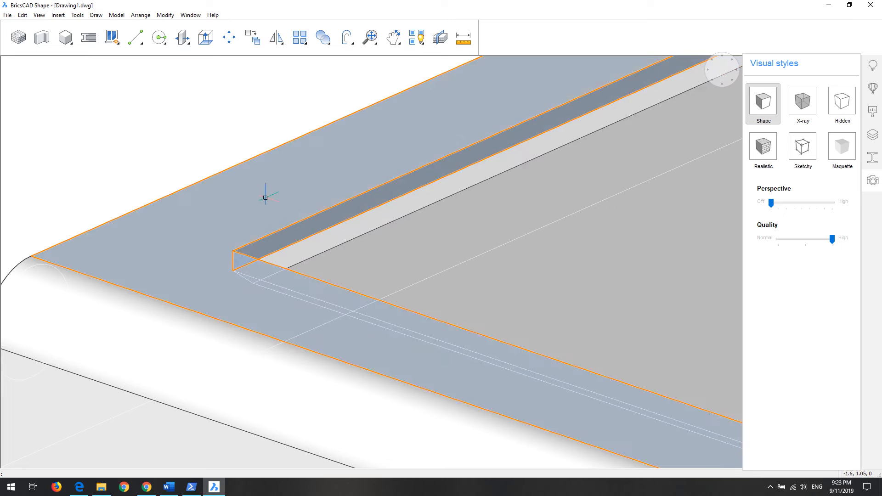
scroll(322, 268, "down", 3)
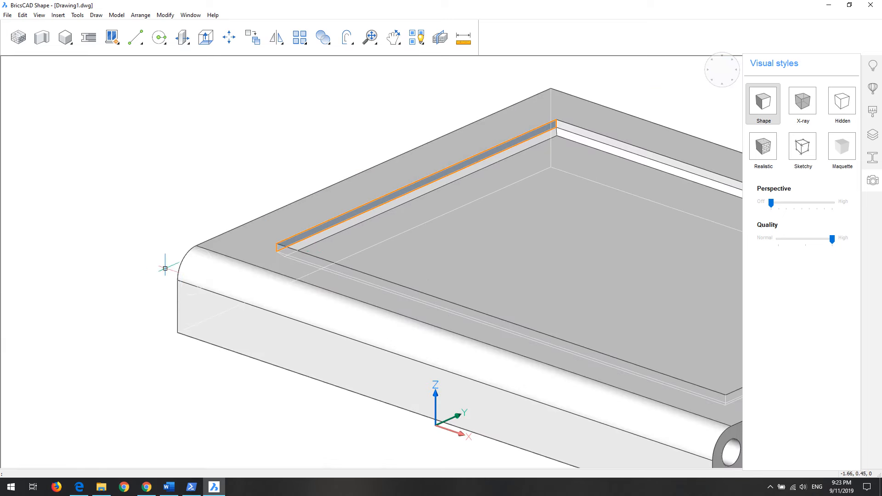
scroll(213, 232, "down", 6)
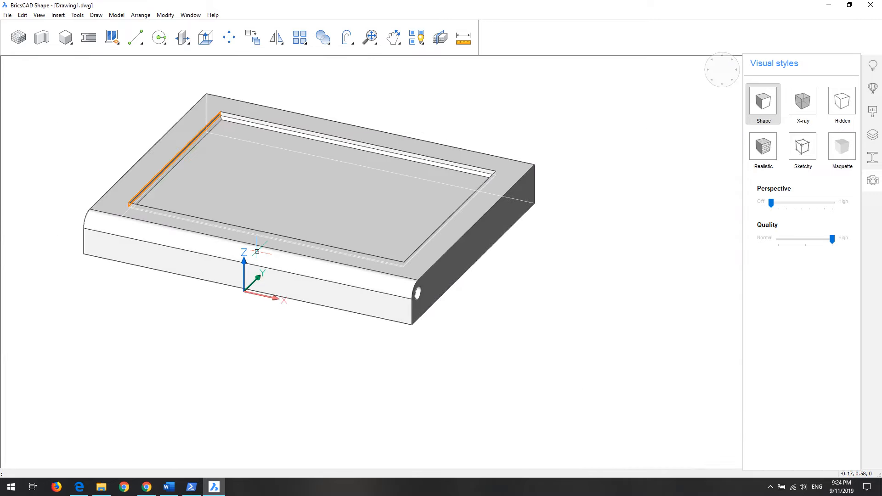
Select the end face, the hole's fillet and the adjacent recess side faces, and move them together about 1.1 m inward from the slab's lower corner
middle_click_drag(166, 250, 121, 255, "shift")
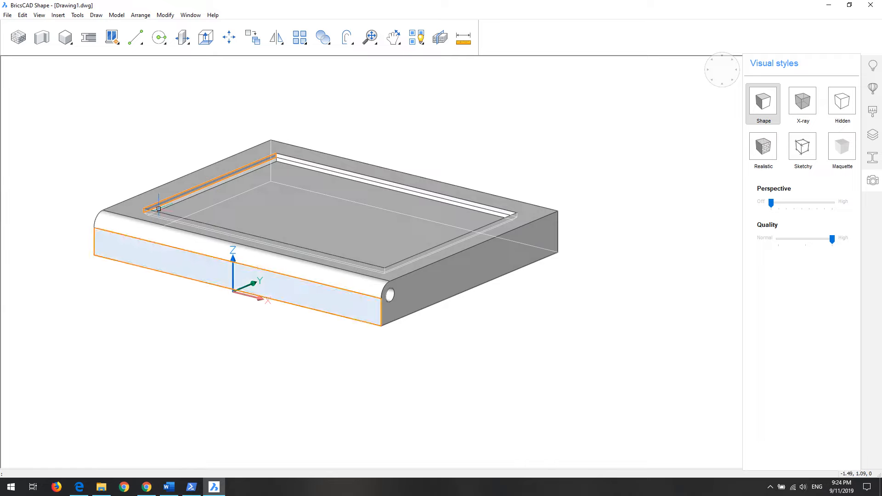
scroll(171, 202, "up", 6)
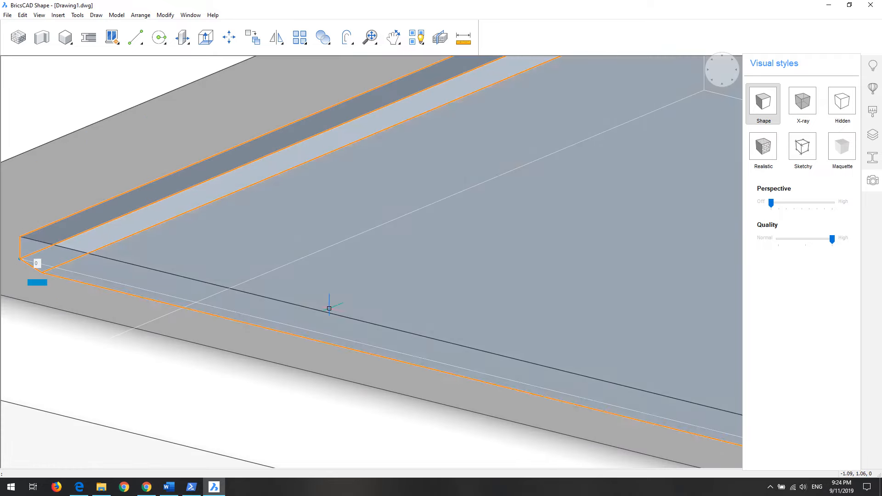
scroll(329, 304, "down", 6)
middle_click_drag(247, 347, 134, 314, "shift")
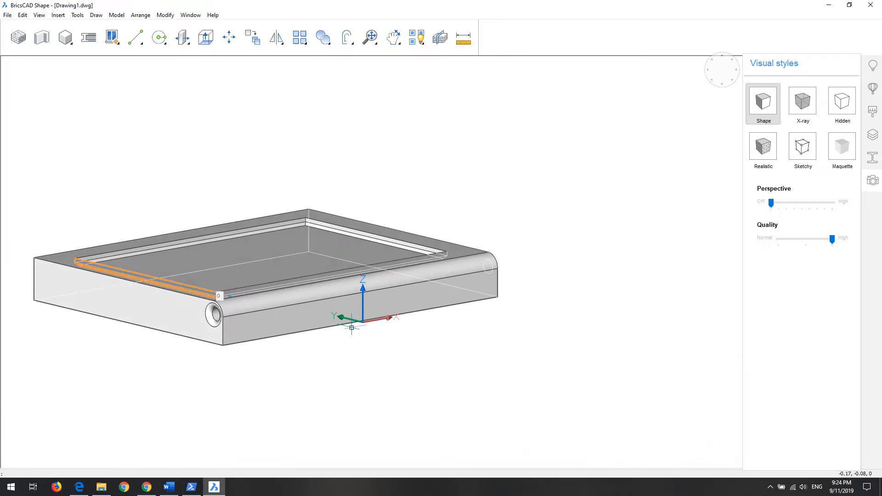
scroll(196, 320, "up", 5)
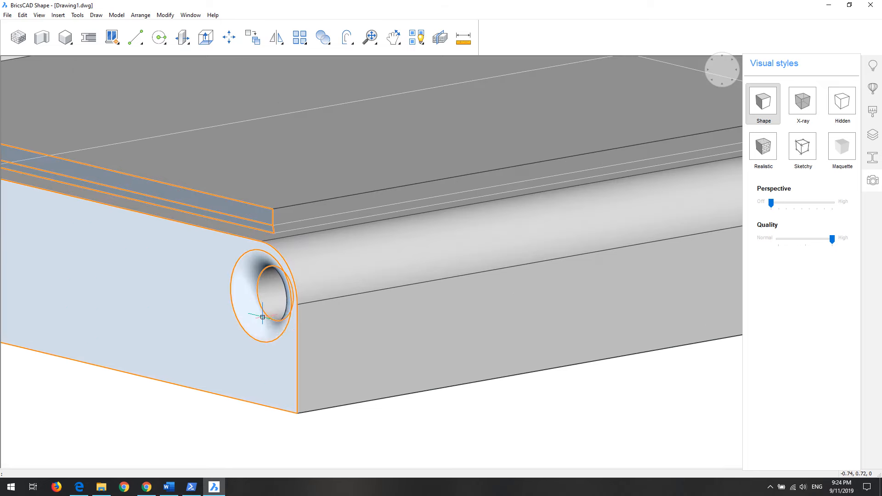
mouse_move(275, 328)
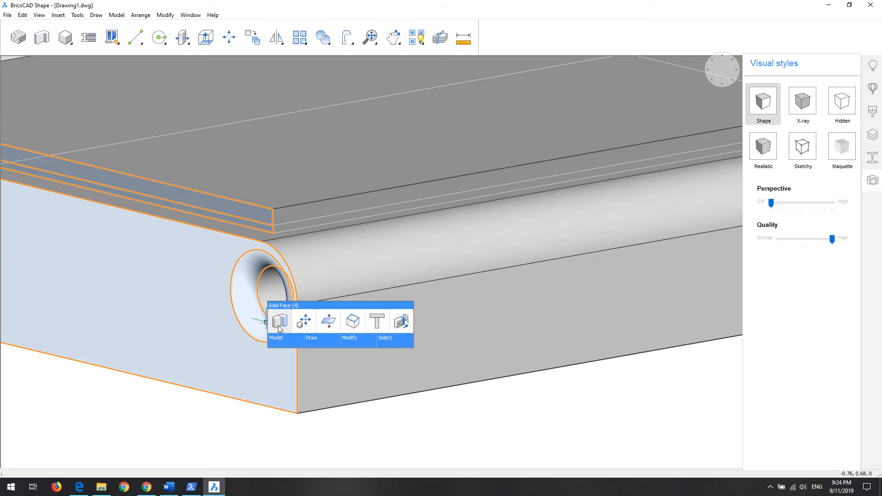
left_click(306, 326)
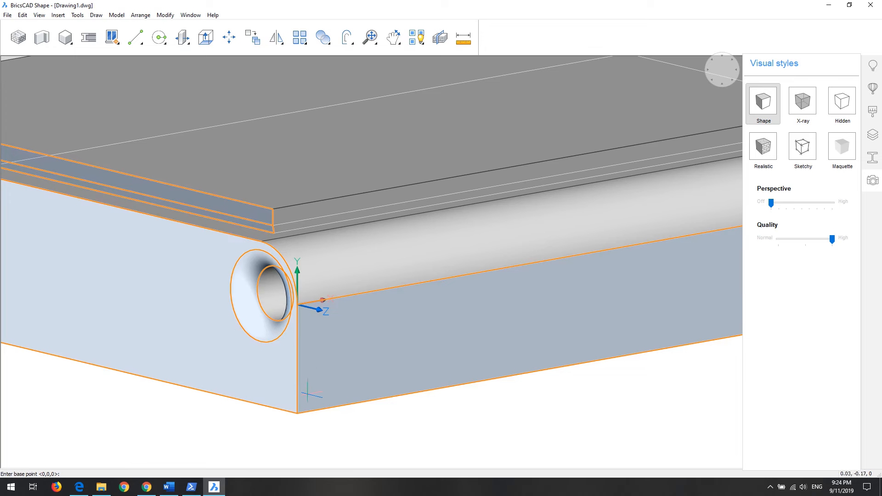
scroll(297, 413, "down", 2)
left_click(296, 413)
scroll(325, 400, "down", 4)
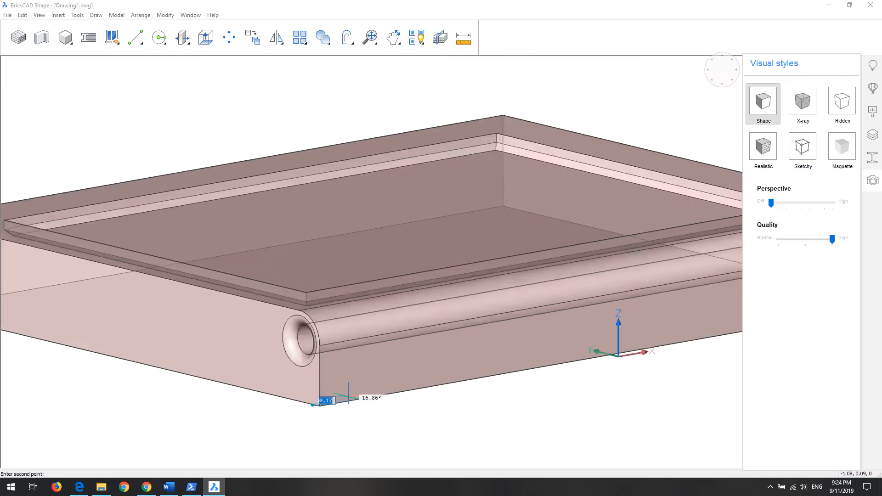
type("1")
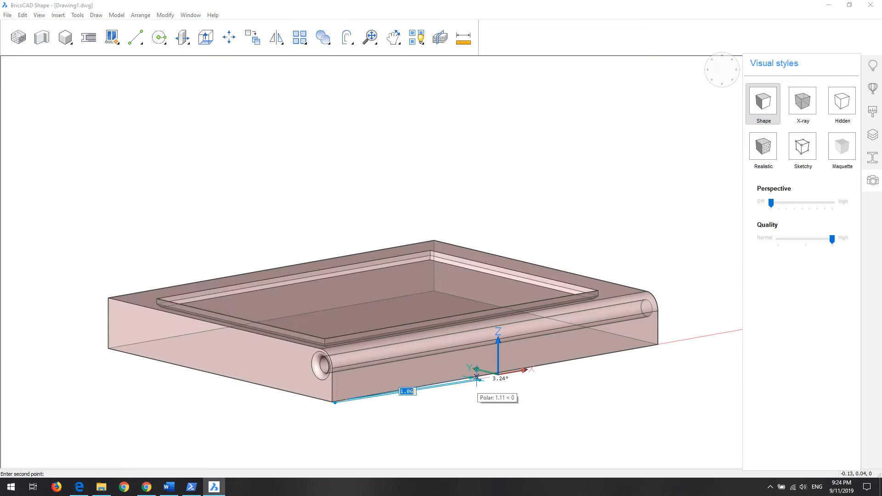
type(".1")
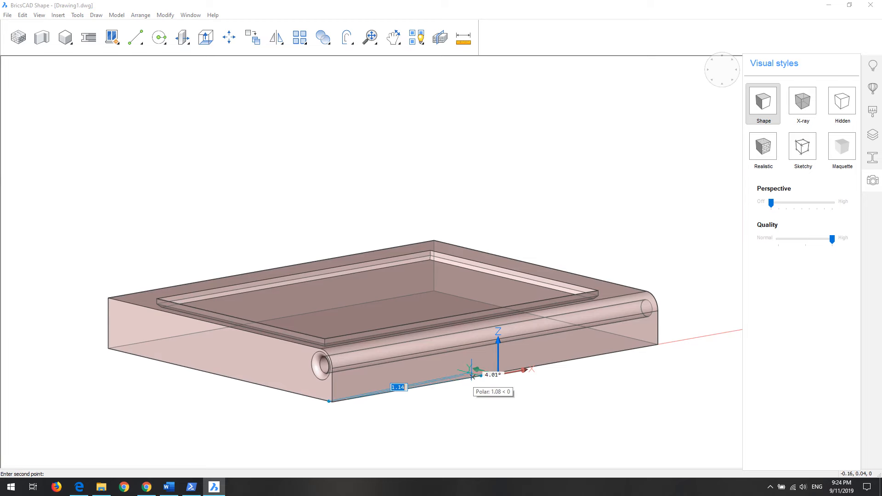
key("Return")
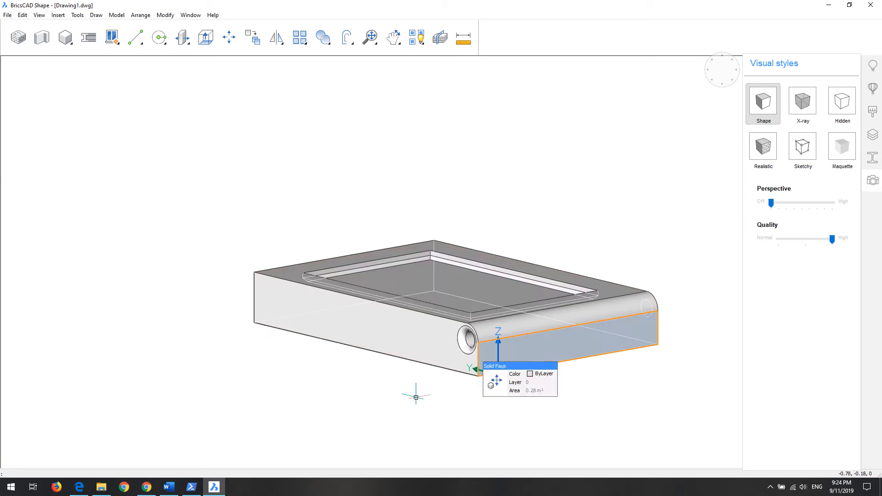
Examine the shortened slab's end face, filleted hole opening and recess corners from several sides
middle_click_drag(418, 390, 366, 305, "shift")
scroll(452, 277, "up", 5)
scroll(452, 278, "up", 3)
scroll(423, 319, "down", 6)
middle_click_drag(462, 299, 244, 220)
middle_click_drag(306, 253, 256, 329, "shift")
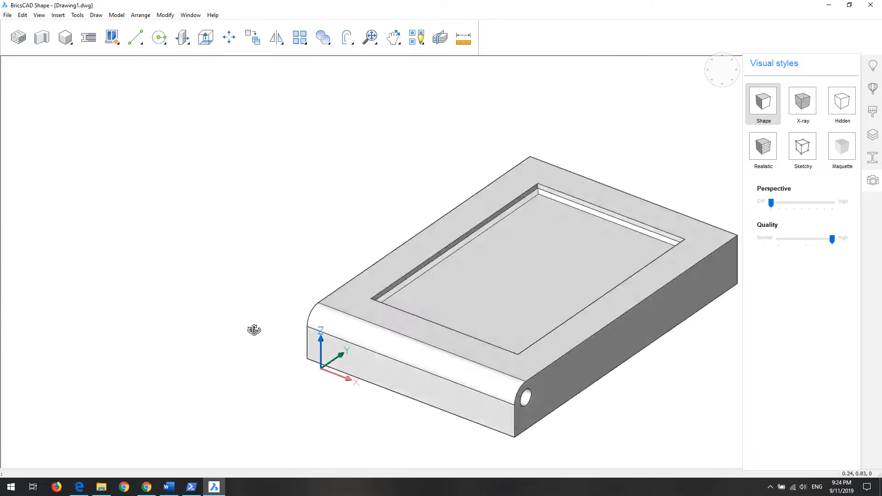
scroll(409, 275, "up", 8)
scroll(409, 275, "down", 8)
middle_click_drag(410, 275, 343, 288, "shift")
scroll(346, 278, "up", 3)
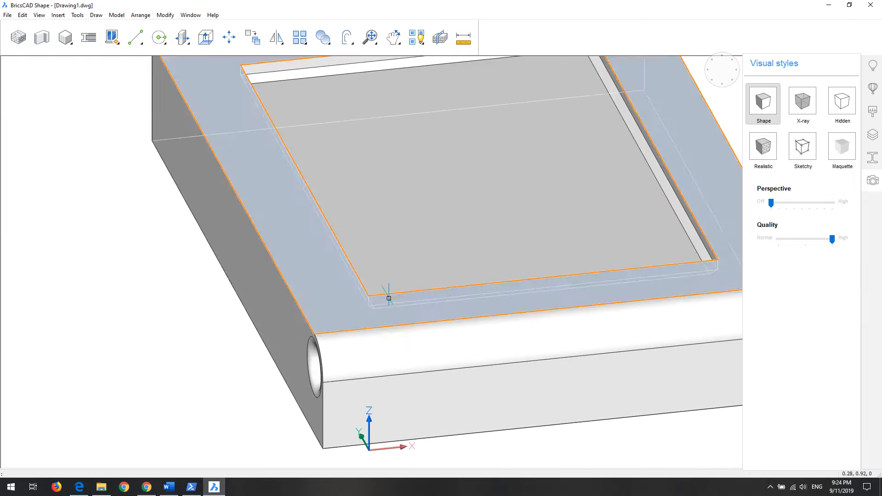
scroll(382, 298, "down", 1)
middle_click_drag(326, 322, 401, 337, "shift")
scroll(371, 275, "down", 4)
mouse_move(342, 279)
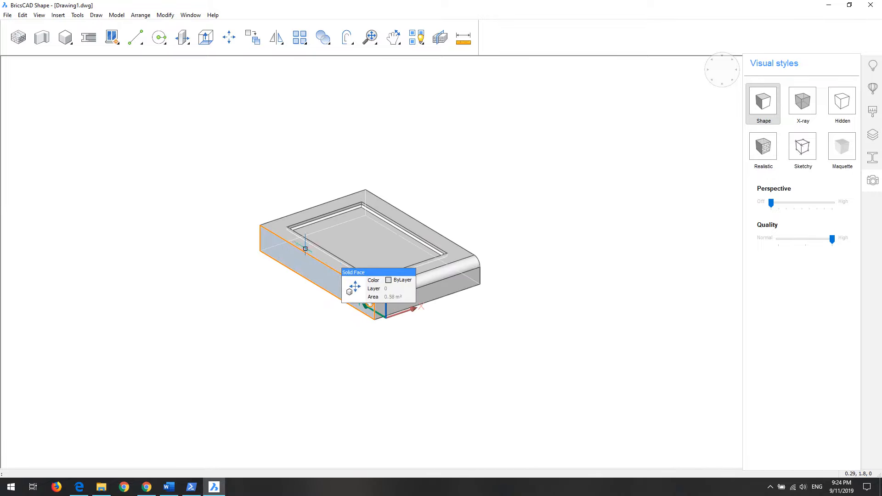
scroll(304, 249, "up", 3)
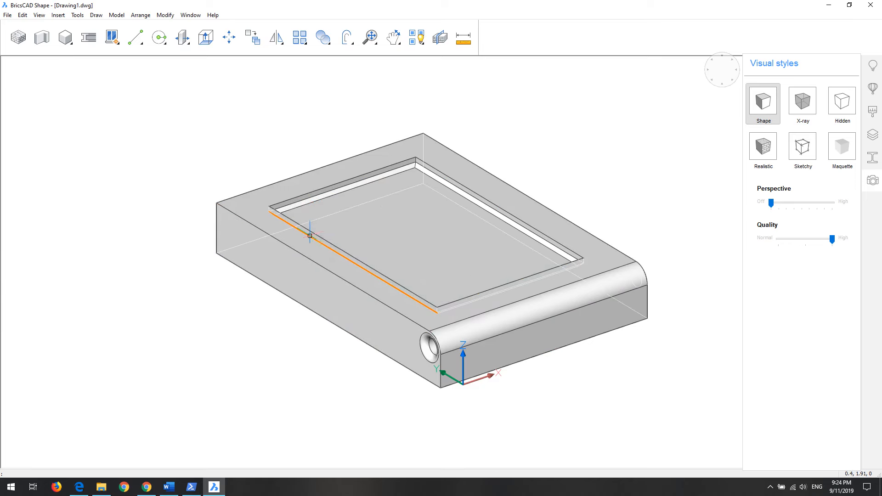
mouse_move(309, 236)
scroll(271, 197, "up", 3)
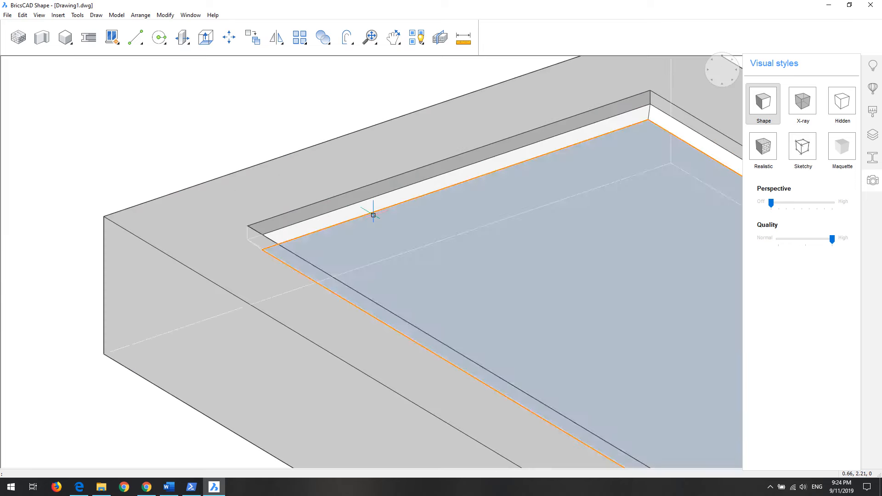
scroll(372, 213, "down", 5)
scroll(428, 229, "up", 4)
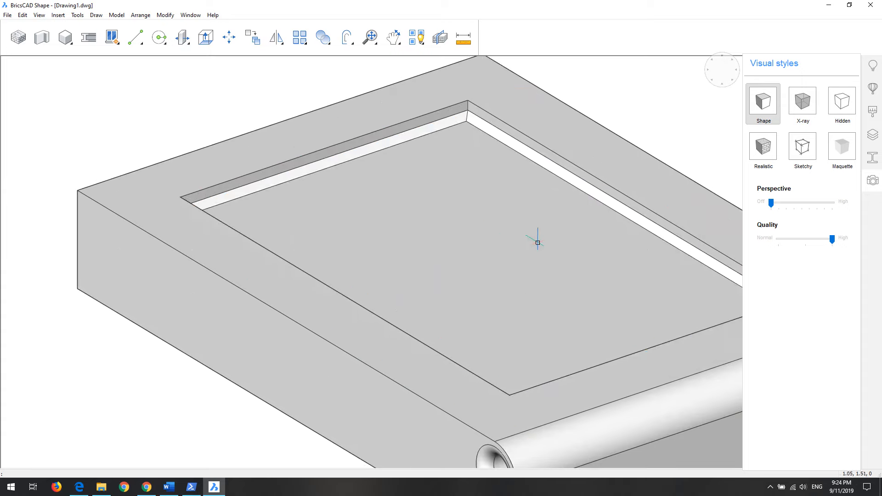
Switch to a straight top view of the slab and its recess
left_click(709, 82)
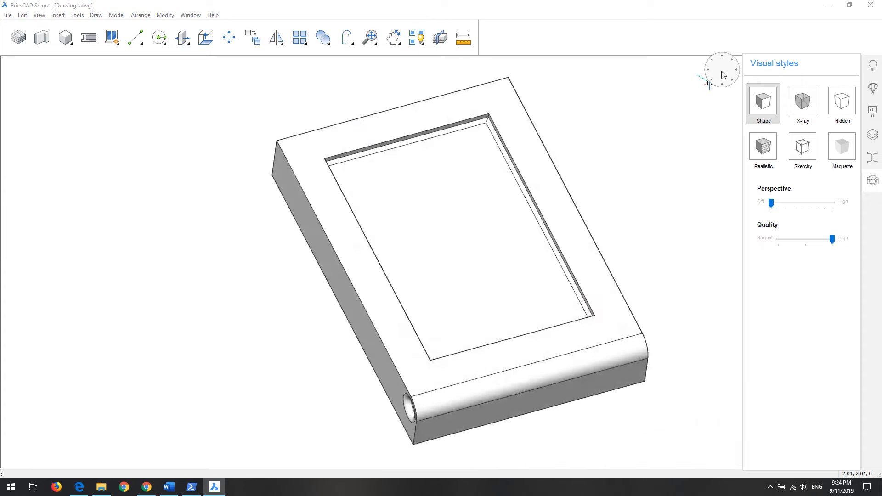
mouse_move(434, 157)
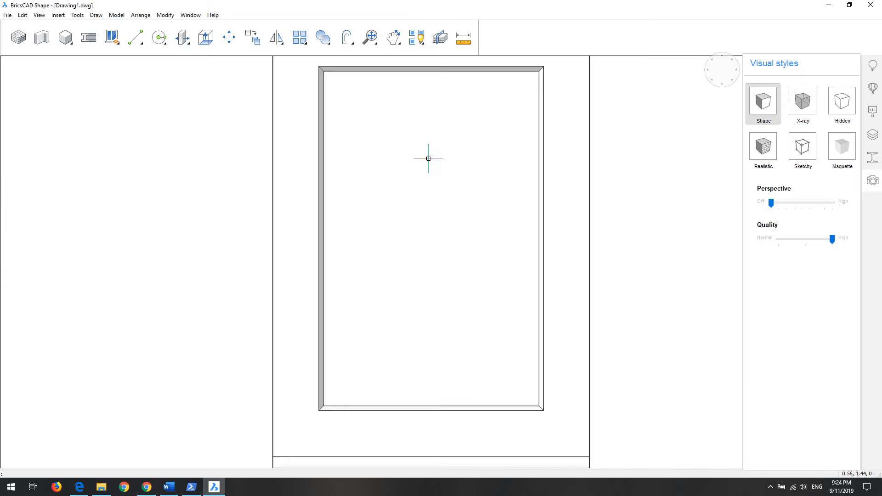
scroll(427, 158, "up", 3)
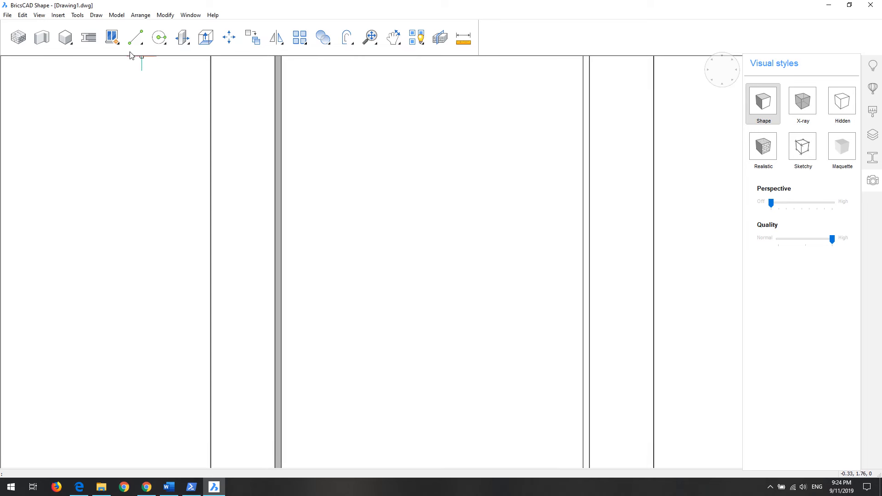
left_click(154, 41)
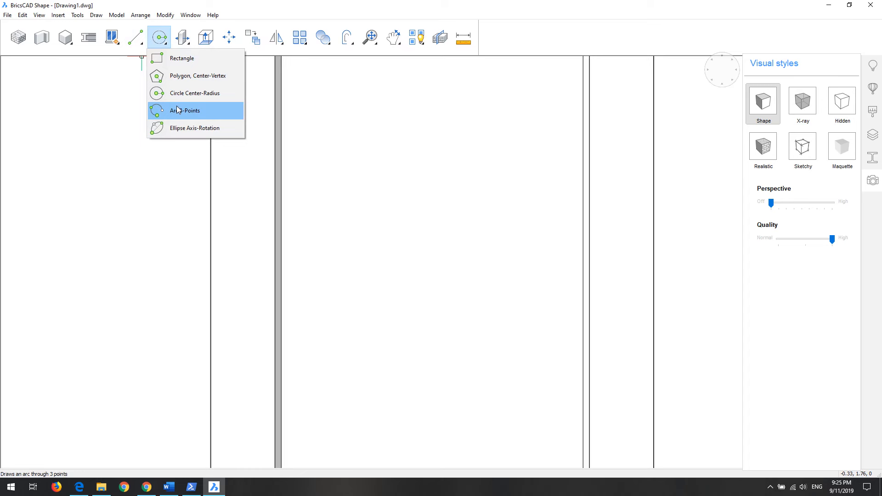
left_click(175, 57)
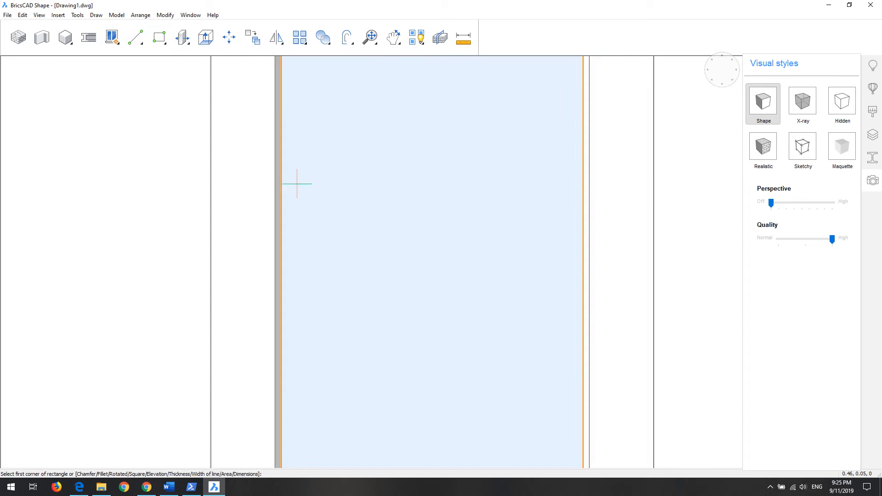
scroll(426, 197, "down", 3)
scroll(437, 196, "up", 2)
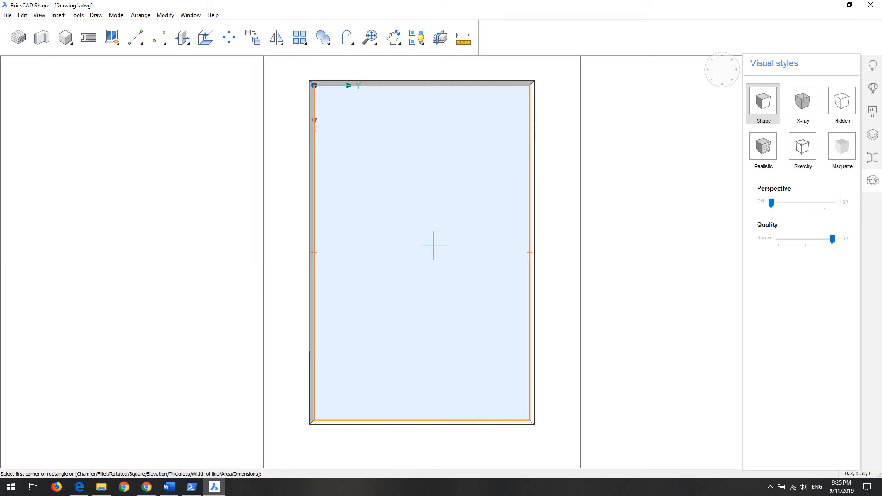
scroll(433, 245, "down", 3)
middle_click_drag(427, 250, 376, 228)
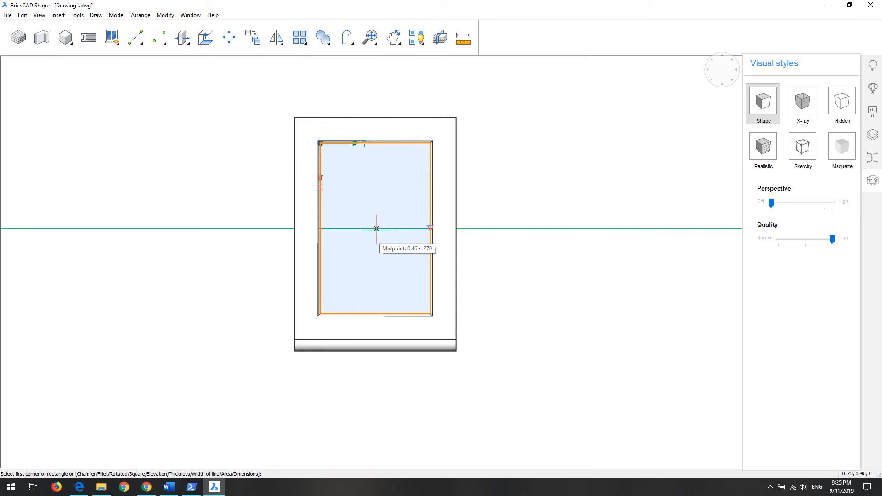
key("Escape")
left_click(159, 40)
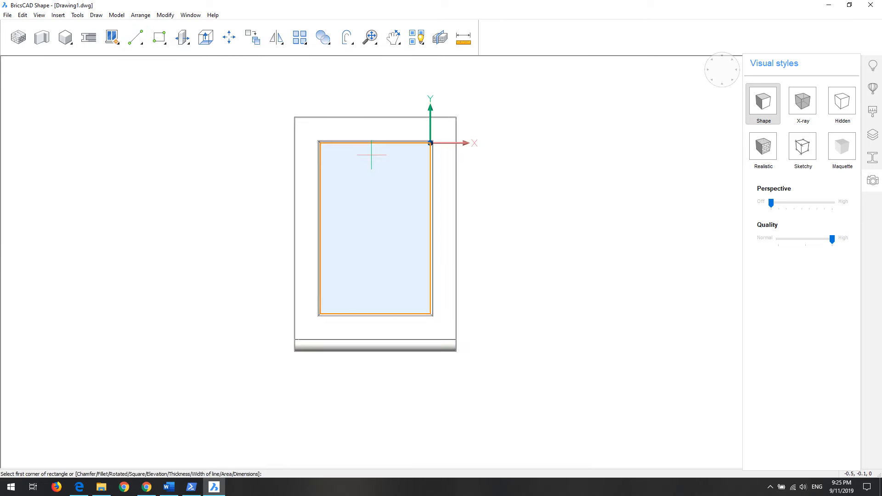
scroll(370, 153, "up", 3)
scroll(370, 154, "down", 3)
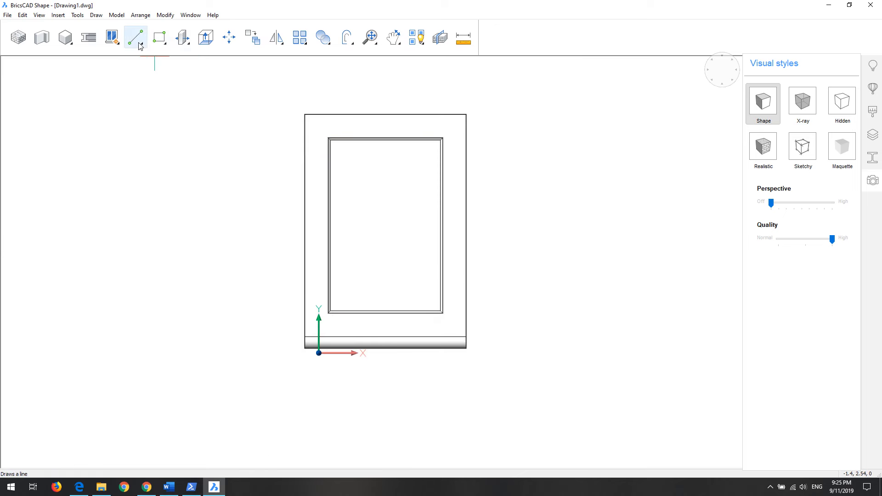
mouse_move(155, 42)
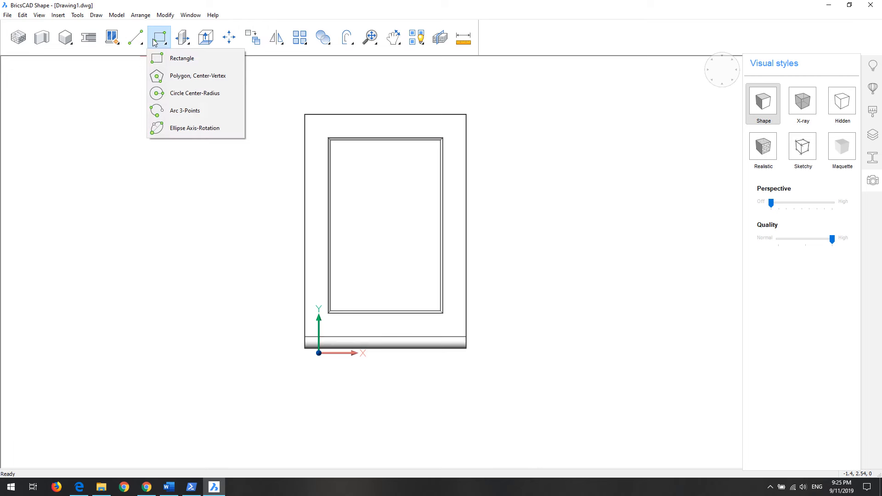
left_click(116, 15)
mouse_move(119, 40)
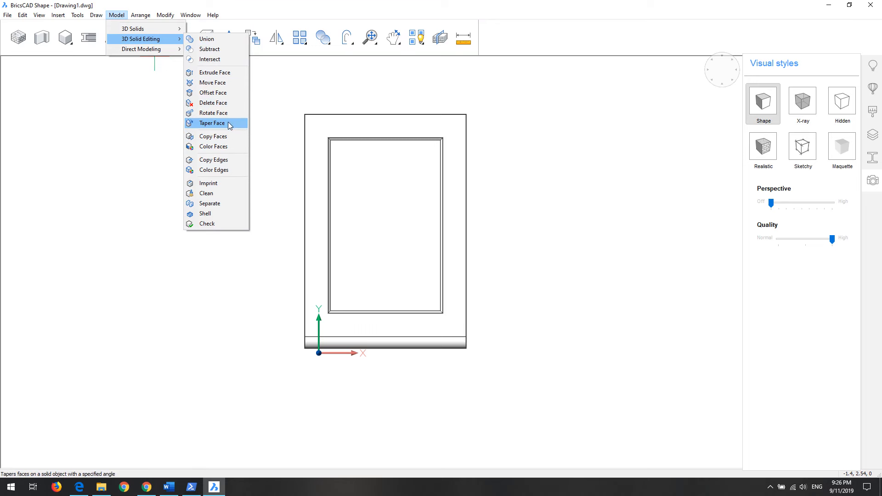
left_click(298, 76)
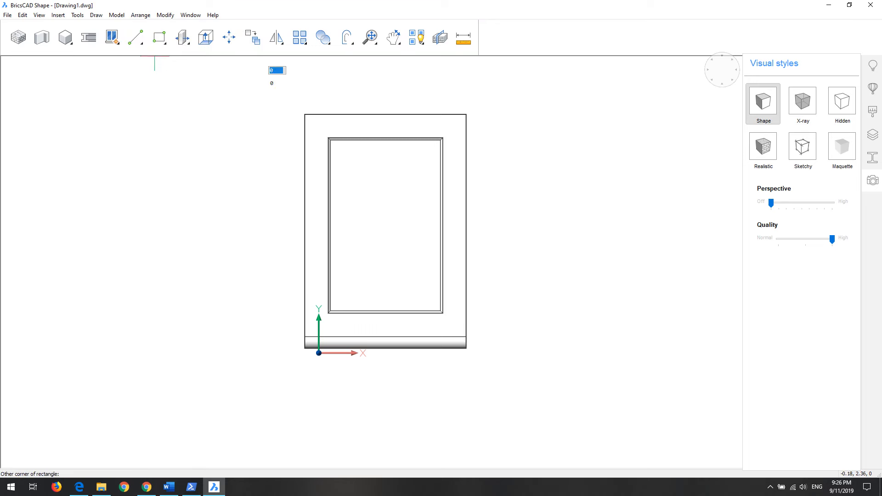
key("Escape")
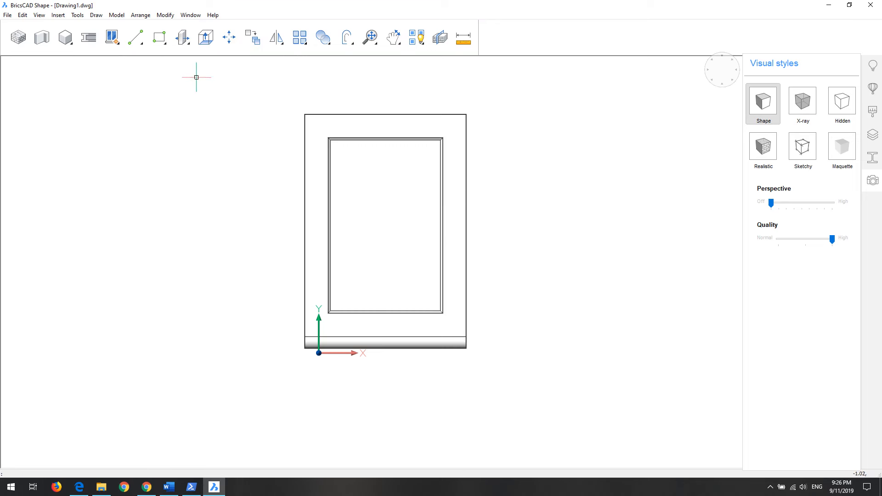
Draw a line across the recess floor between the midpoints of its two short edges
left_click(140, 44)
scroll(428, 234, "up", 2)
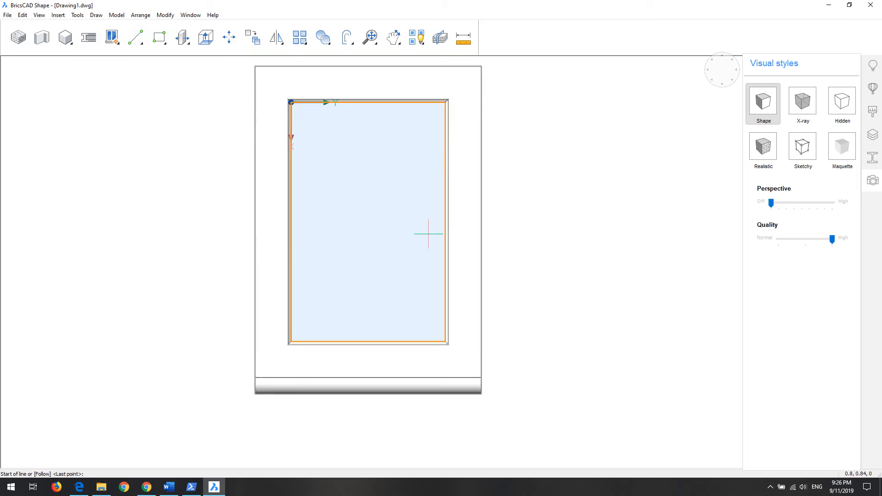
left_click(137, 42)
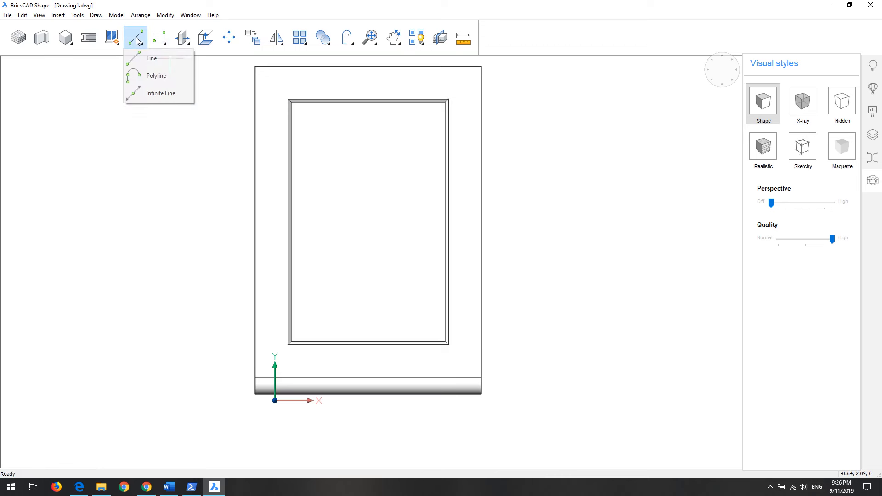
left_click(151, 58)
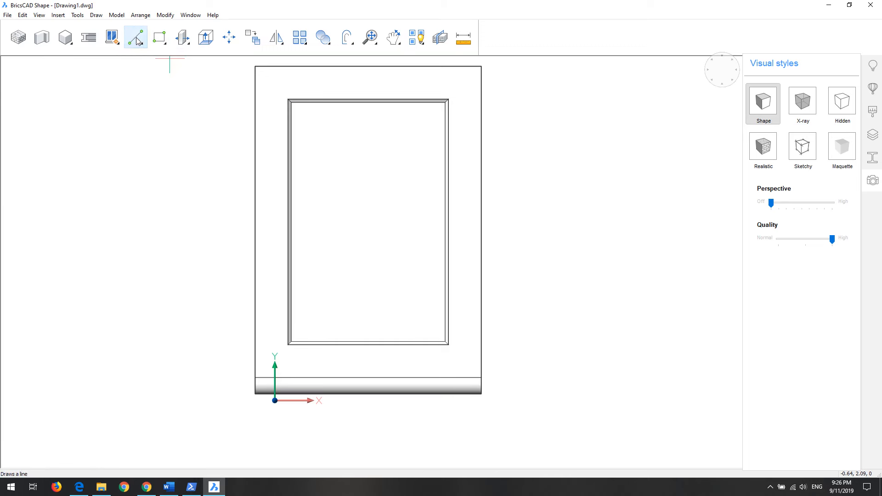
key("Escape")
left_click(143, 40)
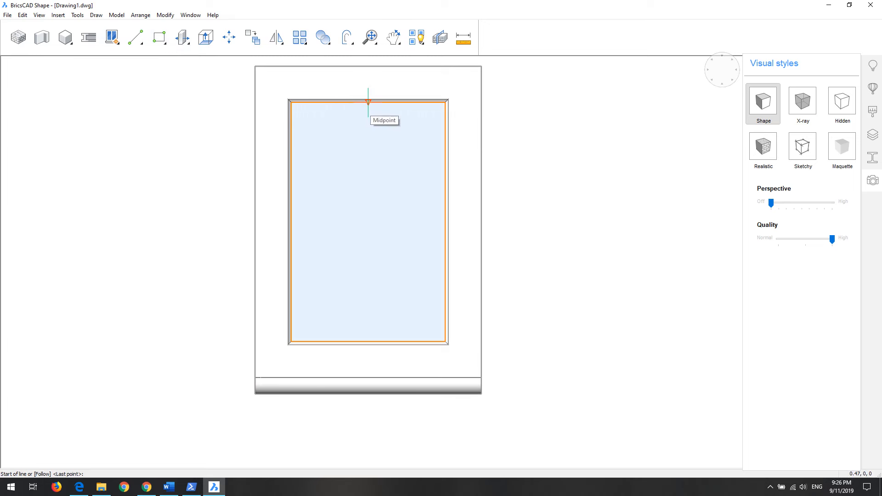
left_click(368, 102)
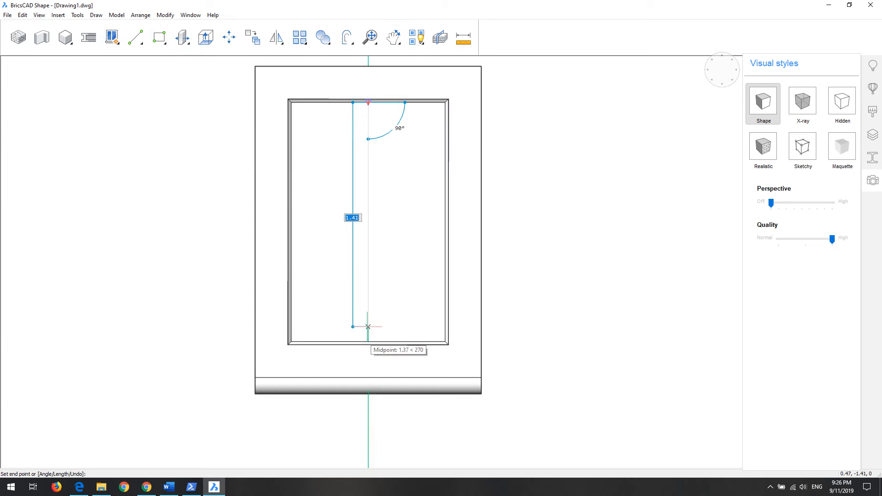
left_click(368, 341)
key("Escape")
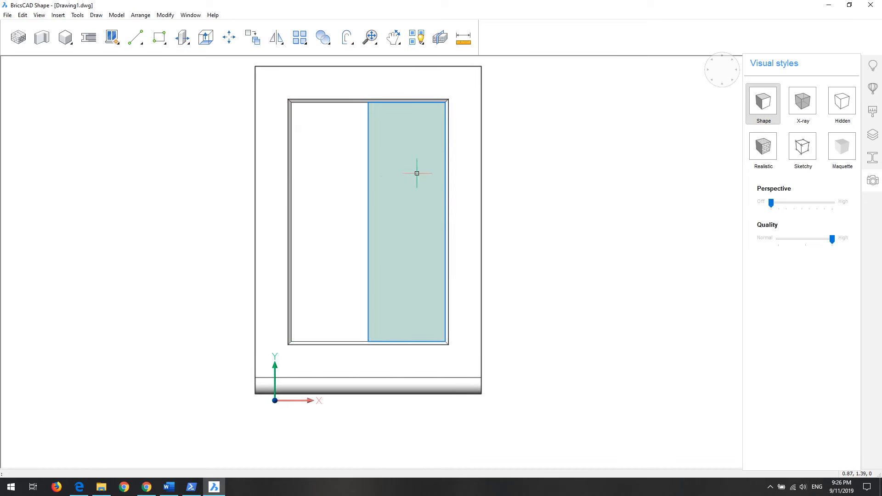
Draw a second line across the recess floor between the midpoints of its two long edges
left_click(132, 39)
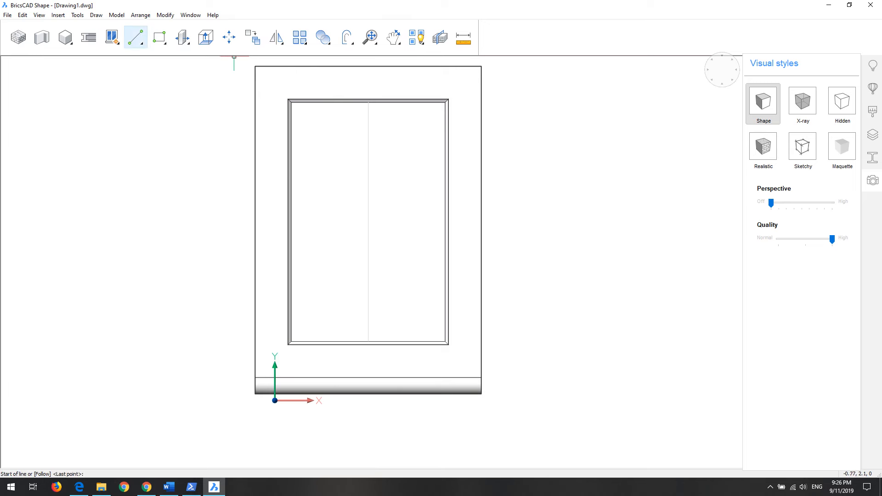
left_click(291, 221)
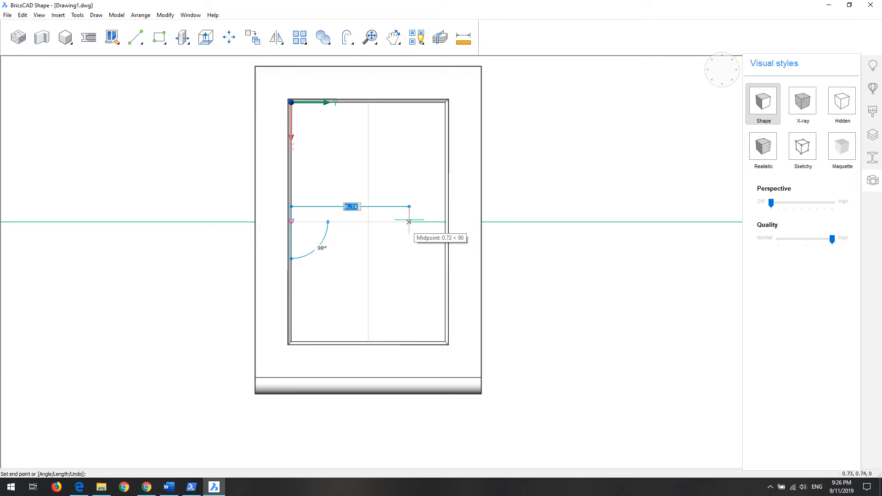
left_click(445, 222)
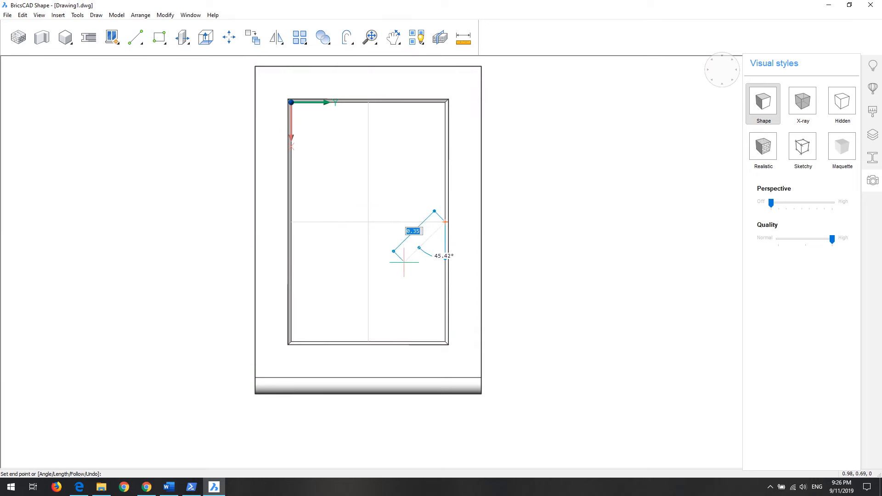
key("Escape")
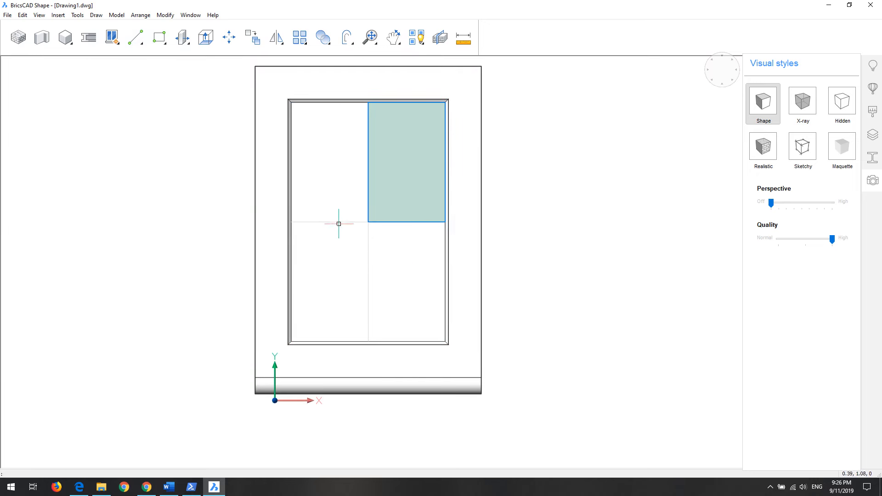
Draw a 0.2 m line from the midpoint of the lengthwise centre line's upper half, perpendicular to it toward the left recess wall
left_click(134, 41)
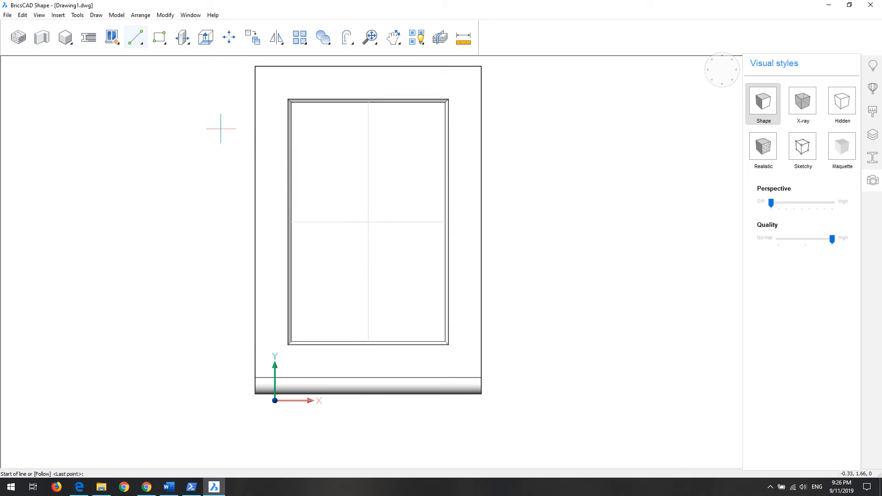
left_click(368, 161)
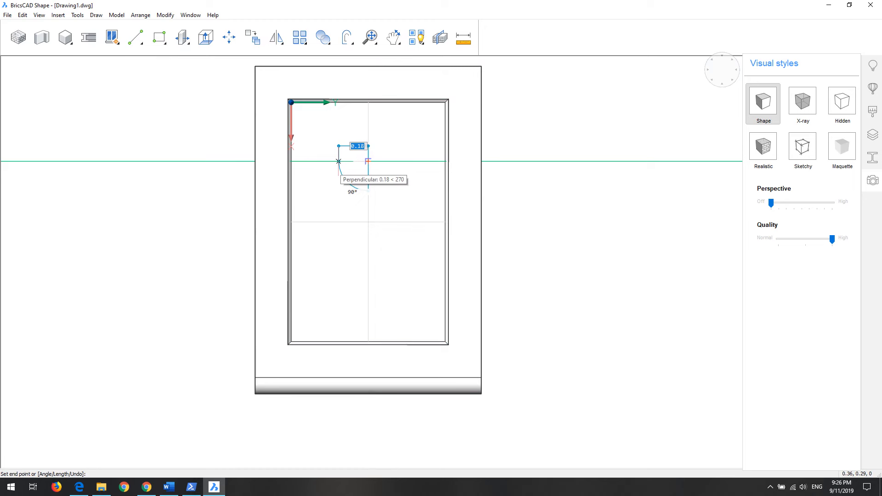
type("0.2")
key("Return")
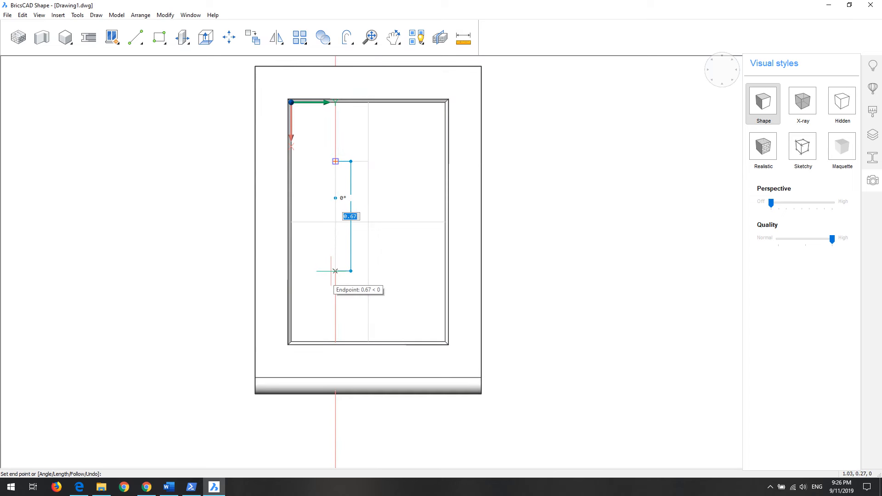
key("Escape")
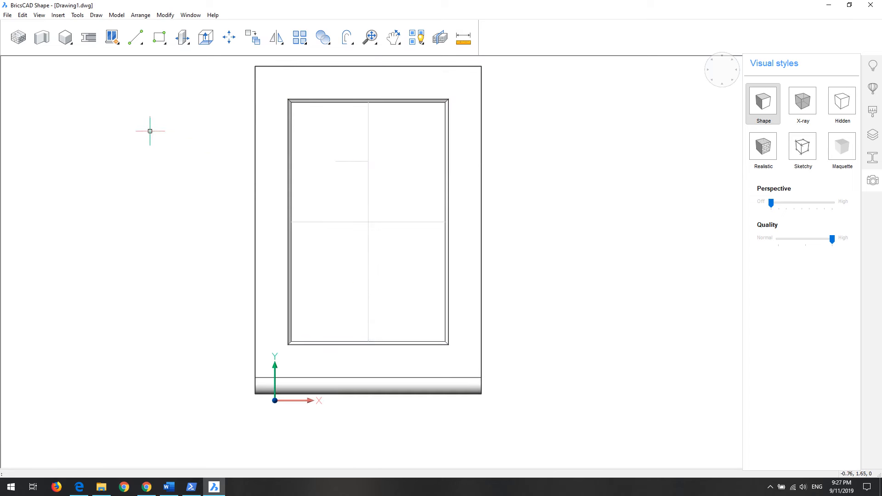
left_click(161, 45)
left_click(175, 57)
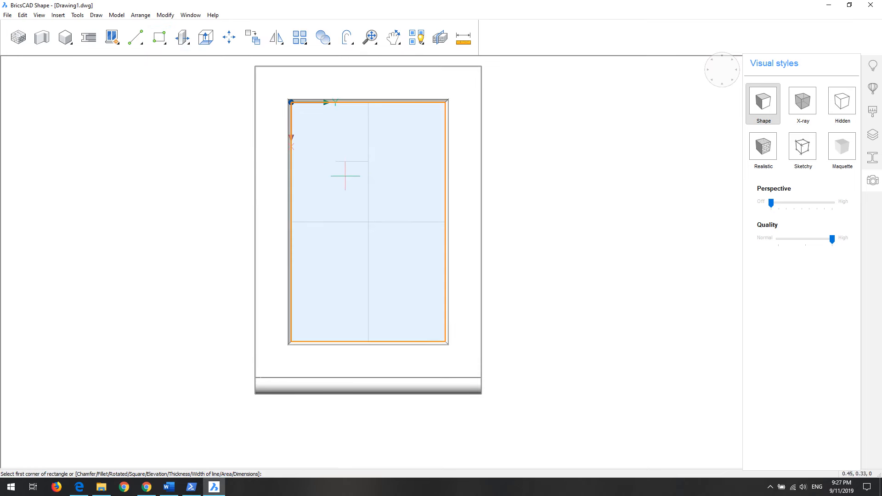
left_click(335, 161)
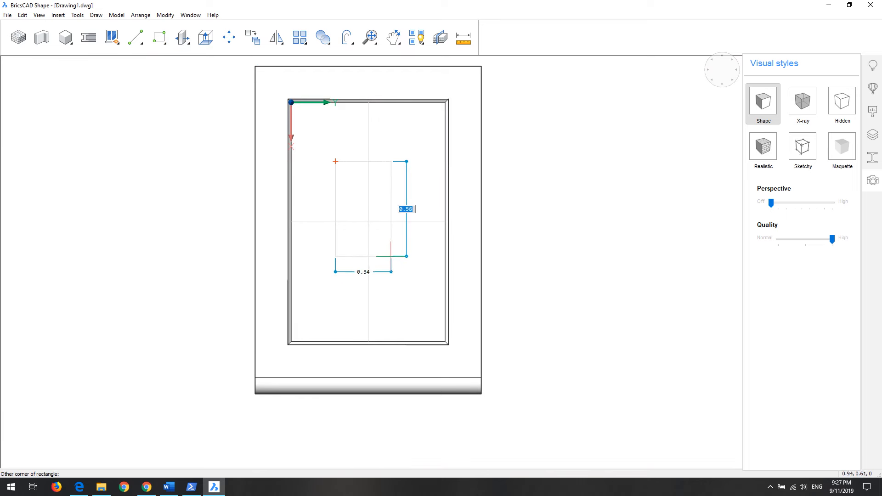
type("0.")
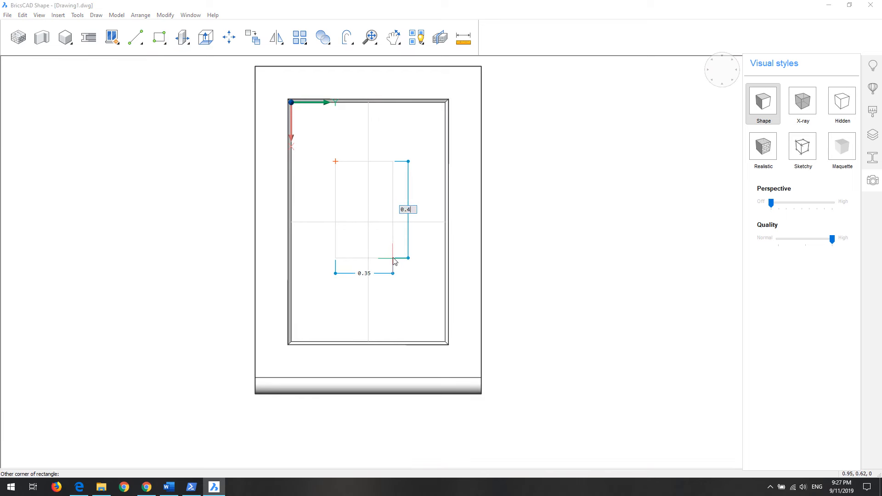
key("Return")
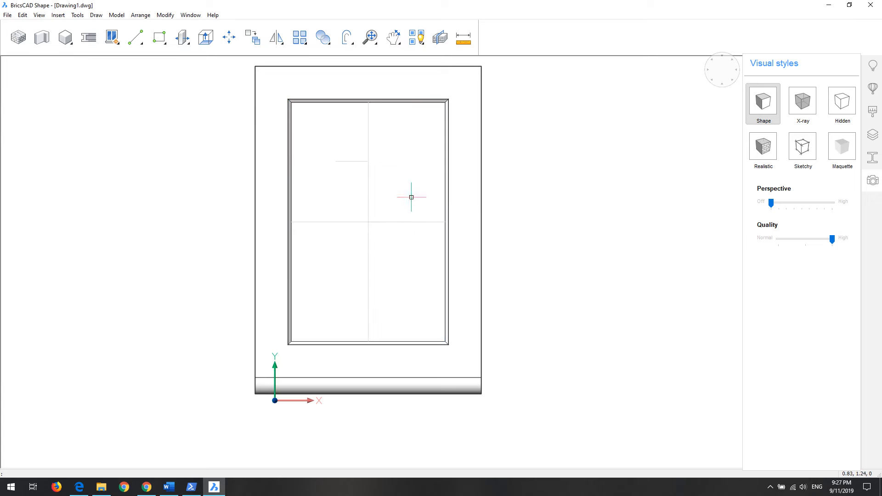
Draw a rectangle 0.8 m long and 0.4 m wide on the recess floor, starting at the short line's free end
left_click(159, 37)
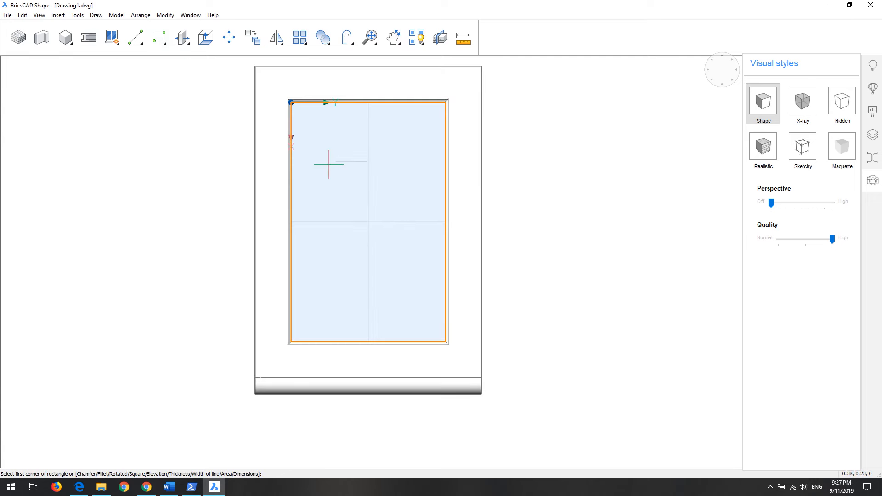
left_click(335, 161)
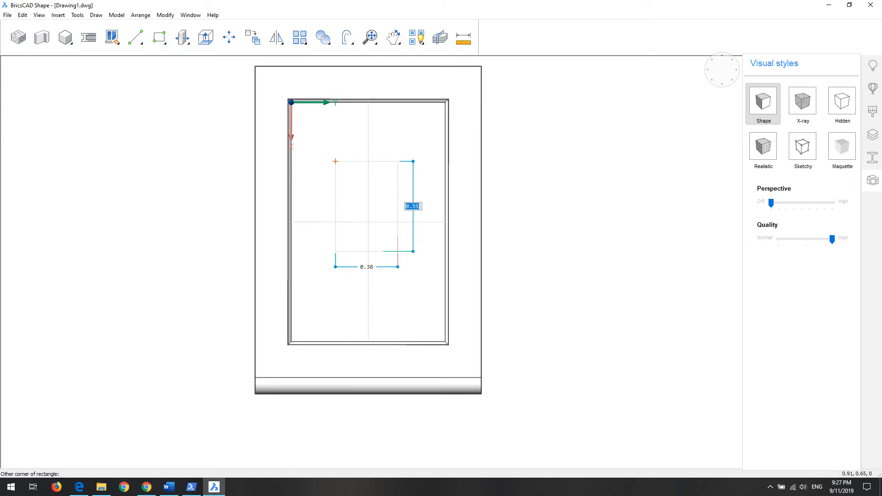
type("0")
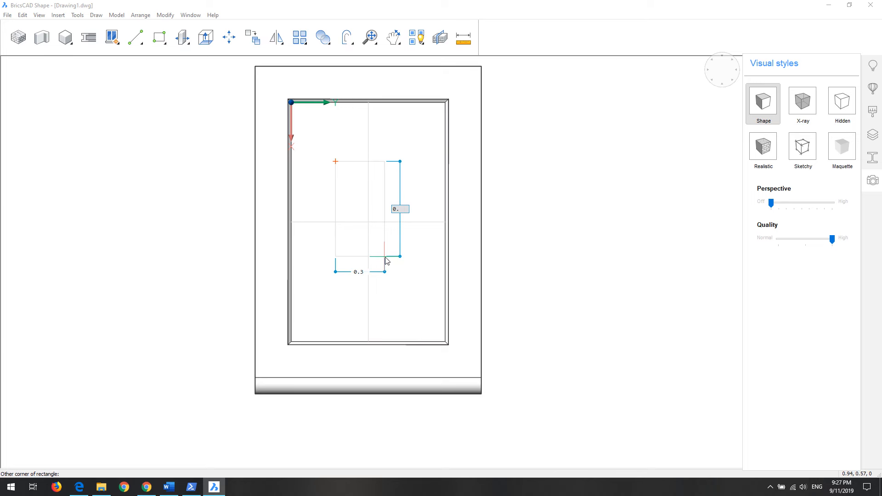
key("Tab")
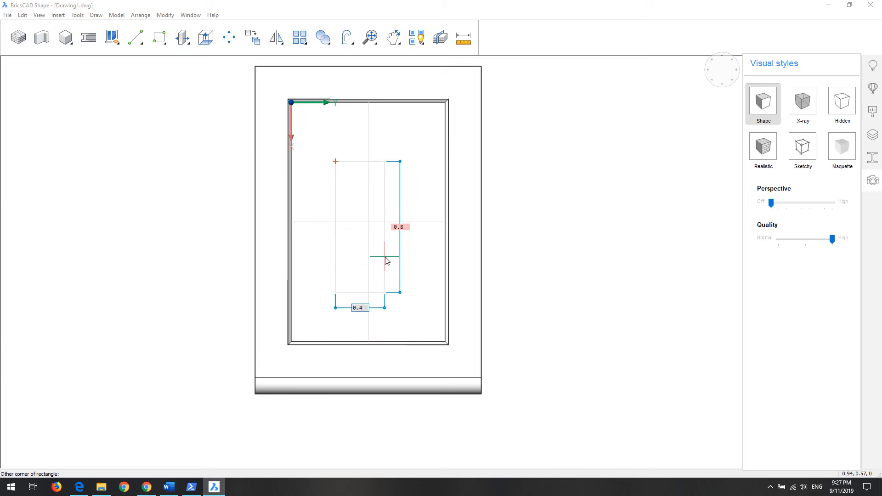
type("0.4")
key("Return")
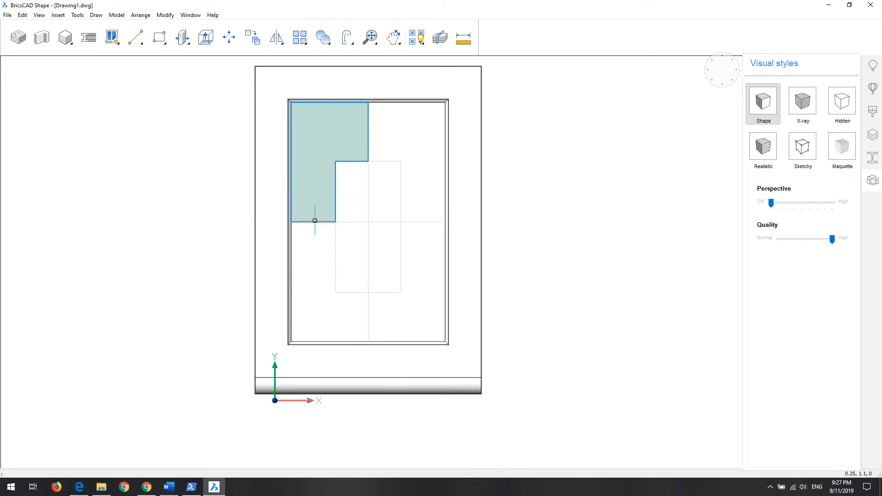
Move the slab solid about 1.38 m in the negative X direction, off the lines and rectangle drawn on its recess floor
scroll(313, 222, "up", 4)
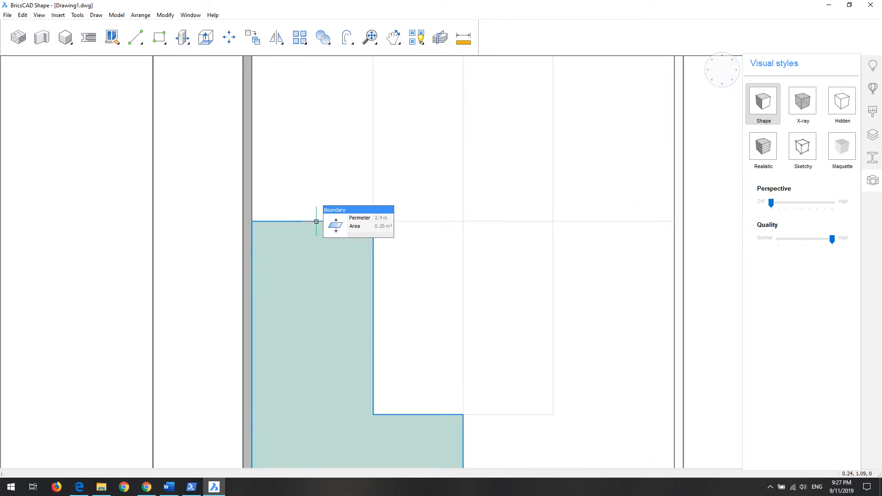
scroll(400, 252, "down", 4)
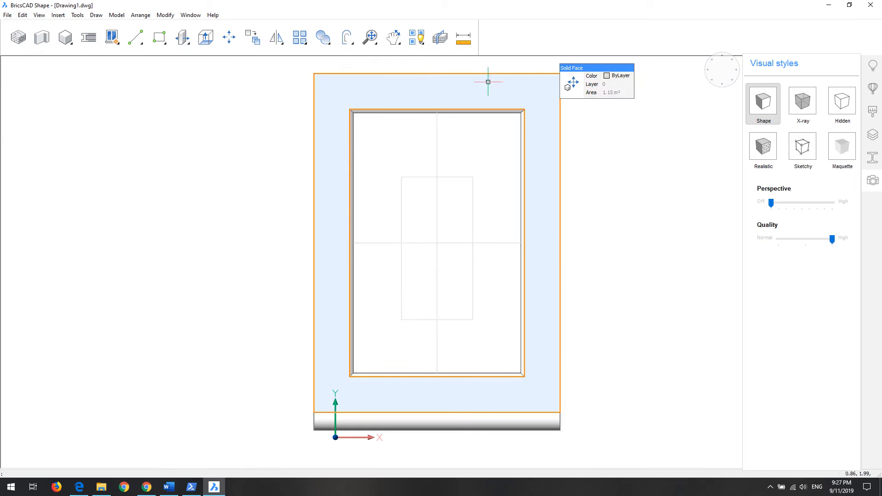
left_click(229, 37)
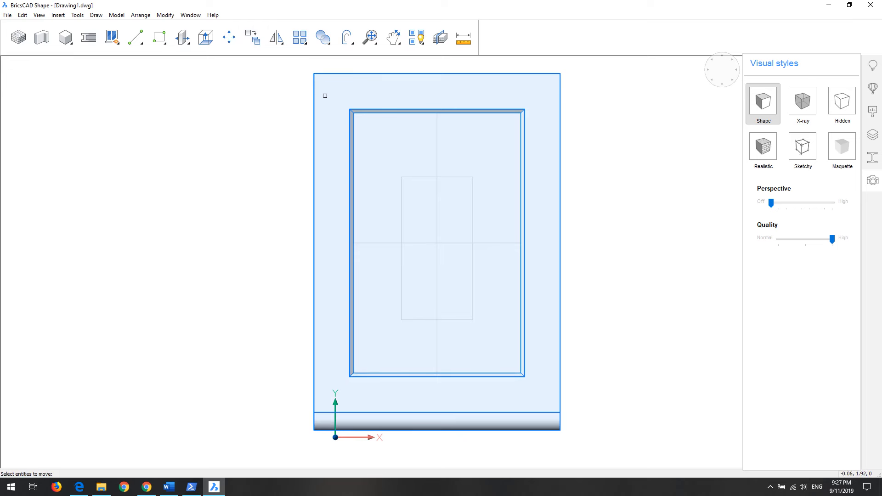
left_click(325, 95)
left_click(314, 74)
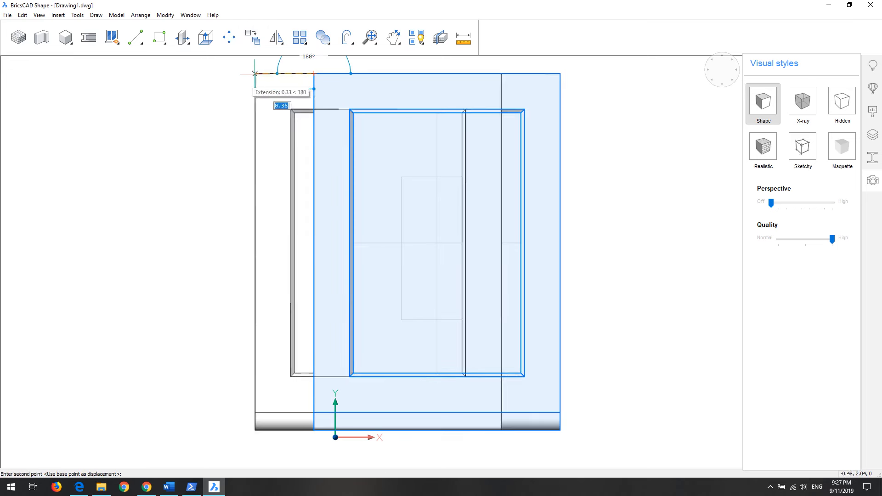
left_click(67, 71)
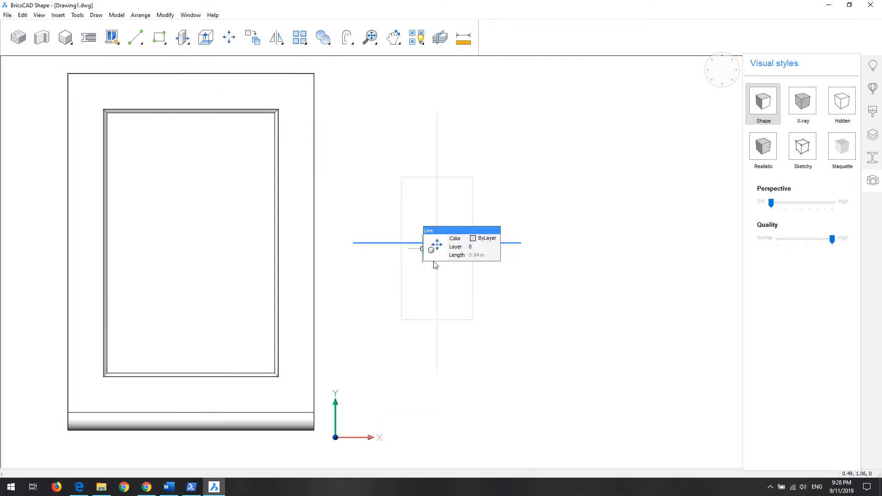
Trim both crossing lines to the rectangle's outline, and cut away the right half of the horizontal line inside it
left_click(542, 175)
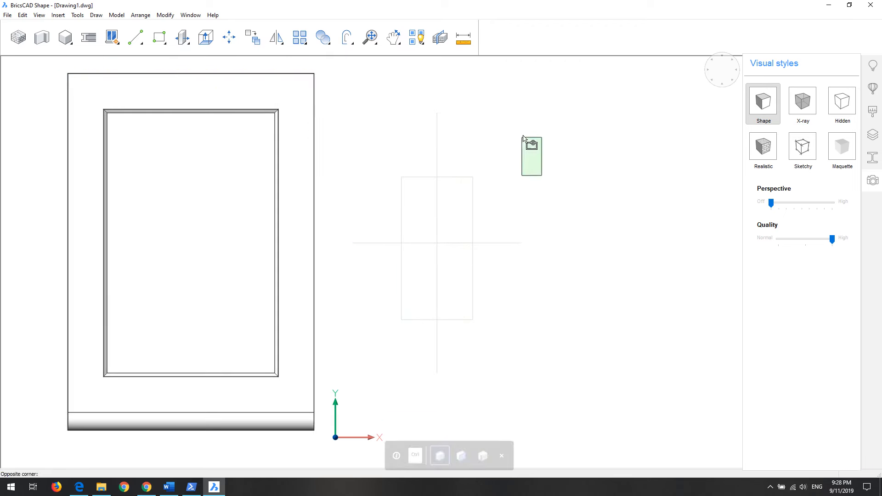
left_click(394, 337)
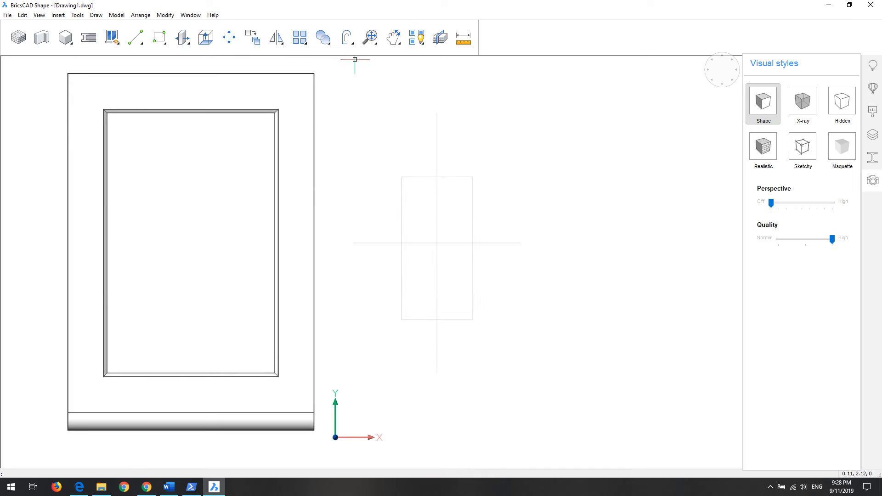
mouse_move(275, 41)
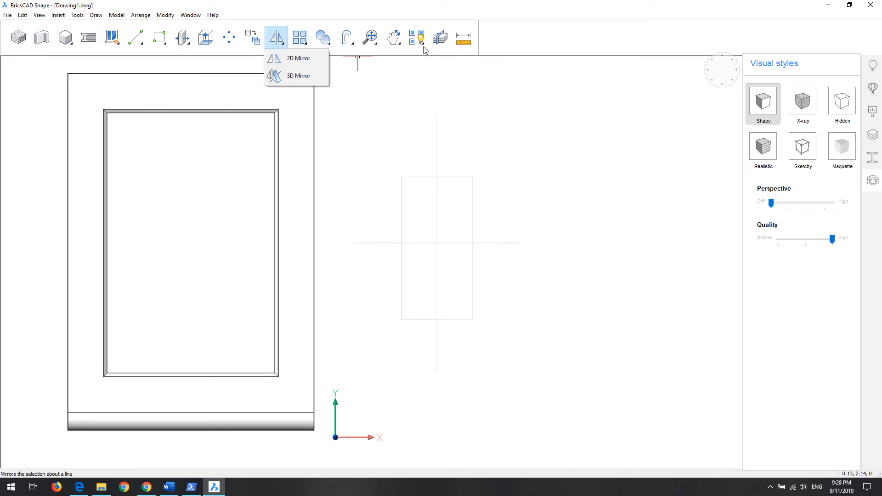
mouse_move(347, 40)
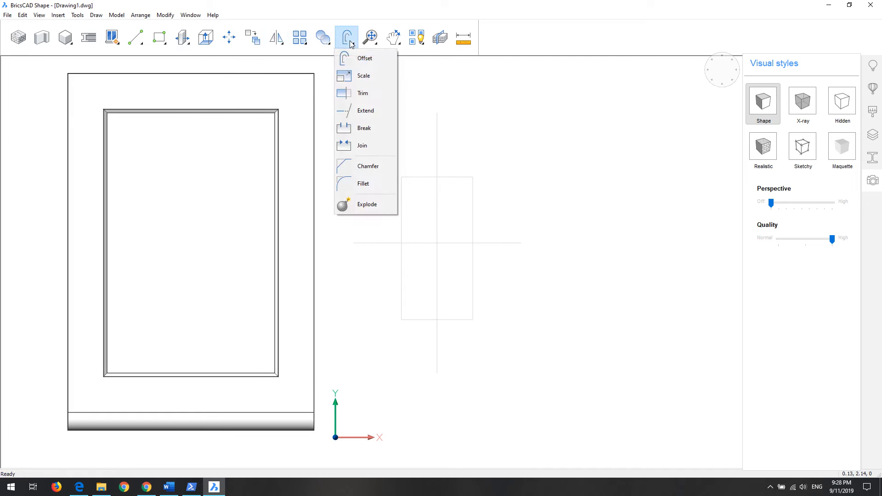
left_click(363, 93)
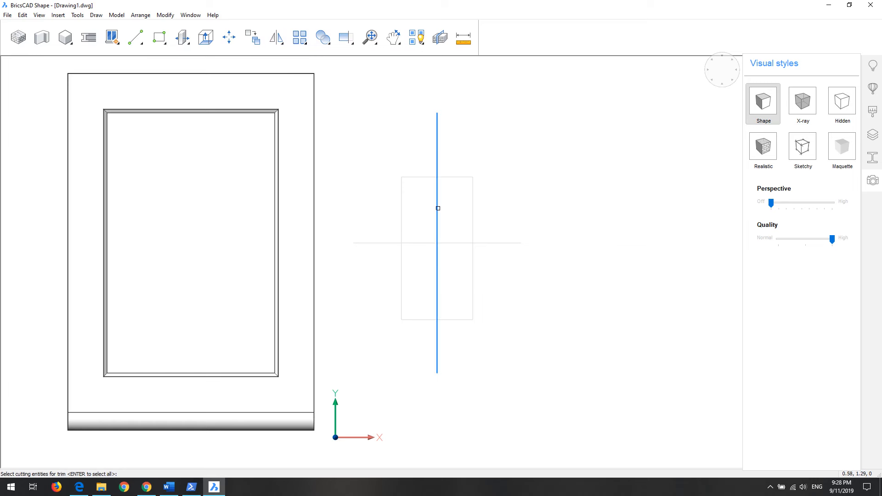
left_click(474, 194)
left_click(452, 243)
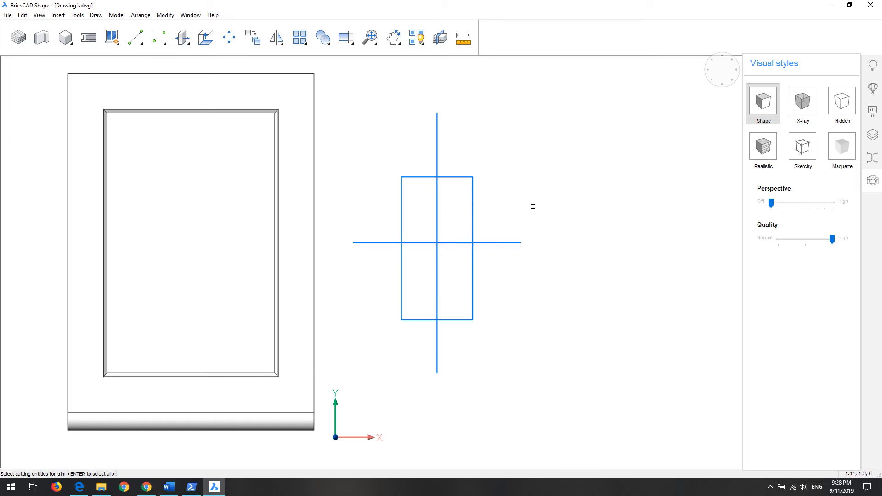
key("Return")
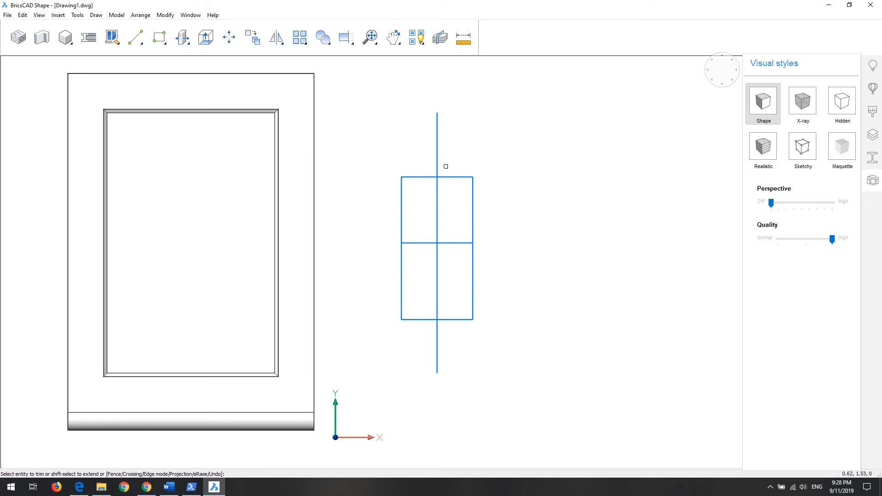
left_click(436, 154)
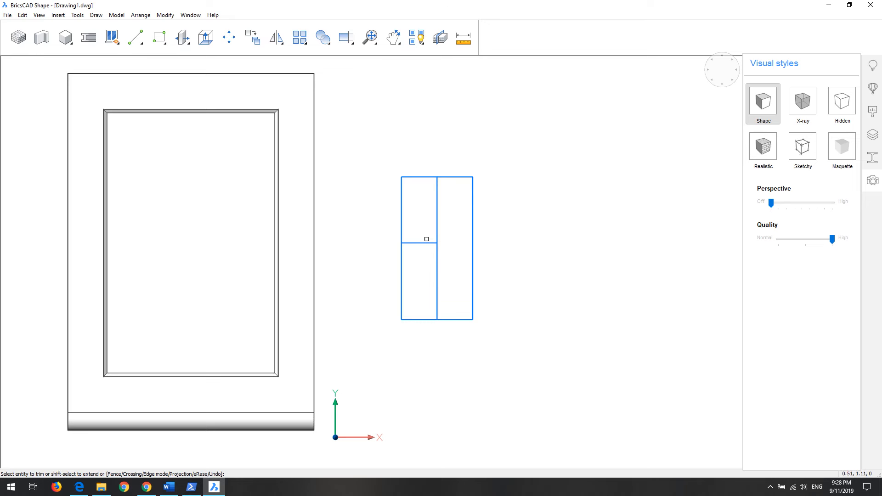
key("Escape")
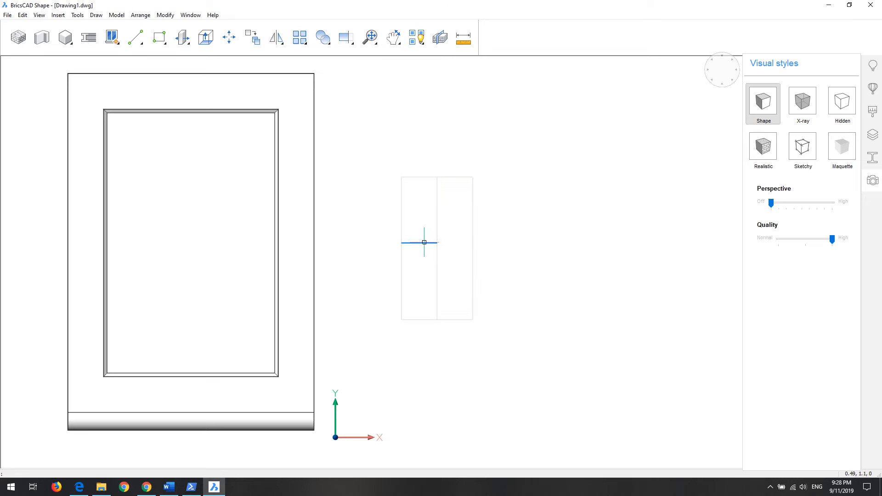
Delete the remaining horizontal and vertical line pieces inside the rectangle
left_click(423, 243)
key("Delete")
left_click(439, 259)
key("Delete")
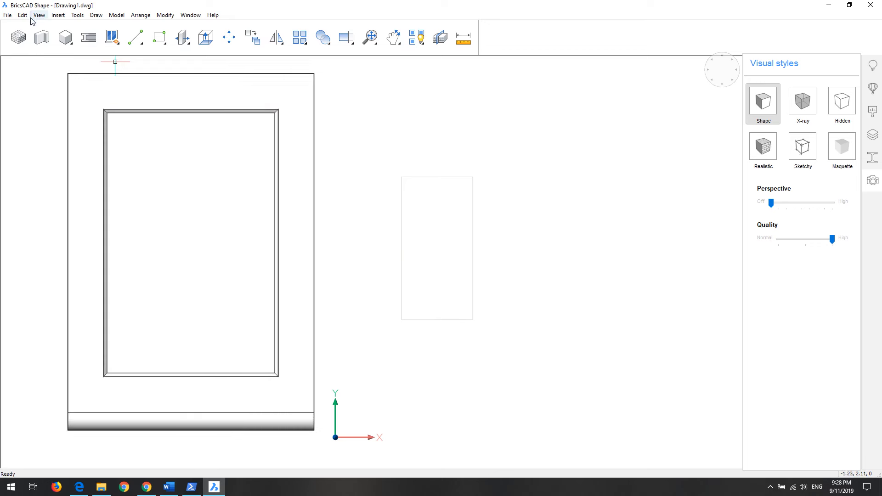
Move the slab solid 1.38 m in the positive X direction, back around the rectangle
left_click(229, 36)
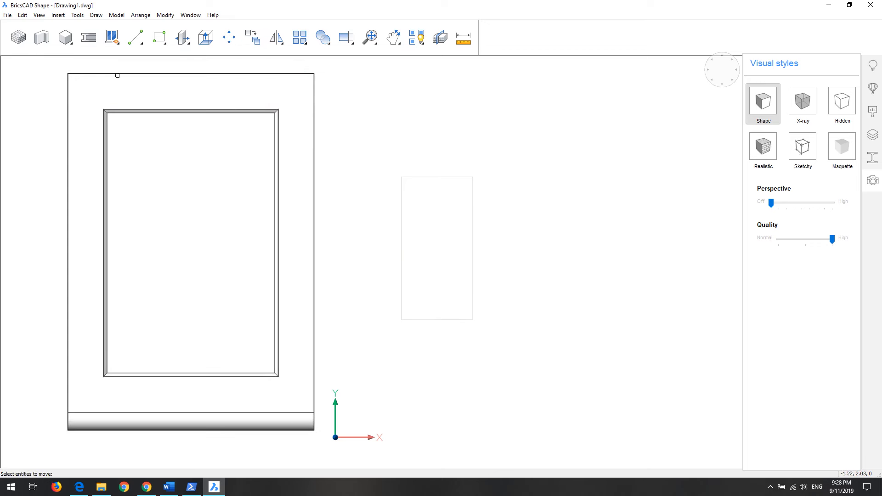
left_click(73, 77)
key("Return")
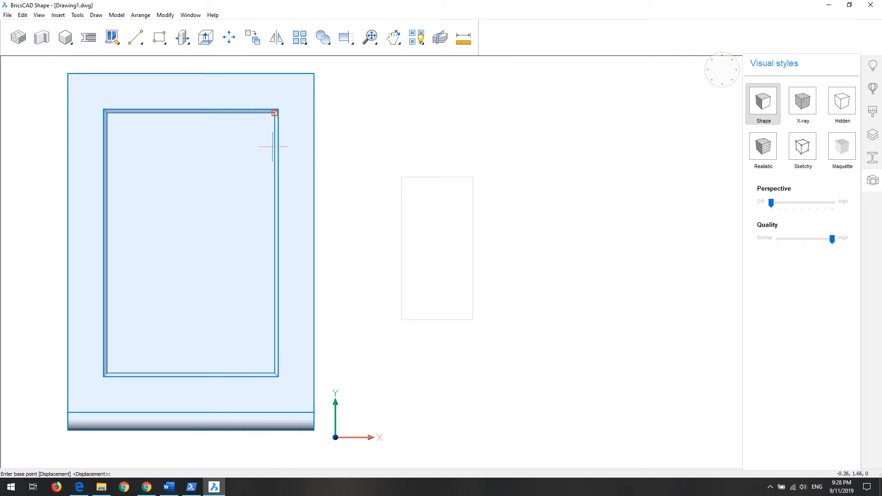
left_click(313, 73)
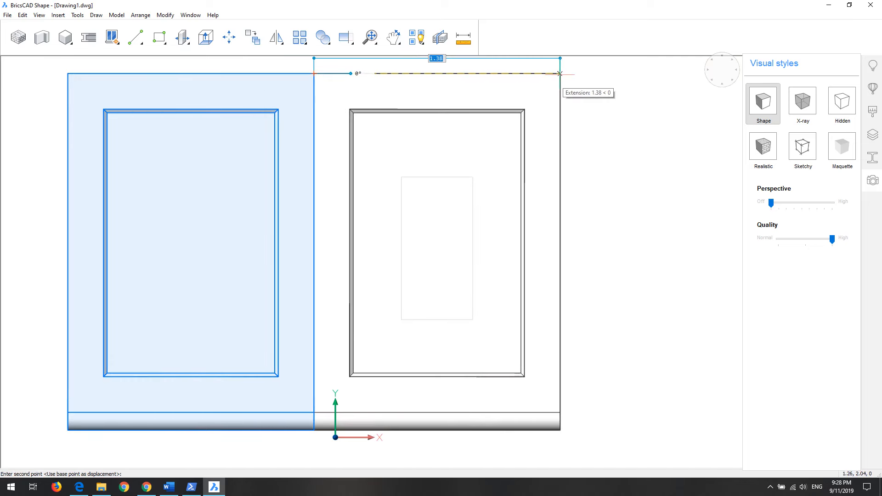
left_click(559, 74)
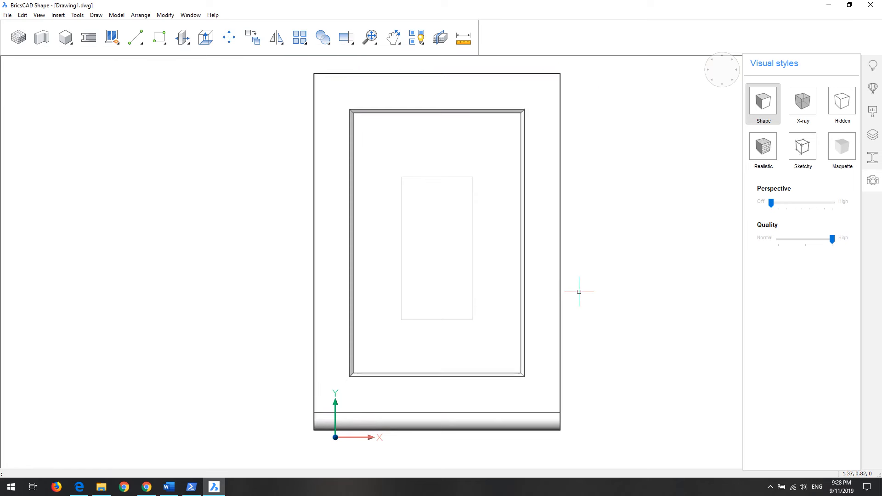
Push/pull the rectangle's boundary upward from the recess floor into a block about as tall as the rectangle is long
scroll(579, 299, "down", 3)
middle_click_drag(579, 305, 514, 311, "shift")
scroll(541, 366, "down", 3)
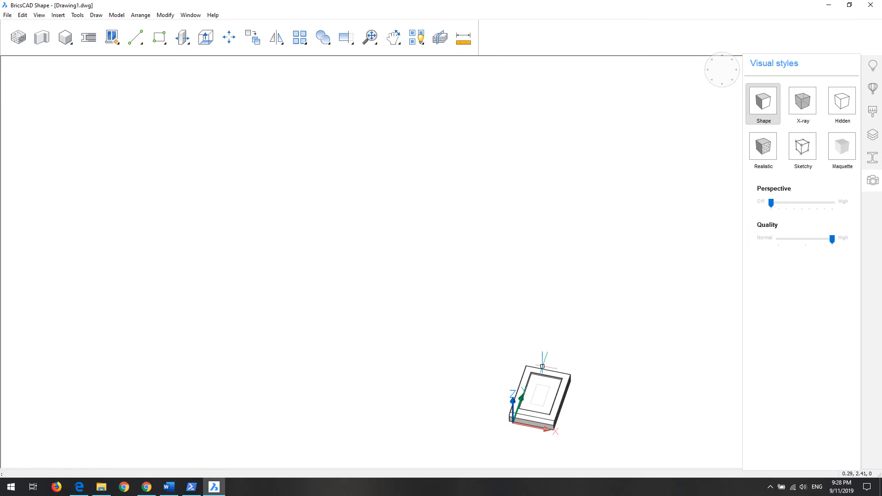
scroll(574, 427, "up", 5)
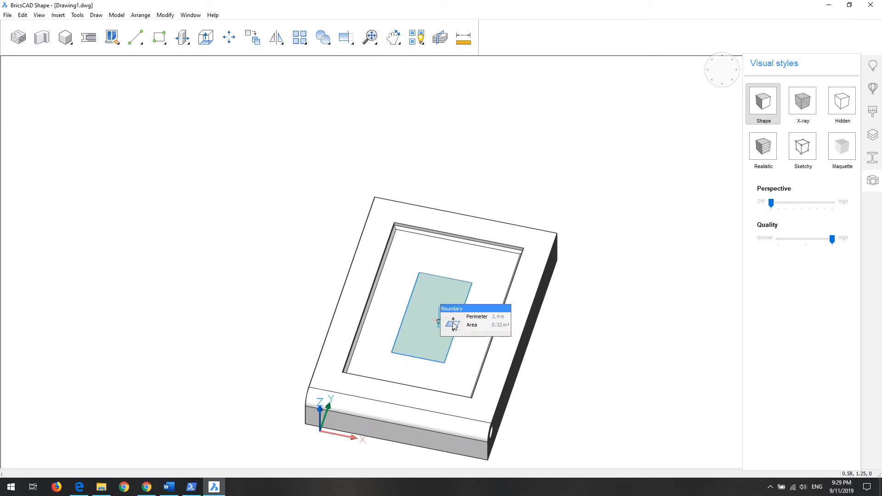
mouse_move(453, 326)
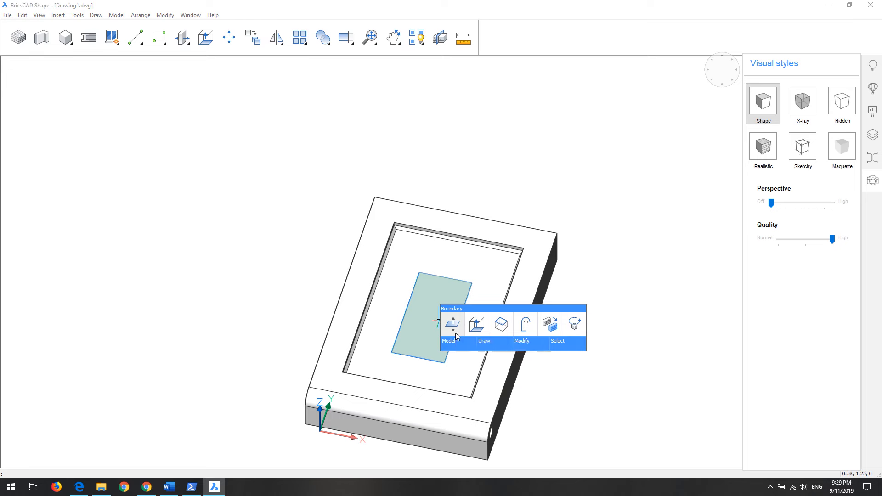
left_click(456, 332)
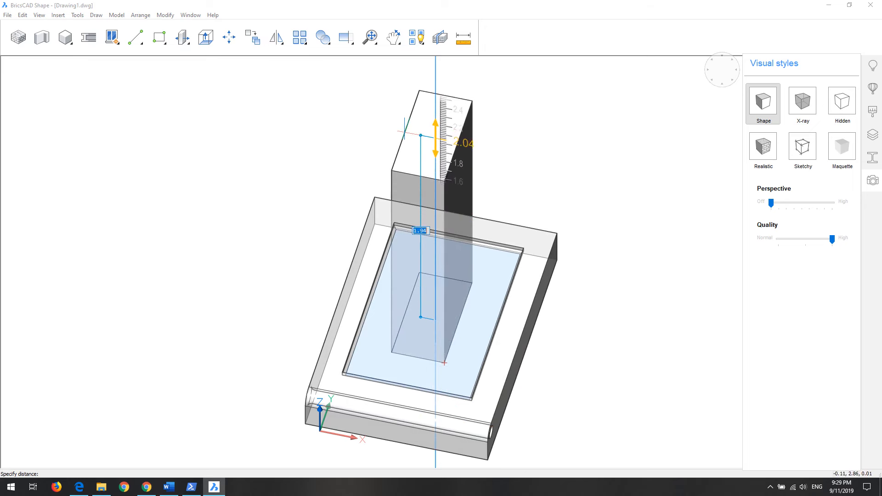
left_click(405, 223)
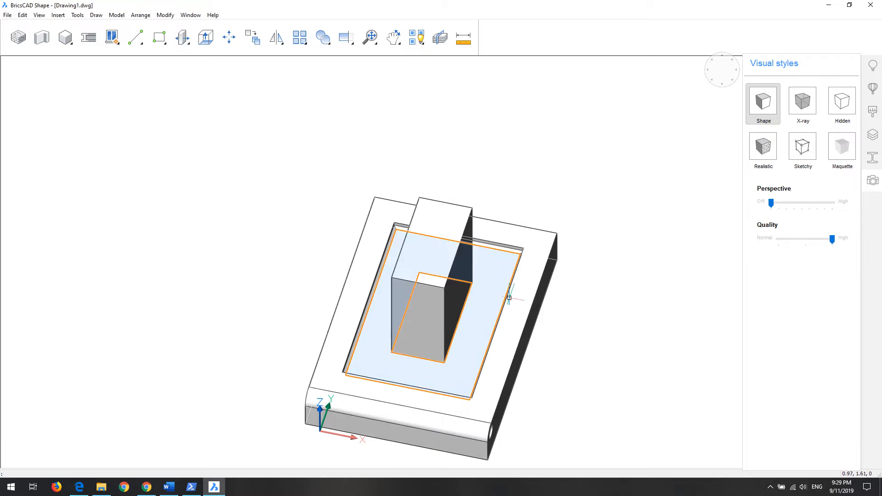
Delete the rectangle polyline left around the base of the block
scroll(569, 354, "up", 3)
scroll(569, 355, "down", 3)
middle_click_drag(492, 364, 400, 326, "shift")
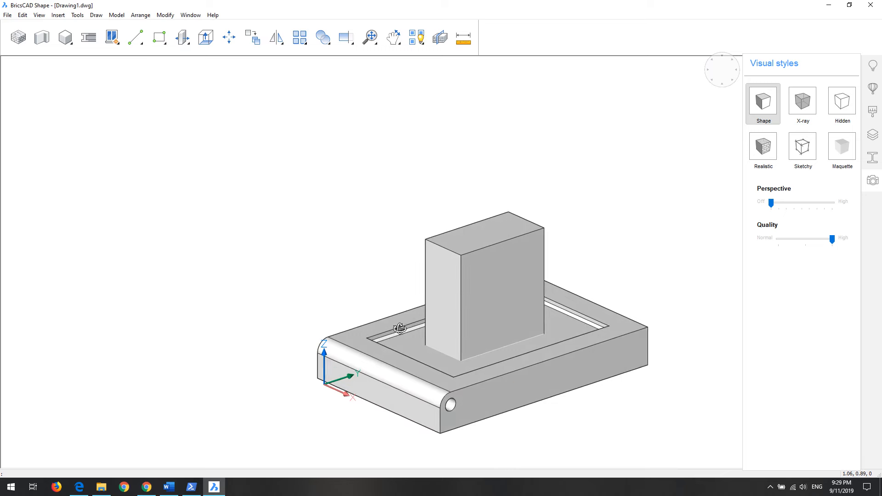
scroll(487, 351, "up", 3)
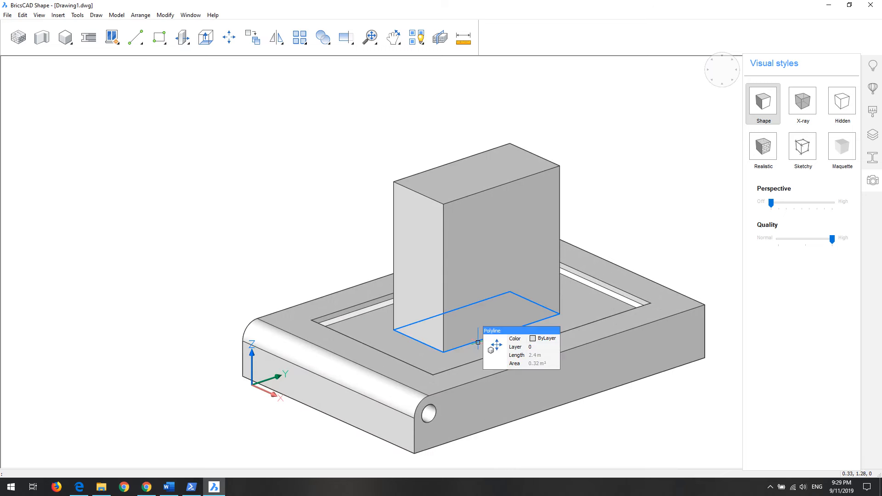
left_click(478, 342)
key("Delete")
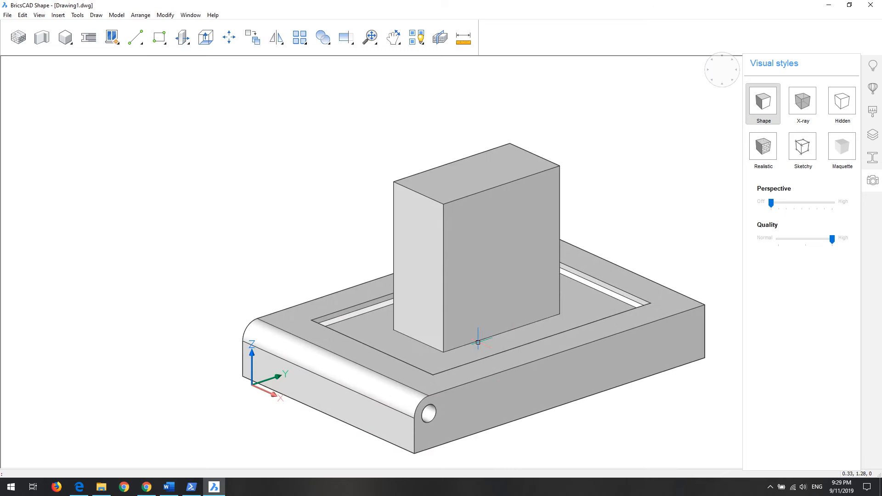
mouse_move(422, 196)
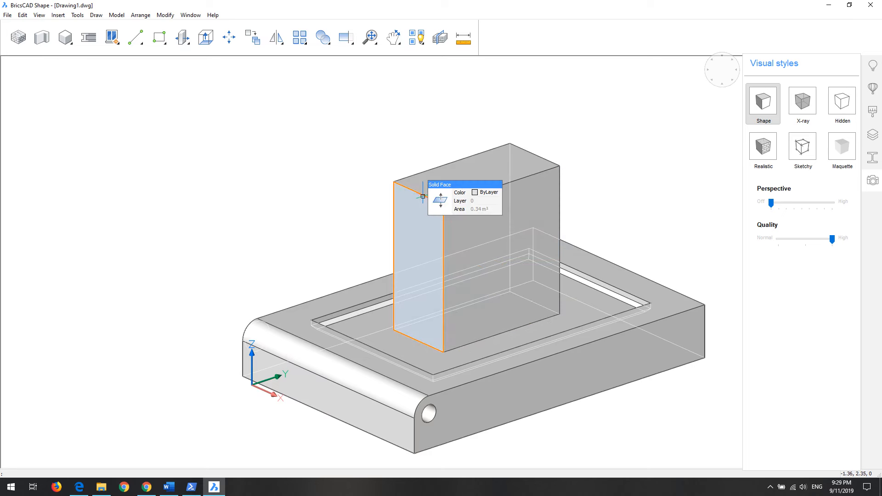
key("Tab")
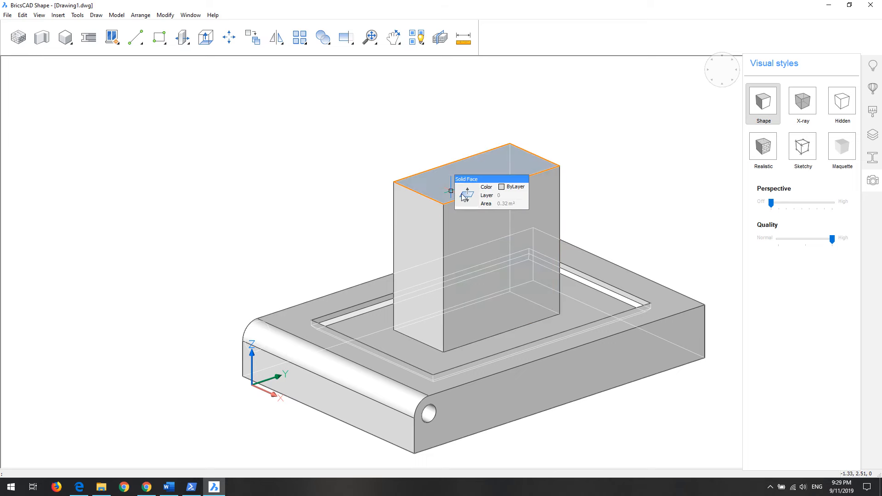
mouse_move(468, 214)
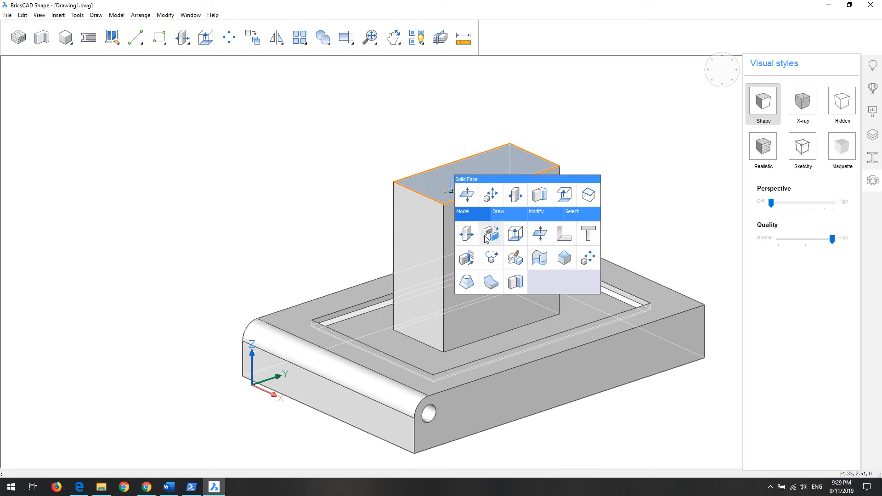
left_click(525, 258)
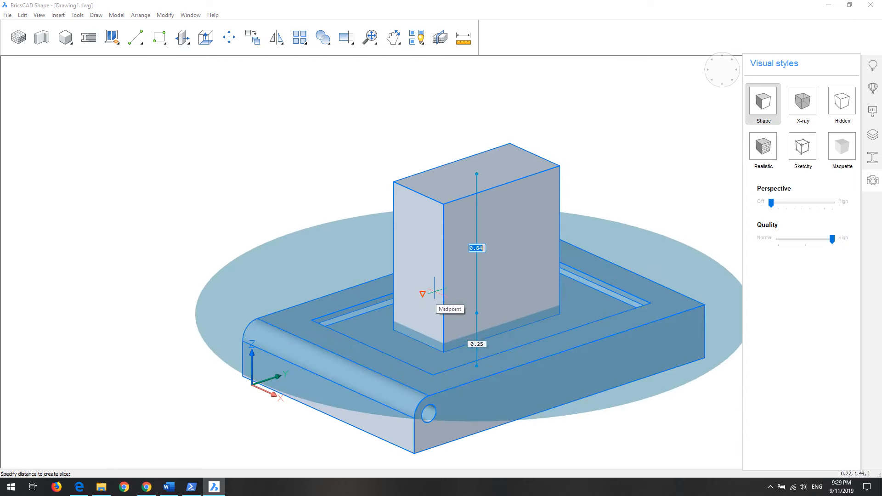
left_click(455, 231)
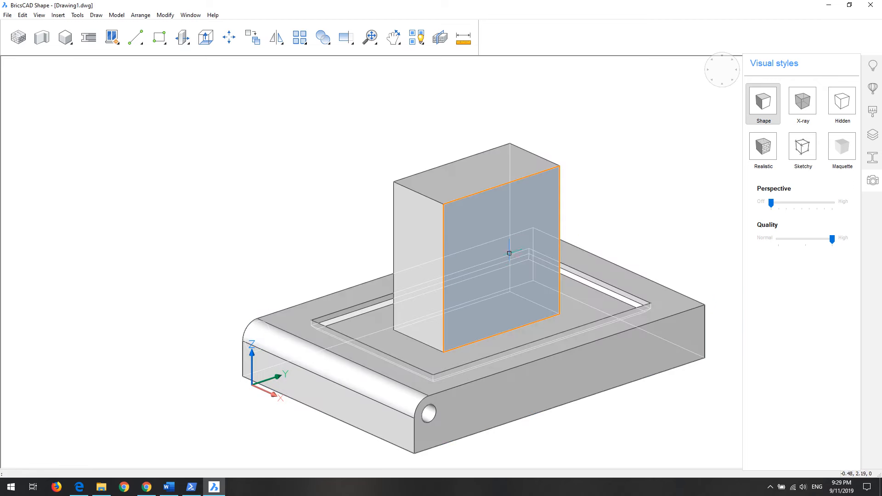
left_click(521, 242)
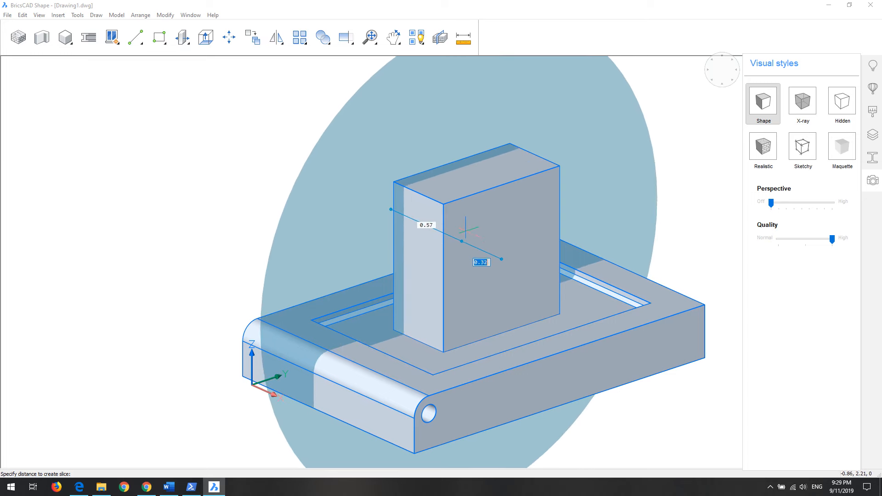
key("Escape")
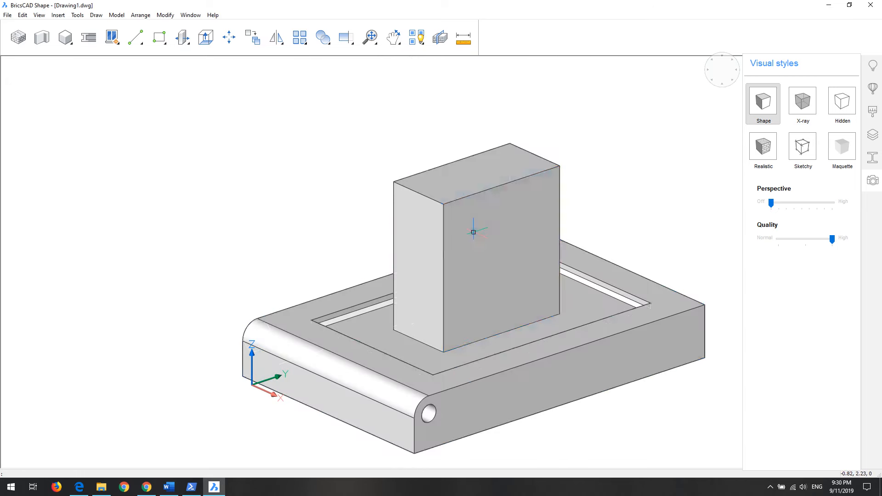
Slice the solid parallel to the block's top face, about 0.98 m below that face and again about halfway up the block
left_click(472, 190)
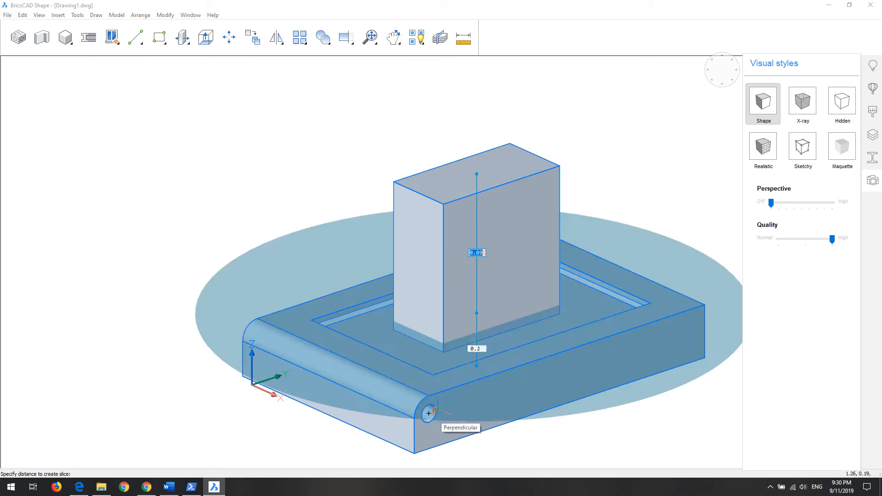
scroll(457, 435, "down", 5)
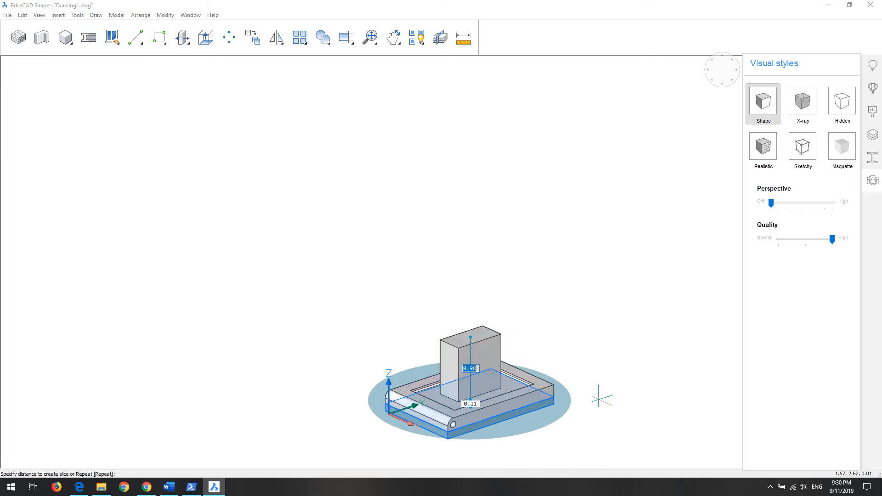
left_click(599, 394)
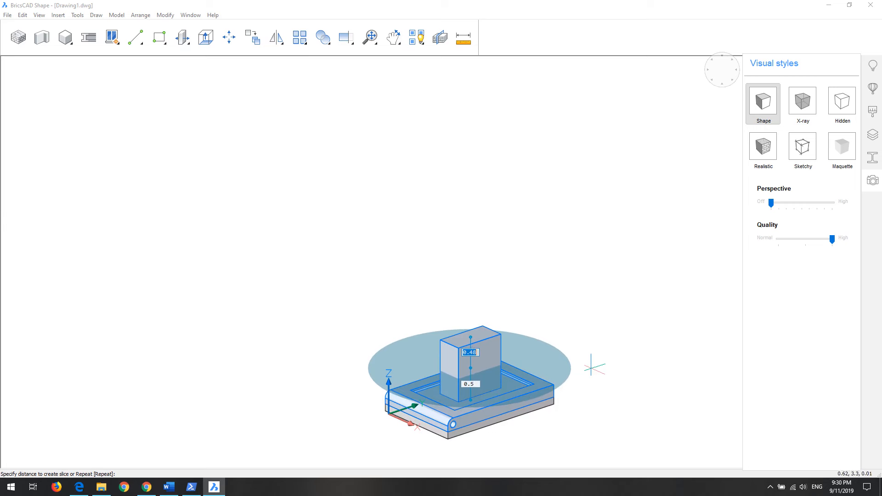
left_click(593, 366)
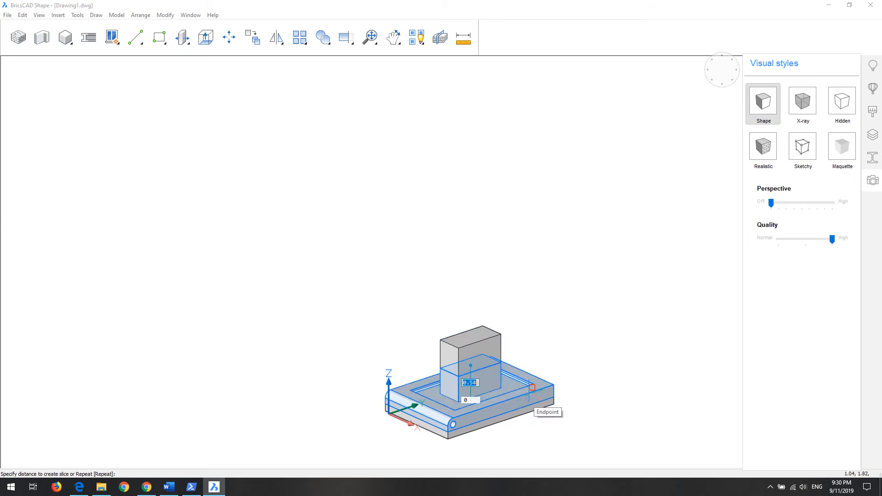
key("Escape")
scroll(529, 428, "up", 5)
scroll(529, 428, "down", 3)
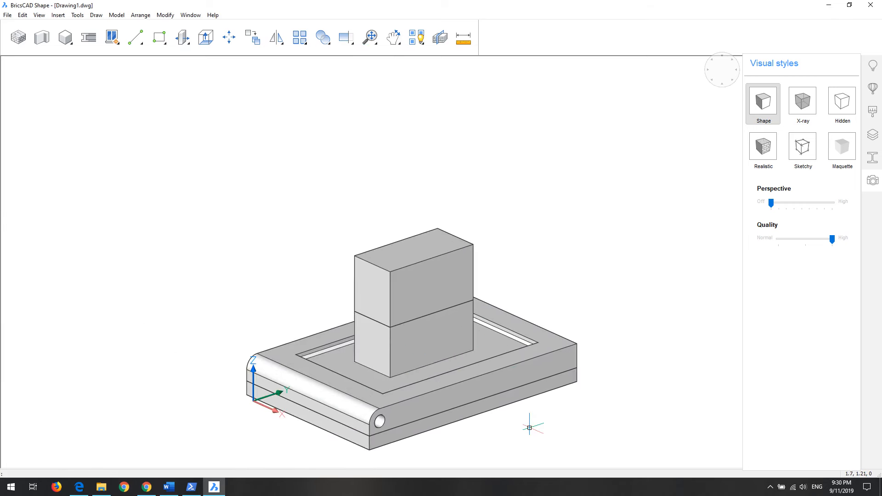
Select the faces of the block's upper piece, covering its top and its sides all around
left_click(401, 292)
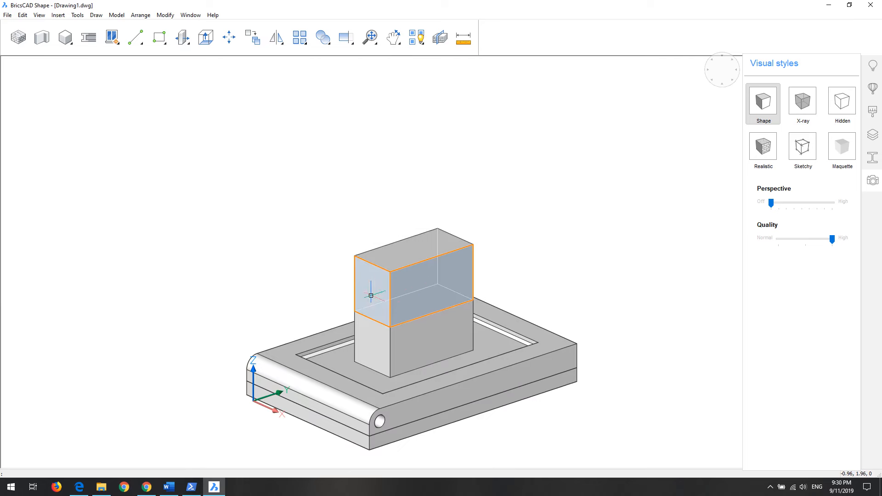
left_click(398, 258)
middle_click_drag(574, 265, 479, 286, "shift")
middle_click_drag(645, 257, 482, 270)
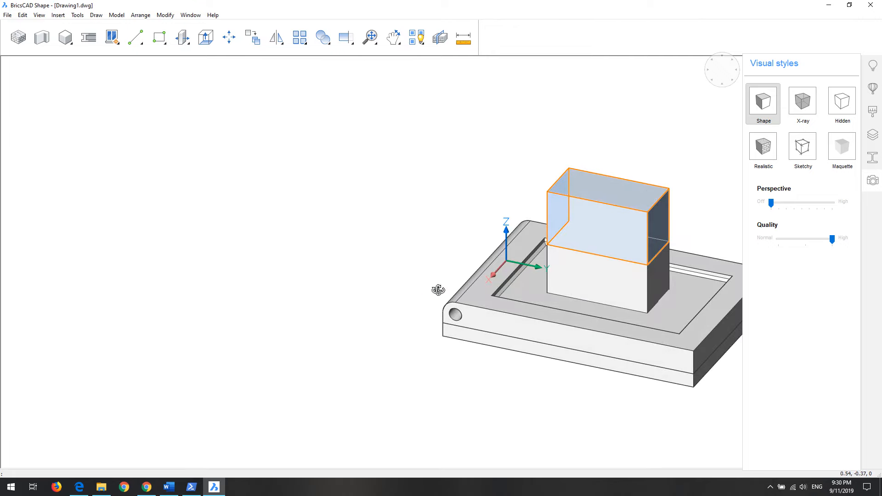
middle_click_drag(438, 289, 578, 270, "shift")
middle_click_drag(305, 327, 592, 298)
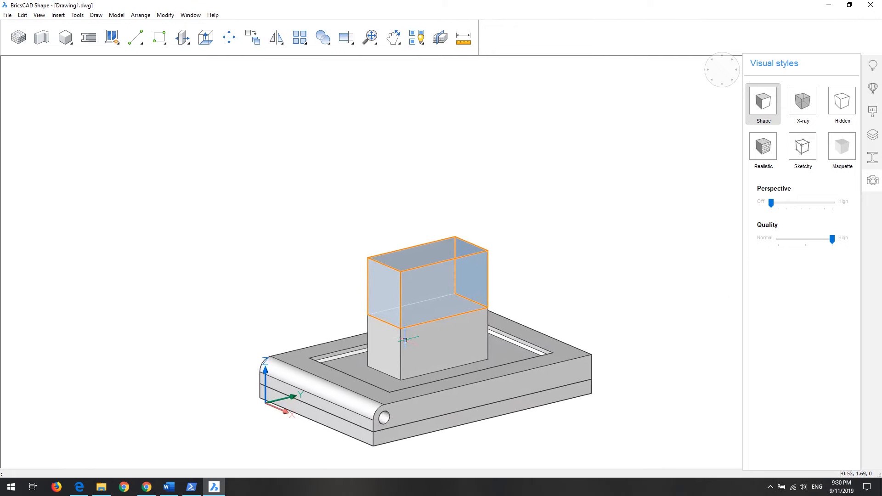
middle_click_drag(405, 340, 638, 344, "shift")
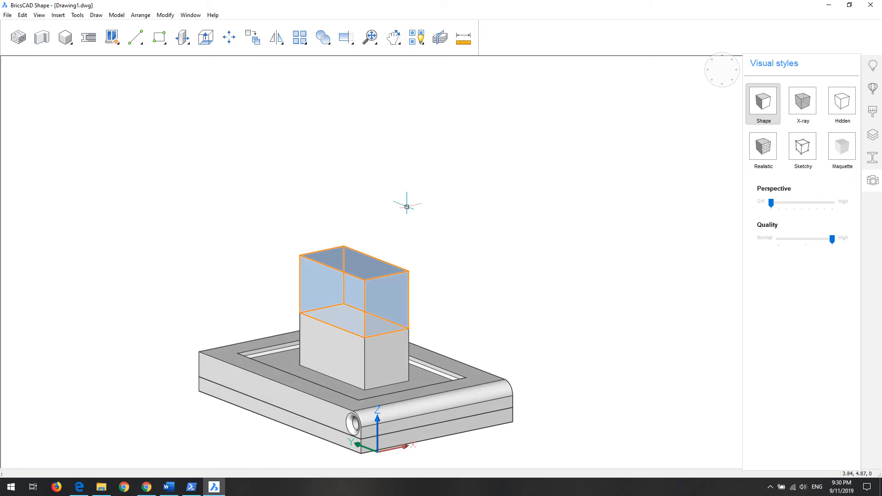
left_click(149, 16)
mouse_move(117, 15)
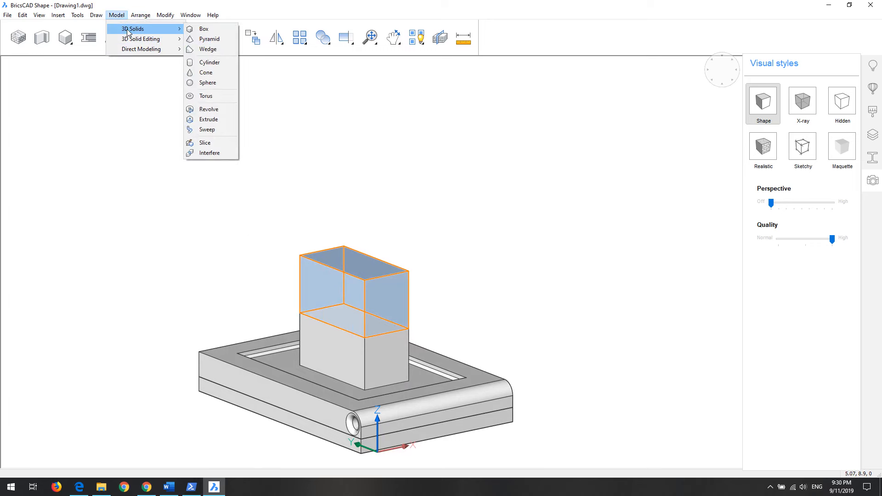
mouse_move(126, 42)
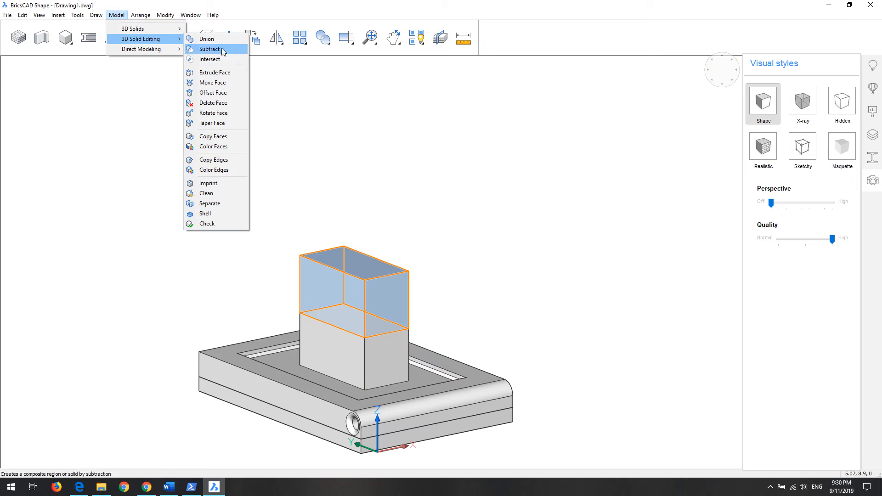
mouse_move(166, 33)
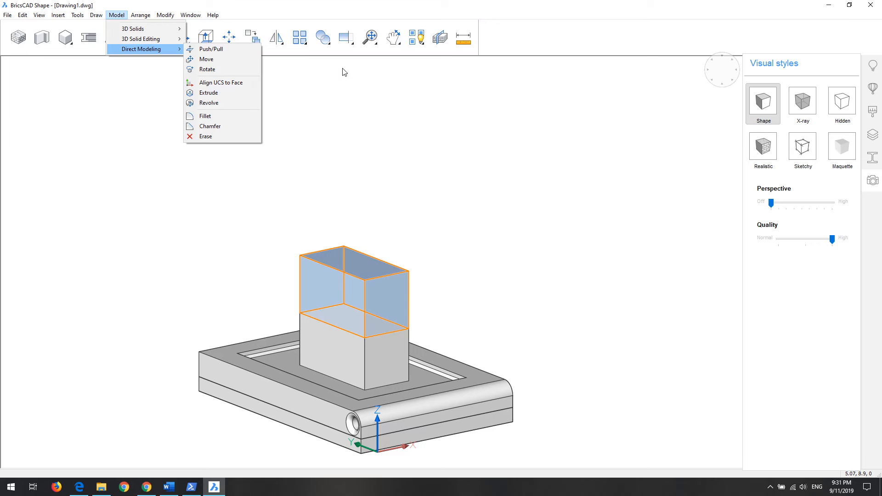
left_click(329, 42)
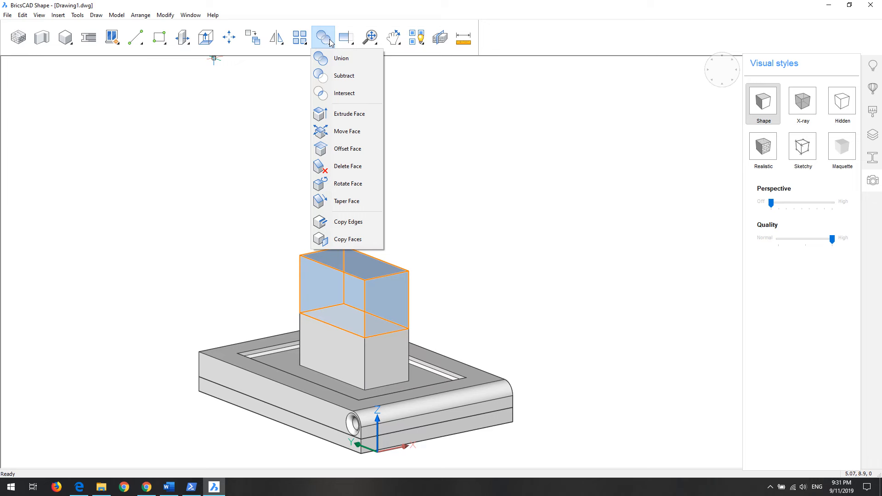
left_click(340, 42)
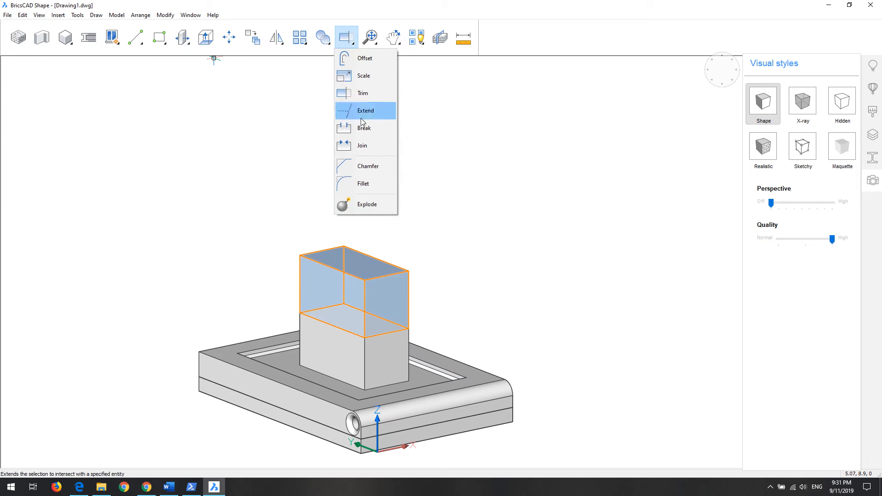
left_click(177, 45)
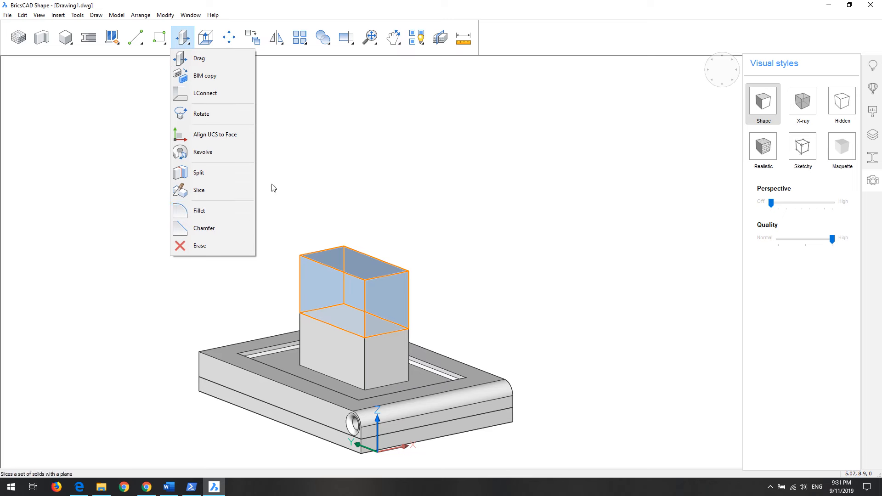
left_click(390, 280)
scroll(368, 316, "up", 3)
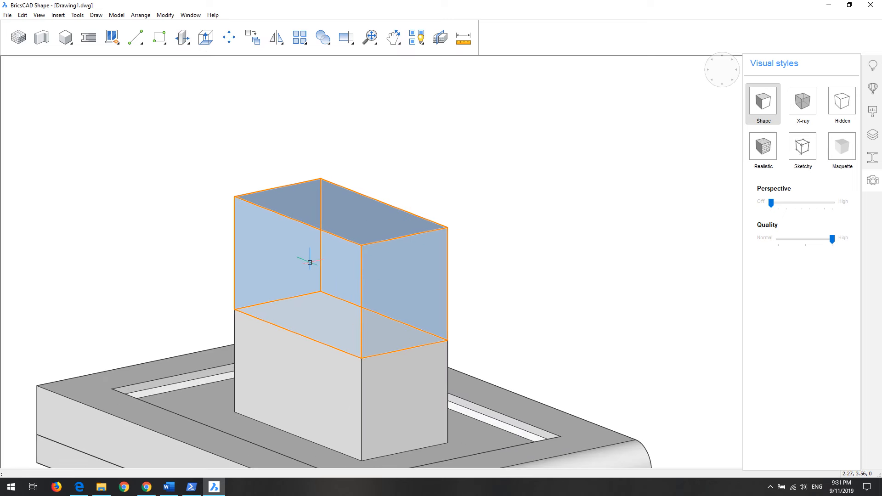
Try to drag the block's upper piece sideways by its selected faces
mouse_move(328, 286)
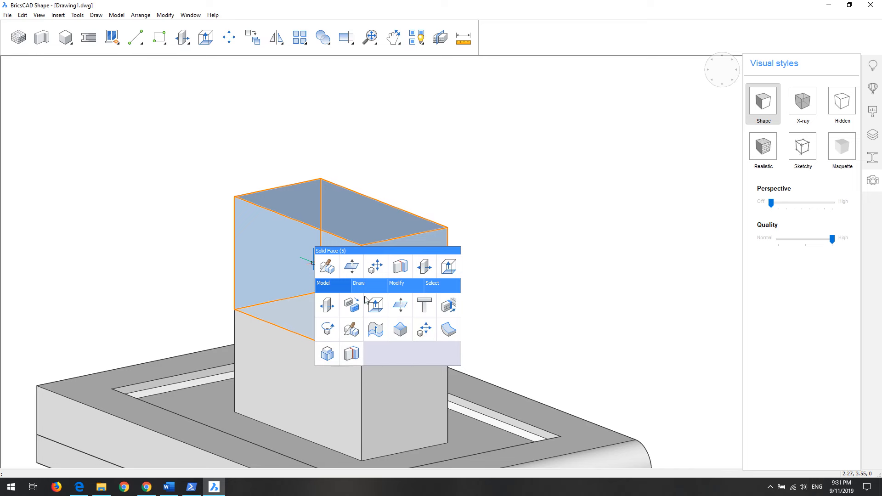
mouse_move(379, 288)
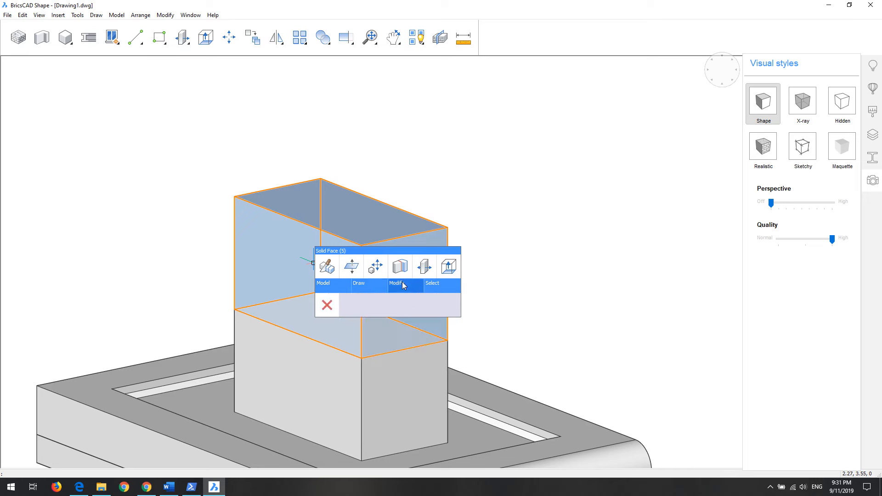
mouse_move(440, 288)
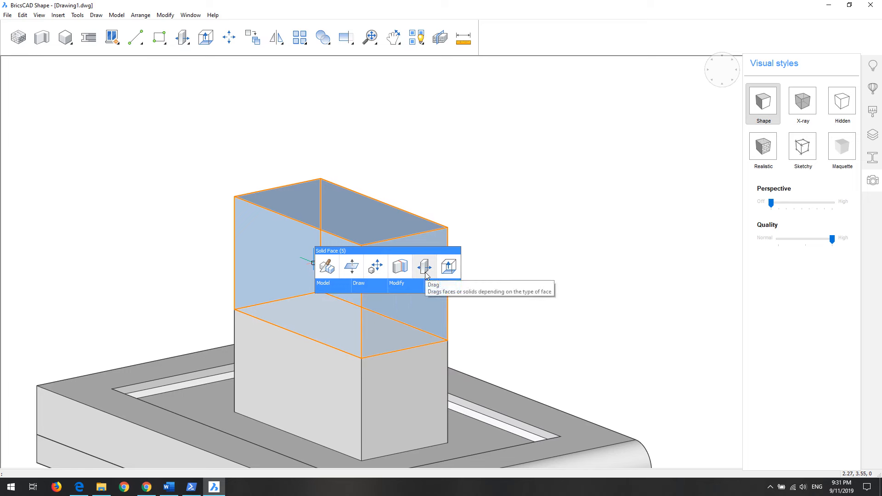
left_click(423, 273)
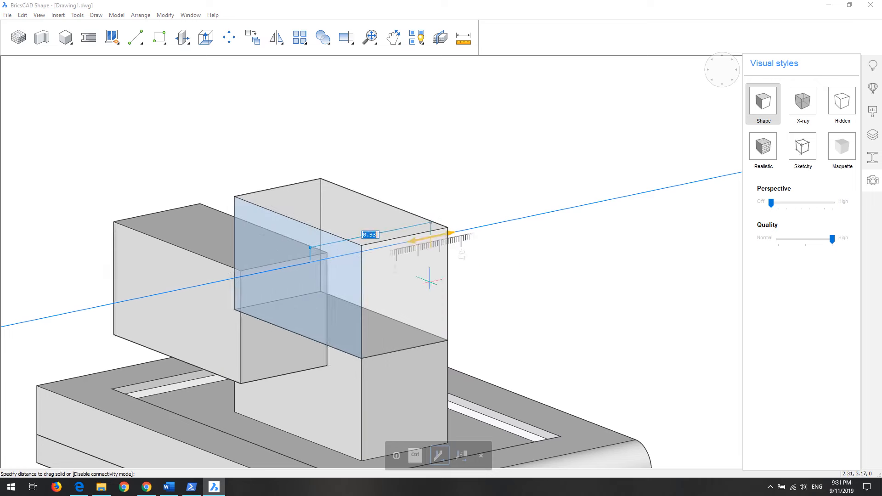
left_click(276, 281)
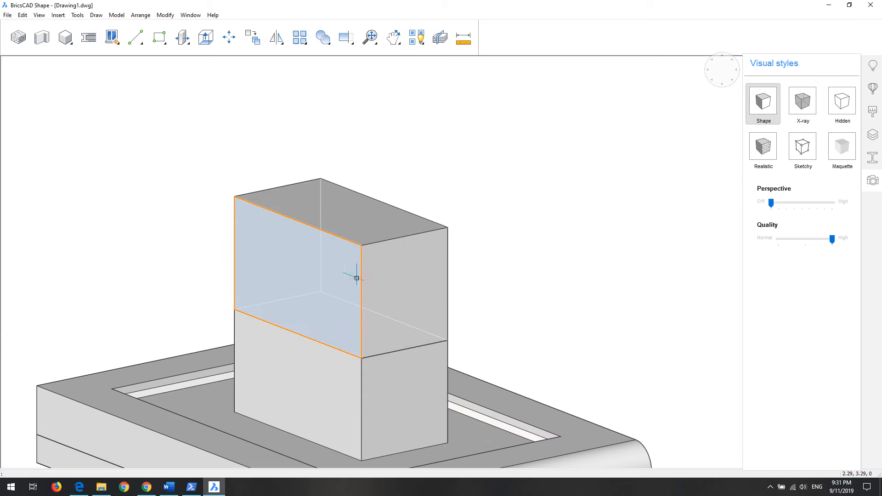
Move one long side face of the block's upper piece outward by about the block's own width, starting from its lower corner
middle_click_drag(532, 238, 466, 246, "shift")
scroll(522, 240, "down", 3)
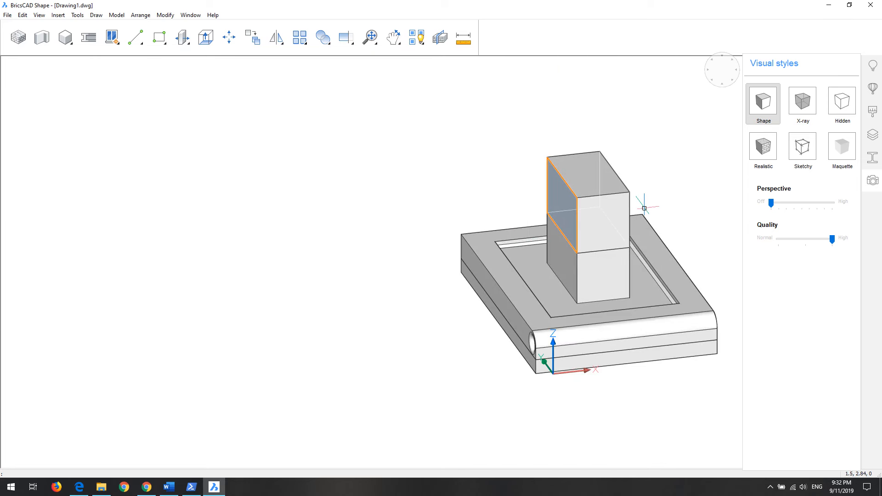
scroll(643, 208, "up", 3)
mouse_move(469, 216)
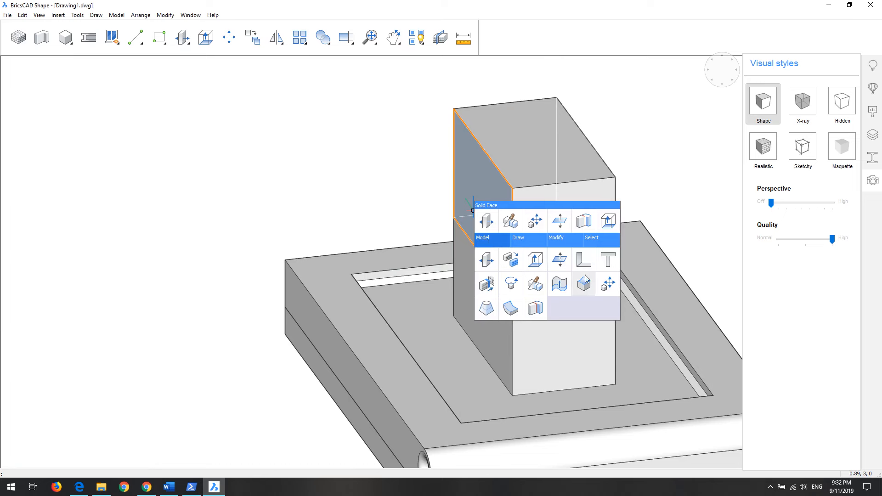
left_click(605, 285)
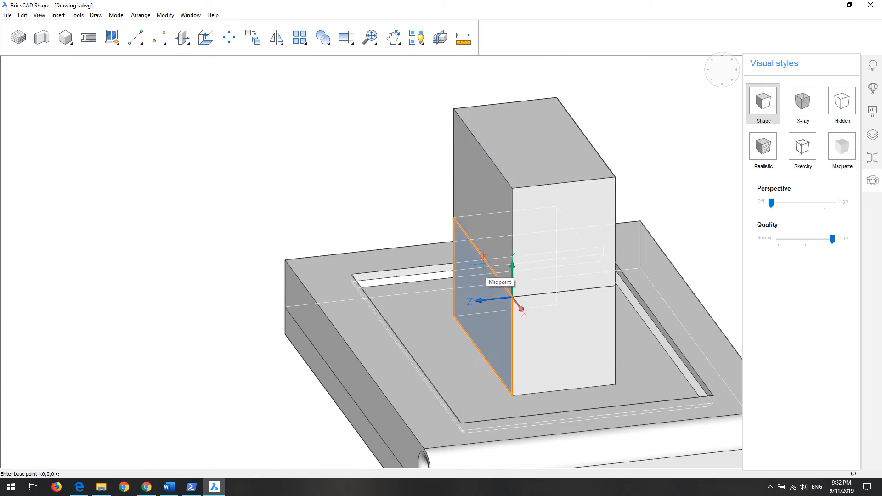
left_click(512, 297)
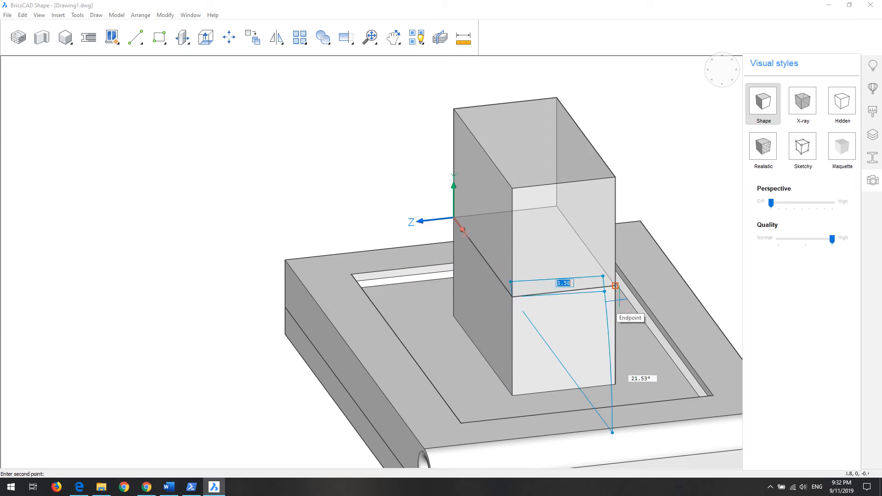
left_click(410, 308)
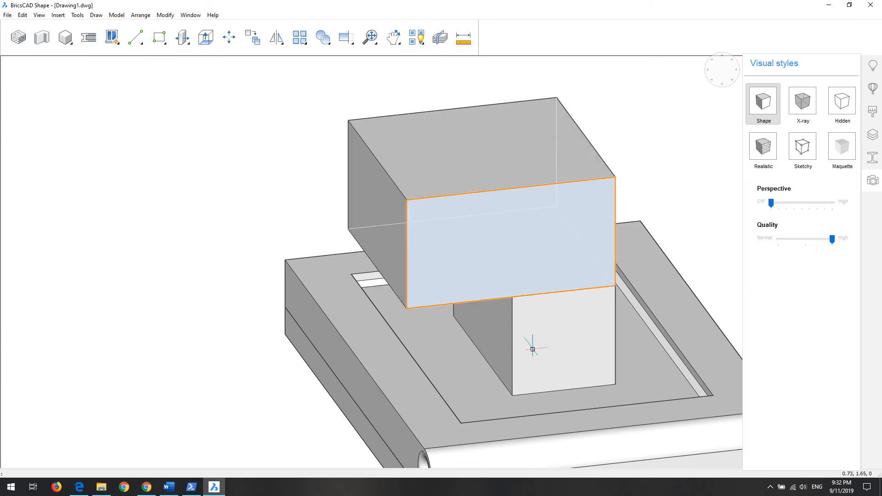
Move the opposite long side face of the upper piece outward from its lower corner by slightly less than twice the block's width
middle_click_drag(467, 334, 357, 325, "shift")
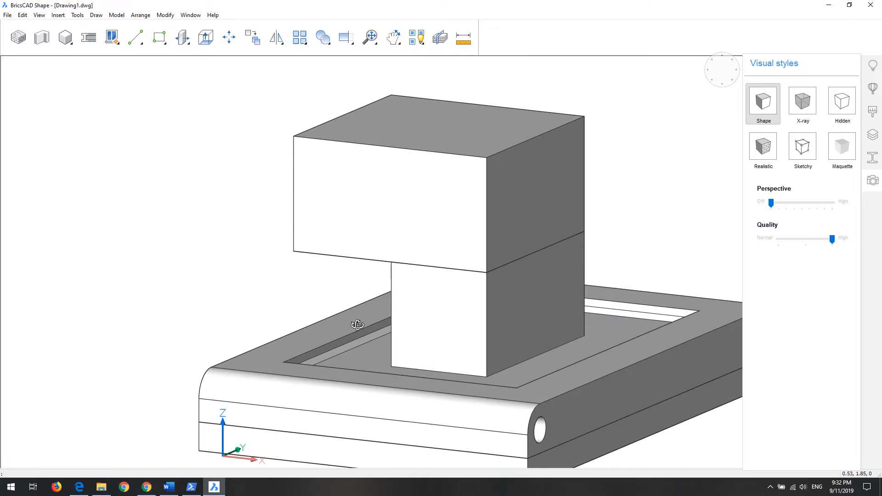
scroll(533, 216, "down", 3)
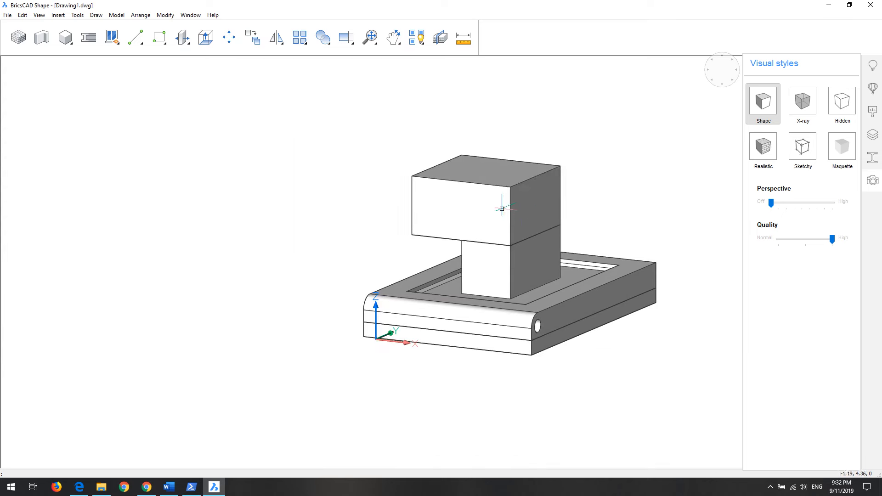
left_click(536, 207)
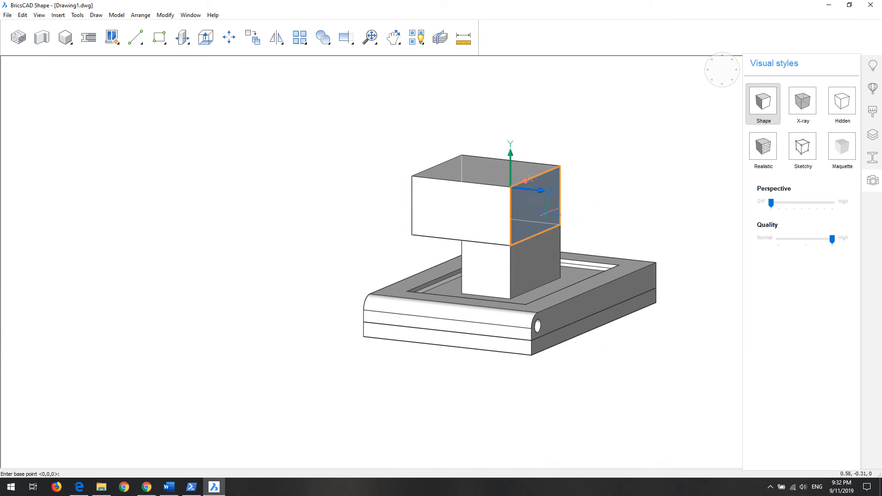
left_click(509, 246)
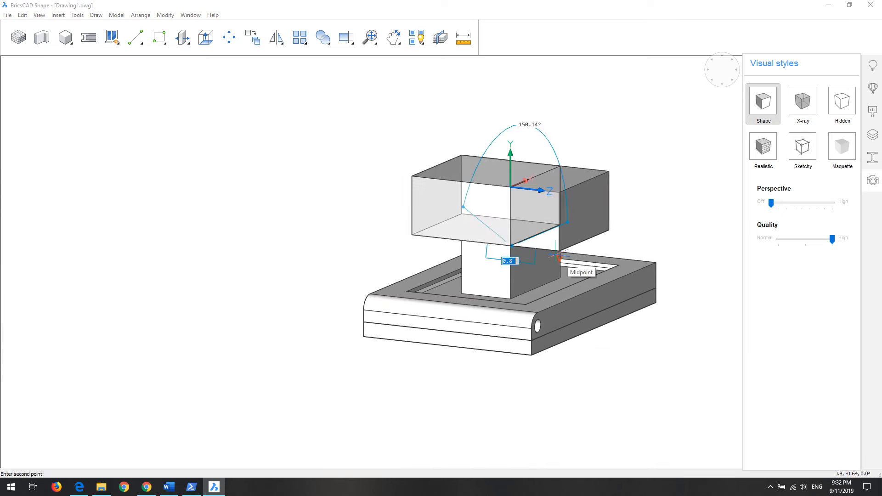
left_click(600, 254)
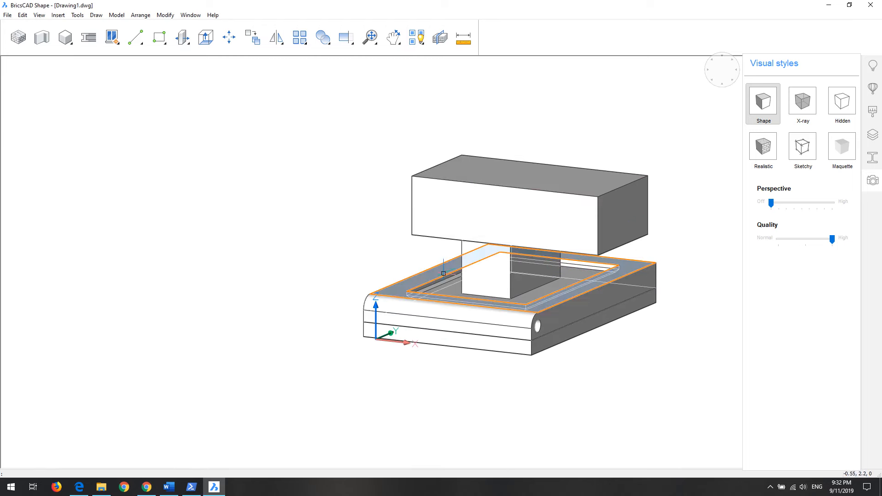
Move the upper edge at the shorter overhang's end inward and upward so the end face and top slope
middle_click_drag(356, 248, 489, 253, "shift")
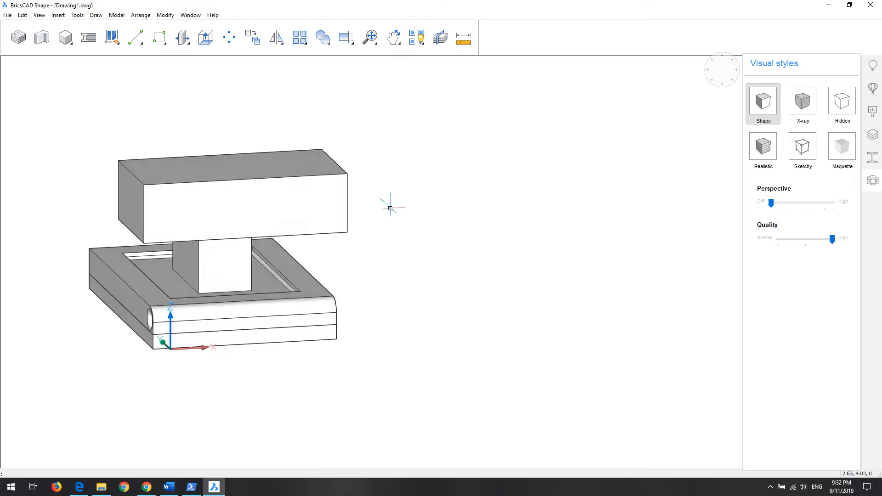
scroll(397, 179, "down", 3)
scroll(353, 149, "up", 4)
scroll(352, 153, "down", 1)
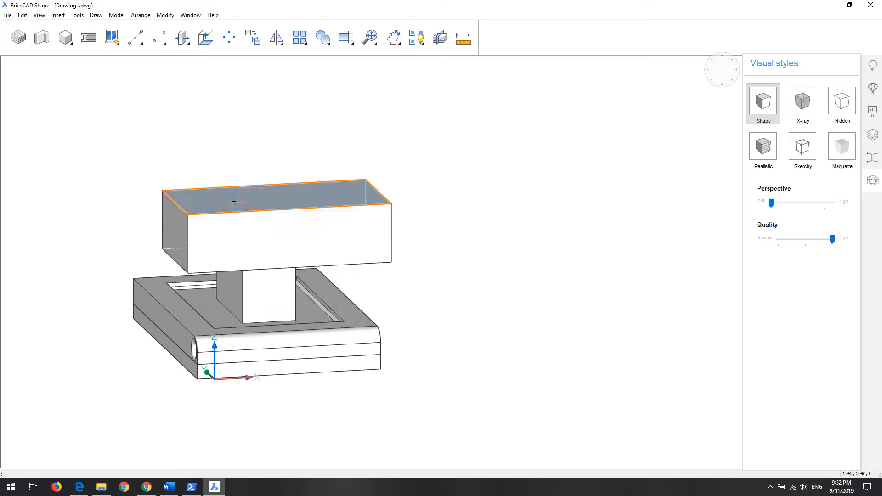
middle_click_drag(222, 175, 519, 251, "shift")
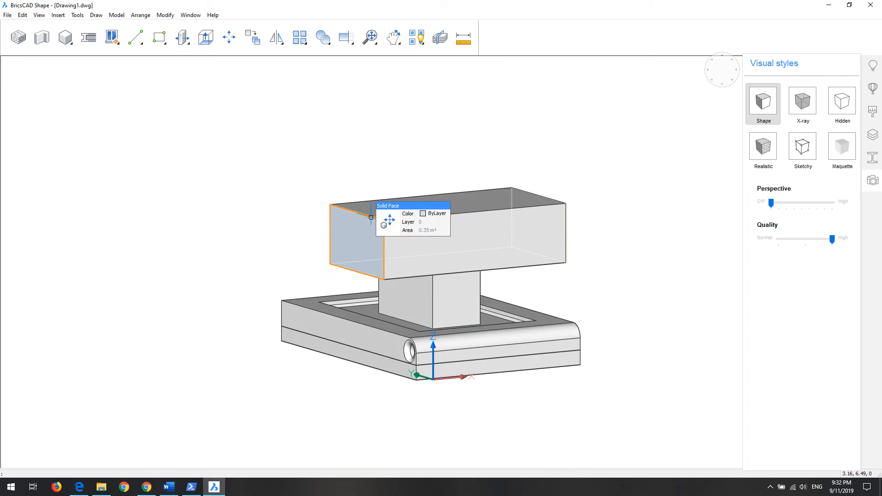
mouse_move(370, 217)
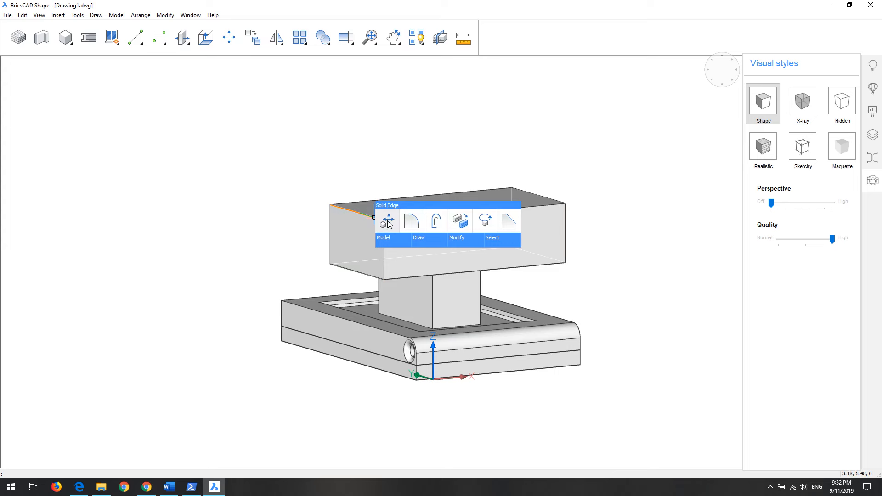
left_click(387, 220)
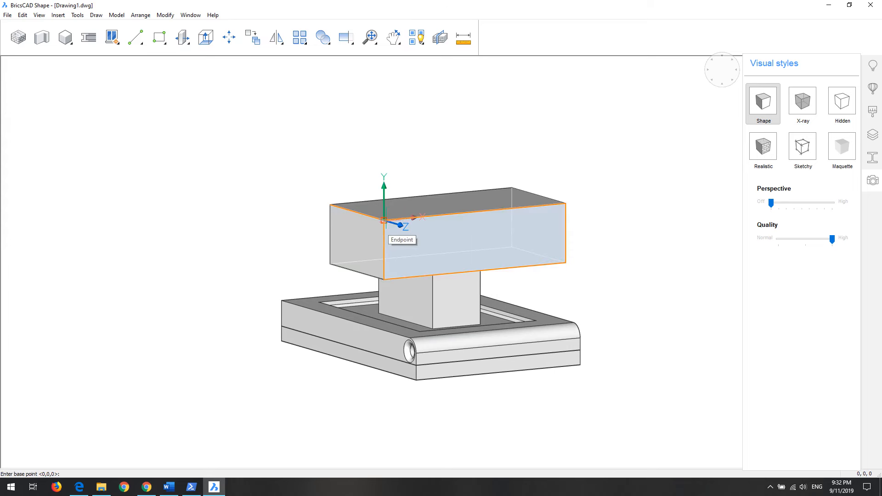
left_click(384, 221)
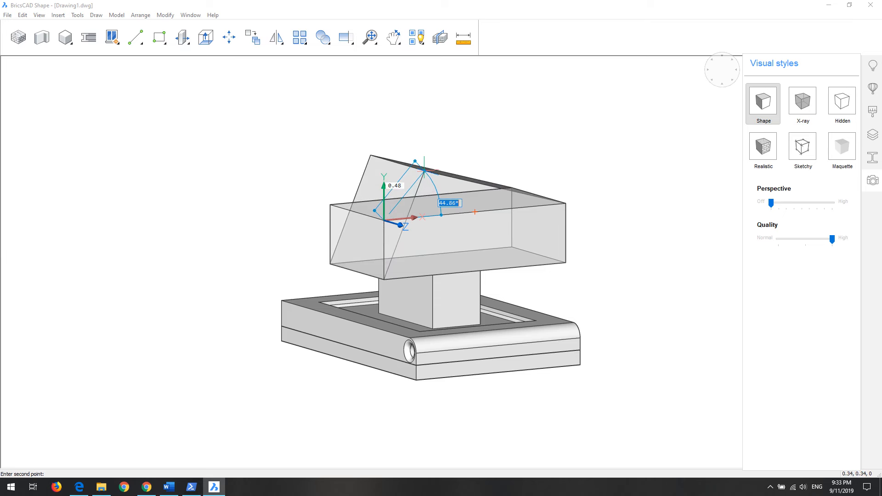
key("Return")
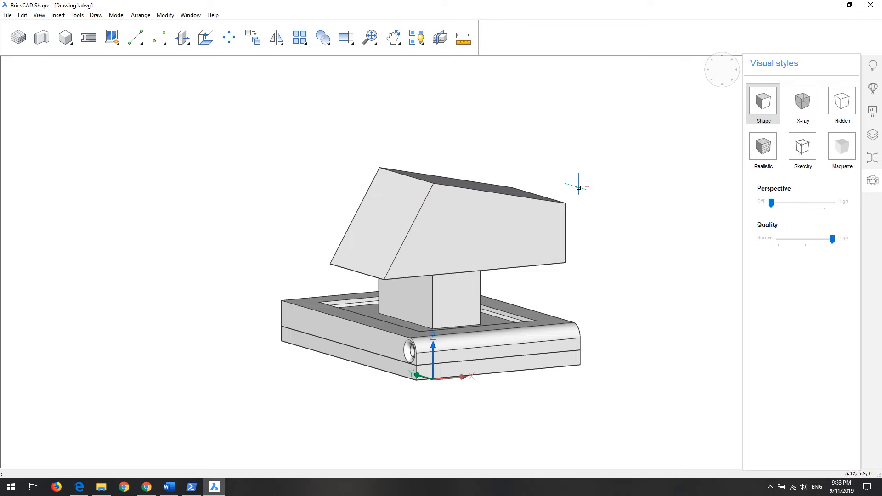
Try to slice the slab and its column parallel to the slab's top face
middle_click_drag(620, 206, 415, 206, "shift")
middle_click_drag(354, 246, 531, 287)
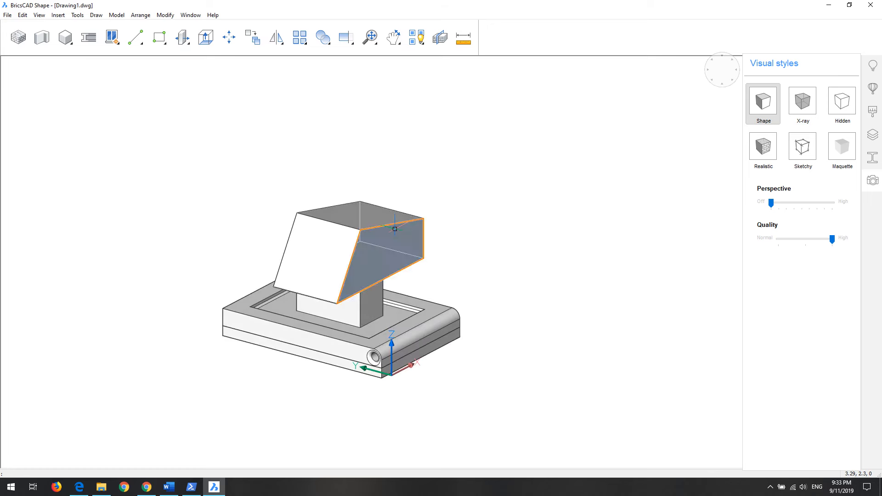
scroll(398, 231, "up", 5)
mouse_move(385, 259)
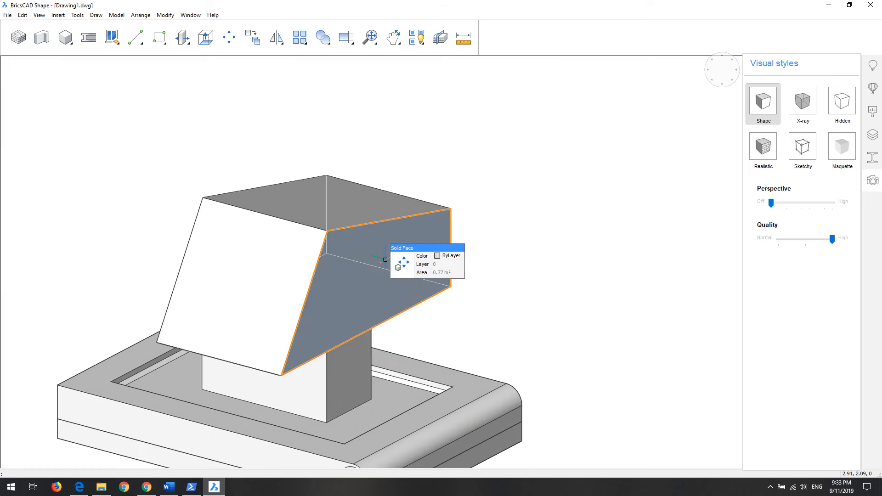
mouse_move(413, 282)
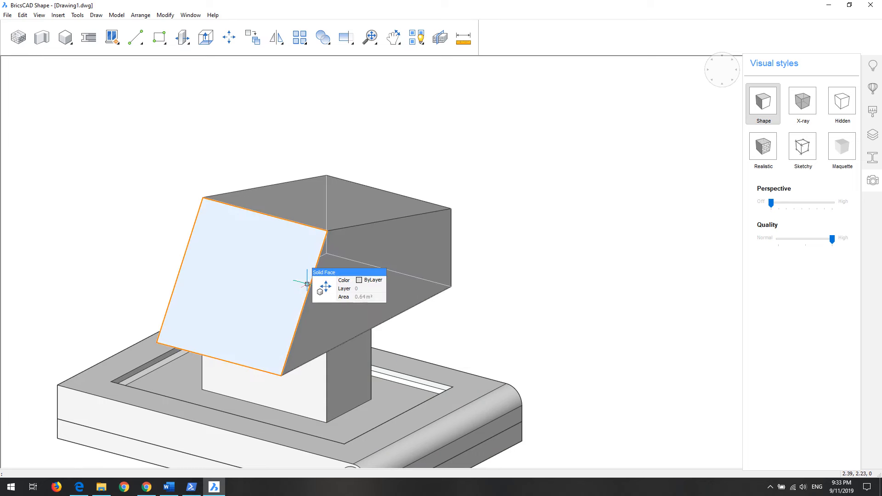
scroll(298, 287, "down", 2)
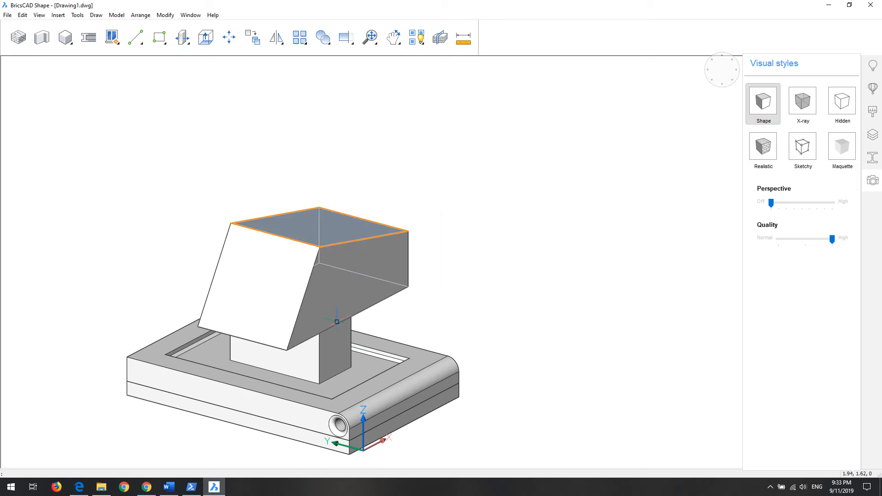
middle_click_drag(357, 397, 367, 351)
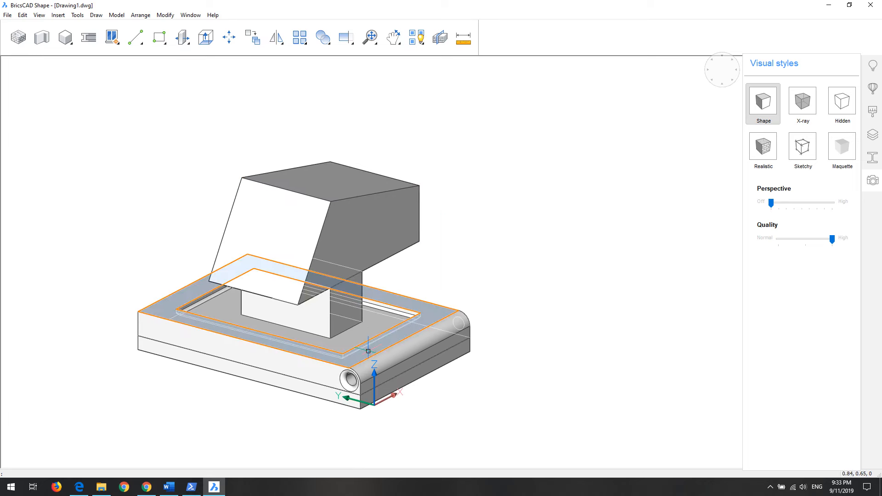
mouse_move(368, 351)
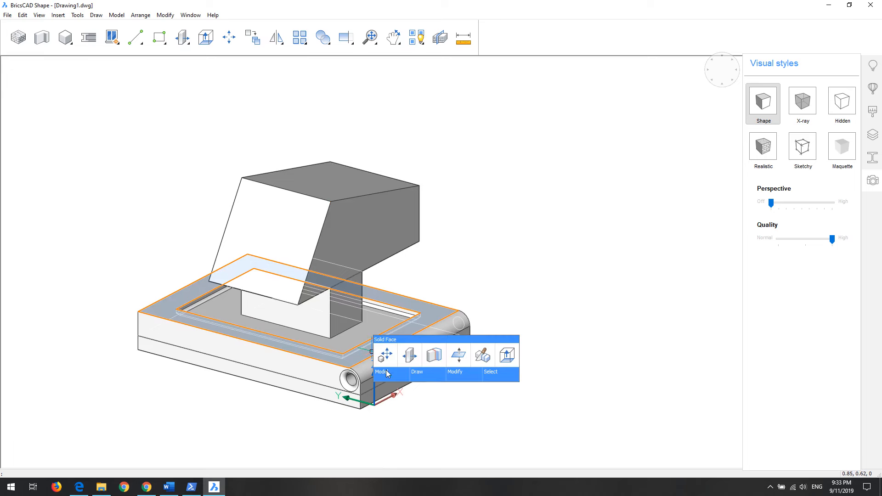
mouse_move(386, 371)
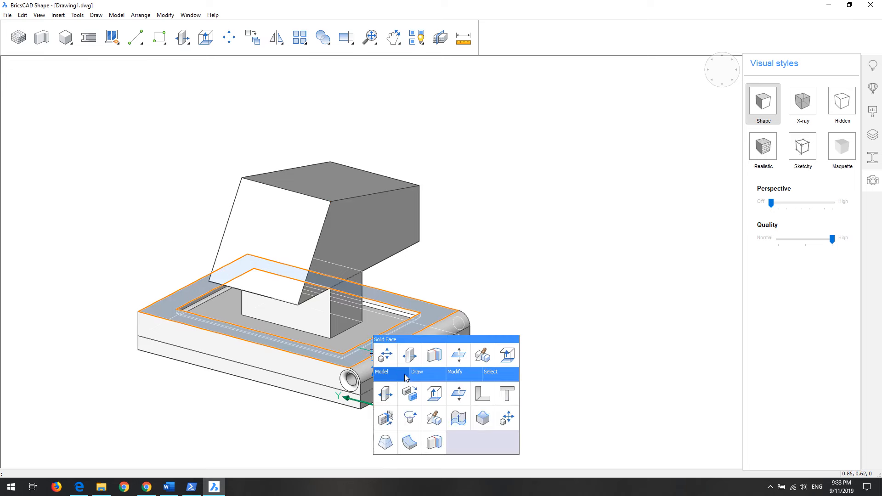
left_click(432, 424)
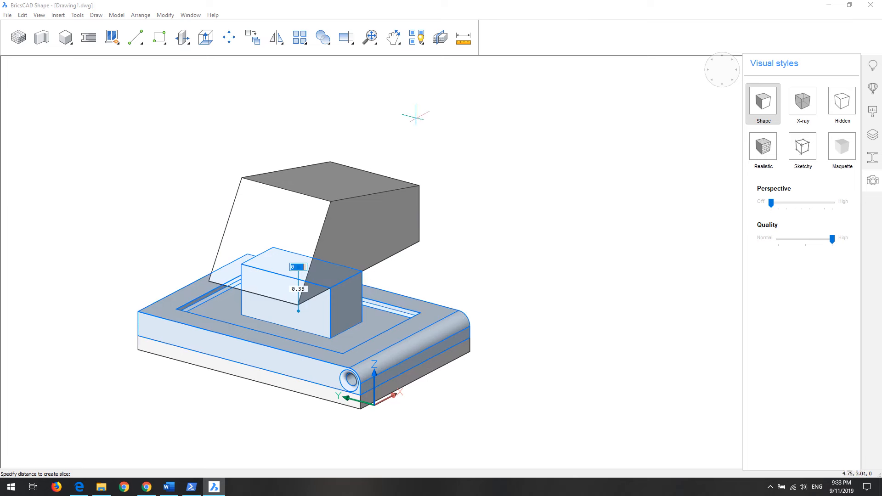
left_click(402, 294)
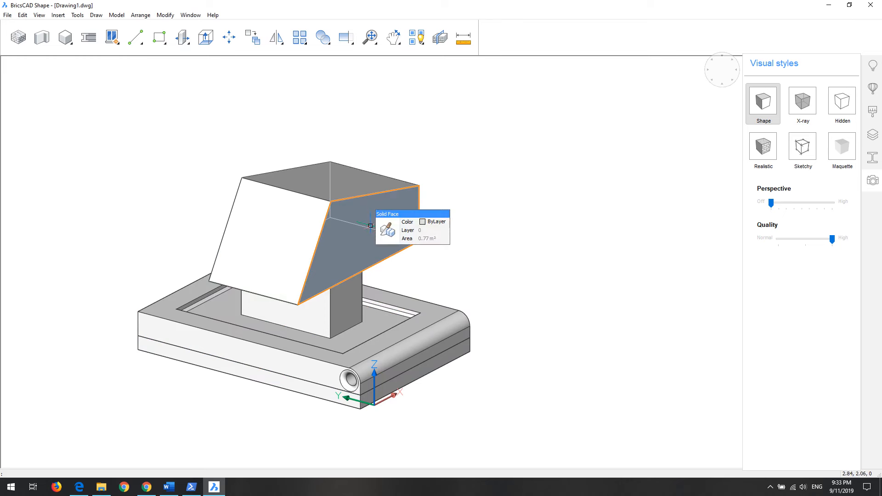
Select all the solids with a crossing window and unite them into a single solid with Union
scroll(533, 168, "down", 3)
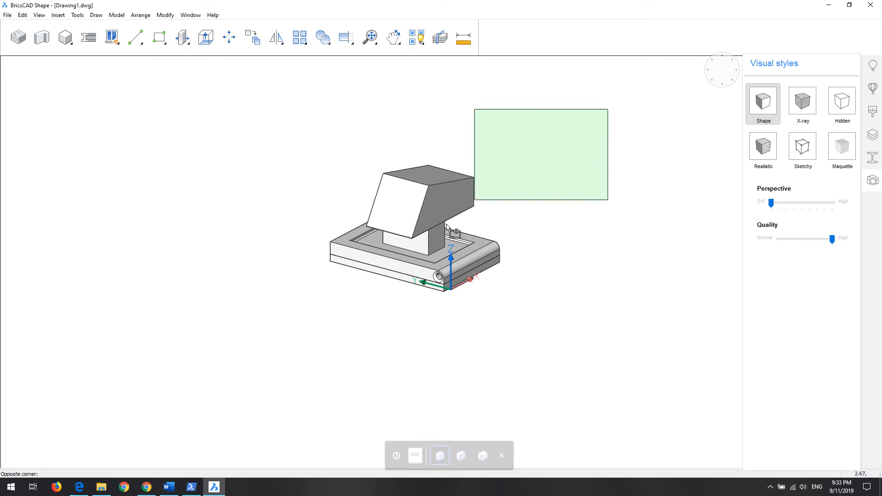
left_click(278, 332)
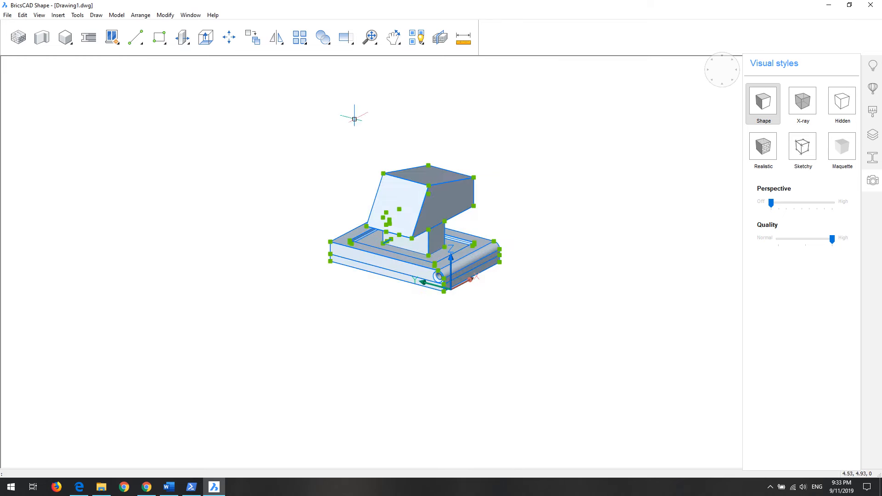
left_click(328, 41)
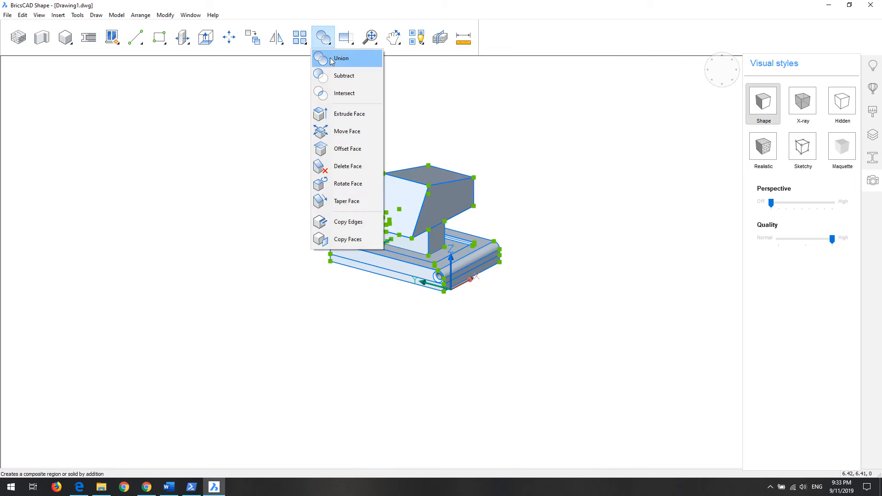
left_click(330, 60)
scroll(576, 189, "up", 3)
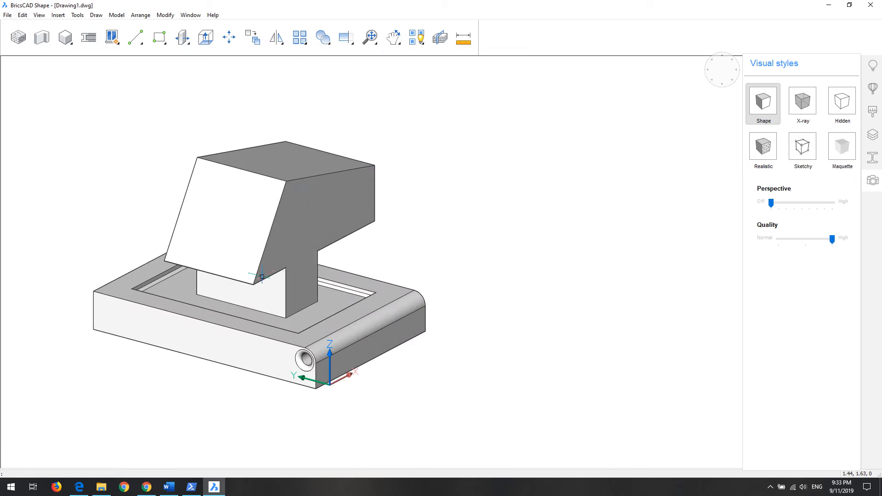
Slice the united solid through the upper piece, parallel to the slab's top face and about 0.61 m above it
middle_click_drag(226, 268, 254, 267)
scroll(254, 267, "up", 1)
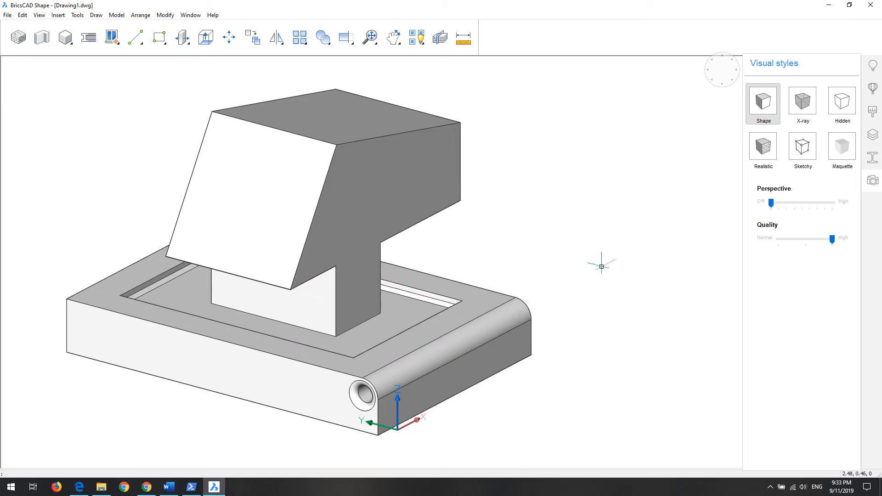
scroll(585, 220, "down", 1)
left_click(461, 300)
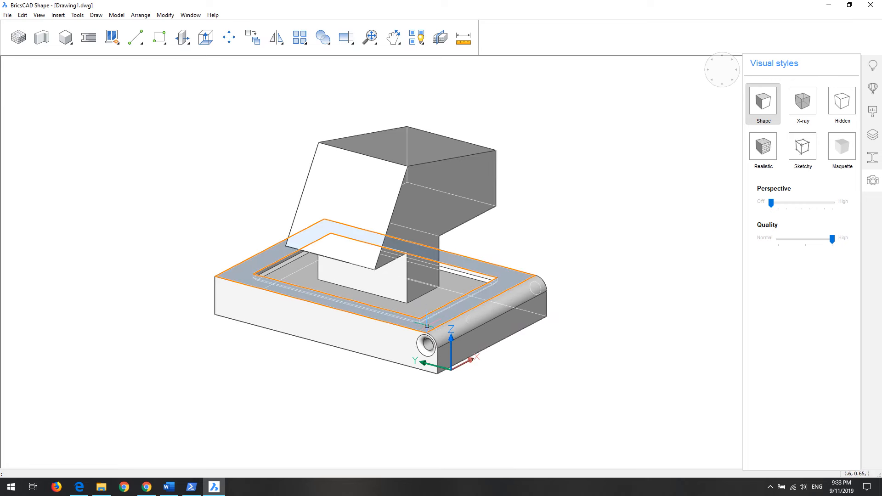
left_click(442, 330)
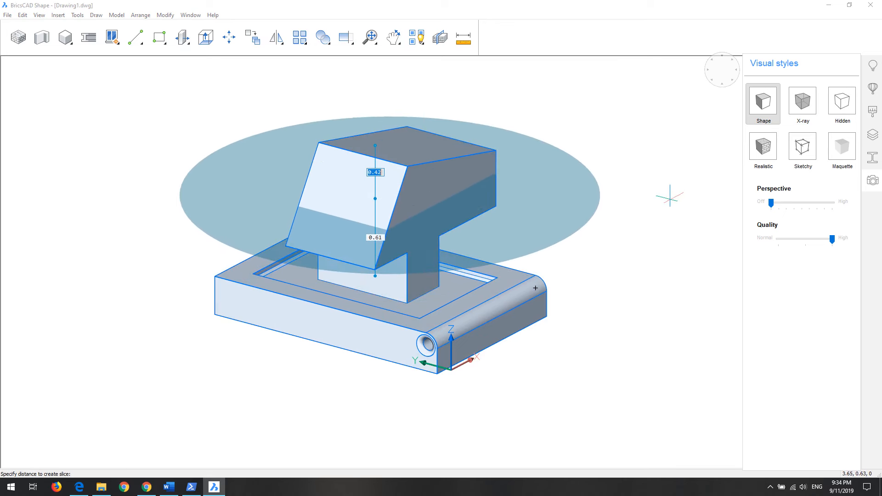
left_click(667, 198)
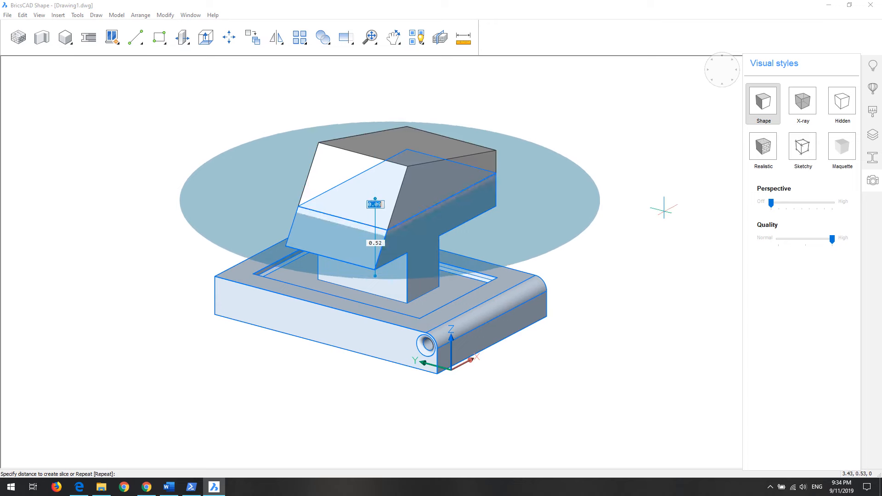
key("Escape")
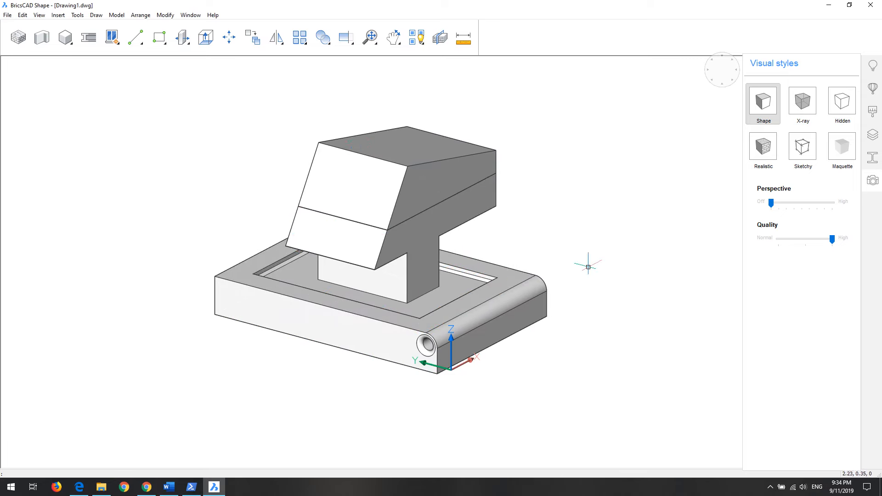
Offset the boundary of the sliced-off piece's long side face inward by about 0.06 m
mouse_move(588, 267)
middle_mouse_down("shift")
mouse_move(573, 242)
mouse_move(506, 252)
mouse_move(582, 258)
mouse_move(576, 252)
middle_mouse_up("shift")
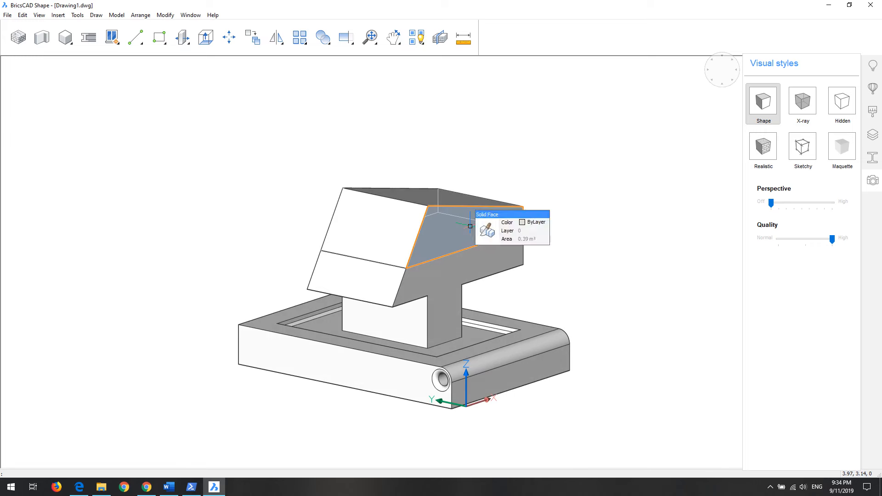
mouse_move(489, 218)
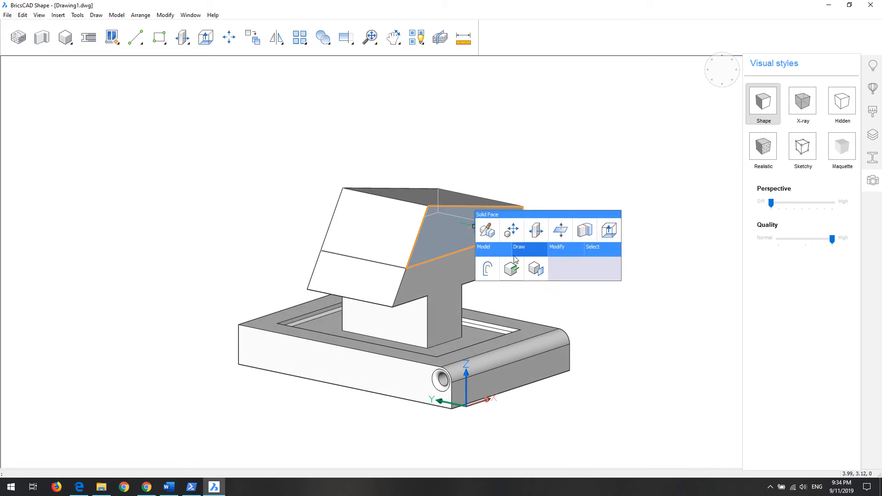
left_click(511, 269)
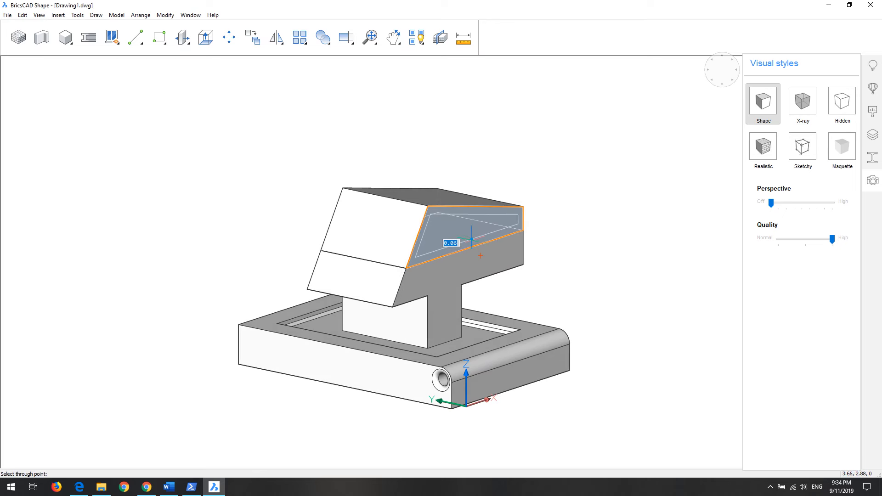
left_click(471, 239)
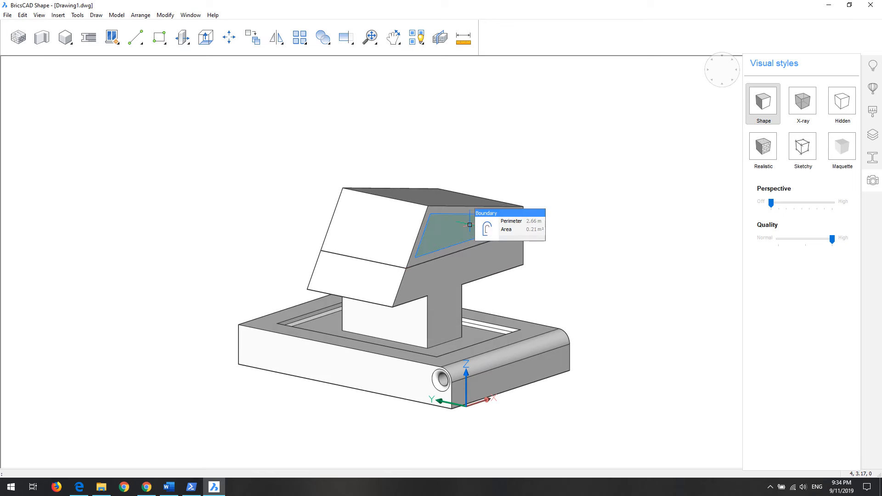
Extrude the offset boundary inward through the piece's full width to cut a window opening
mouse_move(485, 231)
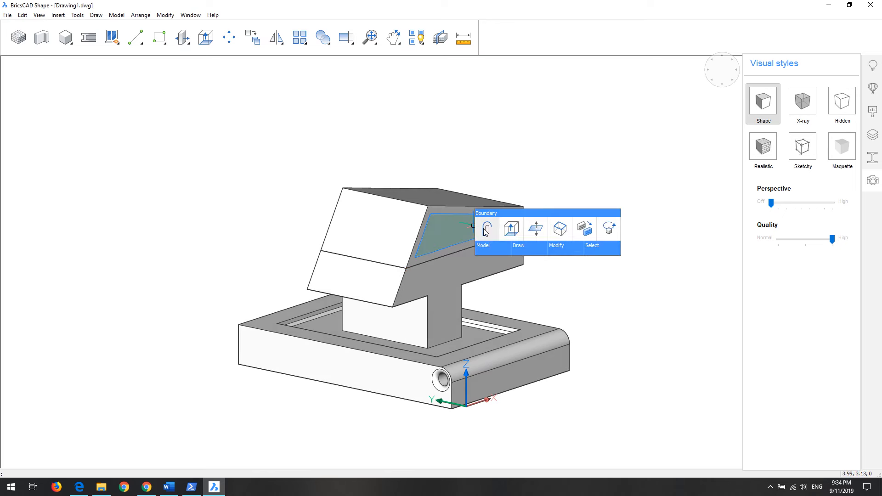
left_click(511, 236)
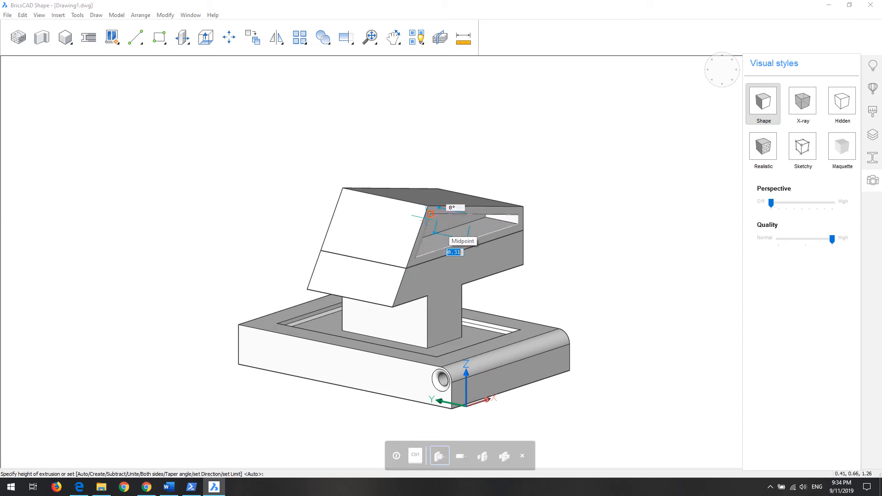
left_click(212, 156)
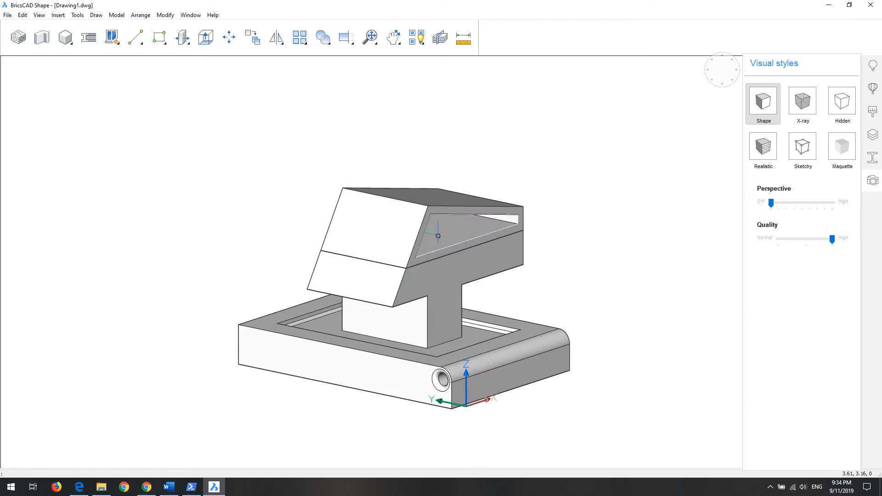
Examine the new window opening from close up, checking its inner faces and narrow-end corners
middle_click_drag(621, 263, 599, 268, "shift")
scroll(599, 262, "up", 6)
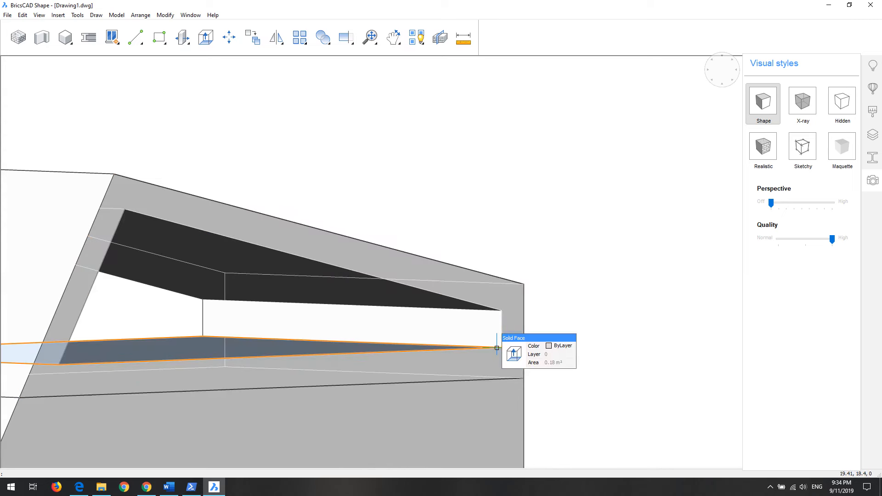
scroll(496, 348, "up", 3)
scroll(519, 275, "up", 3)
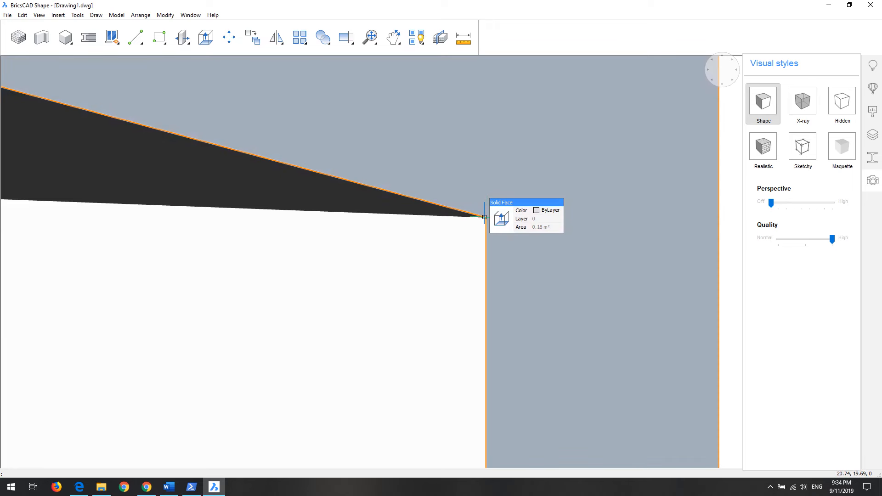
scroll(486, 283, "down", 6)
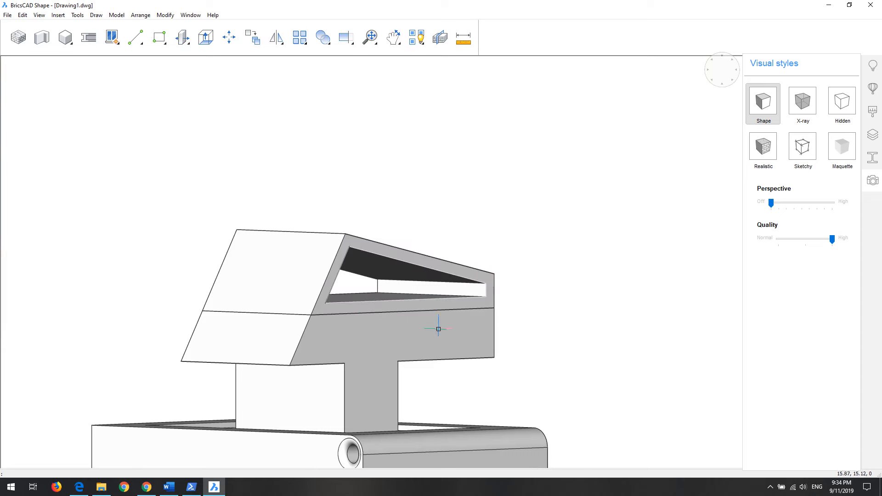
scroll(516, 328, "down", 5)
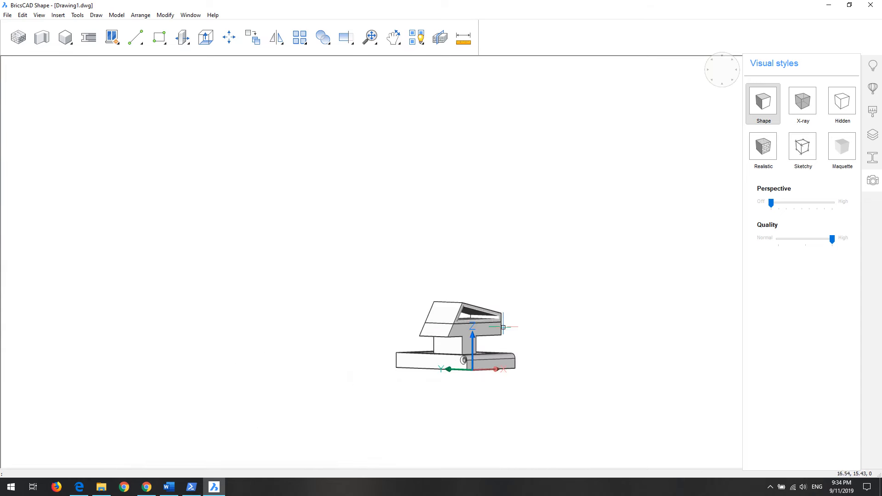
scroll(554, 339, "up", 4)
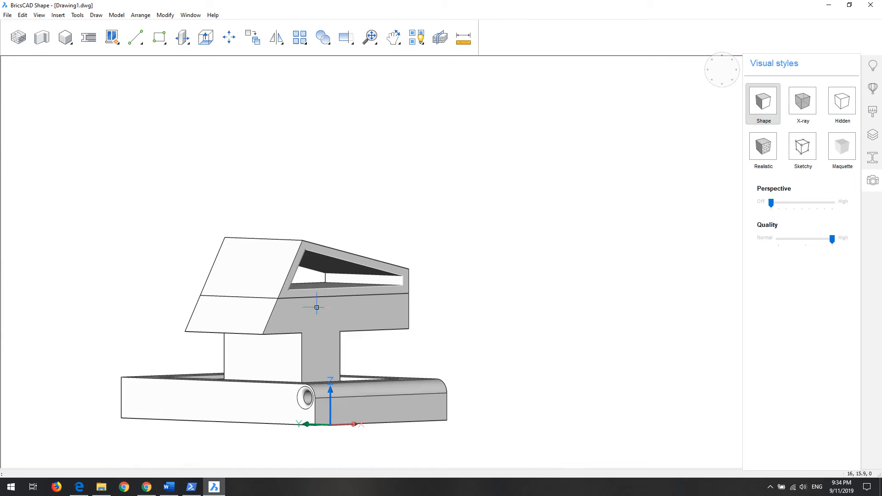
Try to delete the seam edges that the slice left around the upper piece
left_click(264, 296)
left_click(300, 298)
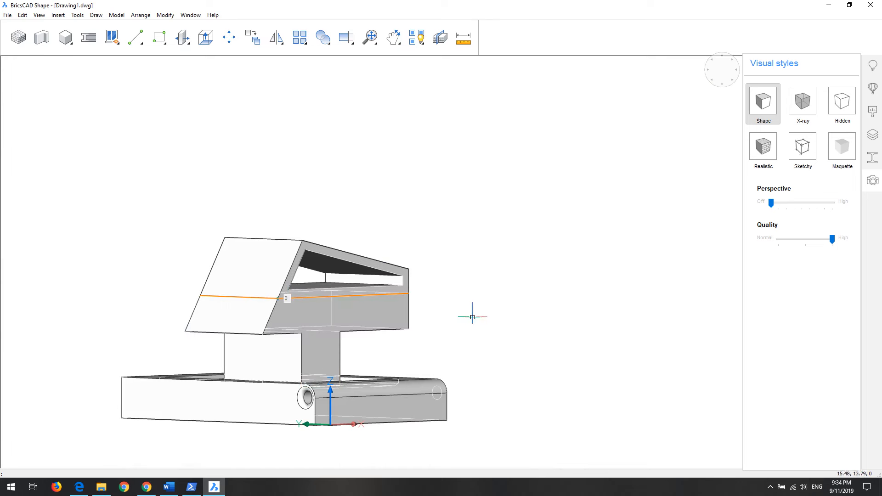
middle_click_drag(549, 311, 391, 313)
middle_click_drag(679, 349, 223, 210)
middle_click_drag(640, 247, 546, 287, "shift")
middle_click_drag(690, 216, 280, 277, "shift")
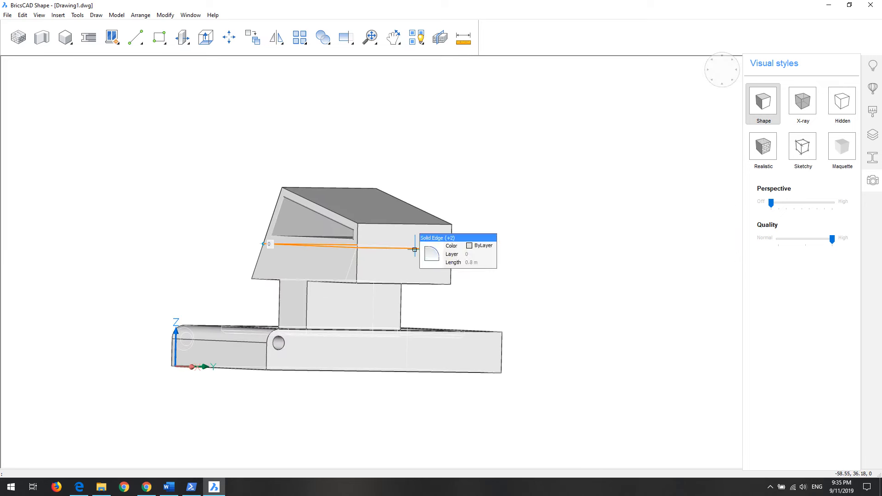
middle_click_drag(565, 296, 419, 298, "shift")
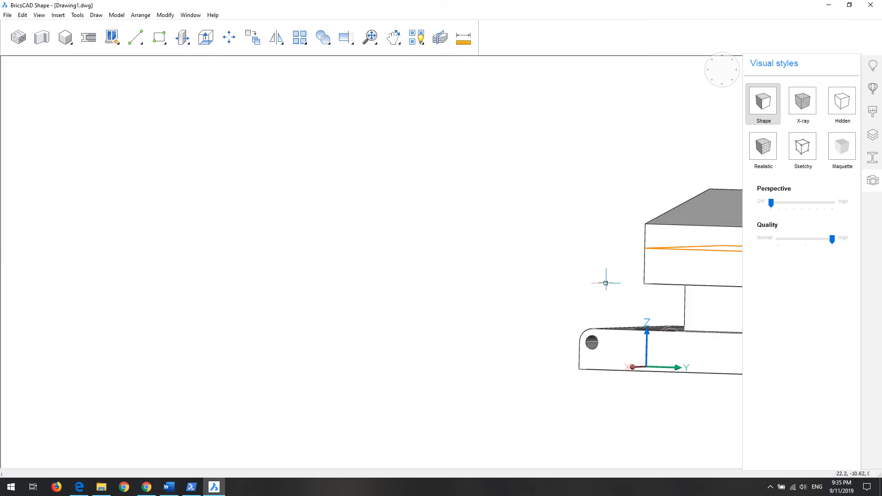
middle_click_drag(594, 281, 300, 277)
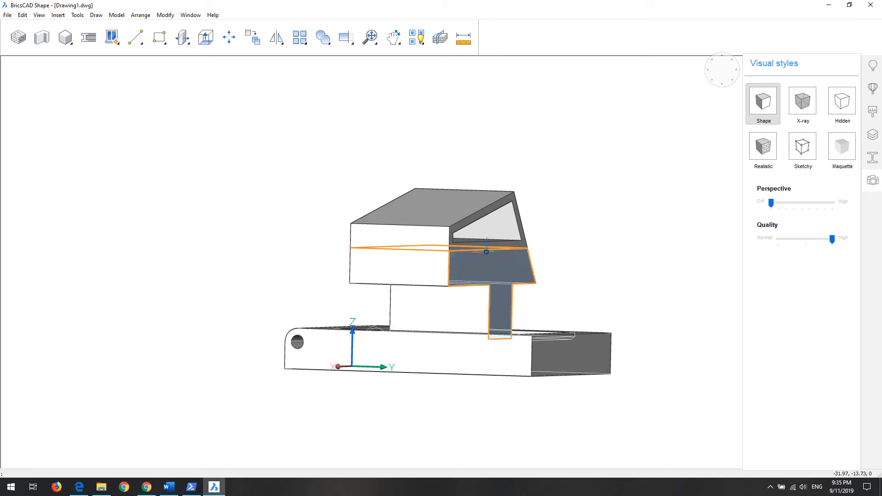
scroll(556, 257, "up", 3)
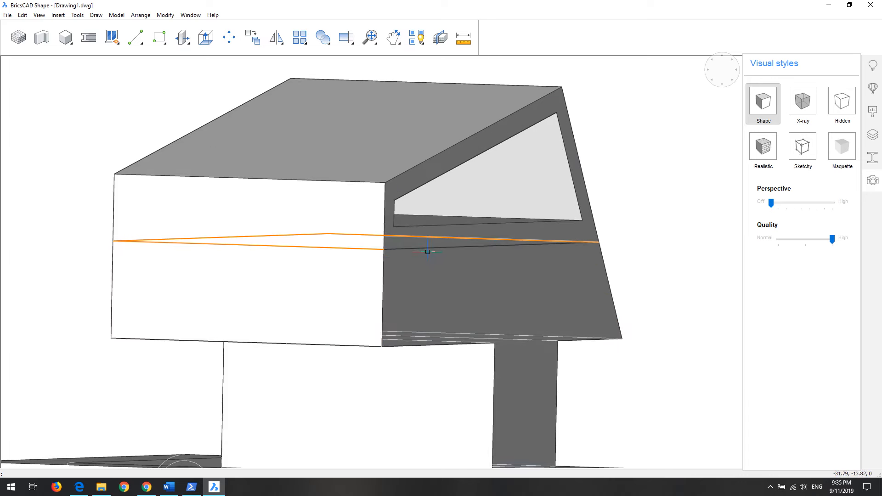
scroll(605, 364, "down", 3)
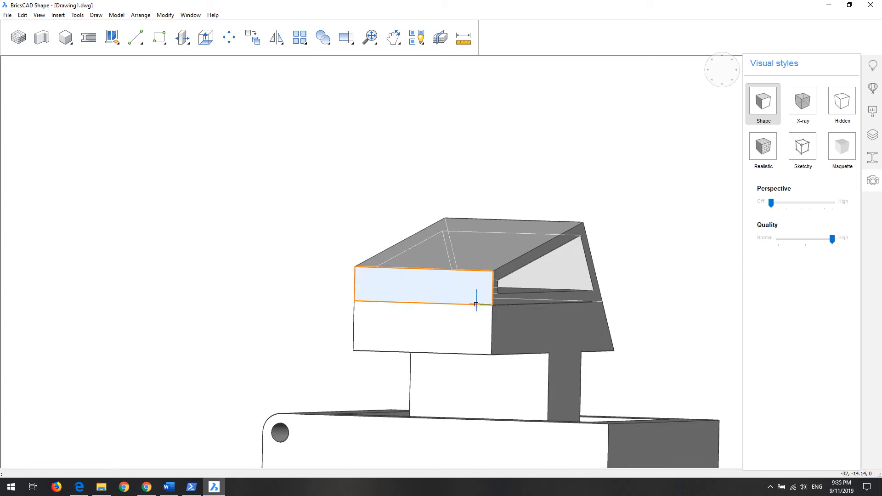
left_click(518, 305)
key("Delete")
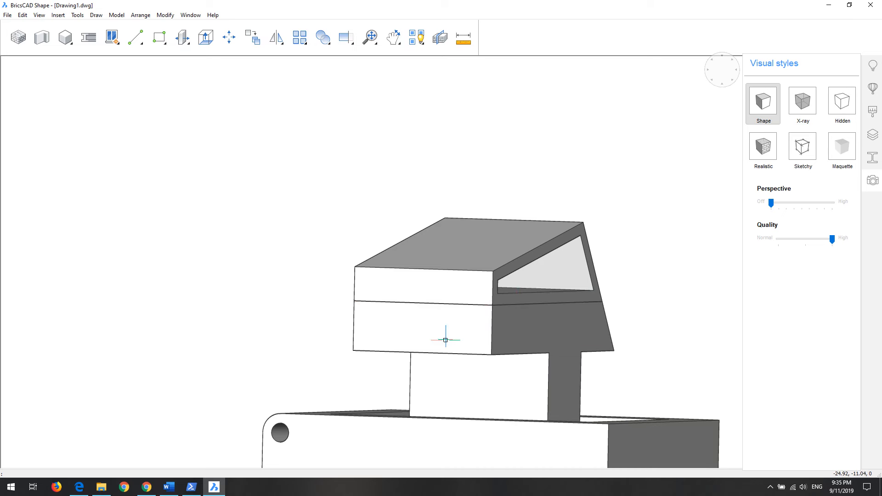
Select all the solids with a crossing window and unite the cut piece with the rest using Union
scroll(497, 362, "down", 3)
left_click_drag(655, 245, 321, 428)
left_click(323, 38)
left_click(321, 58)
scroll(493, 345, "up", 3)
scroll(493, 346, "down", 1)
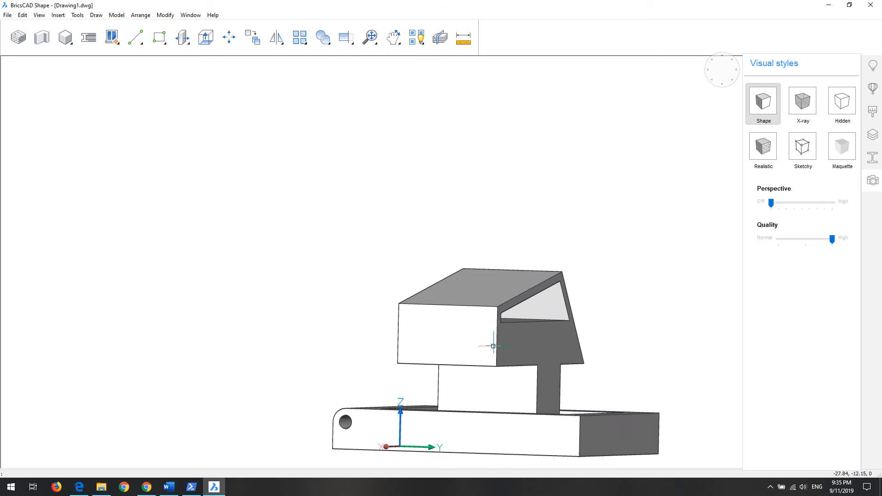
Fillet the column's base edge below the sloped end, where it meets the recess floor, with a radius of about 0.18 m
middle_click_drag(351, 357, 281, 360, "shift")
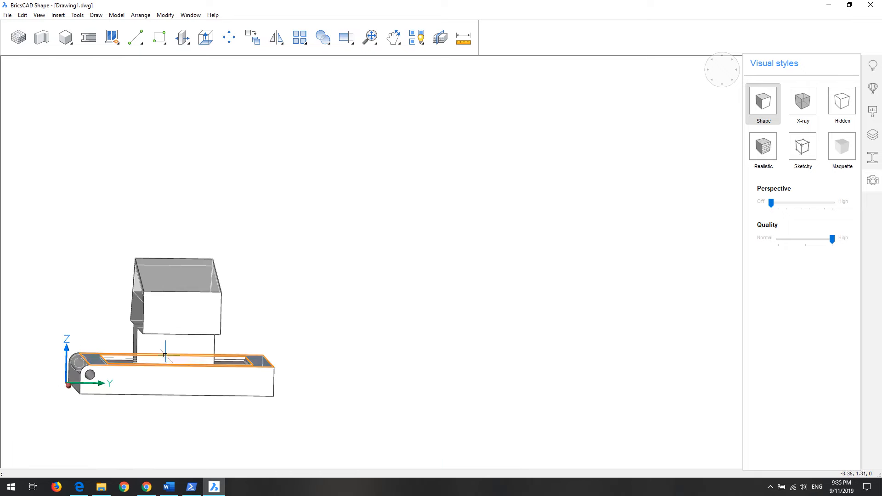
middle_click_drag(165, 354, 568, 307)
scroll(464, 309, "up", 3)
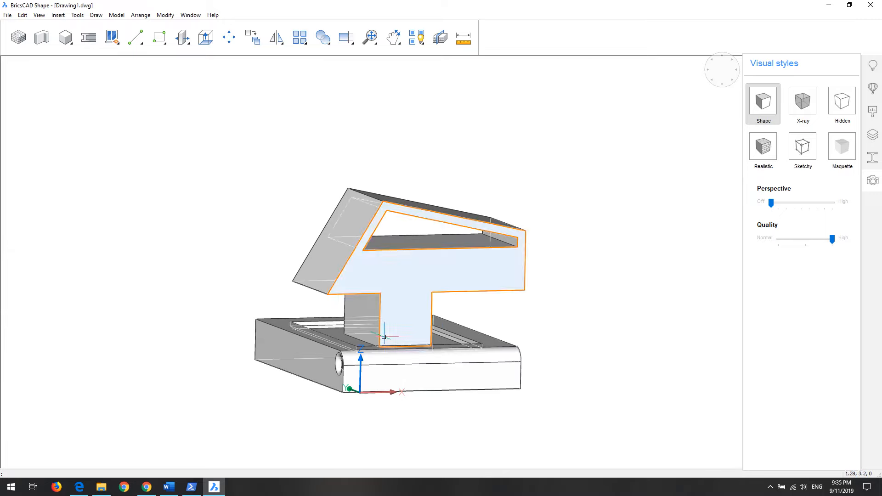
middle_click_drag(373, 362, 440, 383, "shift")
scroll(380, 327, "up", 4)
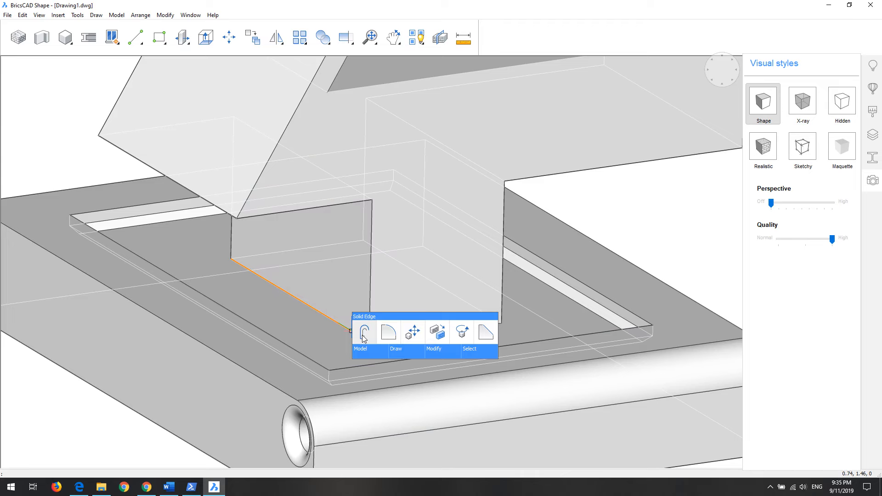
left_click(388, 338)
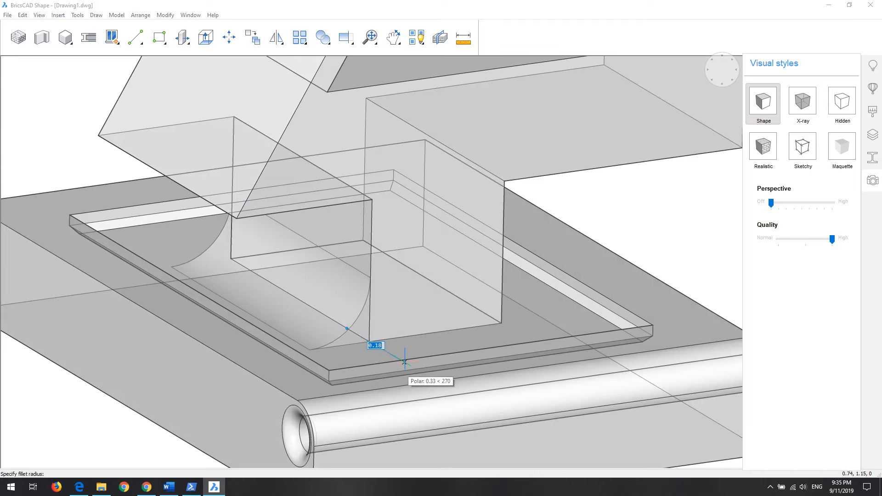
left_click(404, 362)
Show the whole finished model in the Top Front Left isometric view
scroll(483, 351, "down", 5)
middle_click_drag(637, 391, 611, 375, "shift")
scroll(608, 386, "down", 6)
middle_click_drag(619, 415, 507, 347)
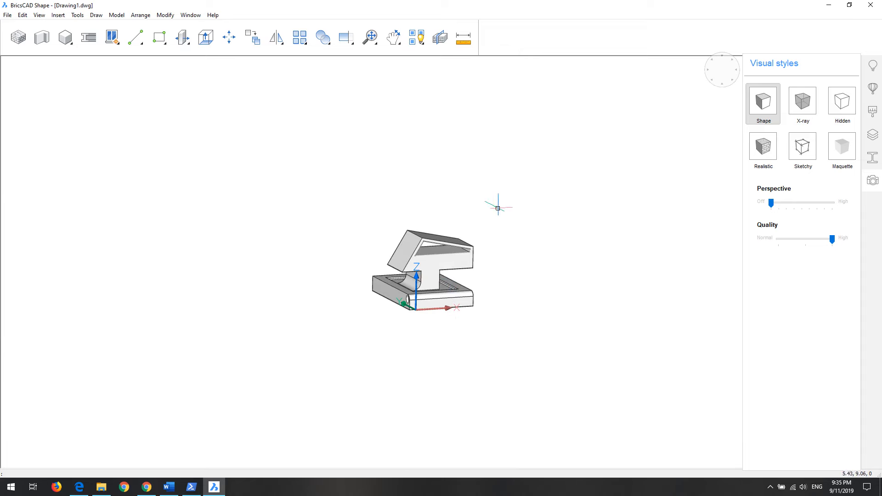
left_click(723, 77)
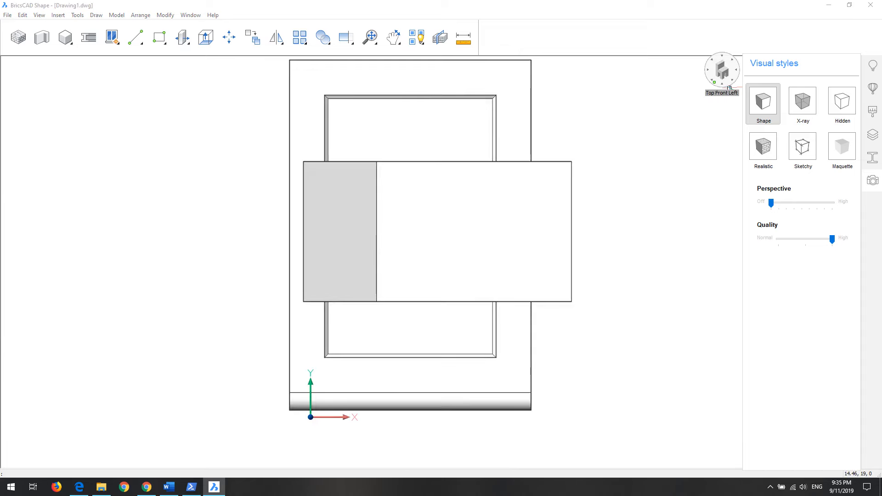
left_click(729, 87)
middle_click_drag(626, 305, 566, 265)
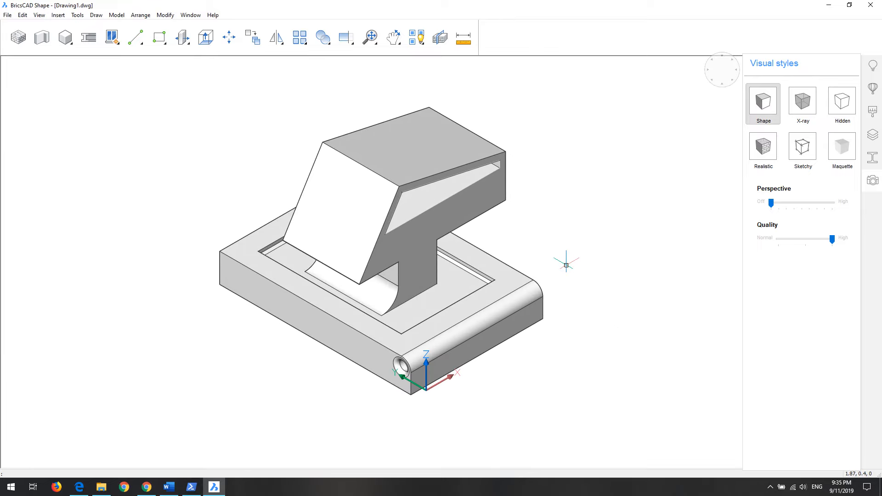